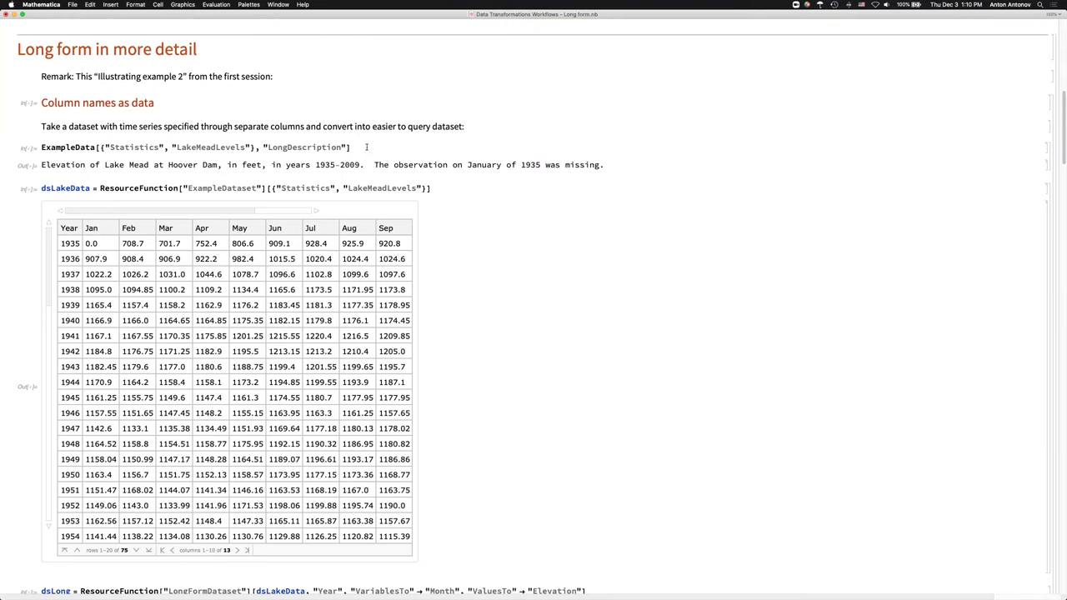
Evaluate the ExampleData input that retrieves the "LongDescription" of "LakeMeadLevels", and highlight the ResourceFunction["ExampleDataset"] call below it
{"action": "key", "text": "shift+Return"}
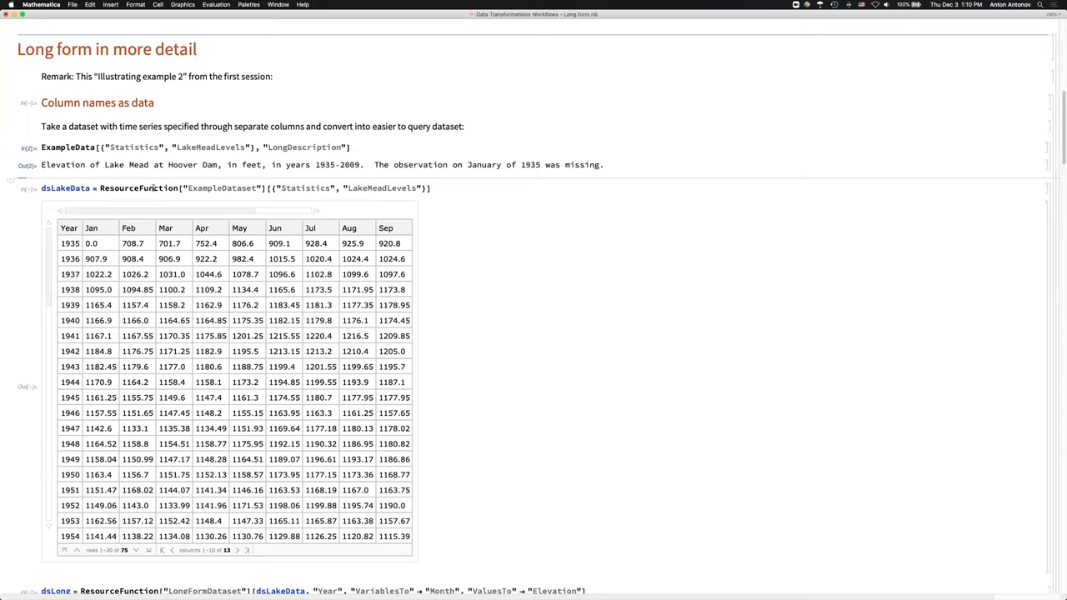
{"action": "triple_click", "coordinate": [144, 188]}
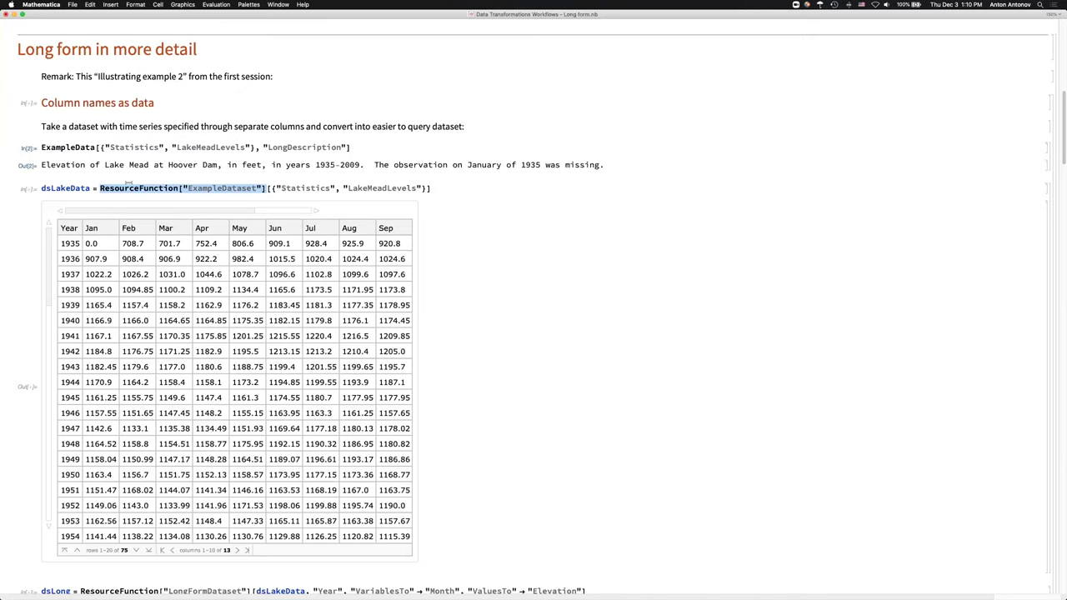
Insert a copy of the ExampleData input above dsLakeData, remove its "LongDescription" argument and evaluate it to list the raw data
{"action": "left_click", "coordinate": [125, 178]}
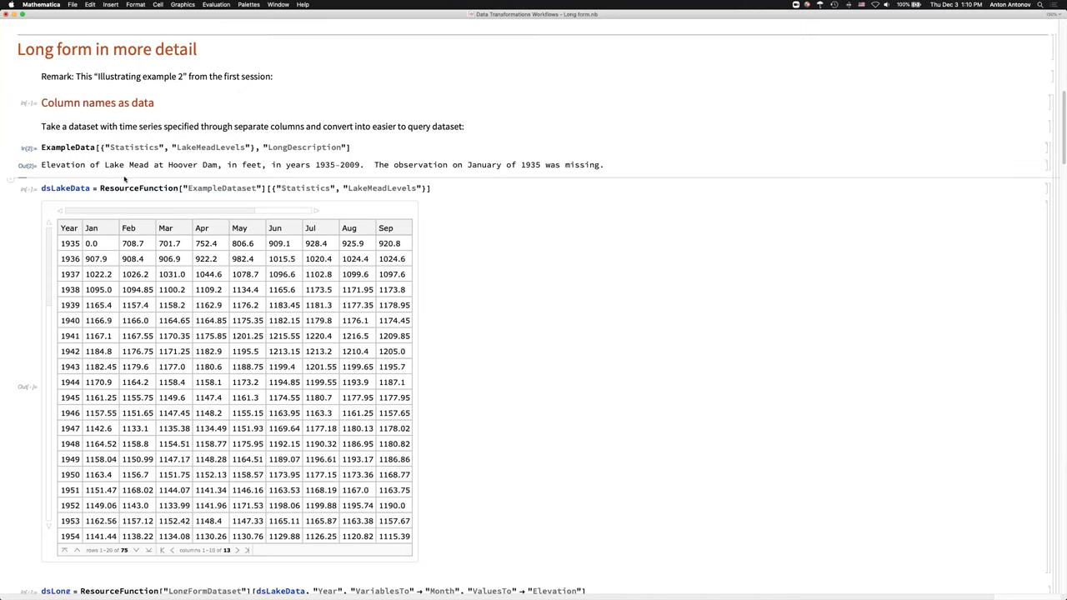
{"action": "key", "text": "super+l"}
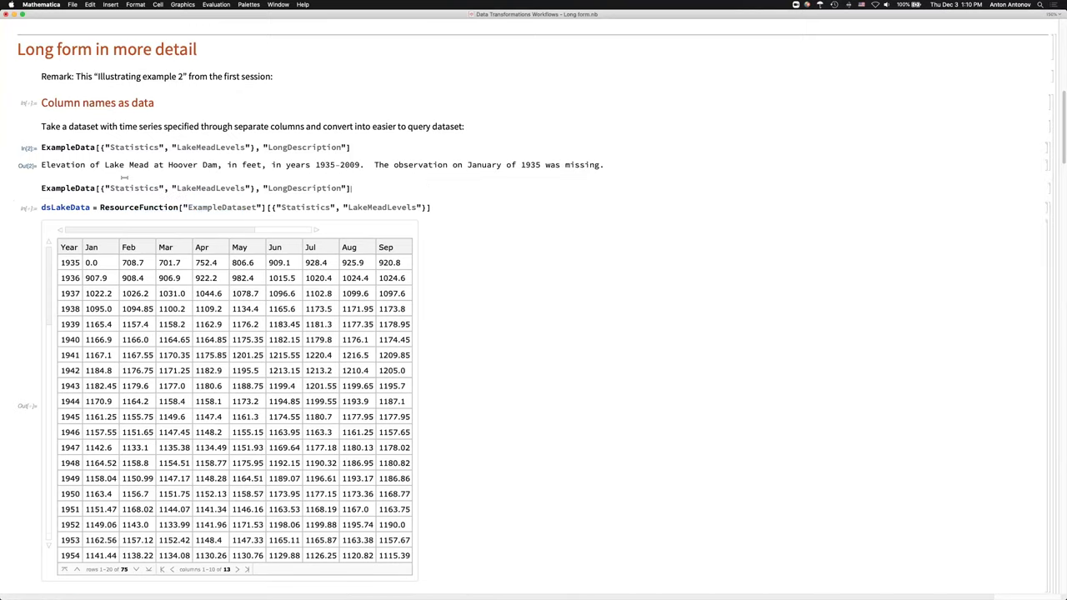
{"action": "triple_click", "coordinate": [313, 187]}
{"action": "key", "text": "BackSpace"}
{"action": "key", "text": "BackSpace"}
{"action": "key", "text": "BackSpace"}
{"action": "key", "text": "shift+Return"}
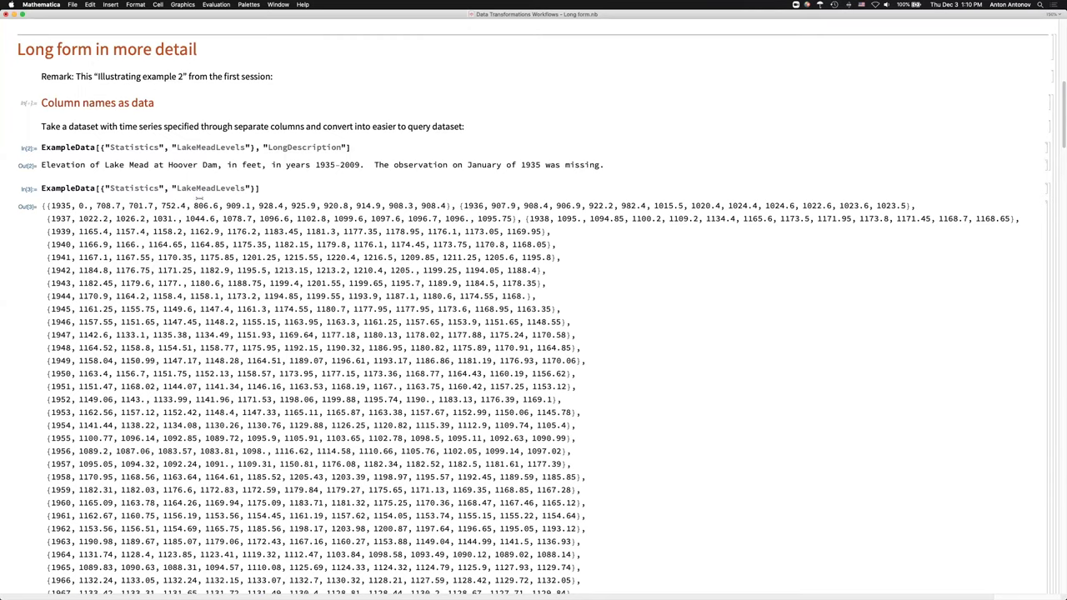
Add the "ColumnHeadings" property to the copied ExampleData input and evaluate it
{"action": "left_click", "coordinate": [255, 188]}
{"action": "type", "text": ", \"C"}
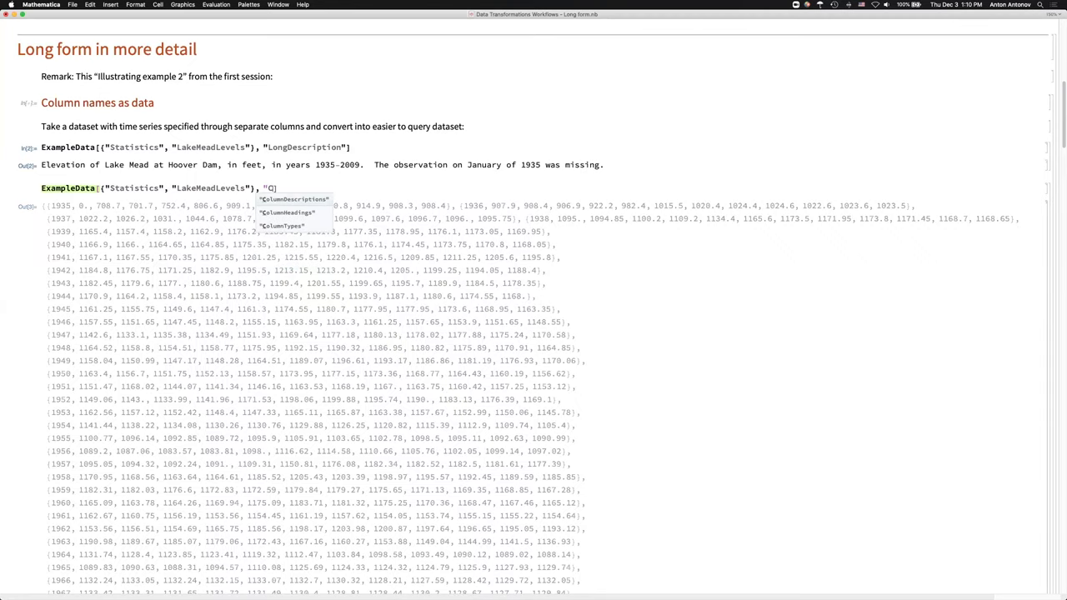
{"action": "left_click", "coordinate": [279, 187]}
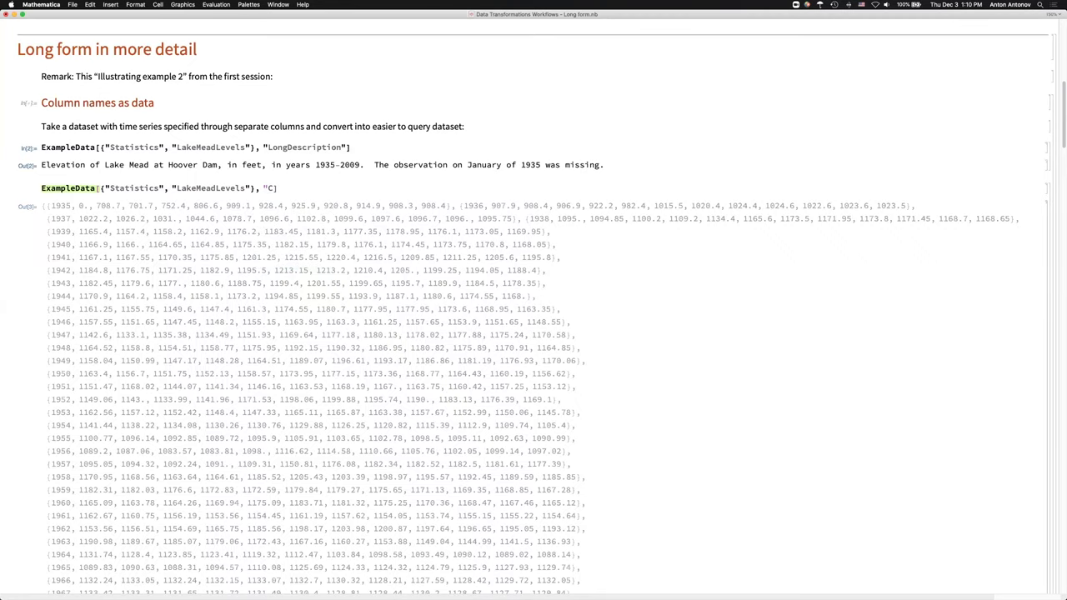
{"action": "type", "text": "ol"}
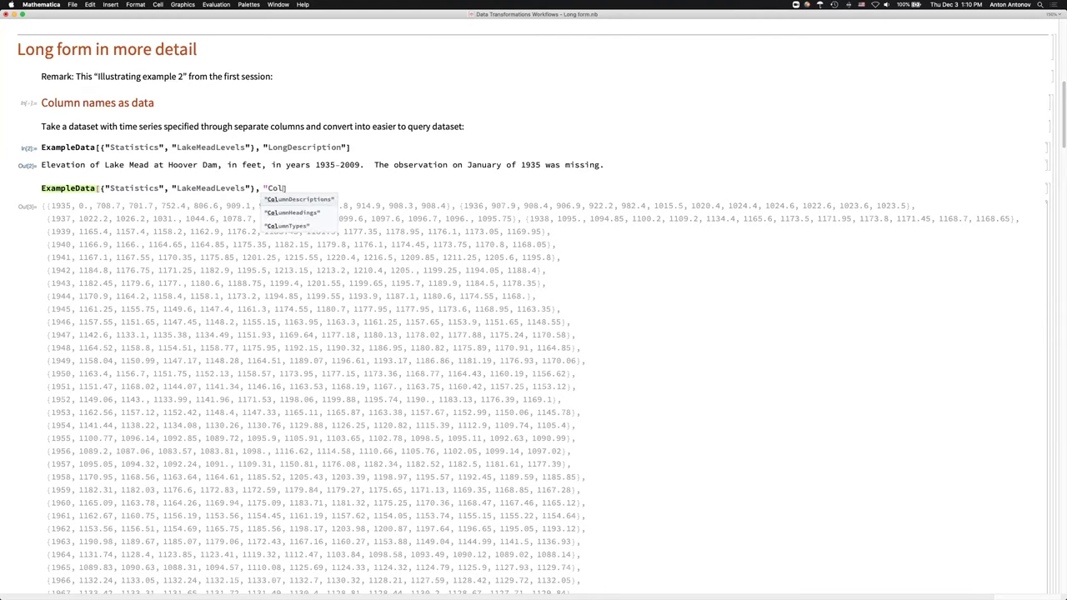
{"action": "key", "text": "Down"}
{"action": "key", "text": "Down"}
{"action": "key", "text": "Return"}
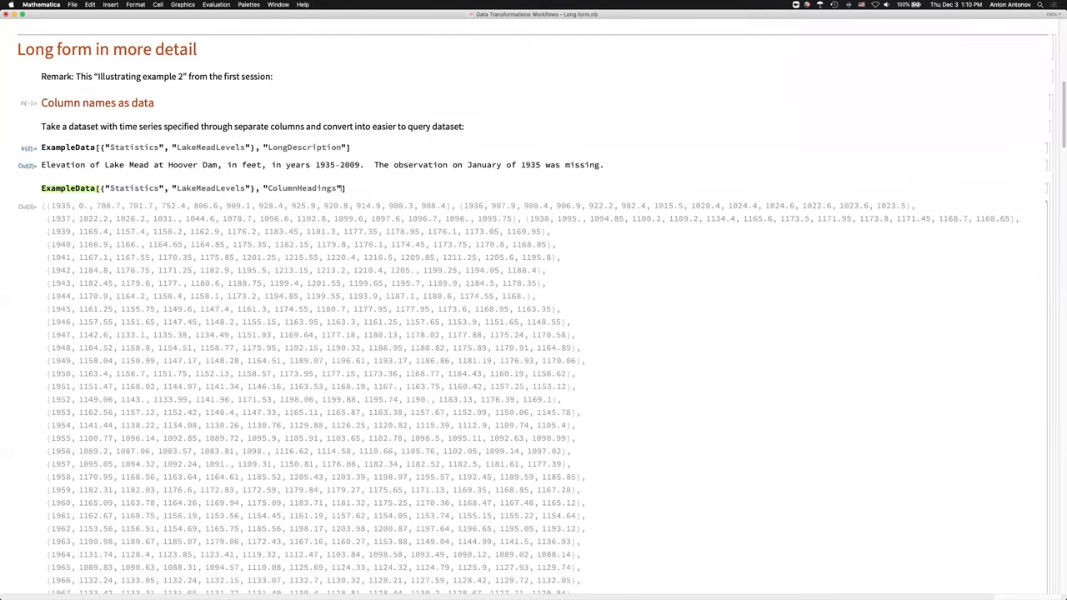
{"action": "key", "text": "shift+Return"}
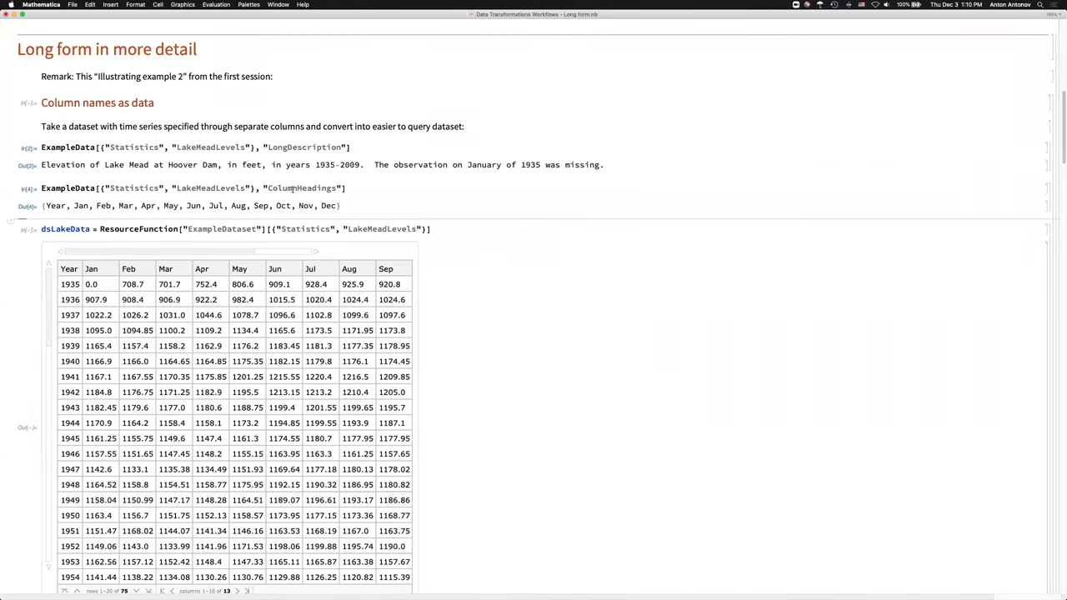
Insert another copy of the ExampleData input below the column headings, remove its property argument and evaluate it
{"action": "key", "text": "super+l"}
{"action": "double_click", "coordinate": [289, 228]}
{"action": "key", "text": "BackSpace"}
{"action": "key", "text": "BackSpace"}
{"action": "key", "text": "BackSpace"}
{"action": "key", "text": "shift+Return"}
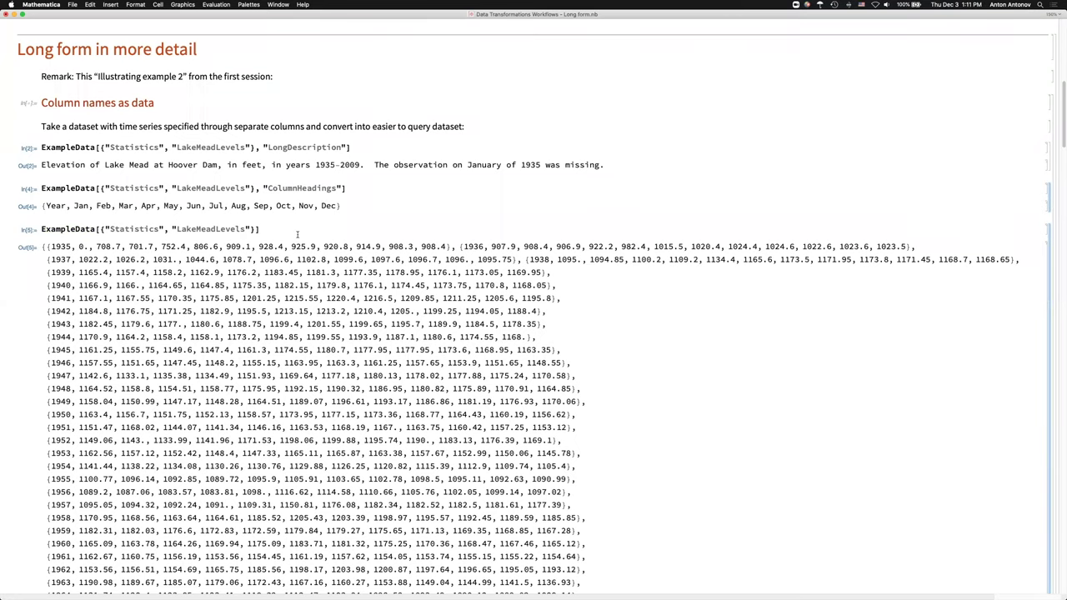
Delete the two temporary ExampleData cells with their outputs and evaluate the dsLakeData definition
{"action": "key", "text": "BackSpace"}
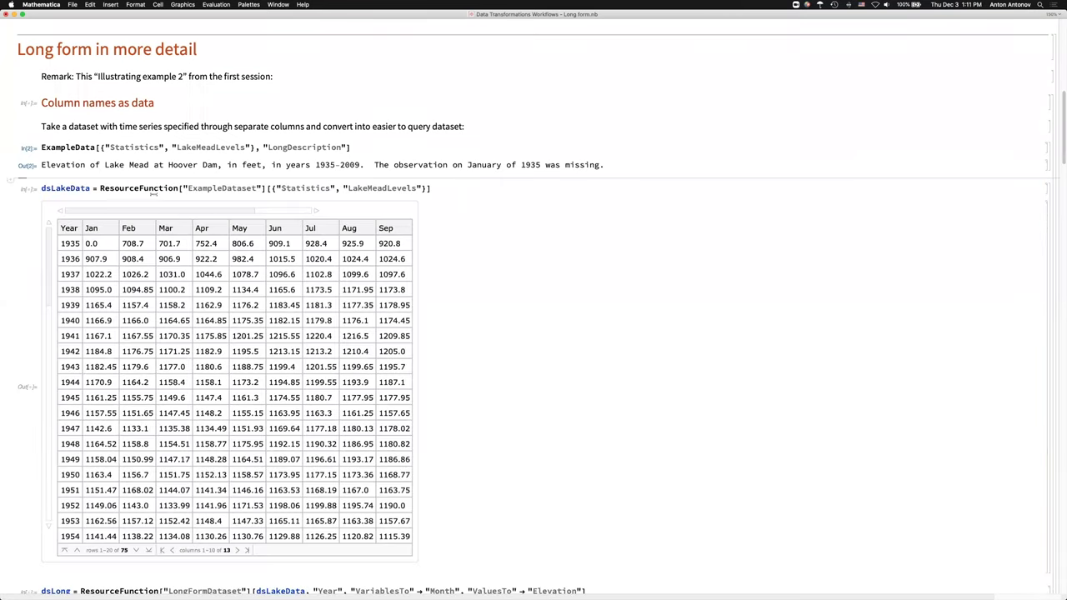
{"action": "key", "text": "shift+Return"}
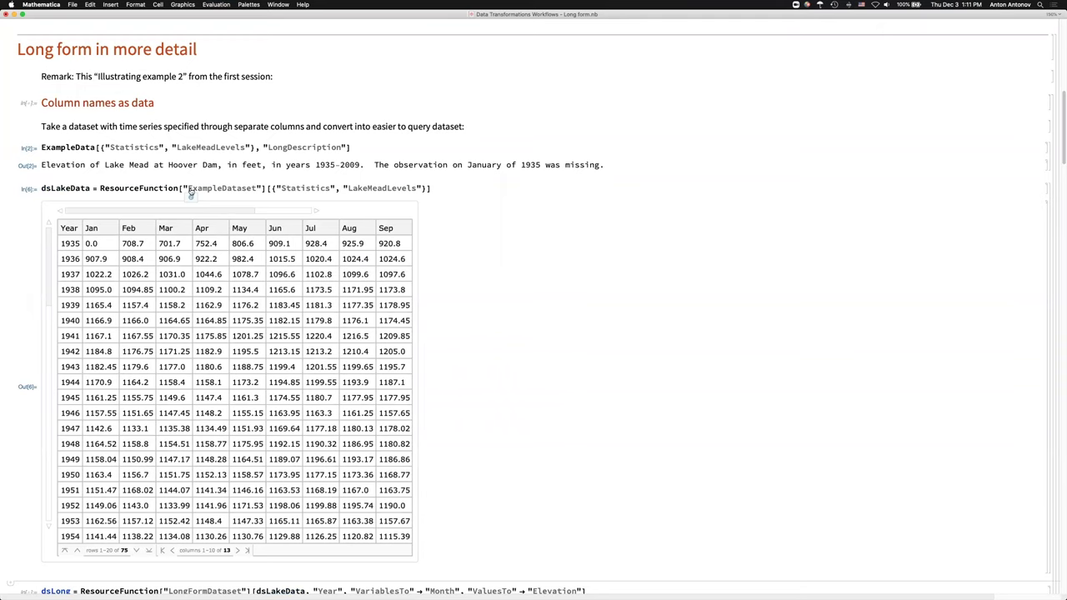
Switch to Safari and view the ExampleDataset, RandomTabularDataset and LongFormDataset function pages
{"action": "key", "text": "super+Tab"}
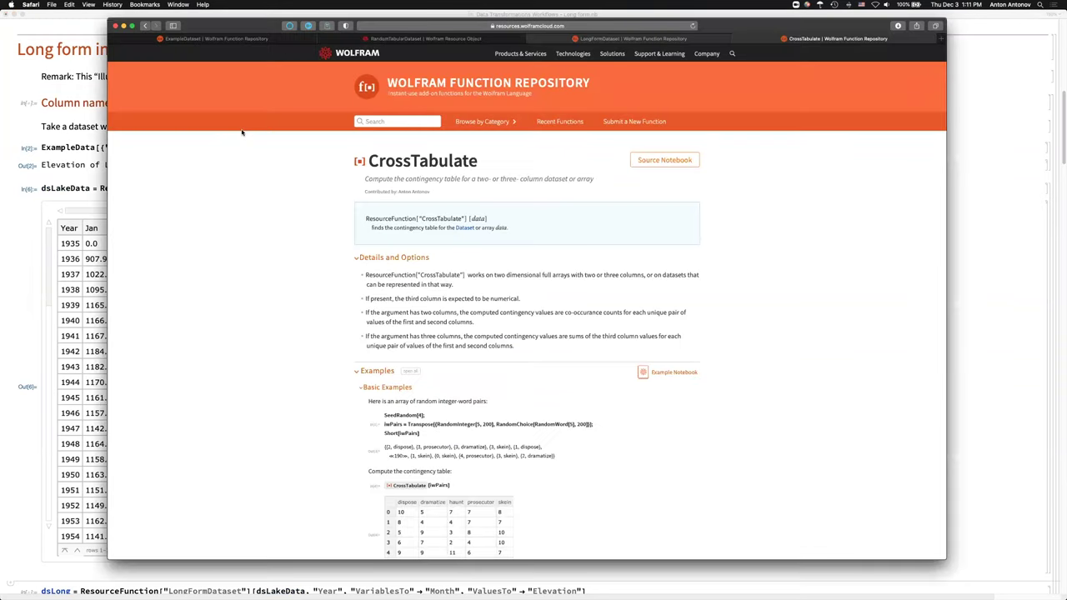
{"action": "left_click", "coordinate": [236, 39]}
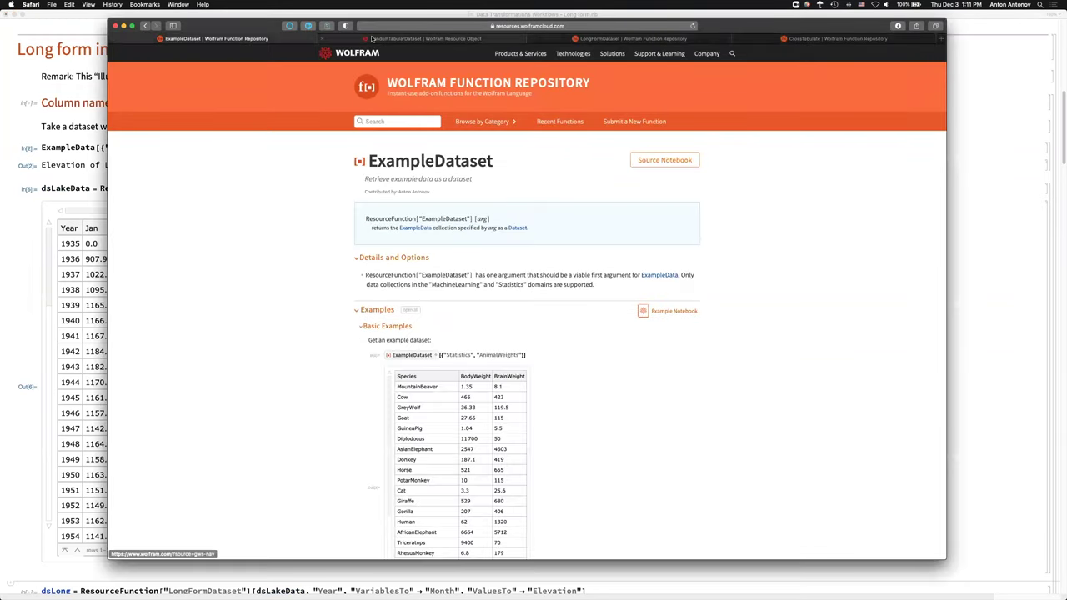
{"action": "left_click", "coordinate": [392, 40]}
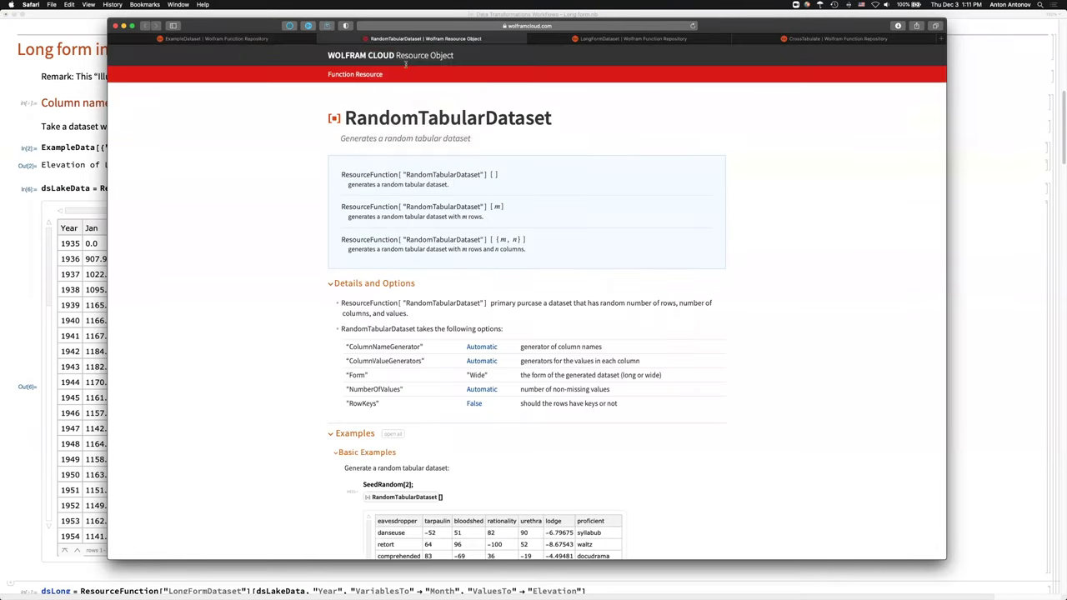
{"action": "left_click", "coordinate": [600, 39]}
{"action": "scroll", "coordinate": [653, 161], "scroll_direction": "up", "scroll_amount": 5}
{"action": "scroll", "coordinate": [653, 162], "scroll_direction": "up", "scroll_amount": 15}
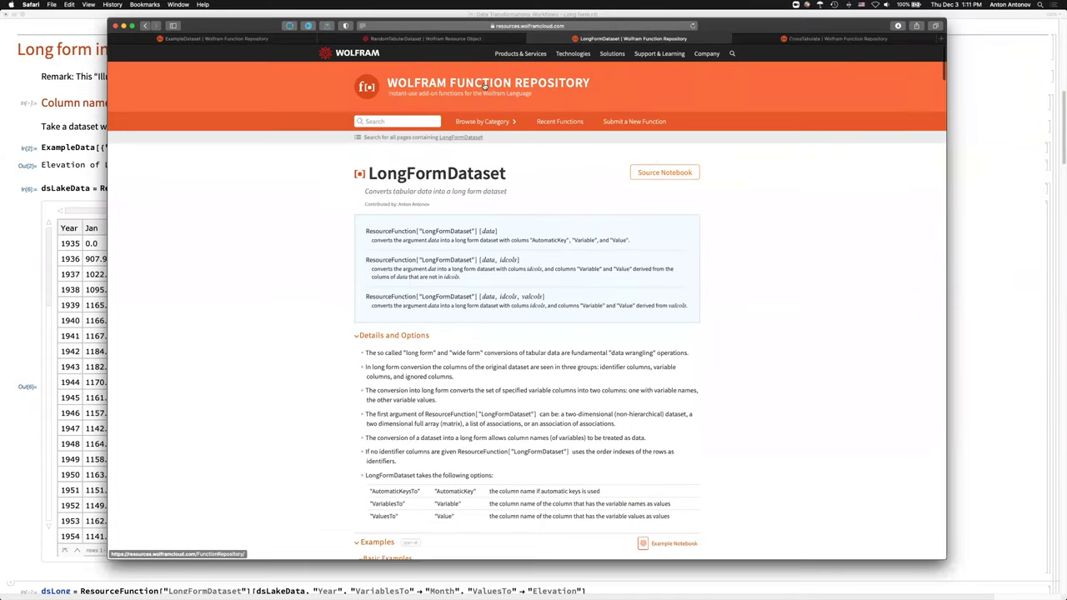
Open the Wolfram Function Repository home page in a new tab placed last, and browse its Recent Functions list
{"action": "right_click", "coordinate": [484, 86]}
{"action": "left_click", "coordinate": [498, 89]}
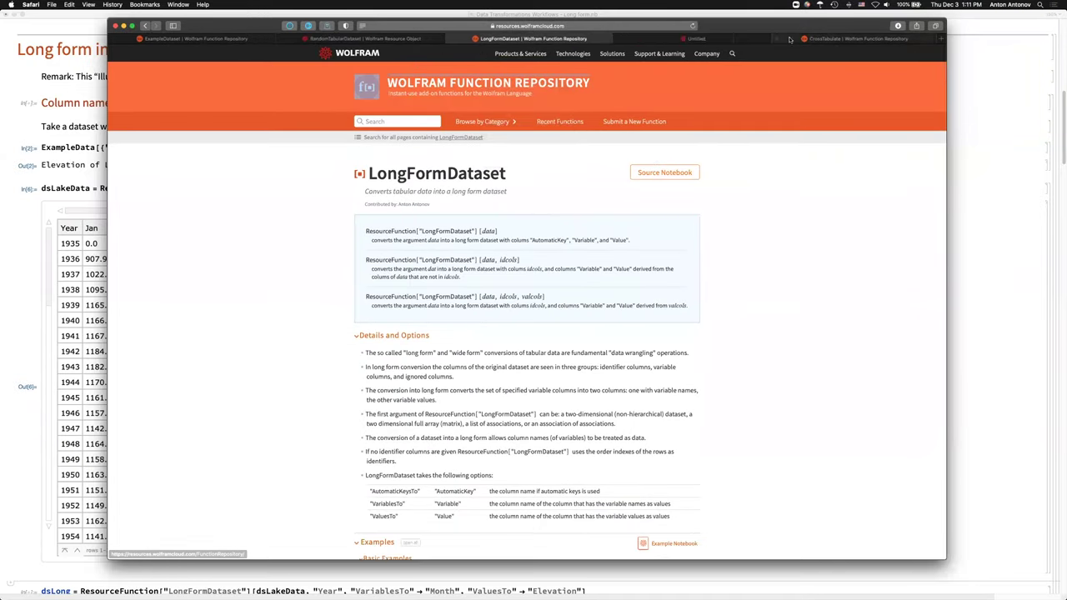
{"action": "left_click", "coordinate": [737, 39]}
{"action": "left_click_drag", "start_coordinate": [737, 38], "coordinate": [859, 38]}
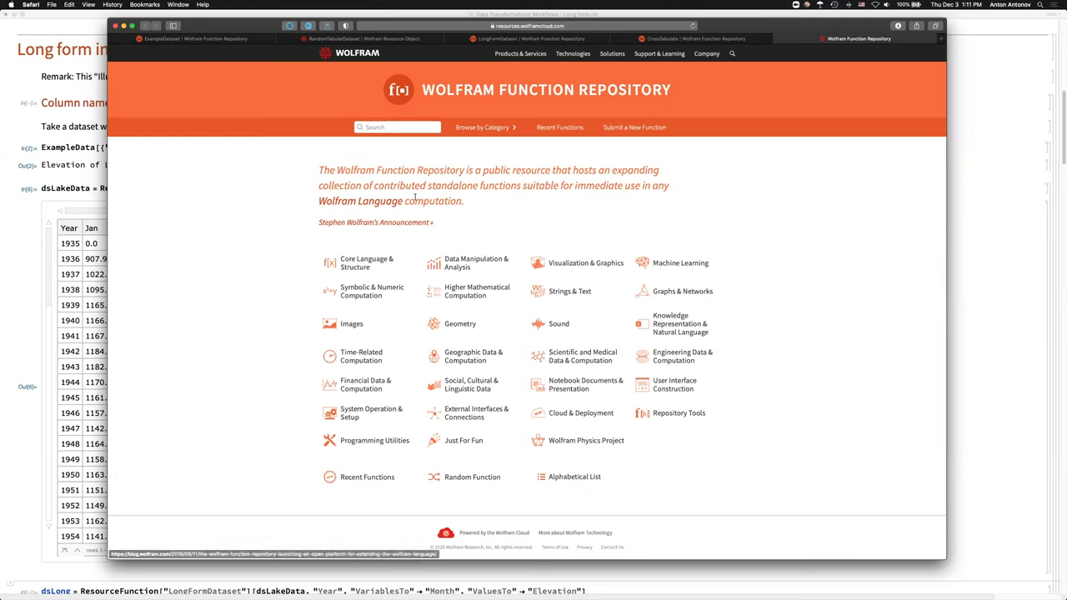
{"action": "left_click", "coordinate": [566, 128]}
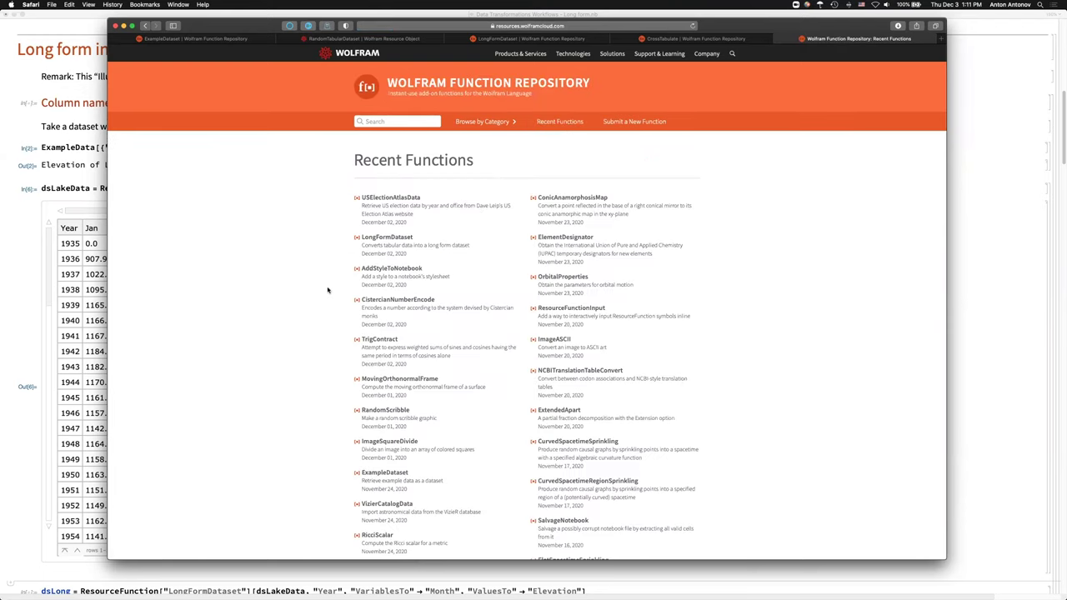
{"action": "scroll", "coordinate": [333, 329], "scroll_direction": "down", "scroll_amount": 3}
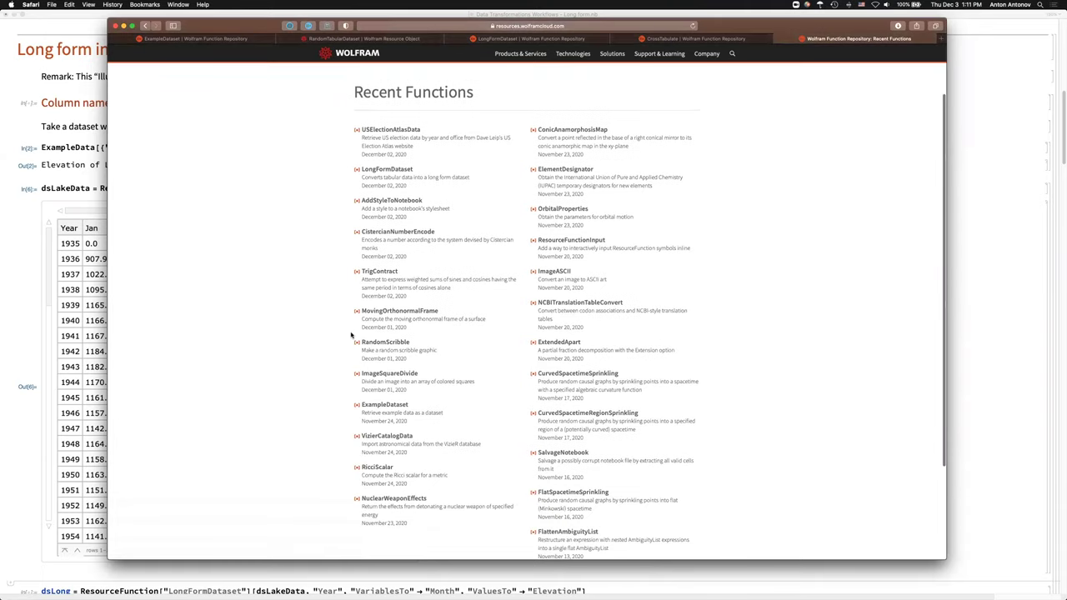
Return to the Mathematica notebook and review its References section and the Lake Mead dataset under "Column names as data"
{"action": "left_click", "coordinate": [69, 180]}
{"action": "scroll", "coordinate": [68, 181], "scroll_direction": "down", "scroll_amount": 20}
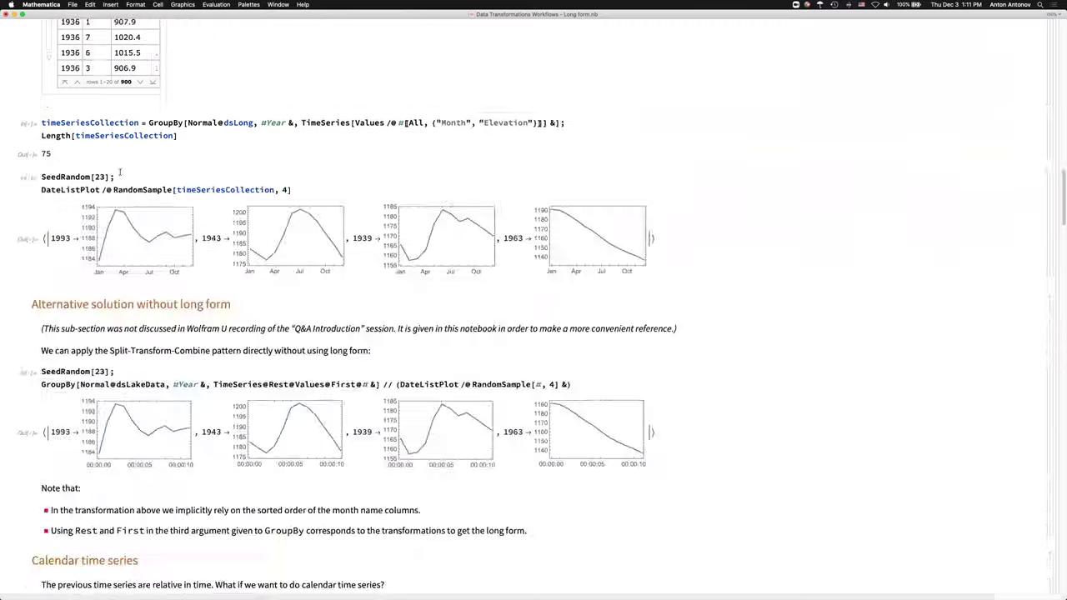
{"action": "scroll", "coordinate": [119, 175], "scroll_direction": "down", "scroll_amount": 20}
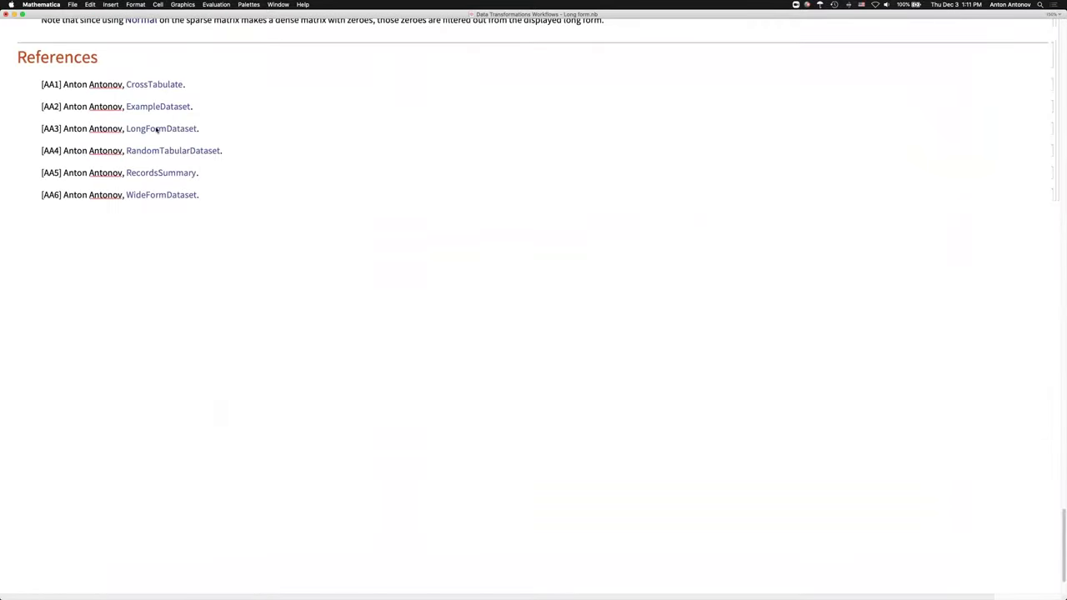
{"action": "scroll", "coordinate": [130, 165], "scroll_direction": "up", "scroll_amount": 15}
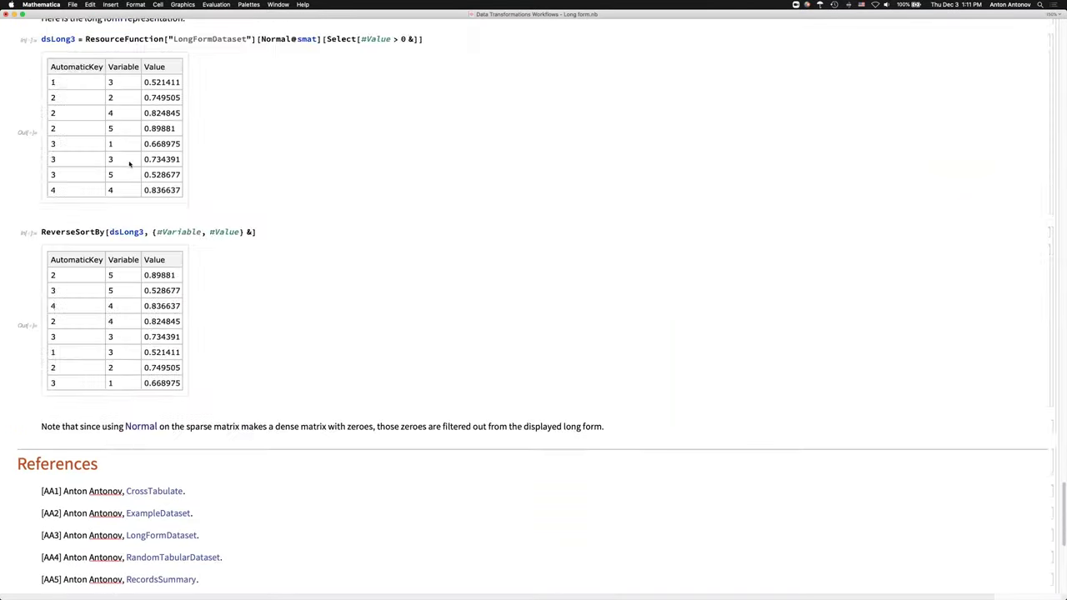
{"action": "scroll", "coordinate": [130, 164], "scroll_direction": "up", "scroll_amount": 20}
{"action": "scroll", "coordinate": [131, 164], "scroll_direction": "down", "scroll_amount": 8}
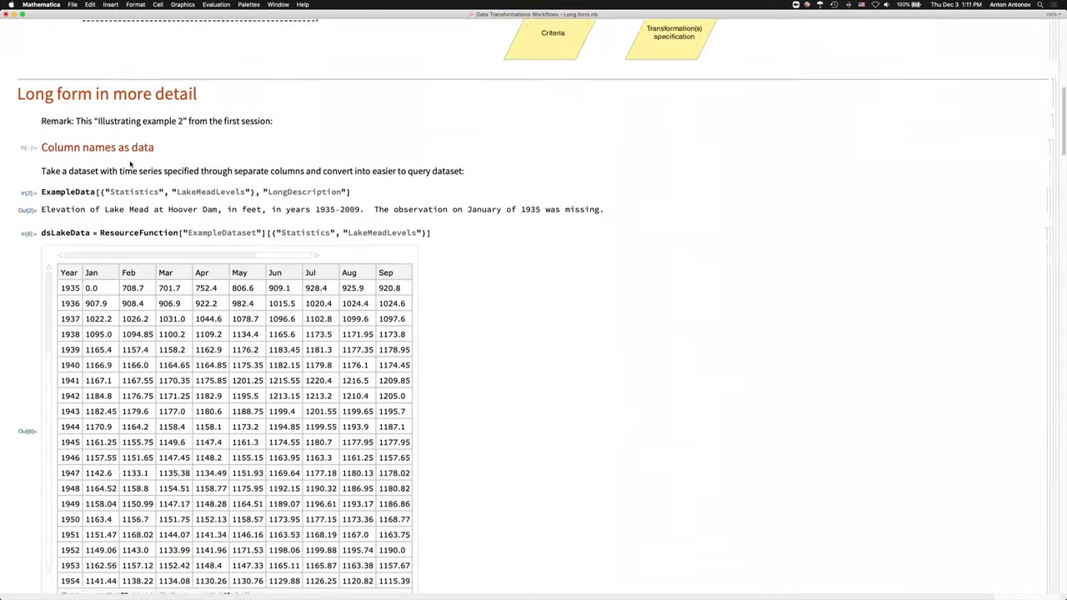
{"action": "scroll", "coordinate": [130, 164], "scroll_direction": "up", "scroll_amount": 4}
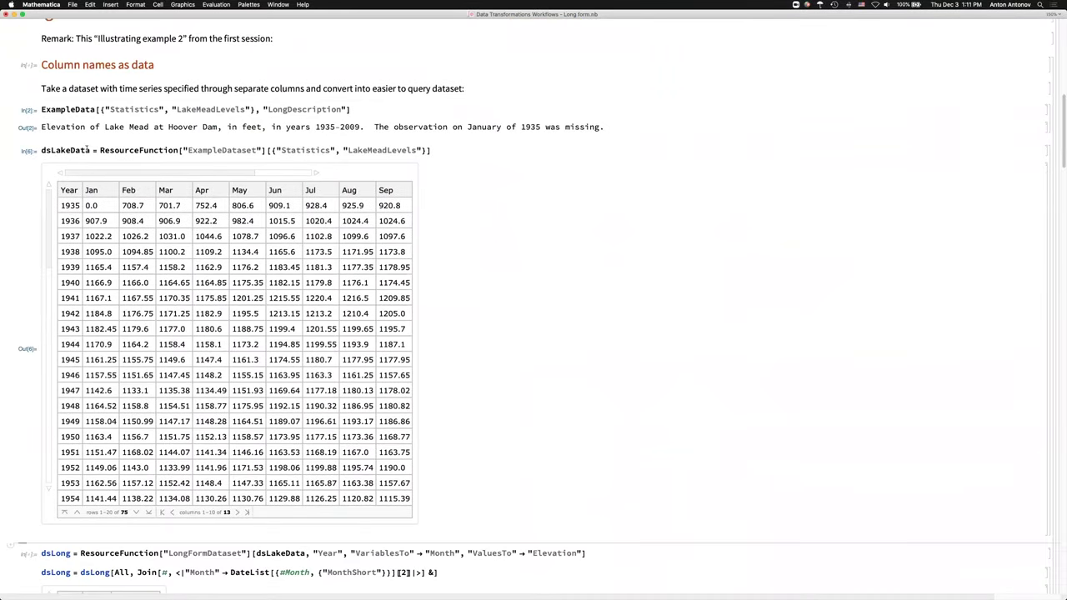
{"action": "scroll", "coordinate": [100, 181], "scroll_direction": "up", "scroll_amount": 7}
{"action": "scroll", "coordinate": [250, 117], "scroll_direction": "down", "scroll_amount": 8}
{"action": "scroll", "coordinate": [118, 134], "scroll_direction": "down", "scroll_amount": 1}
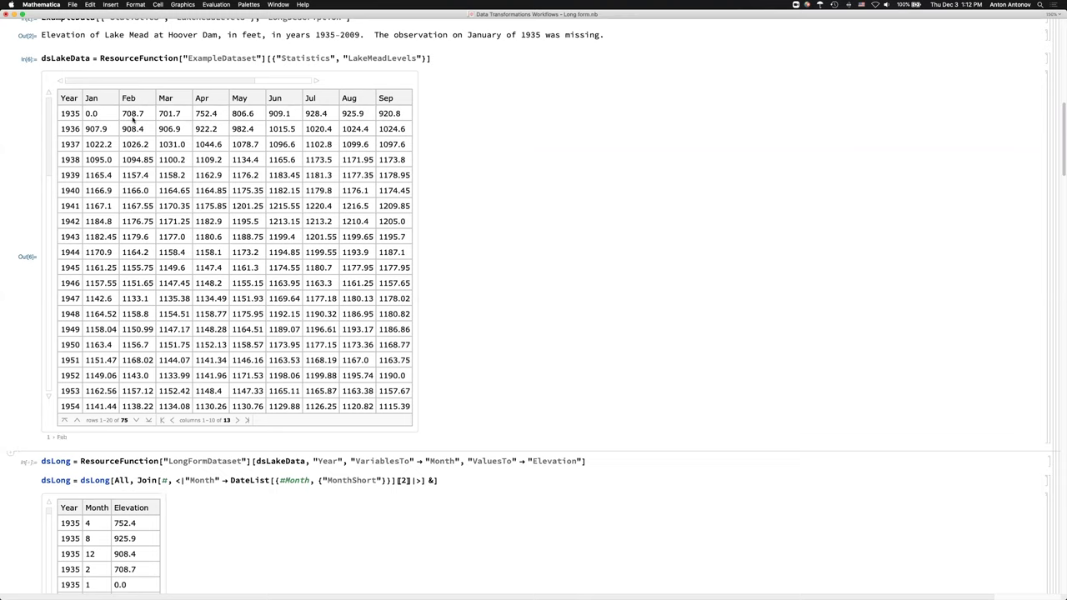
Evaluate the dsLong definition that converts dsLakeData to long form with "Year" as identifier, variables to "Month" and values to "Elevation"
{"action": "scroll", "coordinate": [154, 129], "scroll_direction": "down", "scroll_amount": 5}
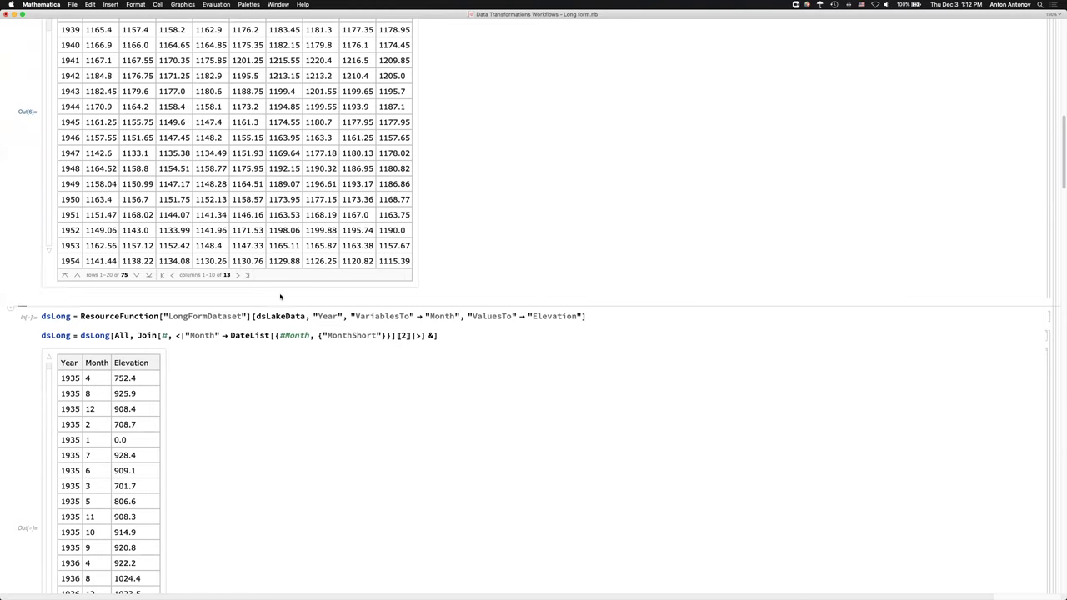
{"action": "left_click", "coordinate": [600, 317]}
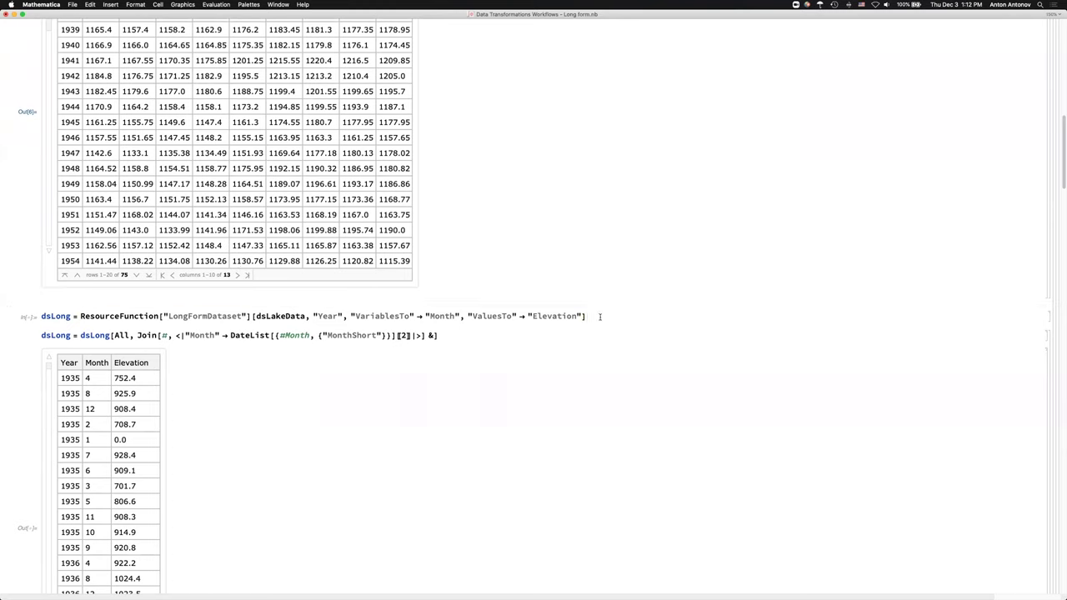
{"action": "key", "text": "shift+Return"}
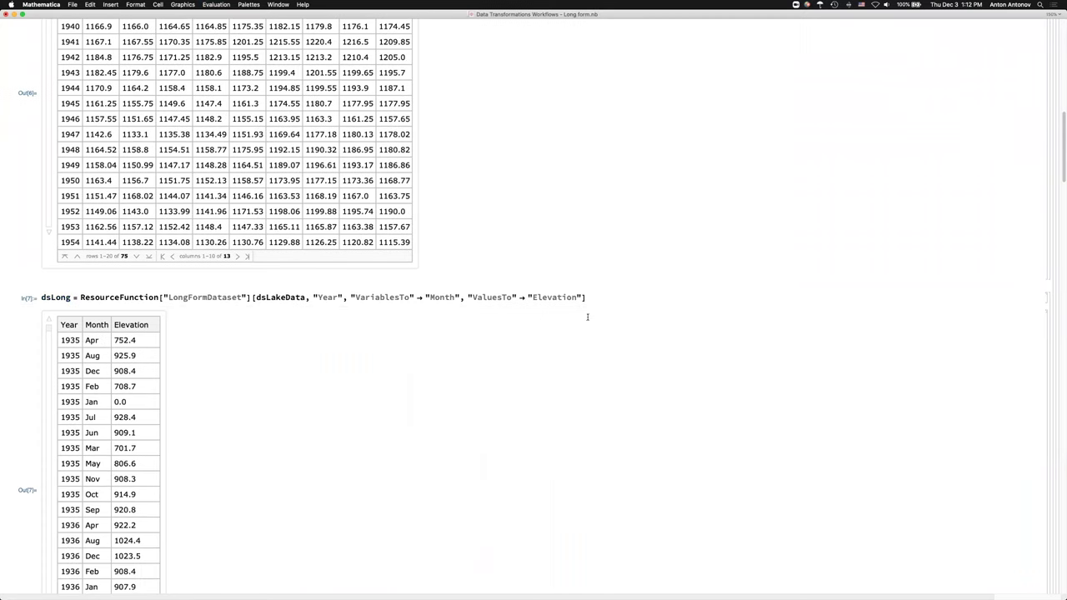
Compare the long form dataset with the wide table's columns through Dec, and highlight the "Year" argument of the LongFormDataset call
{"action": "scroll", "coordinate": [587, 317], "scroll_direction": "down", "scroll_amount": 3}
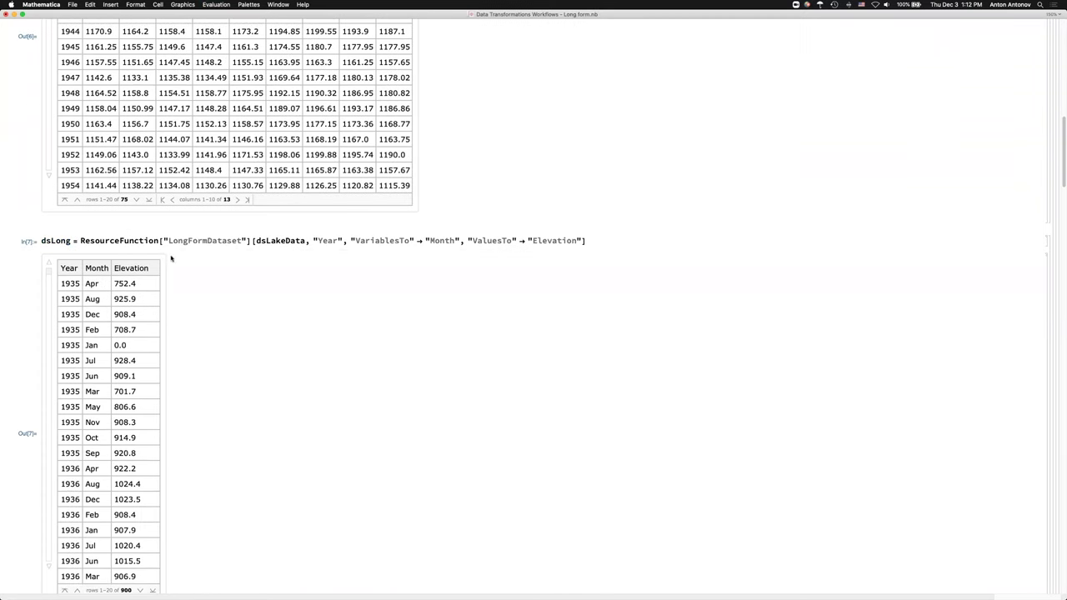
{"action": "scroll", "coordinate": [158, 252], "scroll_direction": "up", "scroll_amount": 5}
{"action": "scroll", "coordinate": [158, 251], "scroll_direction": "up", "scroll_amount": 4}
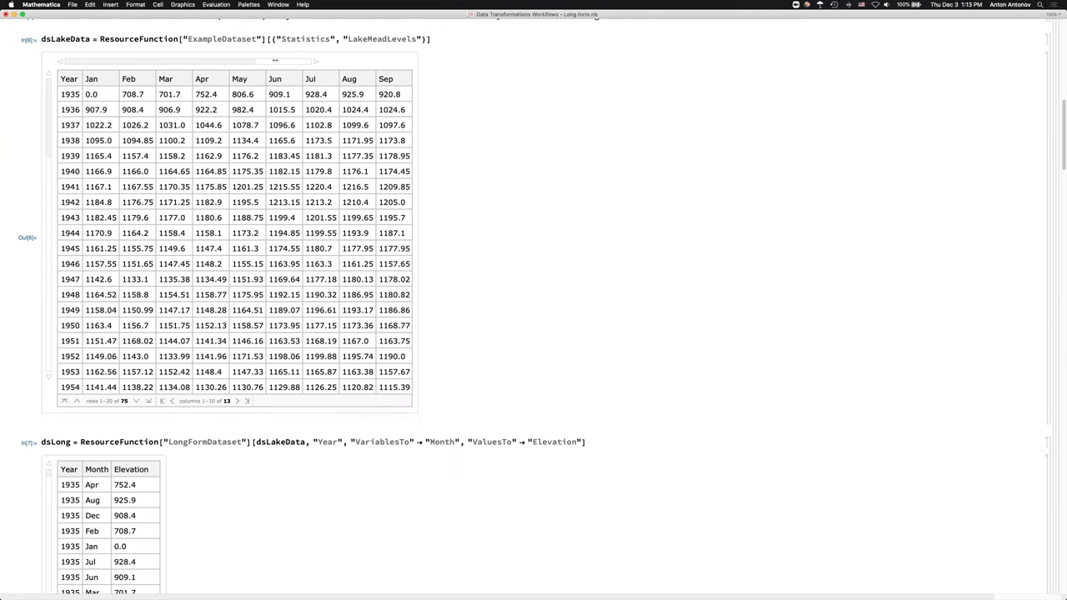
{"action": "left_click_drag", "start_coordinate": [245, 61], "coordinate": [317, 60]}
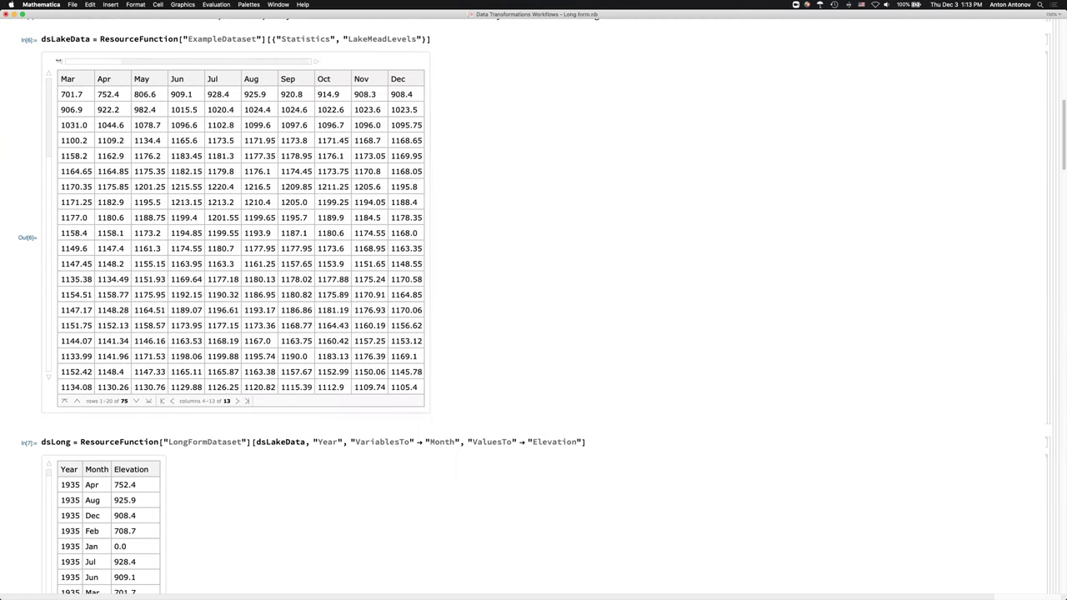
{"action": "left_click_drag", "start_coordinate": [58, 61], "coordinate": [102, 61]}
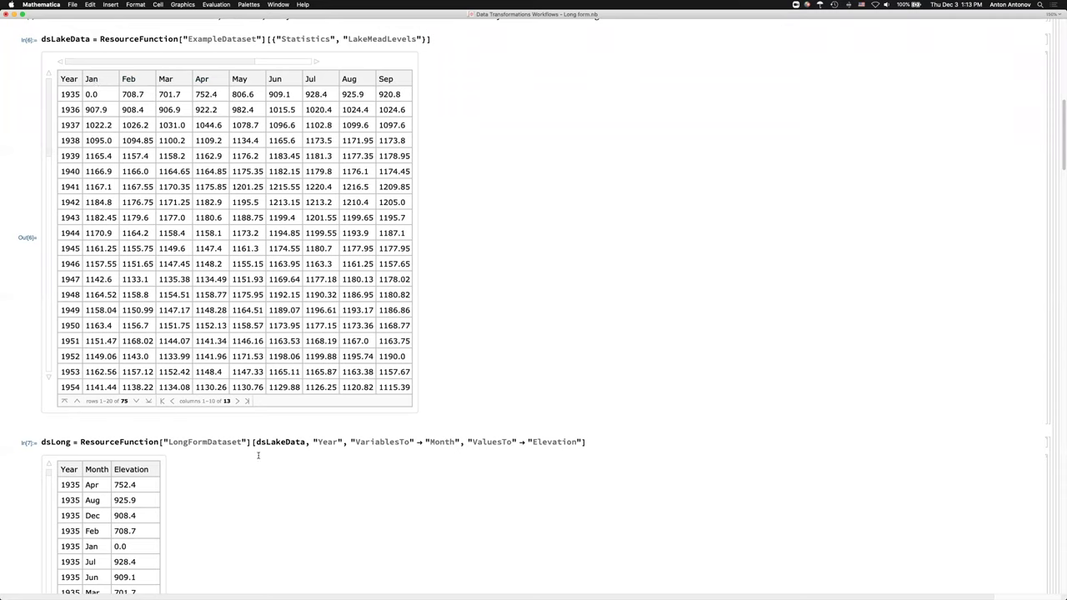
{"action": "triple_click", "coordinate": [333, 441]}
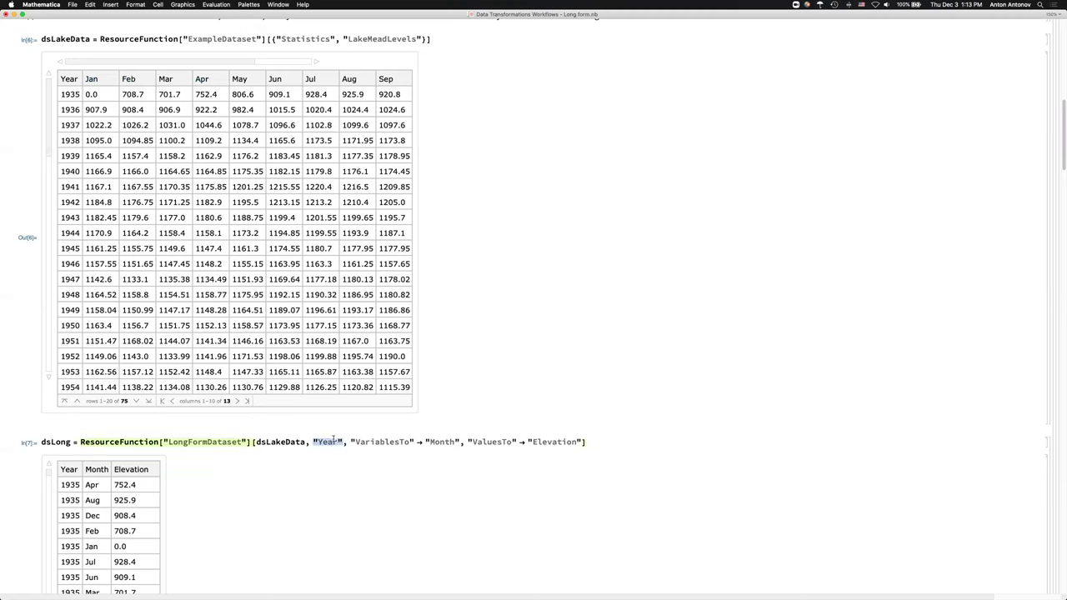
Compare the Year, Month and Elevation rows of the dsLong output with the wide Lake Mead table above it
{"action": "triple_click", "coordinate": [202, 442]}
{"action": "left_click", "coordinate": [276, 433]}
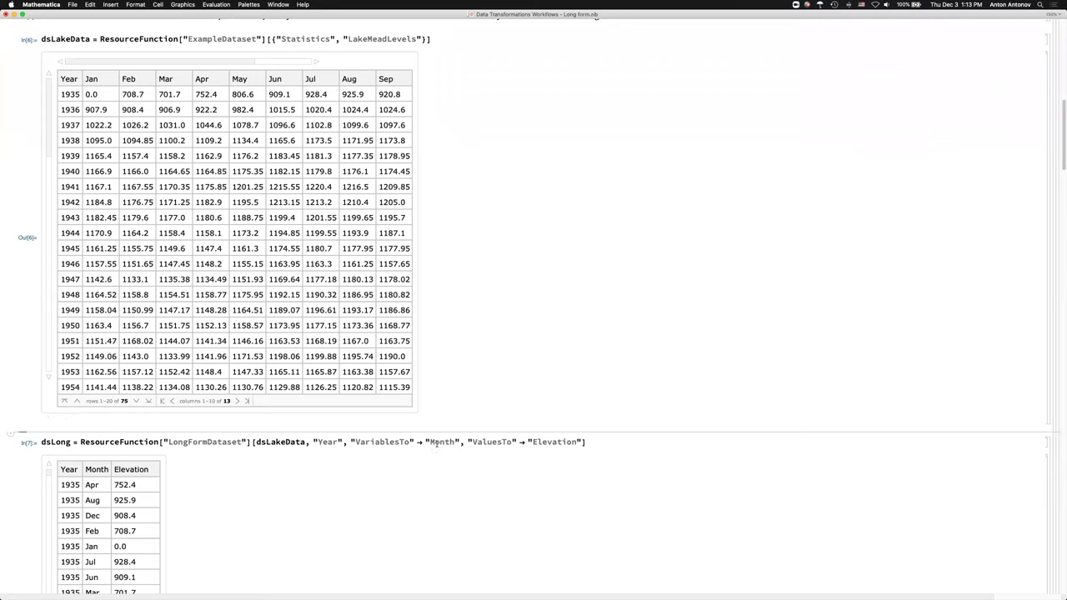
{"action": "scroll", "coordinate": [176, 473], "scroll_direction": "down", "scroll_amount": 2}
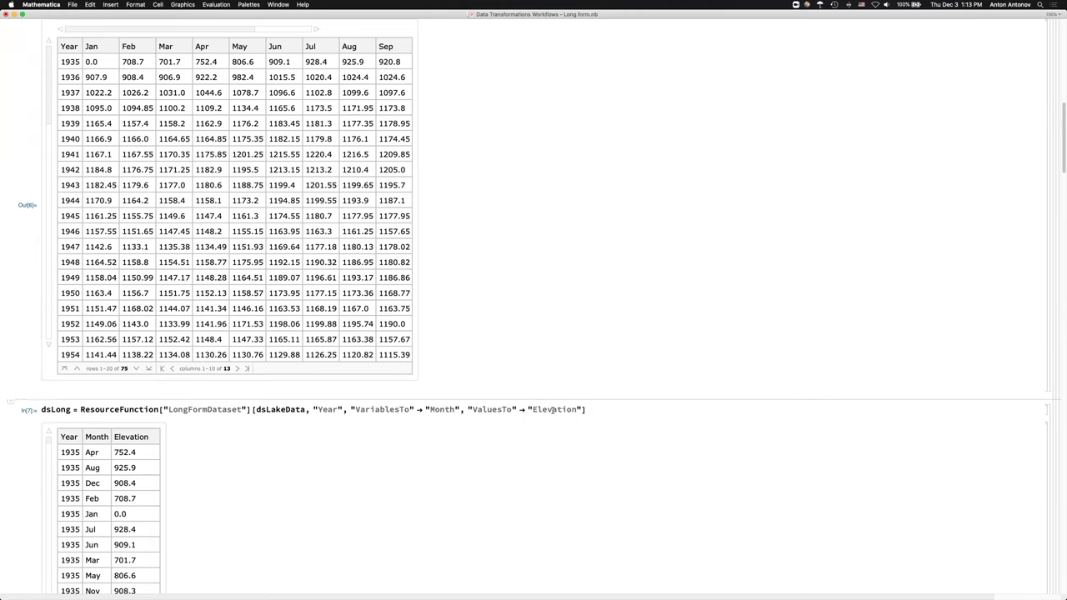
{"action": "scroll", "coordinate": [175, 357], "scroll_direction": "down", "scroll_amount": 5}
{"action": "scroll", "coordinate": [121, 385], "scroll_direction": "down", "scroll_amount": 2}
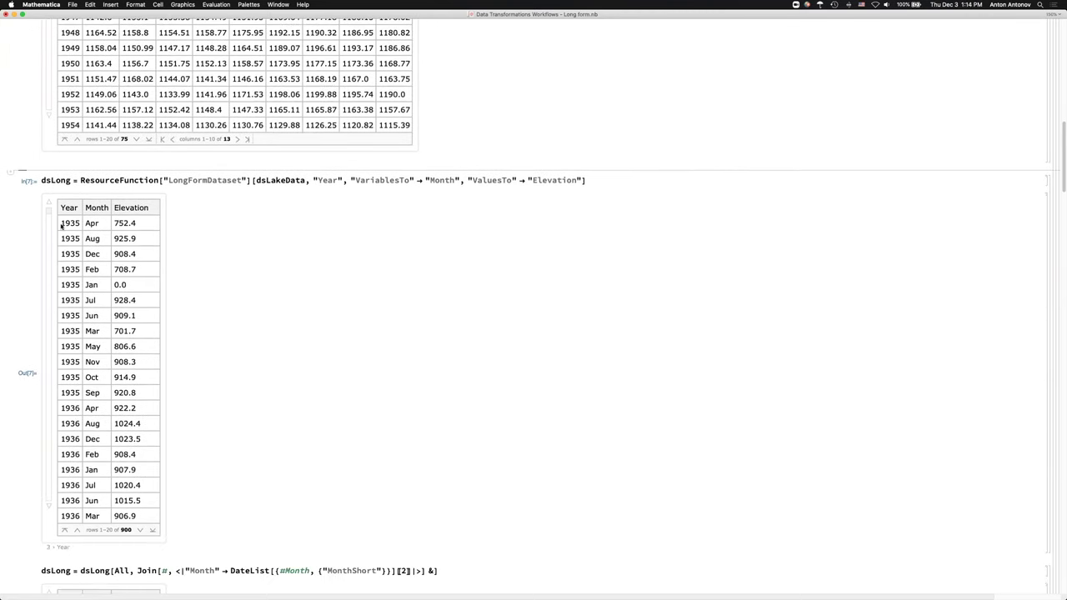
{"action": "scroll", "coordinate": [74, 239], "scroll_direction": "down", "scroll_amount": 2}
{"action": "scroll", "coordinate": [92, 254], "scroll_direction": "up", "scroll_amount": 14}
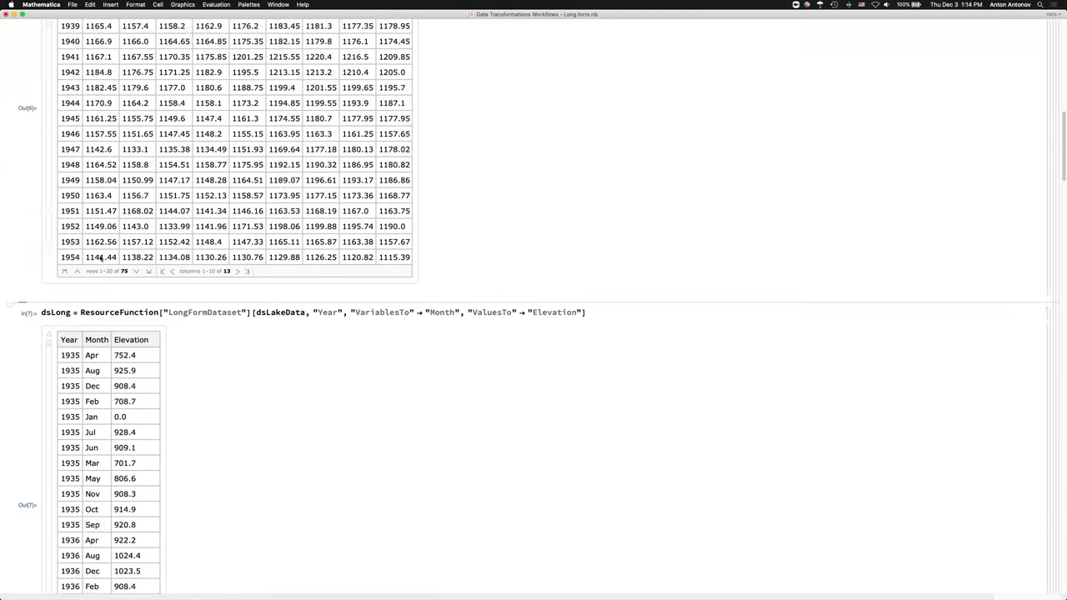
{"action": "scroll", "coordinate": [100, 258], "scroll_direction": "up", "scroll_amount": 4}
{"action": "scroll", "coordinate": [100, 258], "scroll_direction": "down", "scroll_amount": 12}
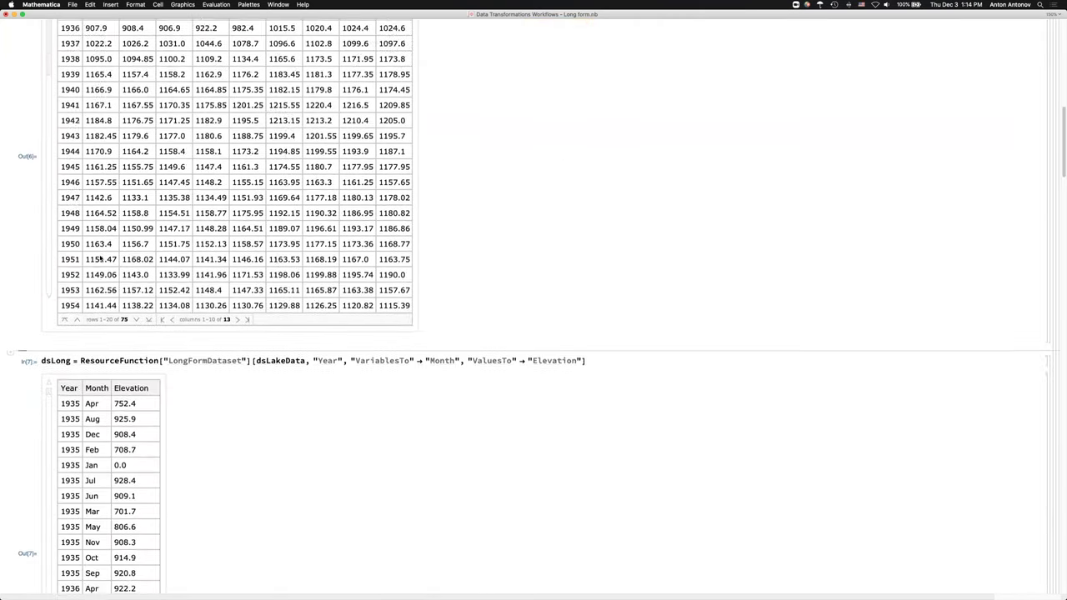
{"action": "scroll", "coordinate": [101, 259], "scroll_direction": "down", "scroll_amount": 2}
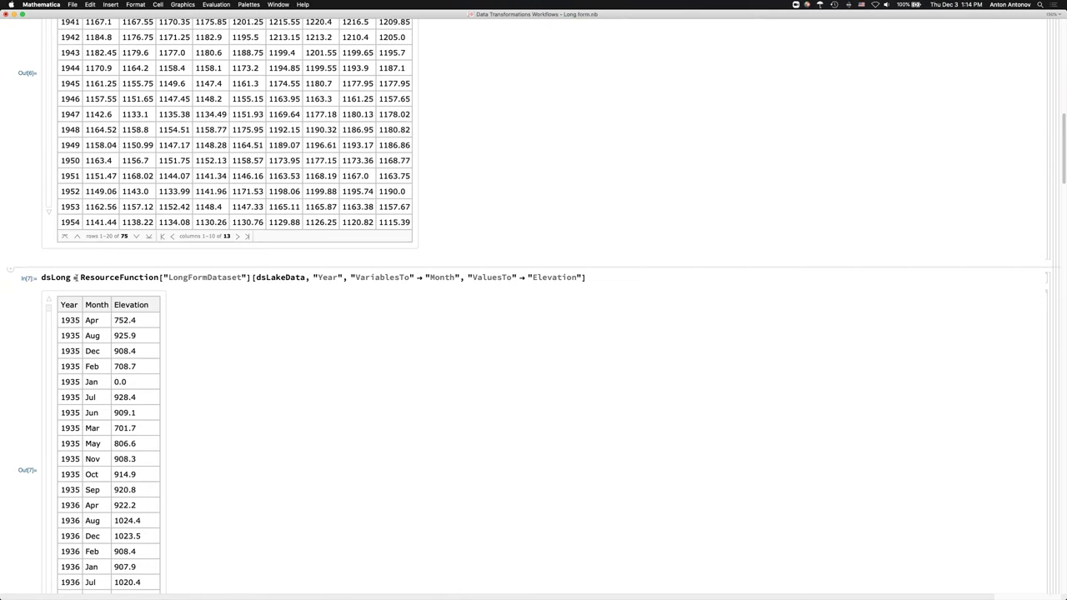
Insert a new cell containing dsLakeData above the dsLong definition and evaluate it
{"action": "double_click", "coordinate": [274, 278]}
{"action": "key", "text": "super+c"}
{"action": "left_click", "coordinate": [274, 267]}
{"action": "key", "text": "super+v"}
{"action": "key", "text": "shift+Return"}
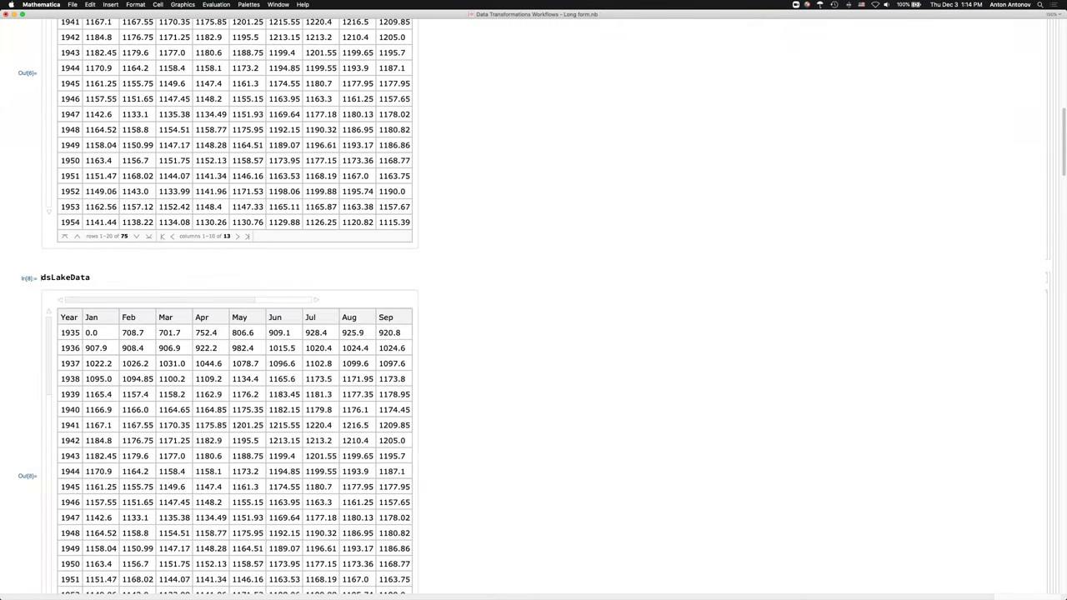
Change the new cell to Normal@dsLakeData and evaluate it to list the dataset as associations
{"action": "type", "text": "Noraml"}
{"action": "key", "text": "Return"}
{"action": "type", "text": "2"}
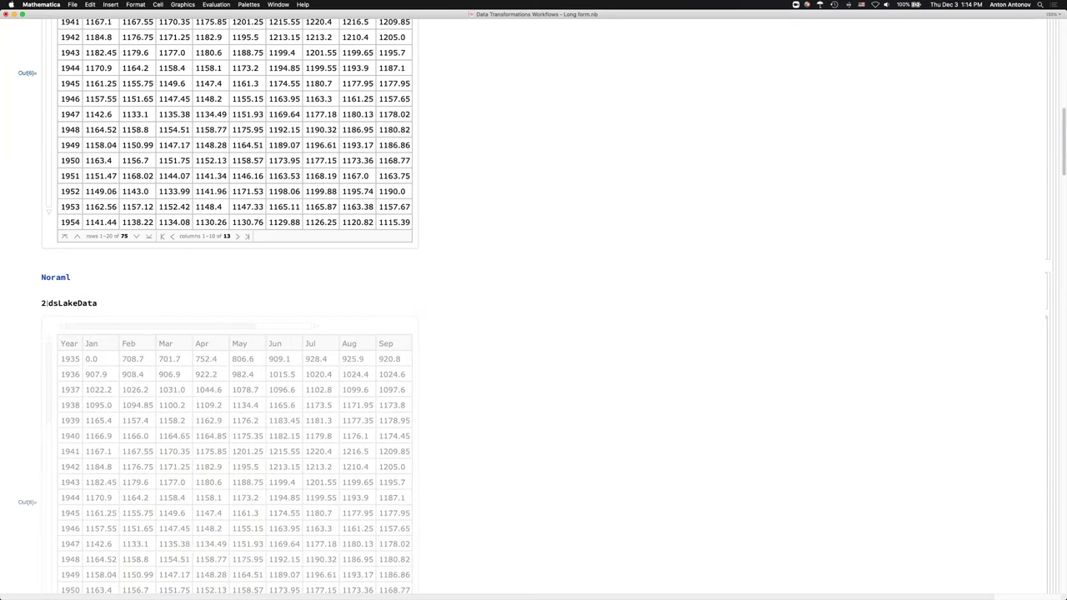
{"action": "key", "text": "BackSpace"}
{"action": "key", "text": "BackSpace"}
{"action": "key", "text": "BackSpace"}
{"action": "key", "text": "BackSpace"}
{"action": "key", "text": "BackSpace"}
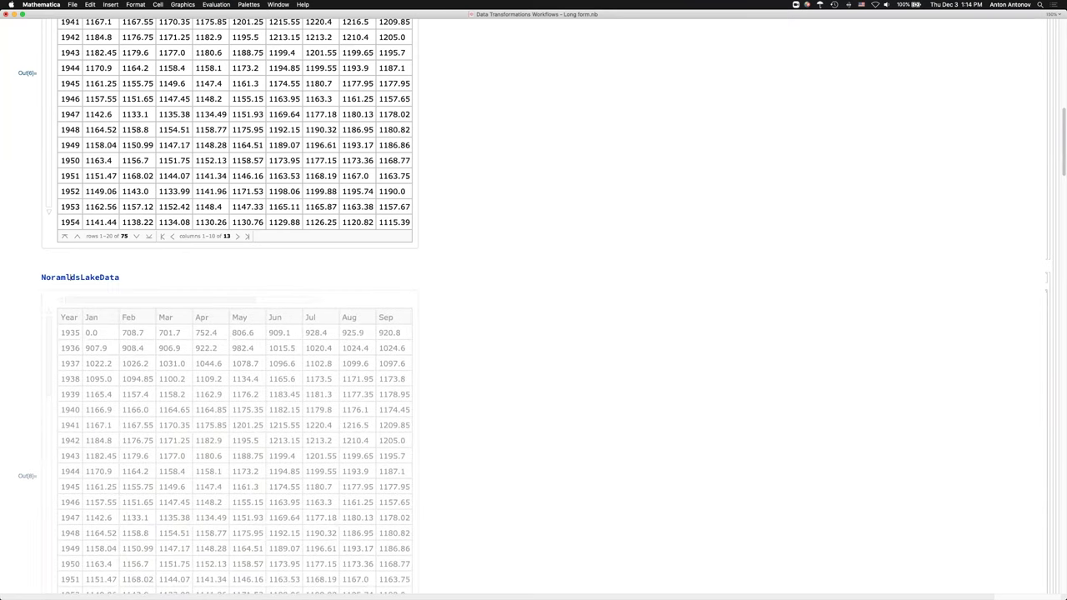
{"action": "type", "text": "mal@"}
{"action": "key", "text": "shift+Return"}
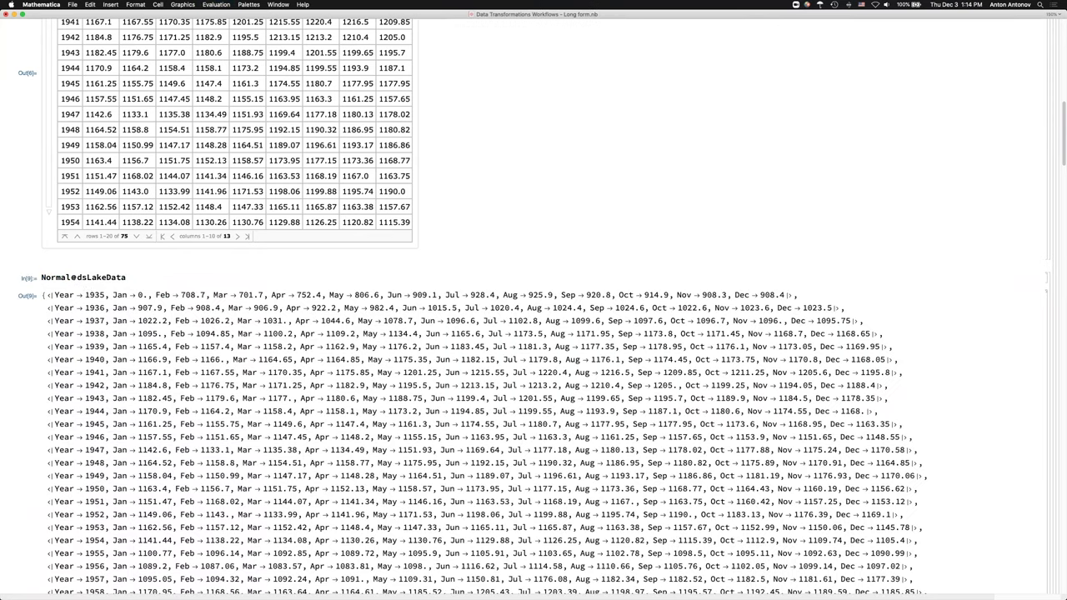
Highlight the 1935 association in the Normal output, including its Year and Jan keys
{"action": "left_click", "coordinate": [50, 295]}
{"action": "double_click", "coordinate": [48, 294]}
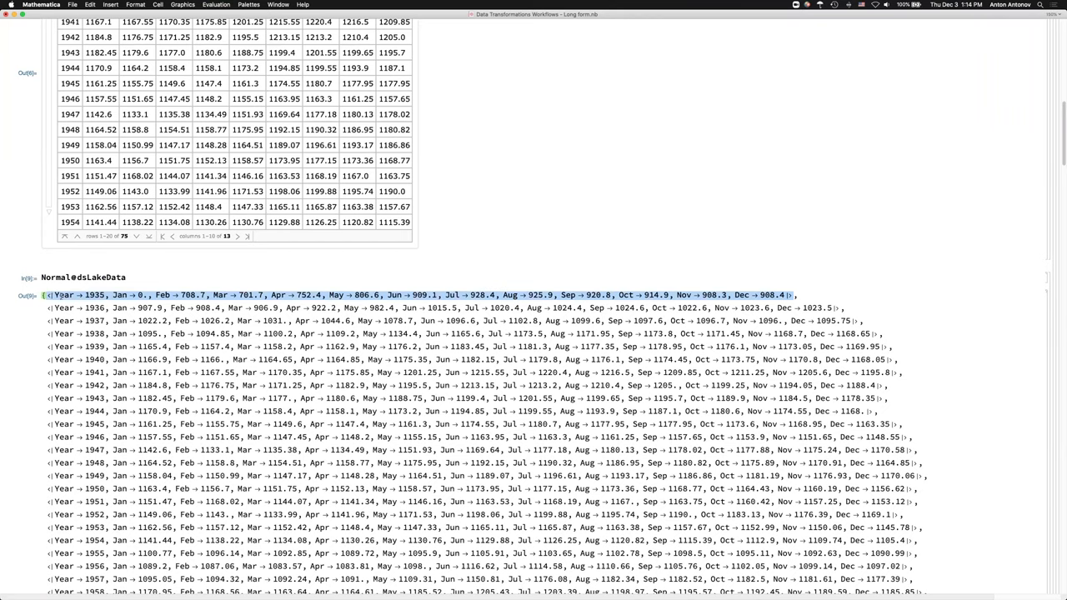
{"action": "left_click", "coordinate": [61, 296]}
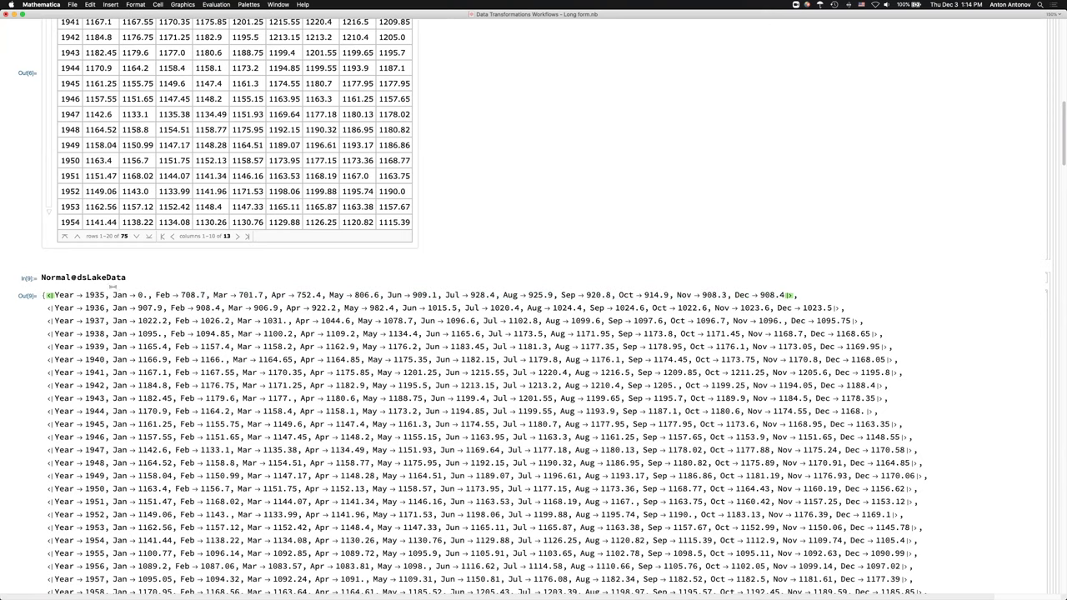
{"action": "double_click", "coordinate": [56, 295]}
{"action": "double_click", "coordinate": [114, 293]}
{"action": "left_click", "coordinate": [118, 307]}
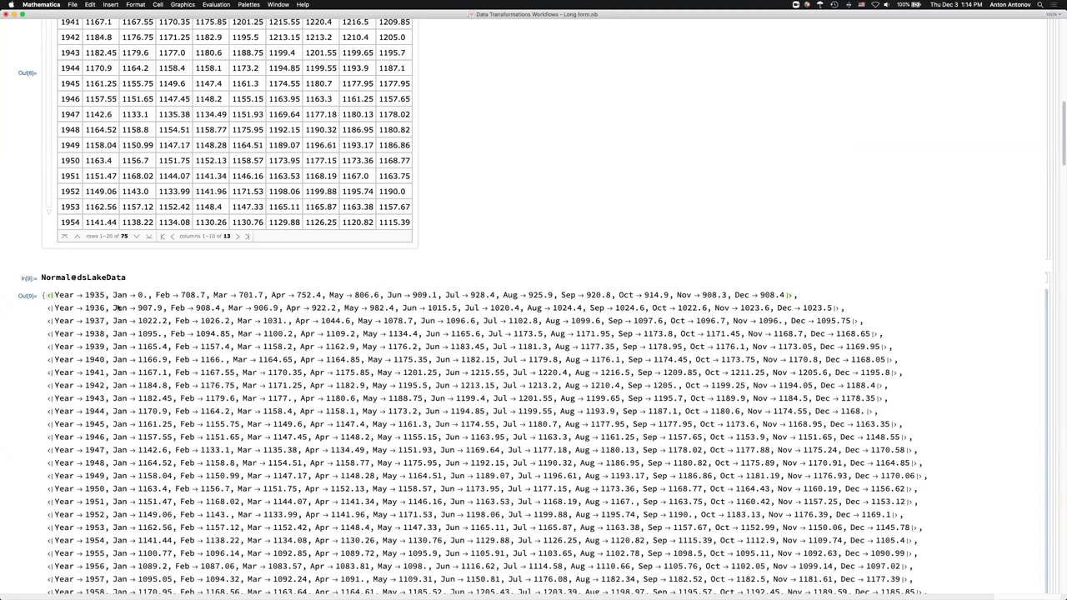
Delete the full Normal output and evaluate Normal@dsLakeData[[1 ;; 3]] to list only the first three records
{"action": "key", "text": "BackSpace"}
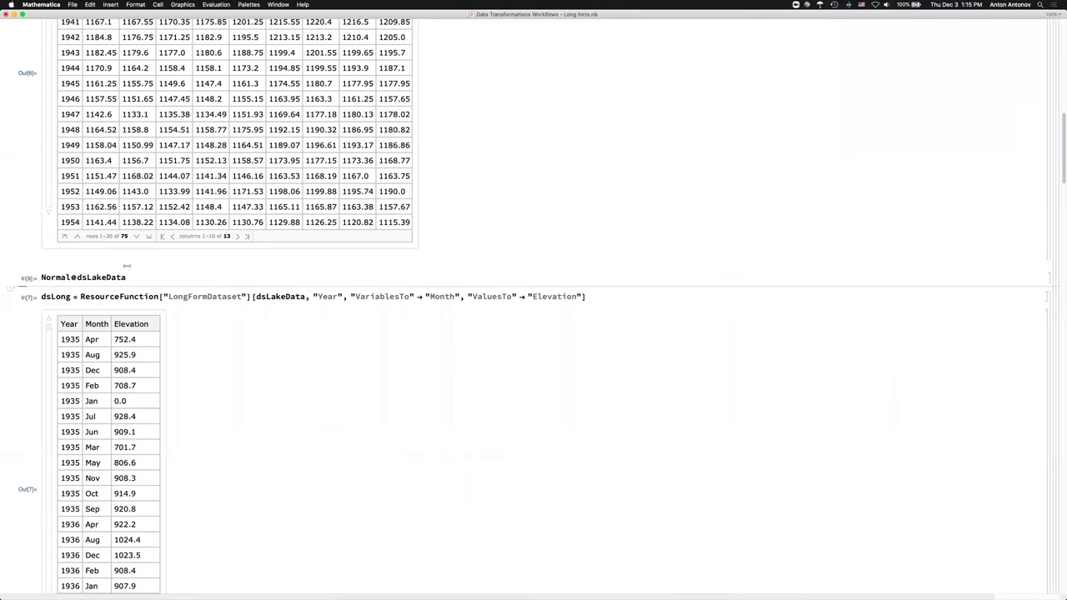
{"action": "left_click", "coordinate": [134, 276]}
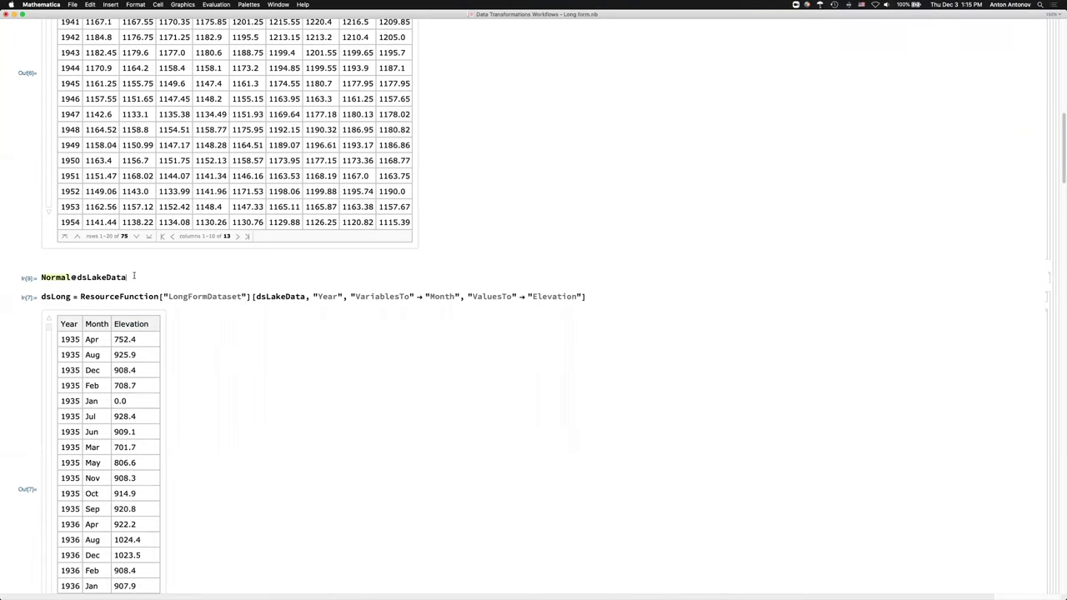
{"action": "type", "text": "[[1;;]]"}
{"action": "type", "text": "3〛"}
{"action": "key", "text": "shift+Return"}
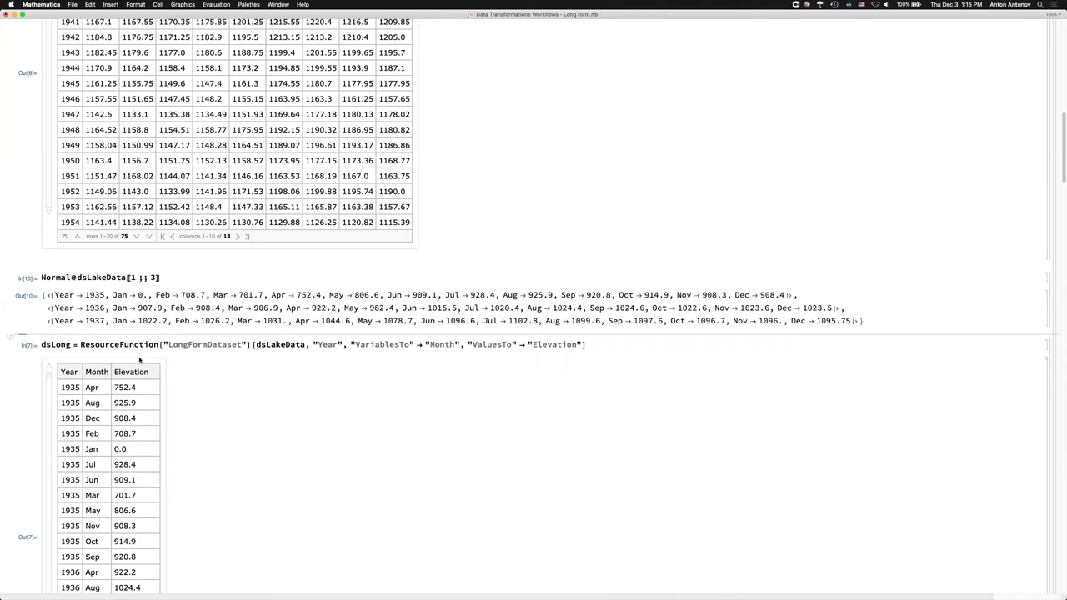
{"action": "scroll", "coordinate": [127, 308], "scroll_direction": "down", "scroll_amount": 3}
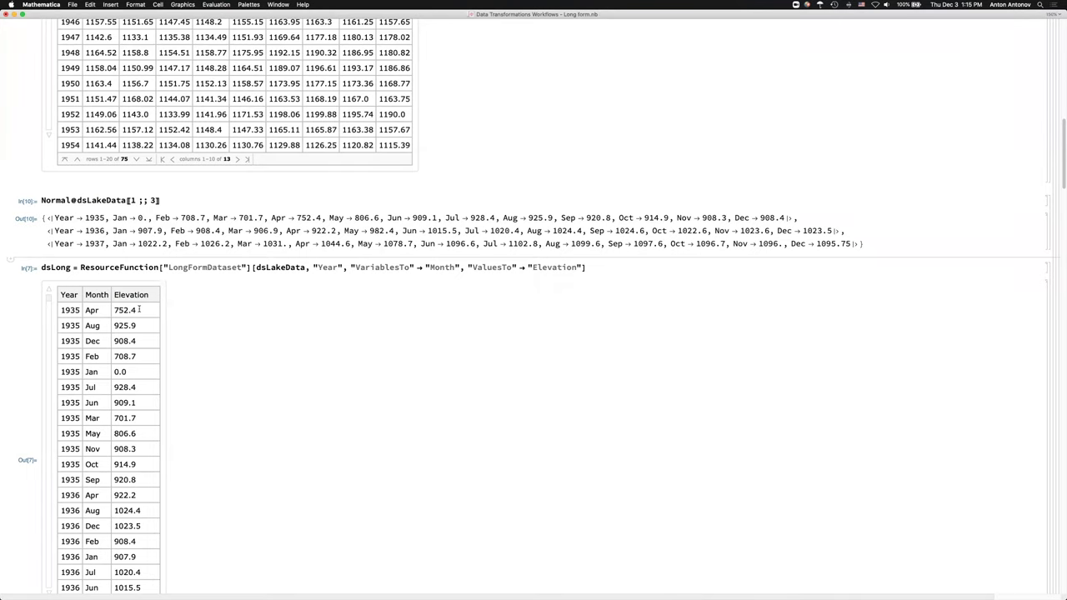
{"action": "scroll", "coordinate": [139, 310], "scroll_direction": "up", "scroll_amount": 1}
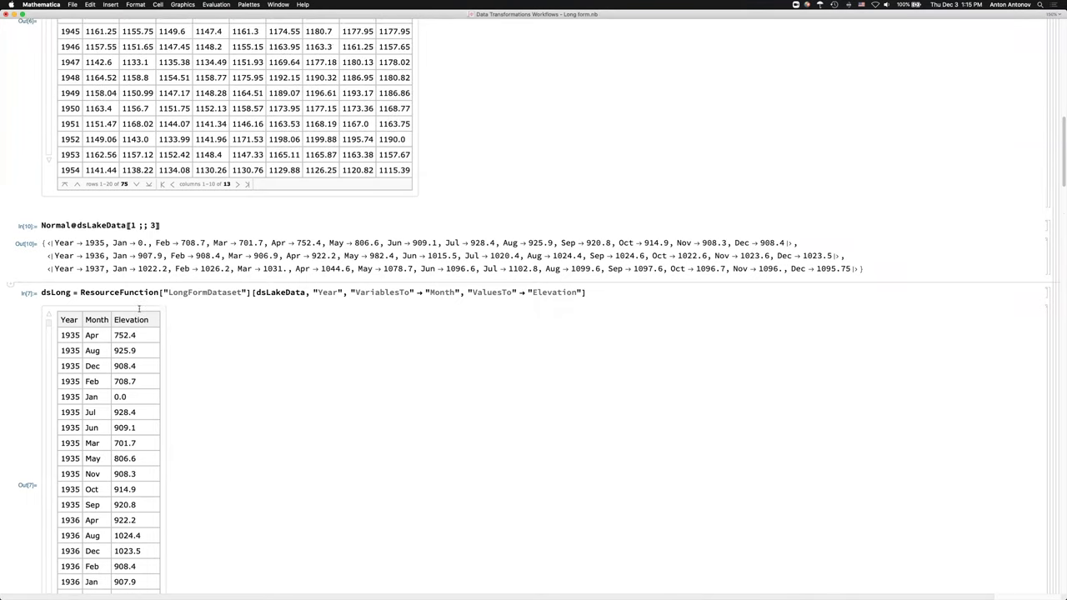
{"action": "scroll", "coordinate": [138, 310], "scroll_direction": "up", "scroll_amount": 1}
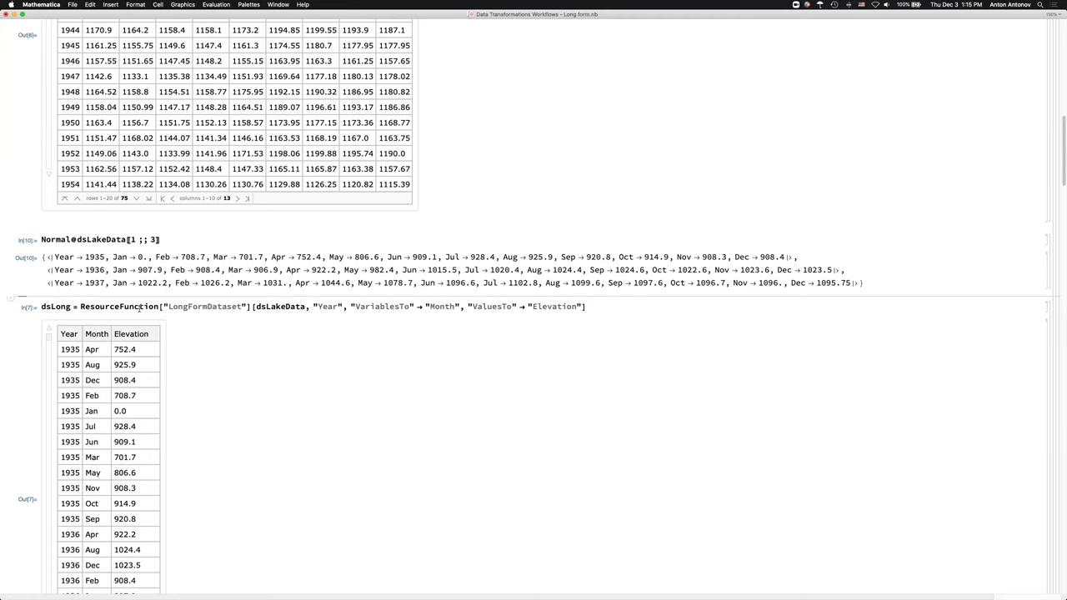
Switch to Safari, close the Recent Functions tab, and review the usage and options on the LongFormDataset page
{"action": "key", "text": "super+Tab"}
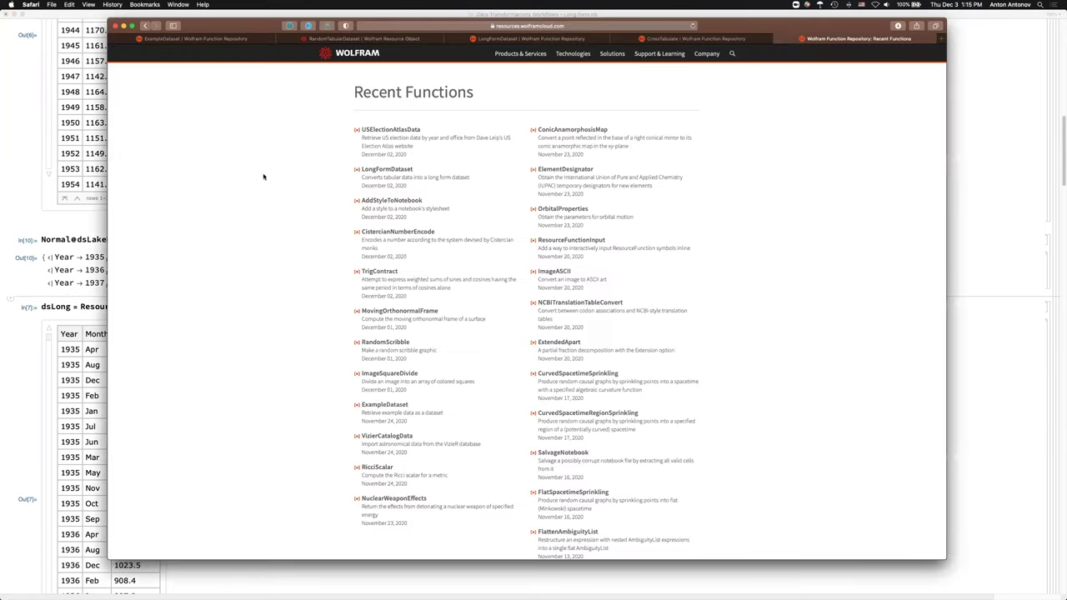
{"action": "key", "text": "super+w"}
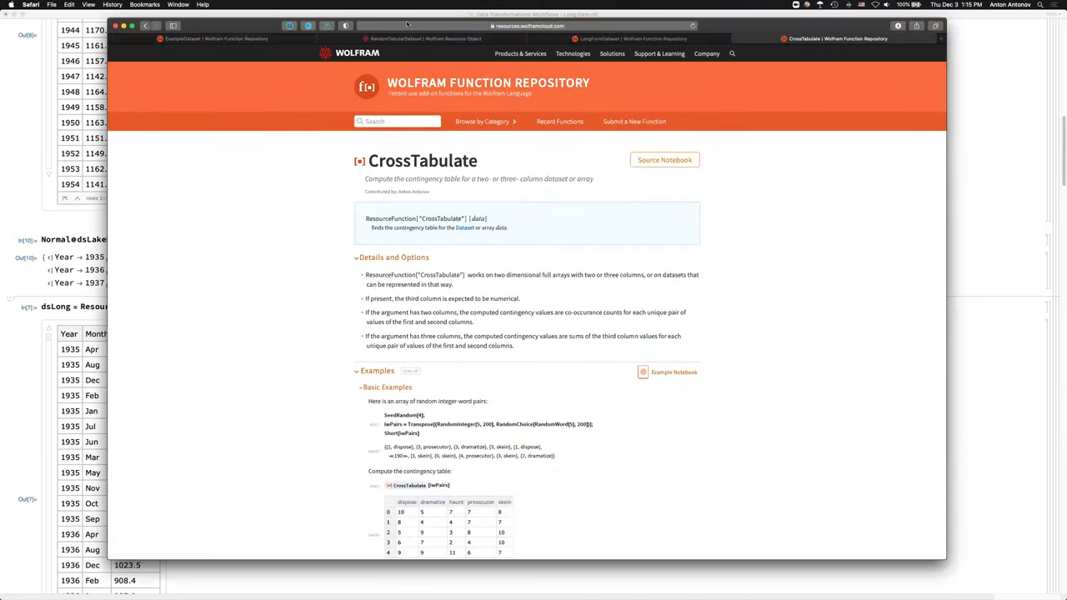
{"action": "left_click", "coordinate": [616, 39]}
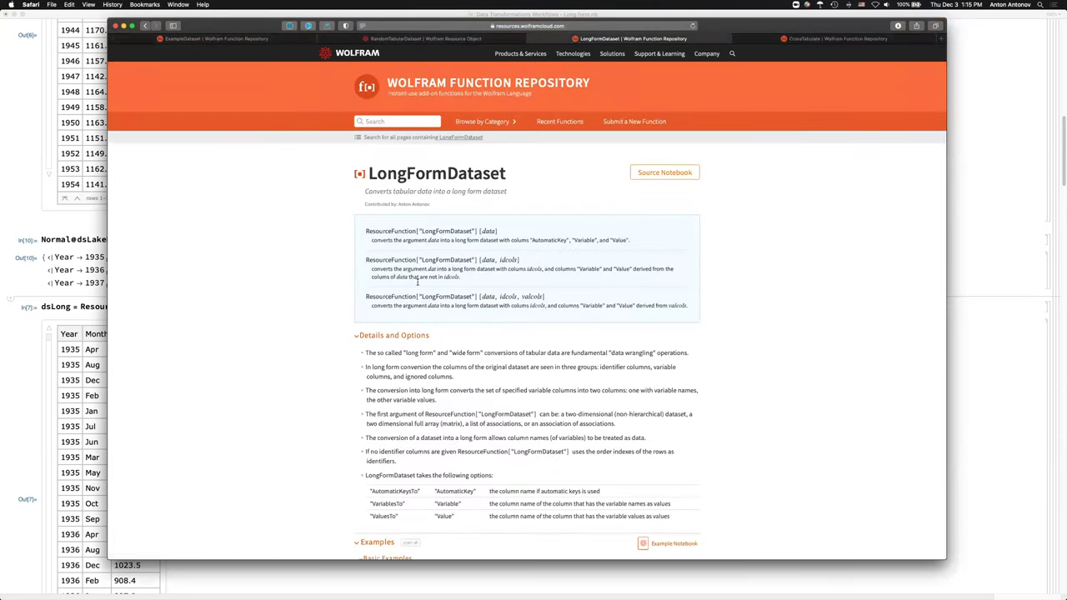
{"action": "scroll", "coordinate": [417, 282], "scroll_direction": "down", "scroll_amount": 3}
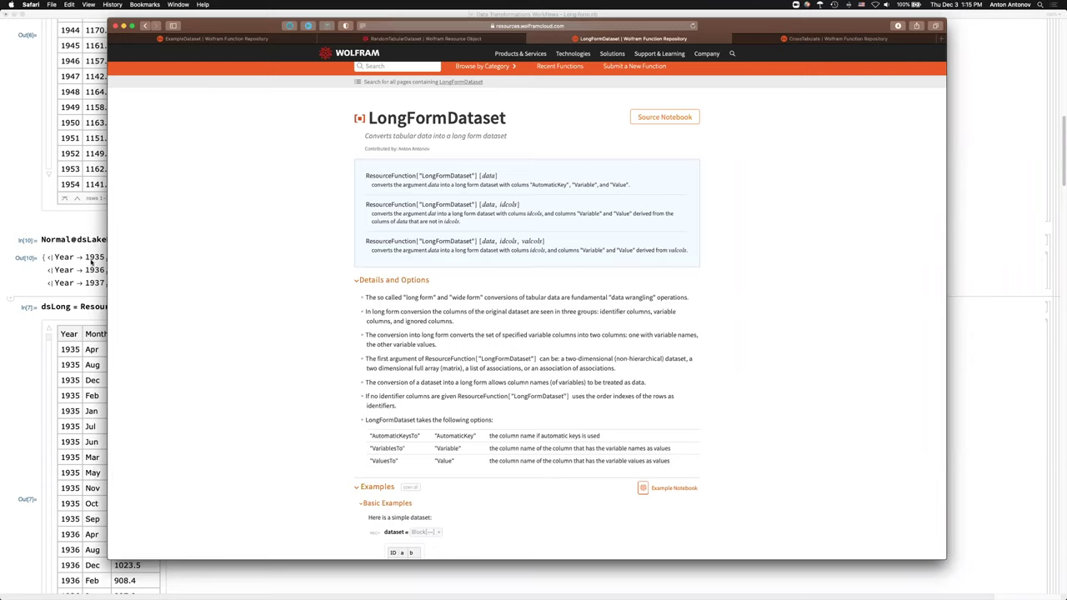
Return to the Mathematica notebook and highlight the identifier and "VariablesTo" → "Month" arguments of the LongFormDataset call
{"action": "left_click", "coordinate": [81, 302]}
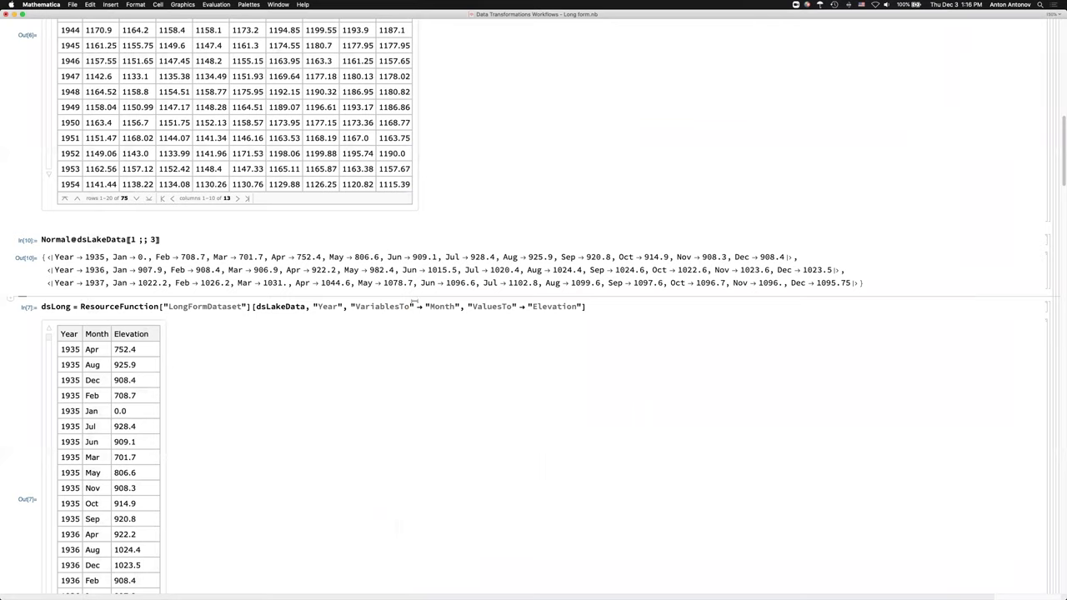
{"action": "double_click", "coordinate": [376, 307]}
{"action": "left_click", "coordinate": [417, 308]}
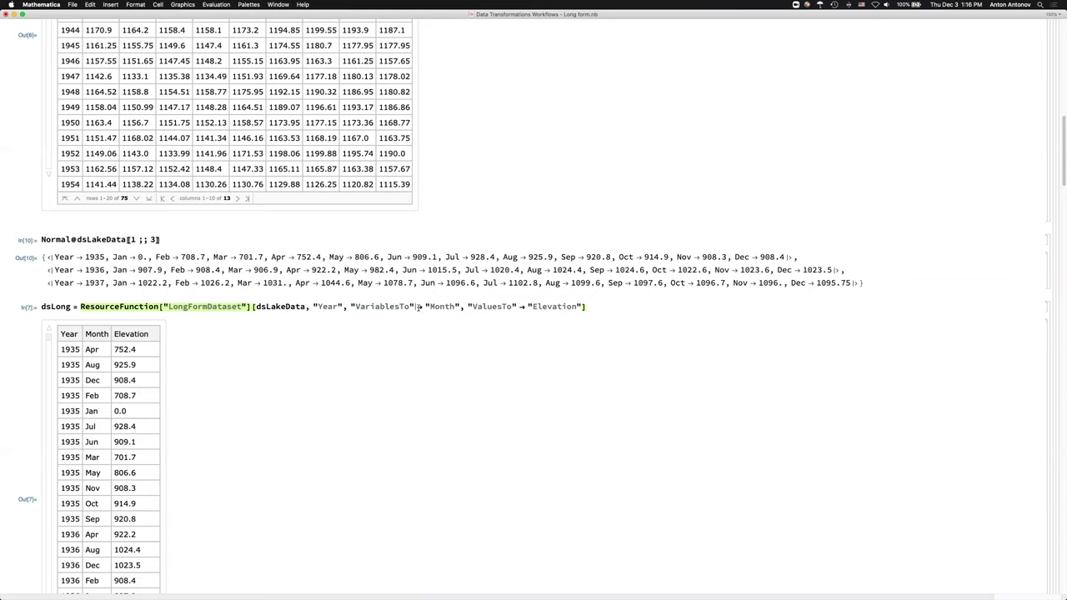
{"action": "double_click", "coordinate": [333, 307]}
{"action": "double_click", "coordinate": [363, 306]}
{"action": "double_click", "coordinate": [443, 306]}
{"action": "left_click_drag", "start_coordinate": [350, 306], "coordinate": [42, 306]}
{"action": "left_click", "coordinate": [463, 307]}
{"action": "double_click", "coordinate": [368, 306]}
Review the wide table's month columns against the "VariablesTo" option, and place the cursor just before that option
{"action": "scroll", "coordinate": [399, 295], "scroll_direction": "up", "scroll_amount": 4}
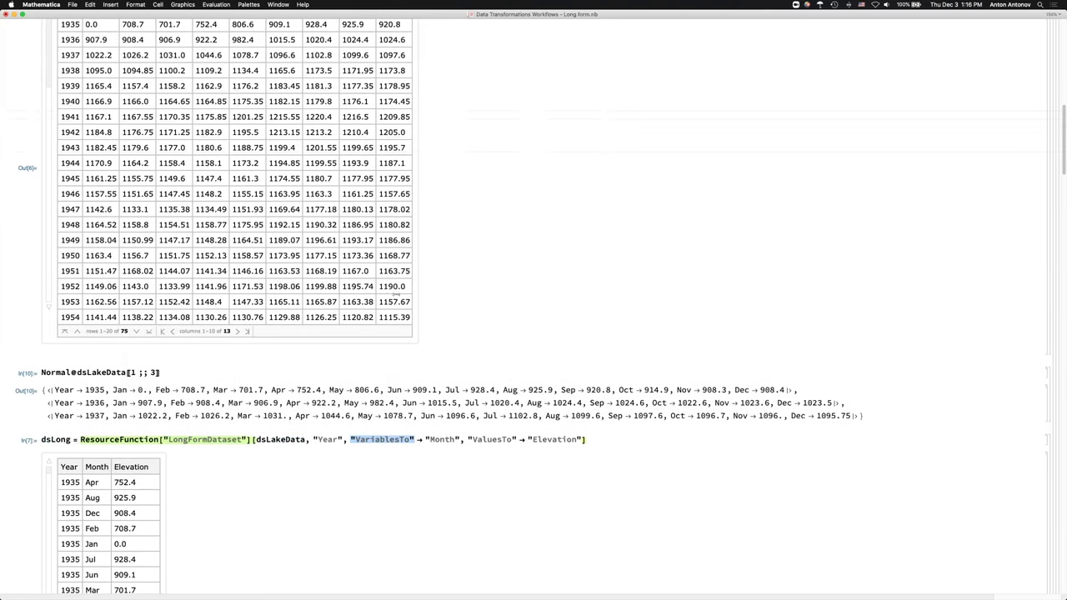
{"action": "scroll", "coordinate": [65, 348], "scroll_direction": "up", "scroll_amount": 5}
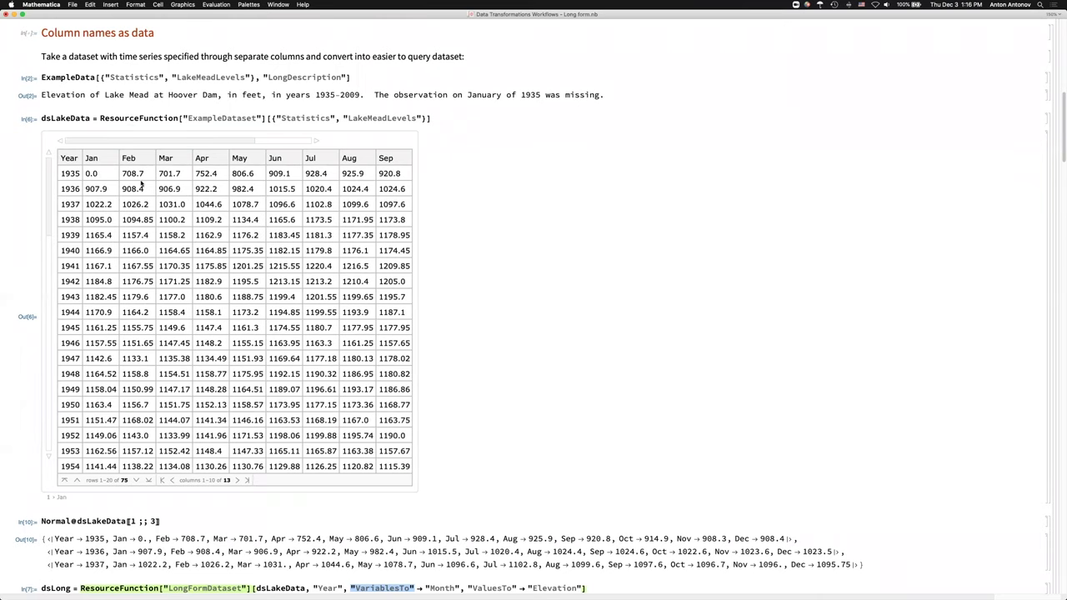
{"action": "scroll", "coordinate": [406, 430], "scroll_direction": "down", "scroll_amount": 2}
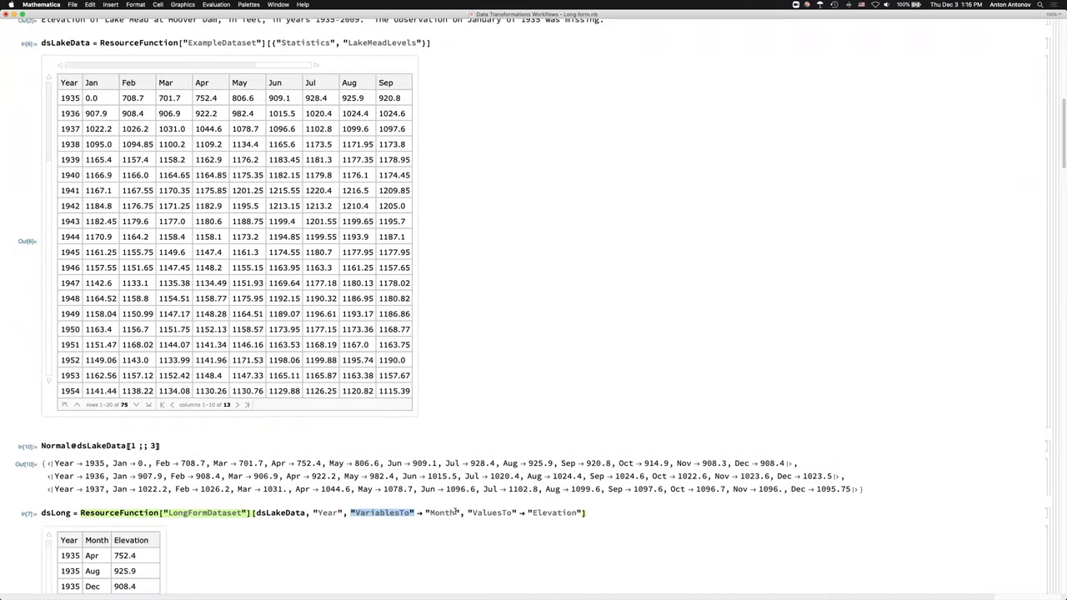
{"action": "left_click", "coordinate": [352, 513]}
{"action": "double_click", "coordinate": [352, 513]}
{"action": "left_click", "coordinate": [352, 513]}
{"action": "double_click", "coordinate": [364, 514]}
{"action": "left_click", "coordinate": [351, 513]}
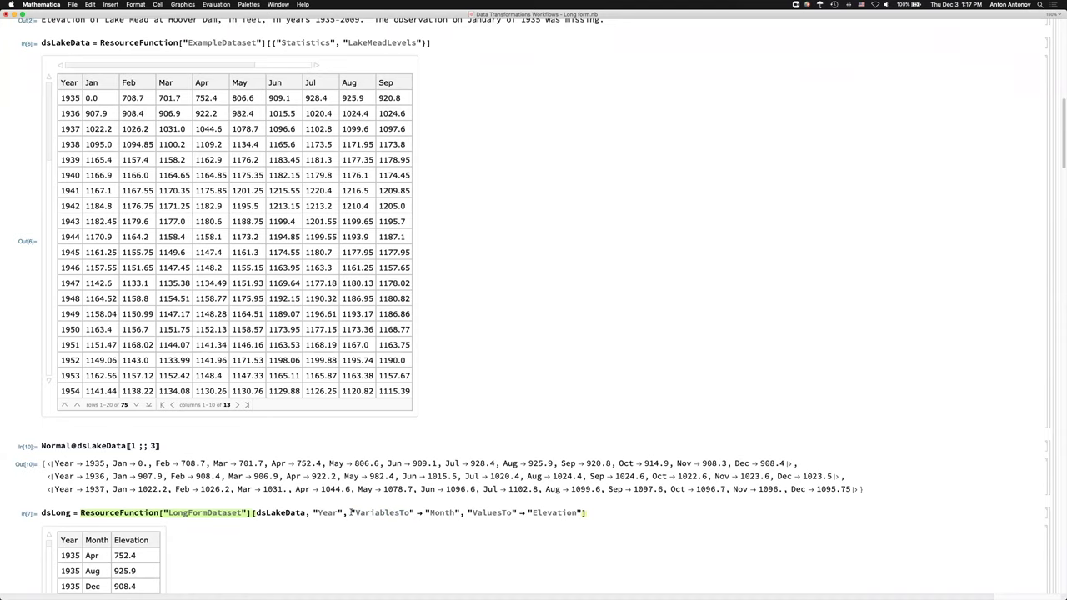
Review the long form output and the cell below it that converts month names with DateList, and go back to the wide table
{"action": "scroll", "coordinate": [351, 512], "scroll_direction": "down", "scroll_amount": 5}
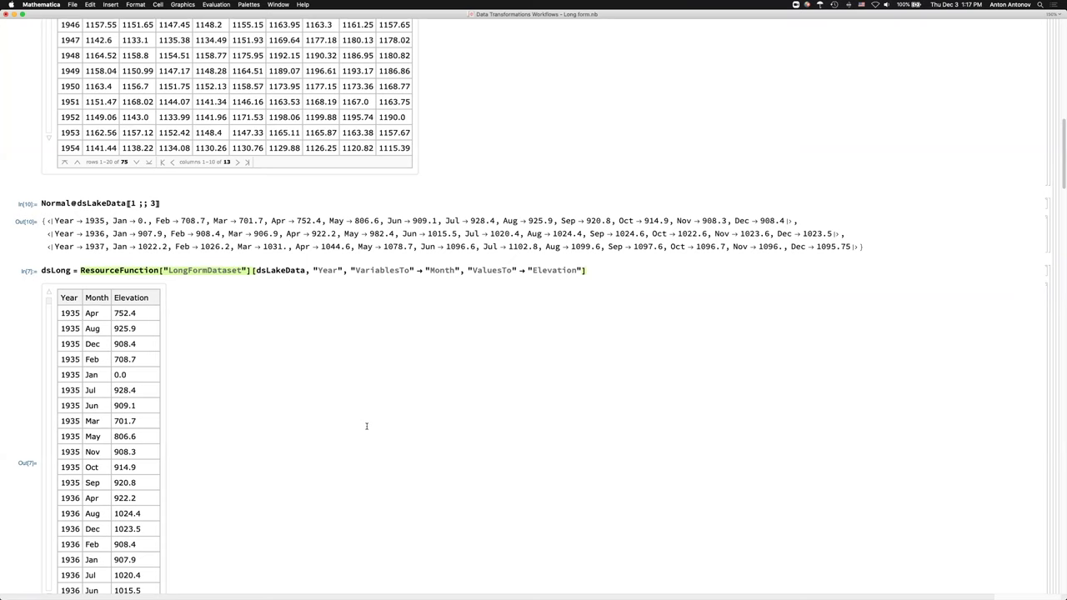
{"action": "scroll", "coordinate": [344, 386], "scroll_direction": "down", "scroll_amount": 2}
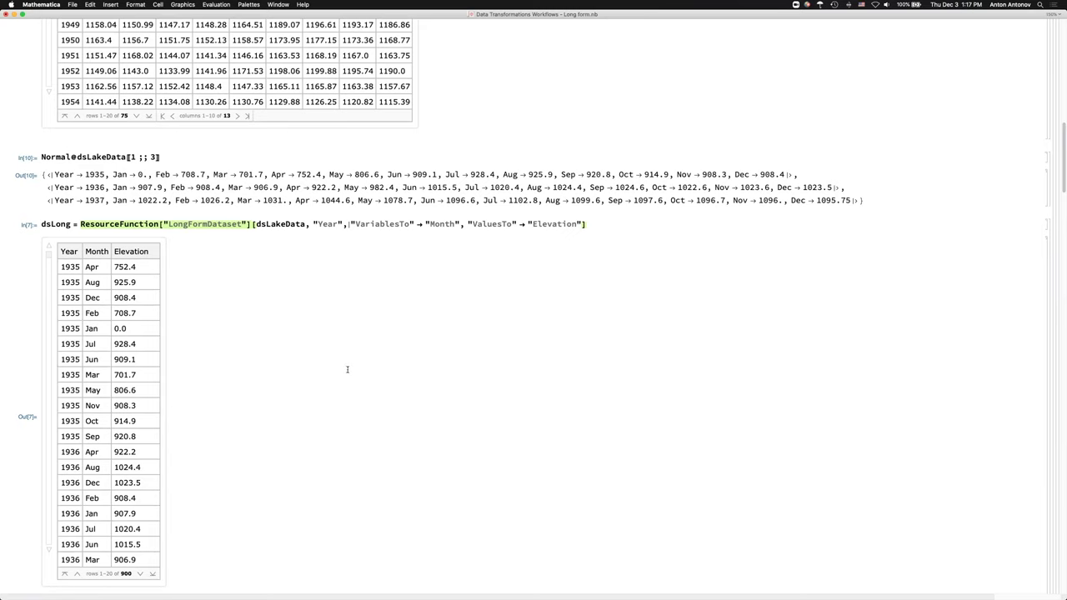
{"action": "scroll", "coordinate": [169, 262], "scroll_direction": "down", "scroll_amount": 5}
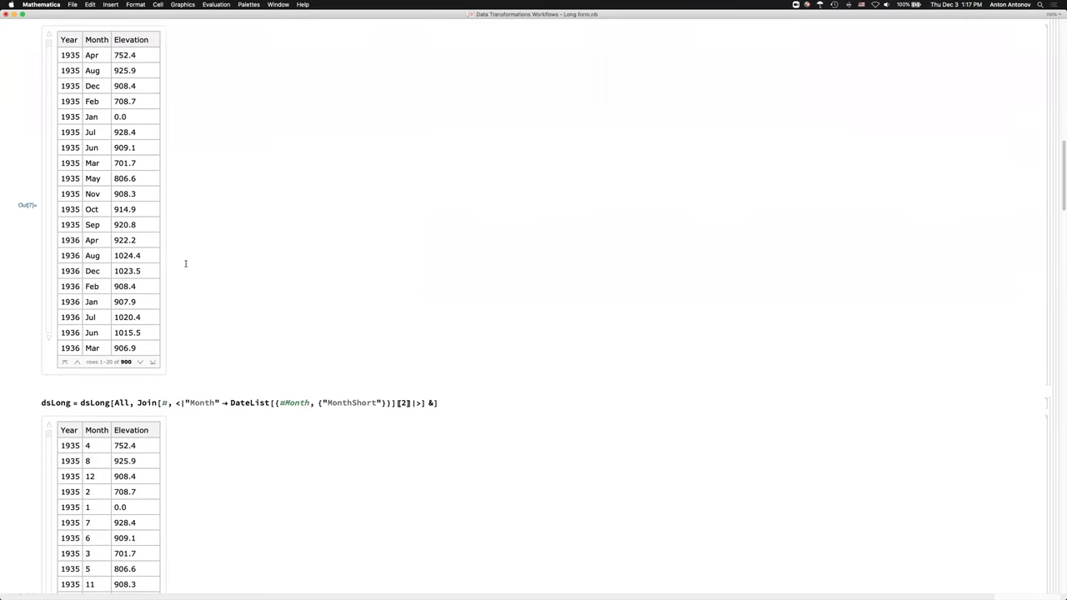
{"action": "scroll", "coordinate": [185, 264], "scroll_direction": "up", "scroll_amount": 2}
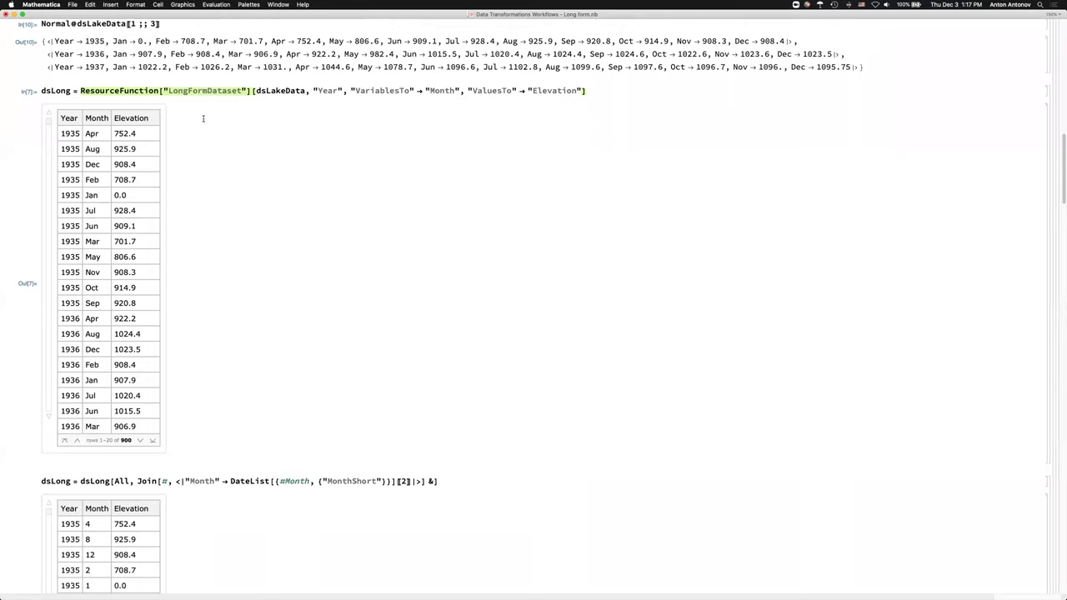
{"action": "left_click", "coordinate": [190, 104]}
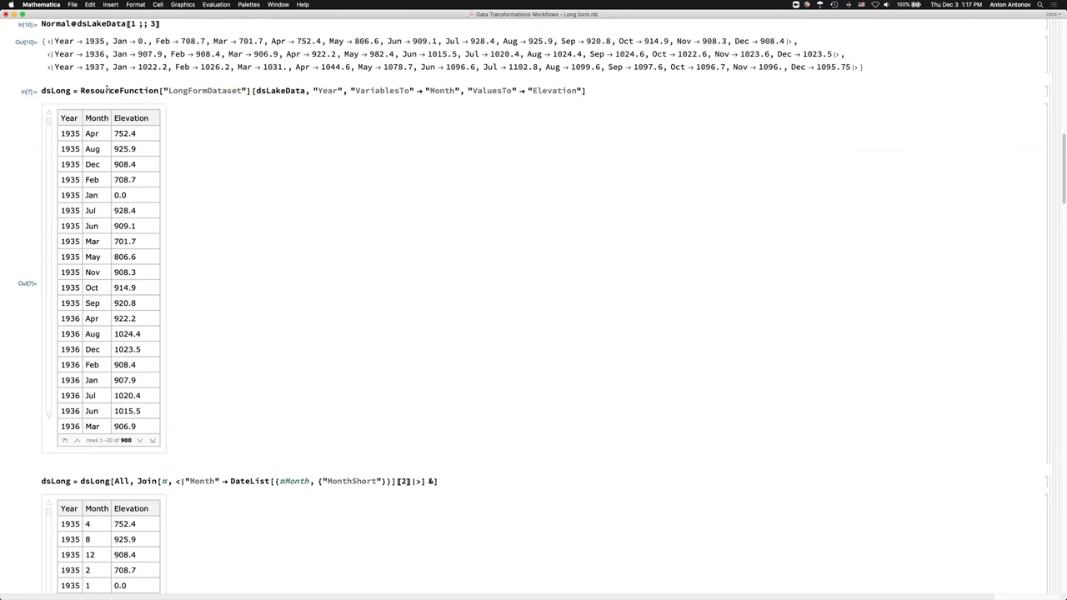
{"action": "scroll", "coordinate": [143, 88], "scroll_direction": "up", "scroll_amount": 10}
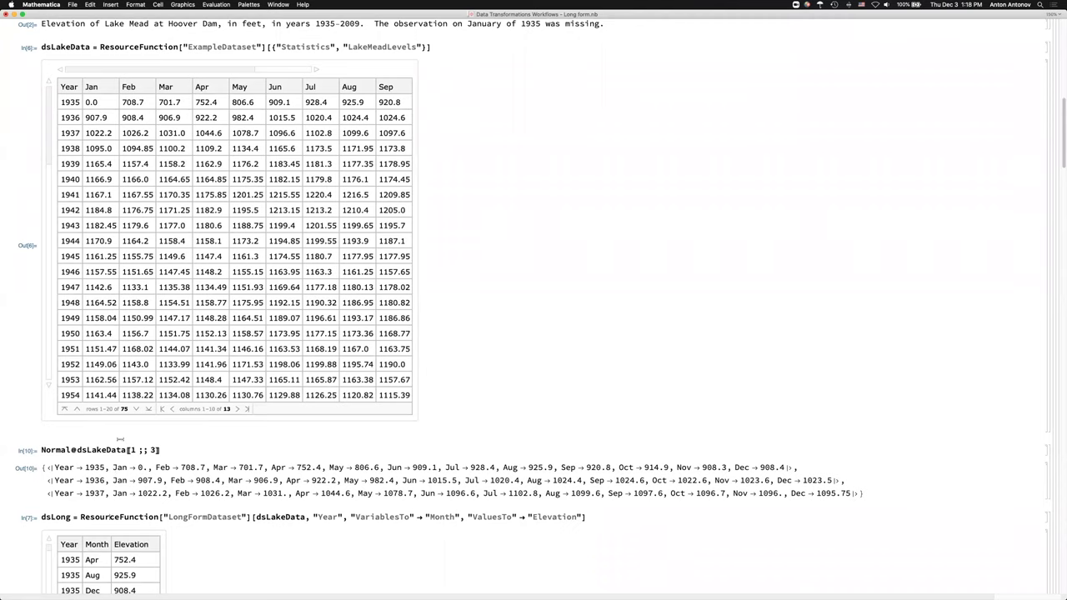
Delete the Normal@dsLakeData cell with its output, and review the long form table and the table with month numbers
{"action": "key", "text": "Delete"}
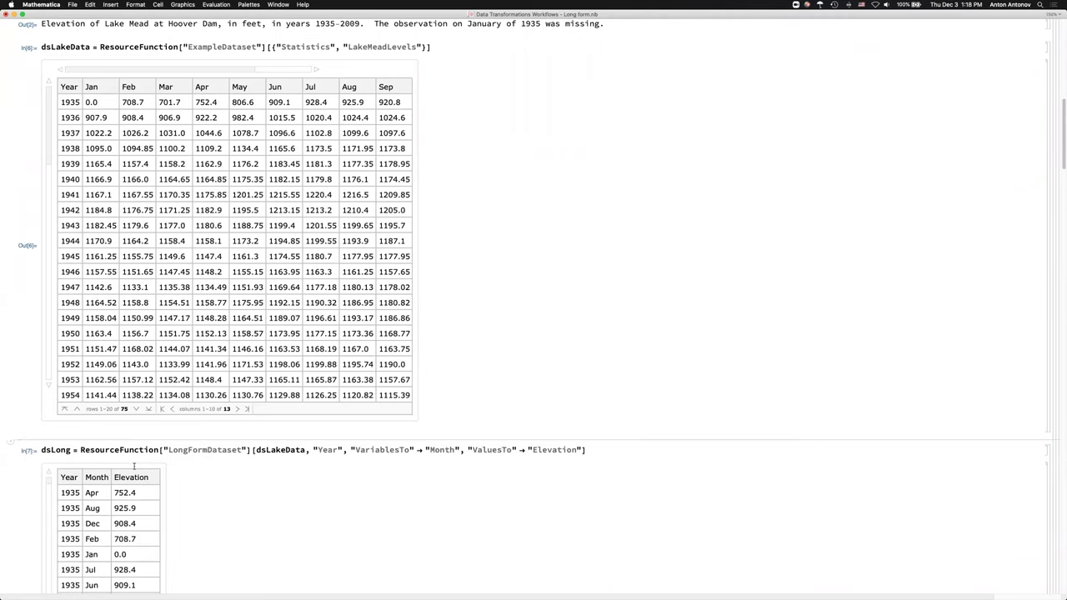
{"action": "scroll", "coordinate": [132, 468], "scroll_direction": "up", "scroll_amount": 2}
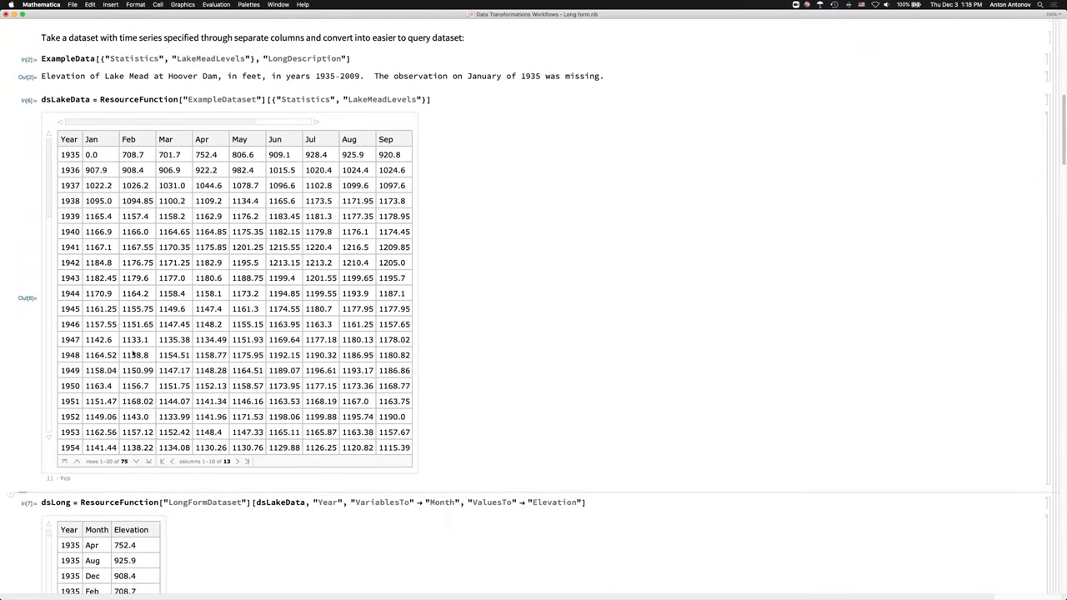
{"action": "scroll", "coordinate": [125, 320], "scroll_direction": "down", "scroll_amount": 10}
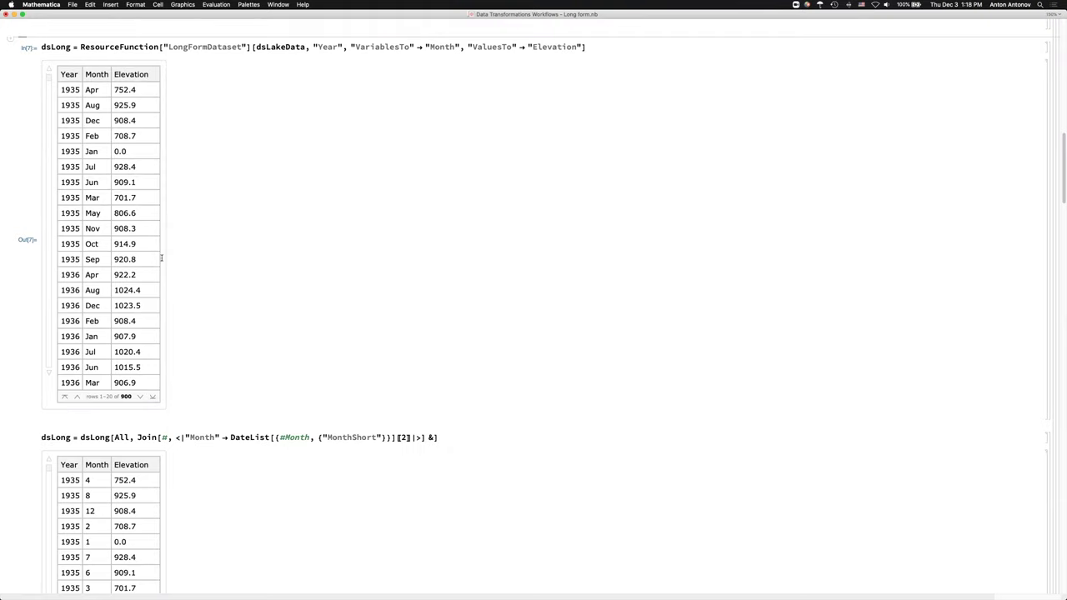
{"action": "scroll", "coordinate": [191, 334], "scroll_direction": "down", "scroll_amount": 5}
{"action": "scroll", "coordinate": [228, 296], "scroll_direction": "down", "scroll_amount": 4}
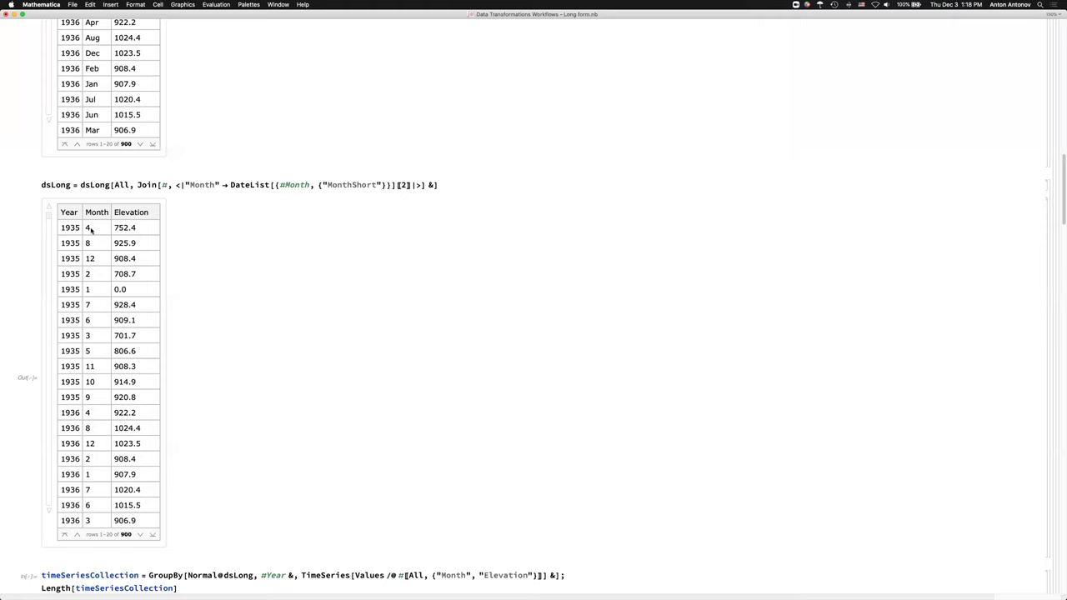
Review the flow chart of targeted workflows near the notebook's beginning, and return to the DateList month conversion cell
{"action": "scroll", "coordinate": [90, 230], "scroll_direction": "up", "scroll_amount": 20}
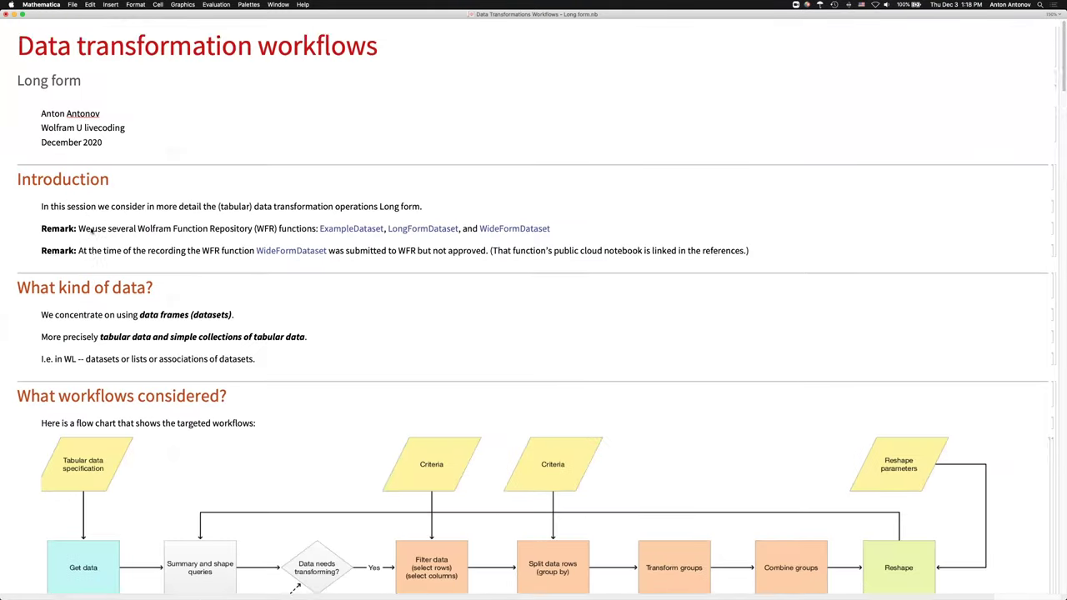
{"action": "scroll", "coordinate": [90, 230], "scroll_direction": "down", "scroll_amount": 2}
{"action": "scroll", "coordinate": [91, 231], "scroll_direction": "down", "scroll_amount": 5}
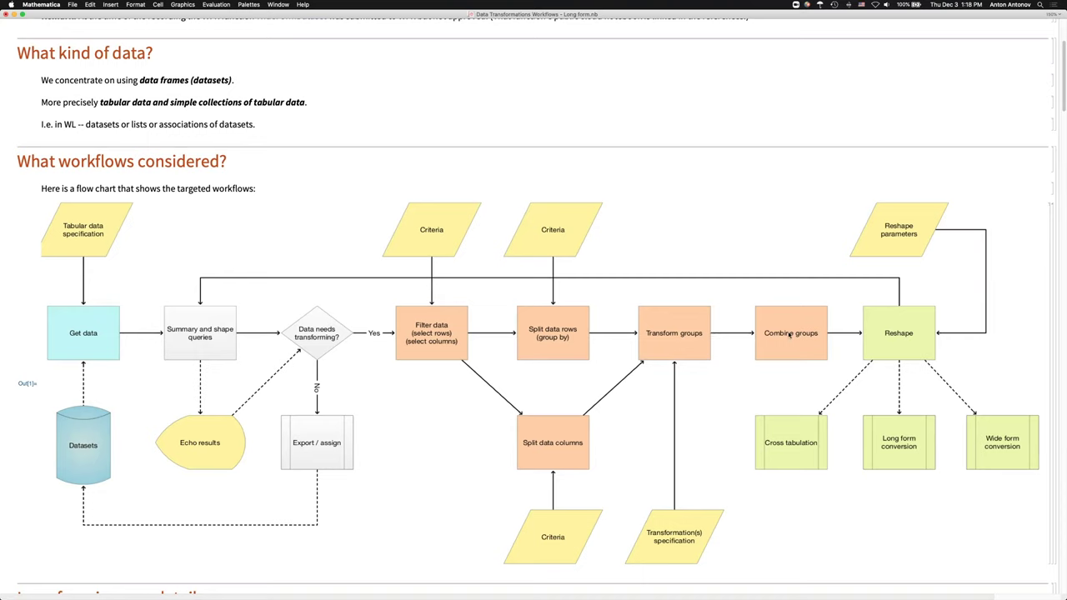
{"action": "scroll", "coordinate": [419, 376], "scroll_direction": "down", "scroll_amount": 10}
{"action": "scroll", "coordinate": [418, 377], "scroll_direction": "down", "scroll_amount": 10}
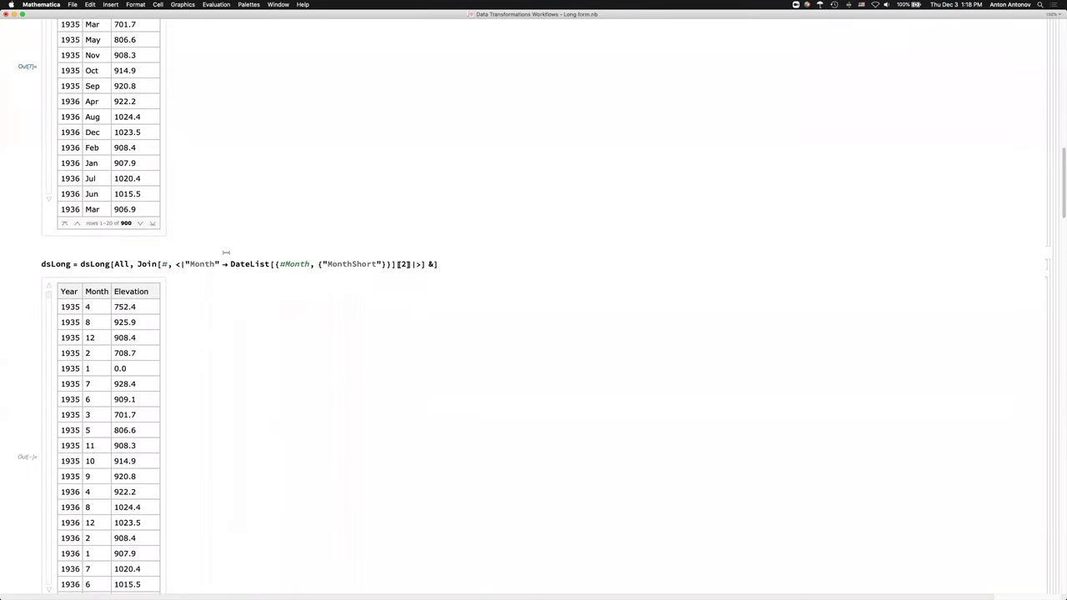
Insert a plWorkflows cell above the DateList month conversion cell and evaluate it to show the workflow diagram
{"action": "double_click", "coordinate": [207, 263]}
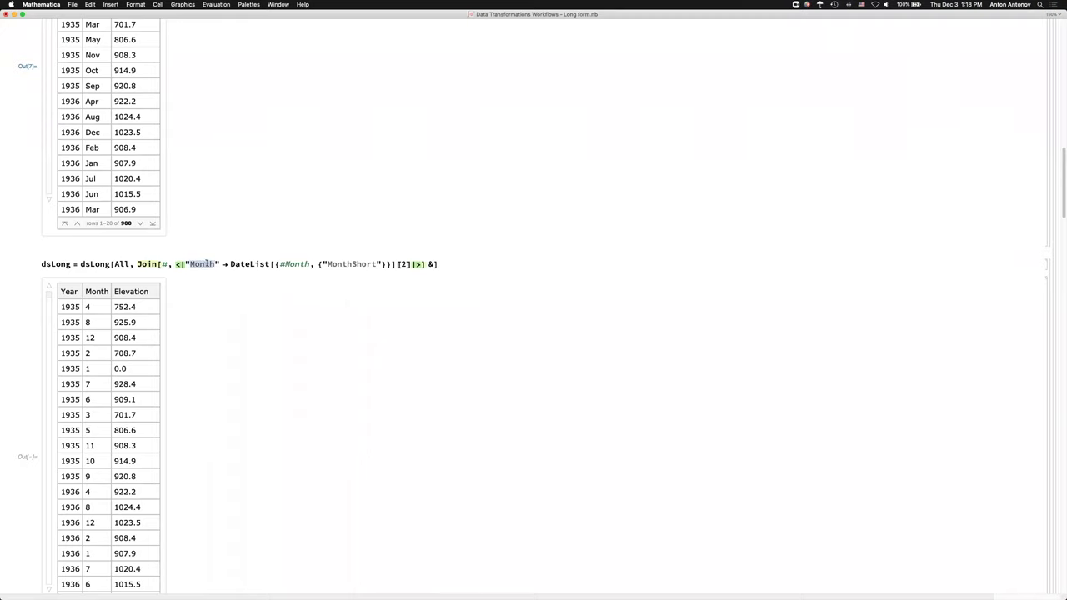
{"action": "right_click", "coordinate": [196, 254]}
{"action": "left_click", "coordinate": [108, 257]}
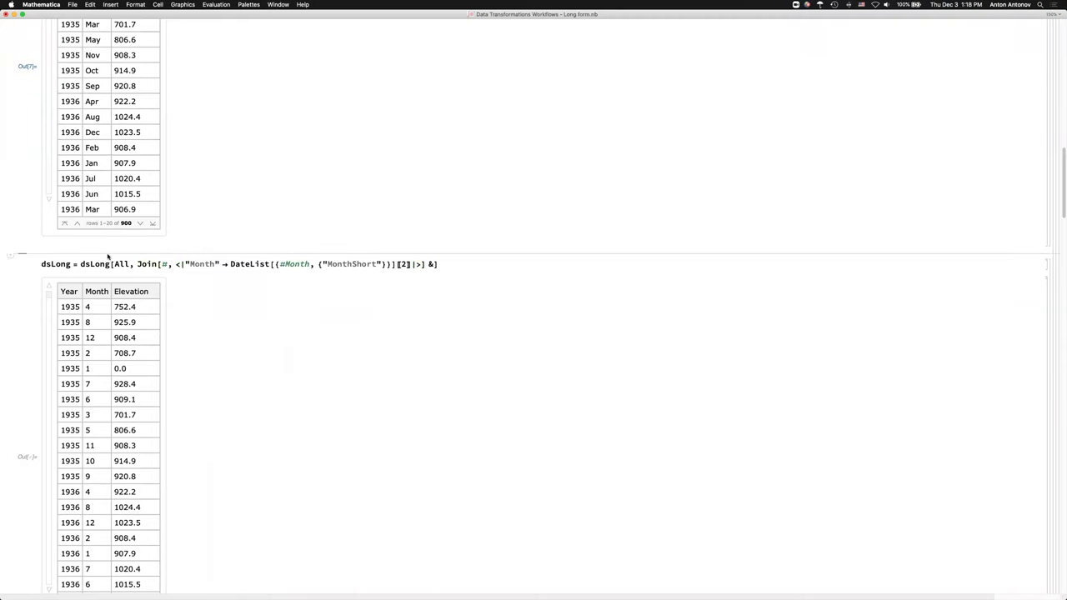
{"action": "type", "text": "pl"}
{"action": "key", "text": "Return"}
{"action": "key", "text": "shift+Return"}
{"action": "scroll", "coordinate": [109, 254], "scroll_direction": "down", "scroll_amount": 3}
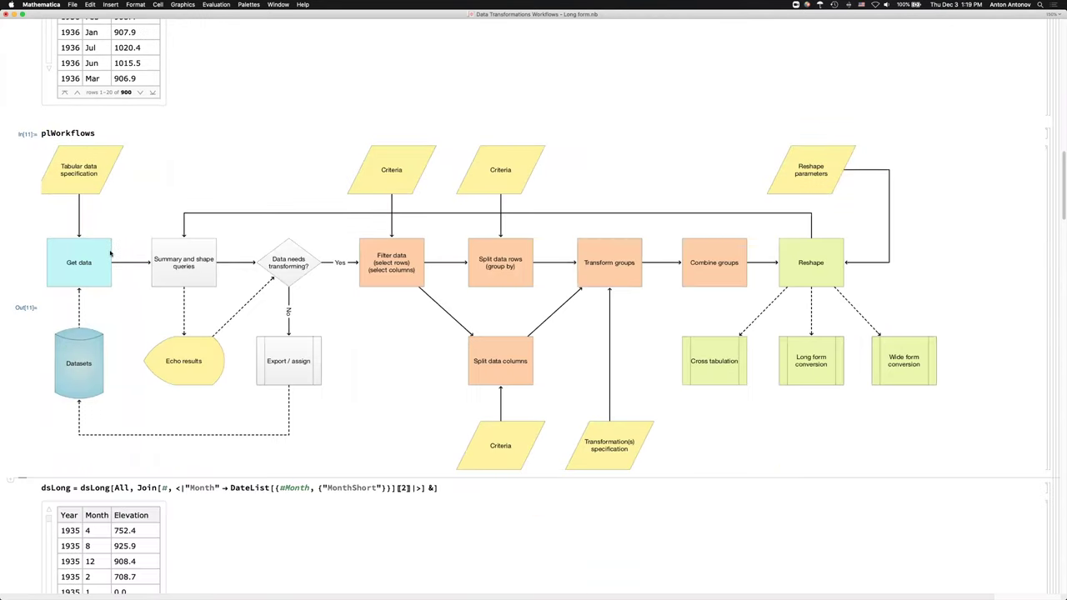
Highlight the "Month" key and its DateList expression in the Join call of the month conversion cell
{"action": "scroll", "coordinate": [109, 254], "scroll_direction": "down", "scroll_amount": 5}
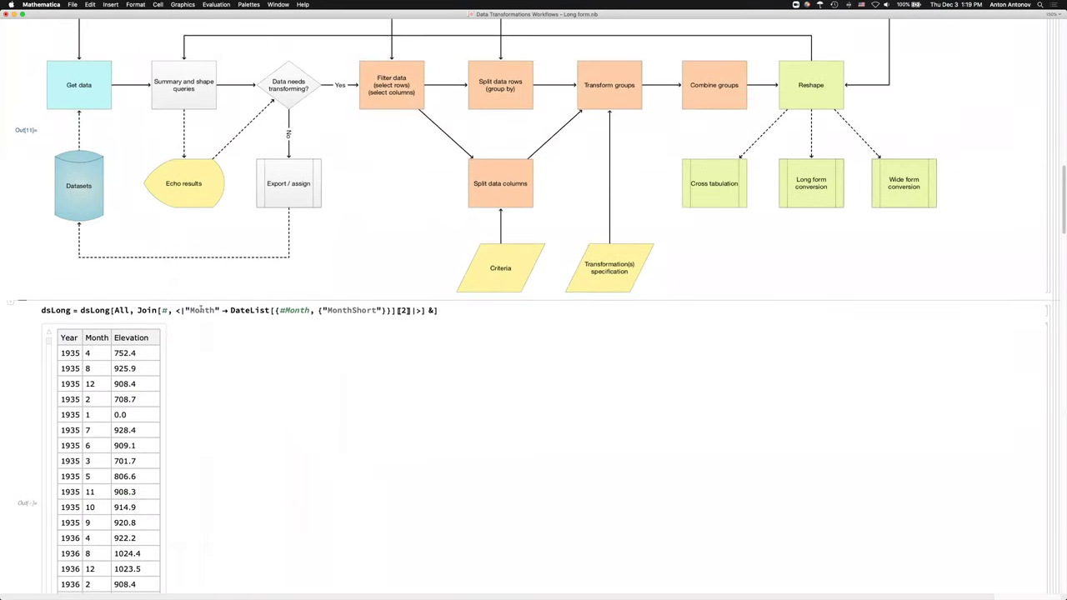
{"action": "double_click", "coordinate": [206, 309]}
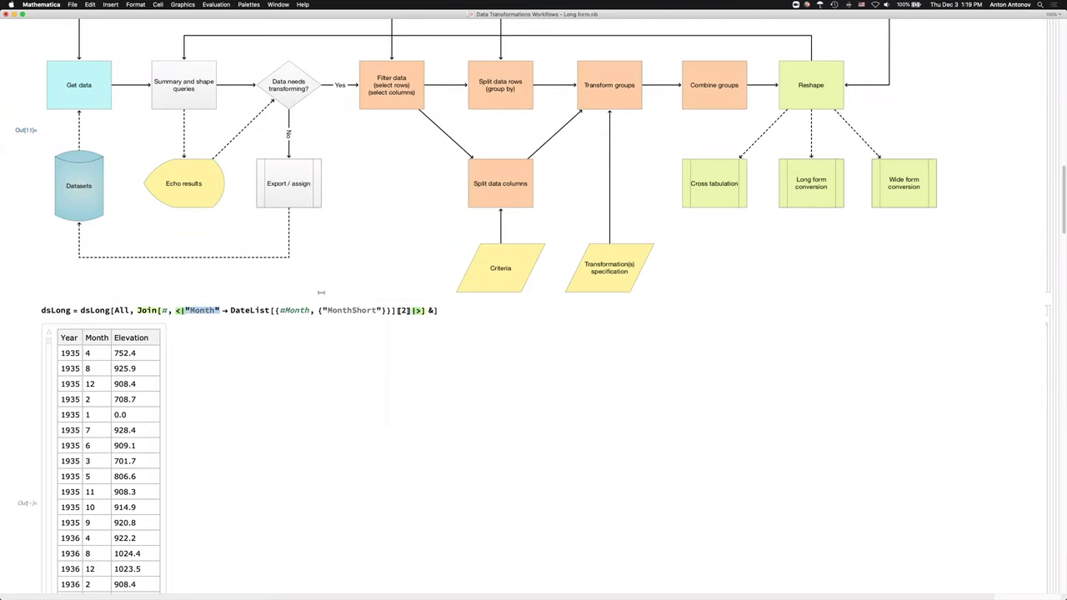
{"action": "left_click", "coordinate": [244, 308]}
{"action": "triple_click", "coordinate": [250, 310]}
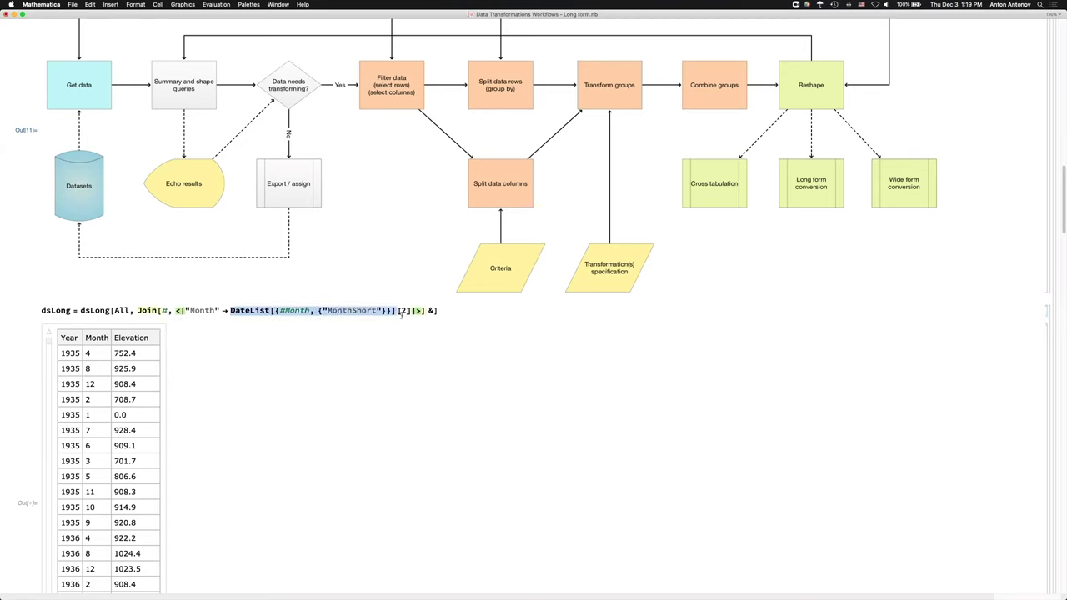
{"action": "left_click", "coordinate": [173, 309]}
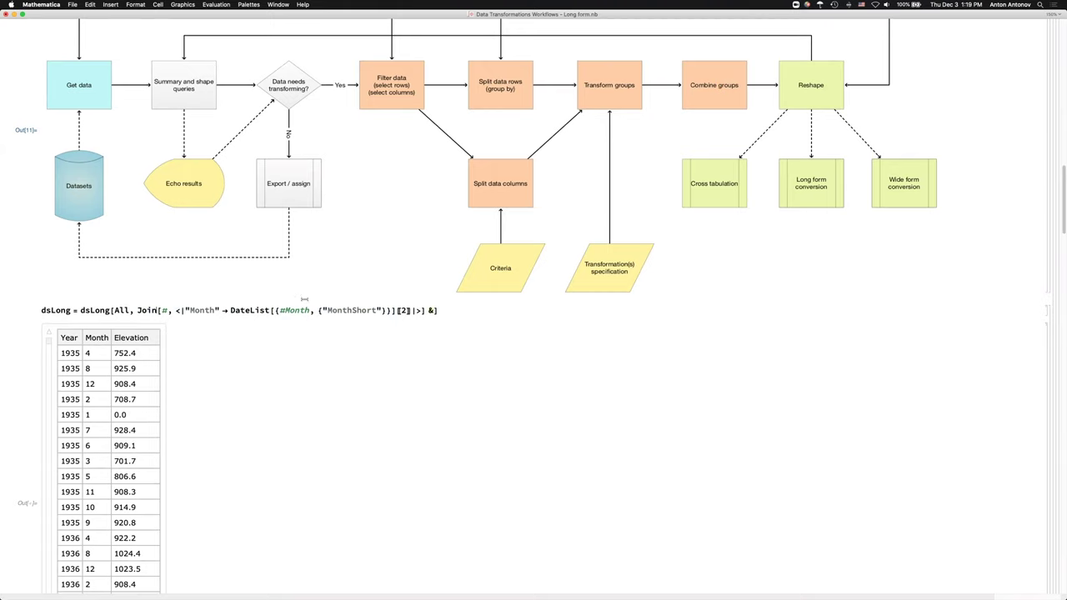
Delete the plWorkflows cell with its diagram, and evaluate the dsLong cell that converts month names with DateList
{"action": "scroll", "coordinate": [300, 299], "scroll_direction": "up", "scroll_amount": 1}
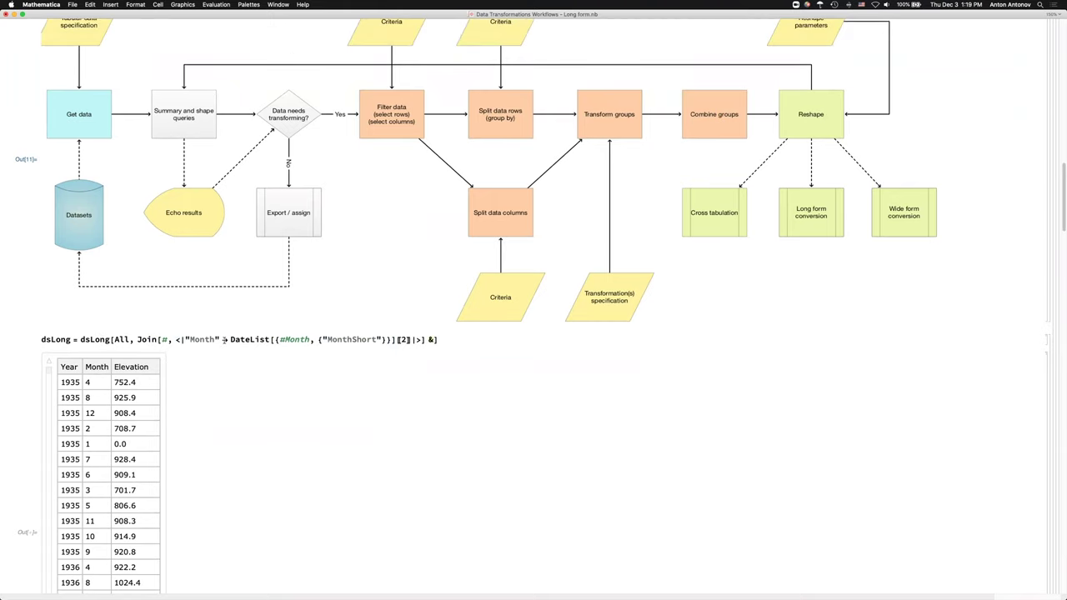
{"action": "scroll", "coordinate": [221, 329], "scroll_direction": "up", "scroll_amount": 3}
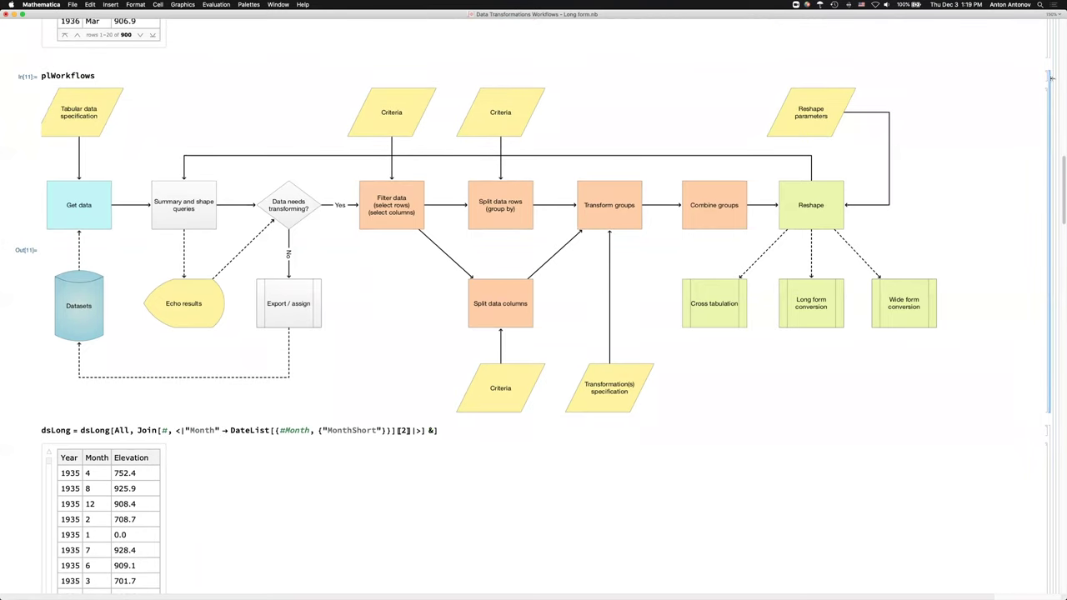
{"action": "scroll", "coordinate": [1051, 77], "scroll_direction": "down", "scroll_amount": 10}
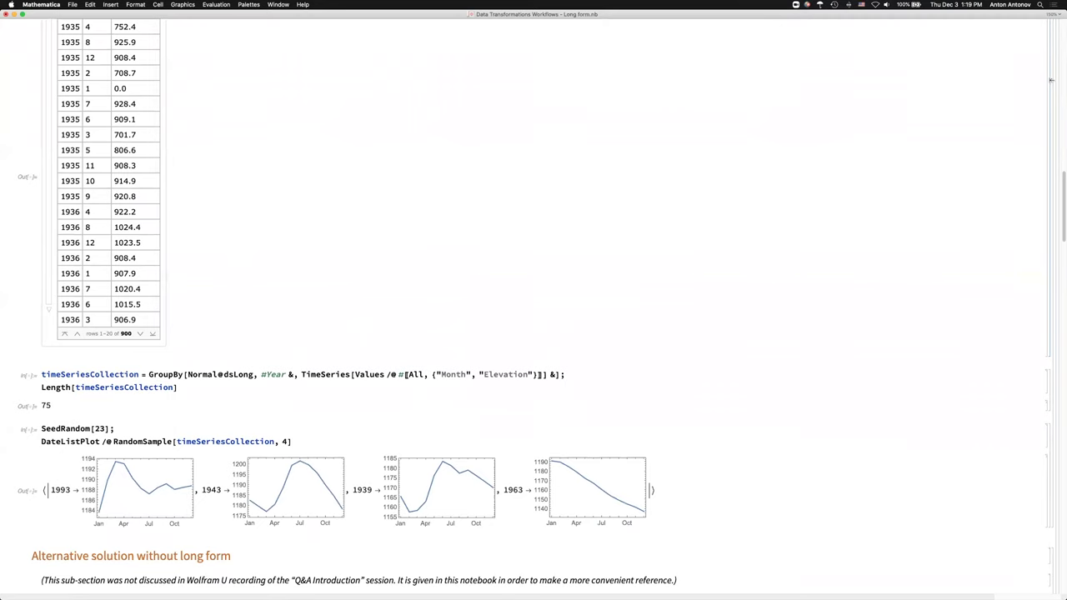
{"action": "scroll", "coordinate": [1051, 80], "scroll_direction": "up", "scroll_amount": 2}
{"action": "scroll", "coordinate": [1051, 80], "scroll_direction": "up", "scroll_amount": 1}
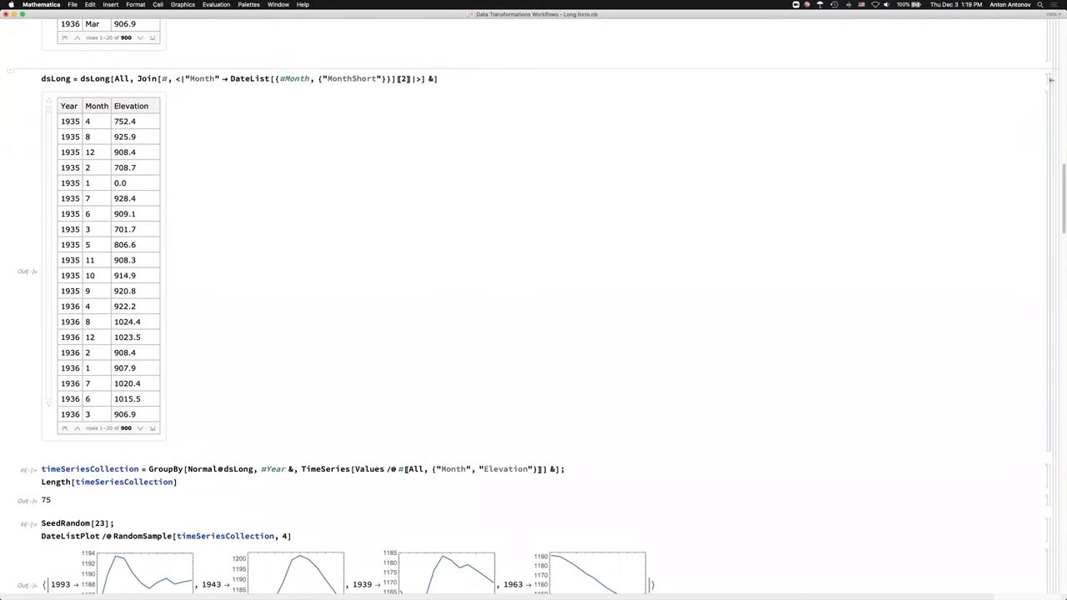
{"action": "left_click", "coordinate": [484, 80]}
{"action": "key", "text": "shift+Return"}
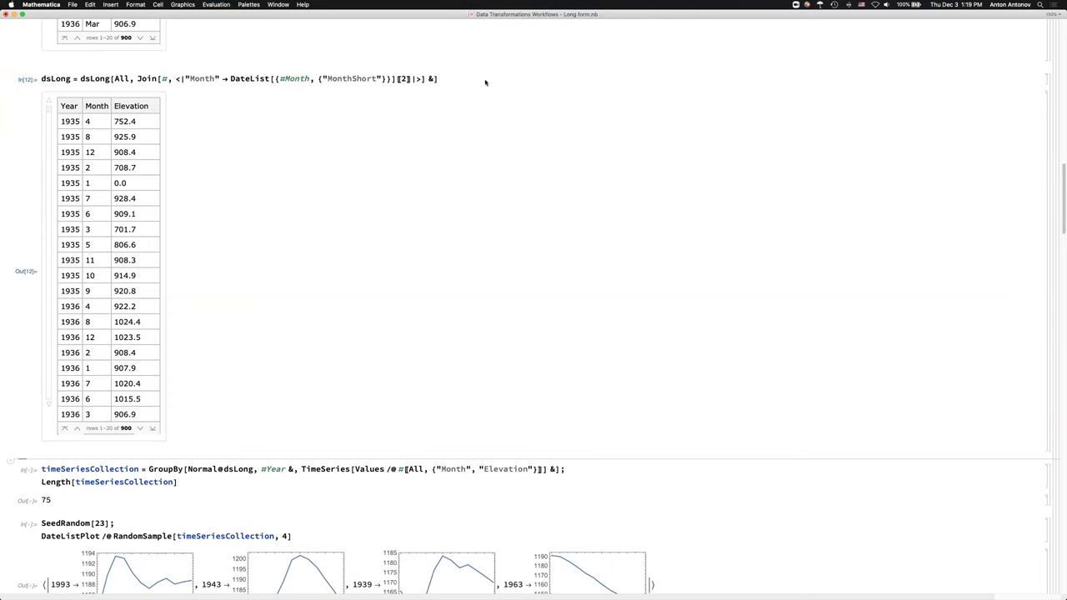
Go back to the LongFormDataset call and place the insertion point between it and the wide Lake Mead table
{"action": "scroll", "coordinate": [485, 81], "scroll_direction": "up", "scroll_amount": 10}
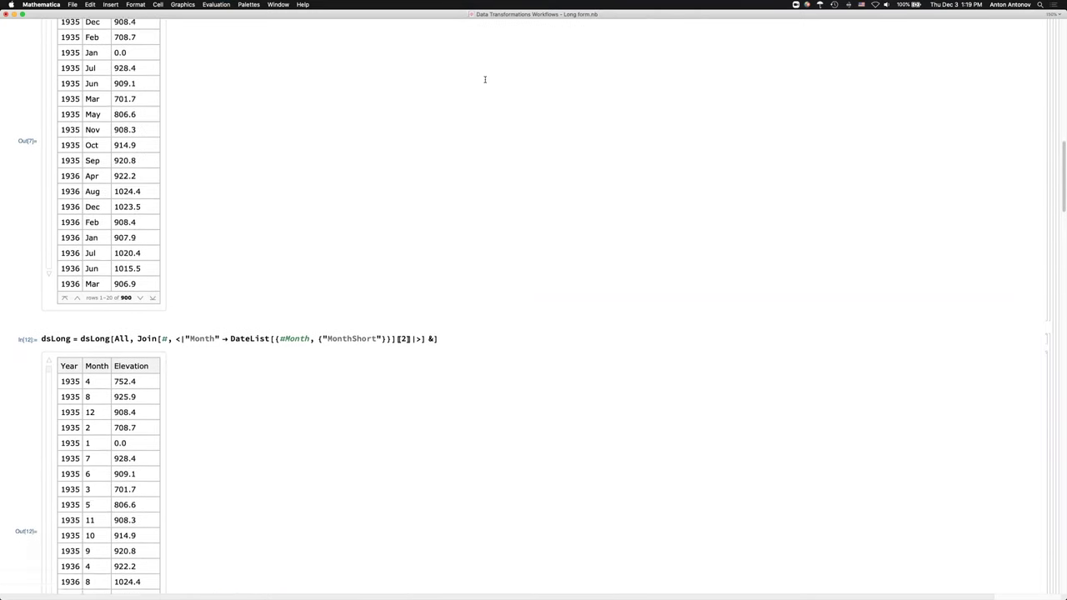
{"action": "scroll", "coordinate": [484, 79], "scroll_direction": "up", "scroll_amount": 4}
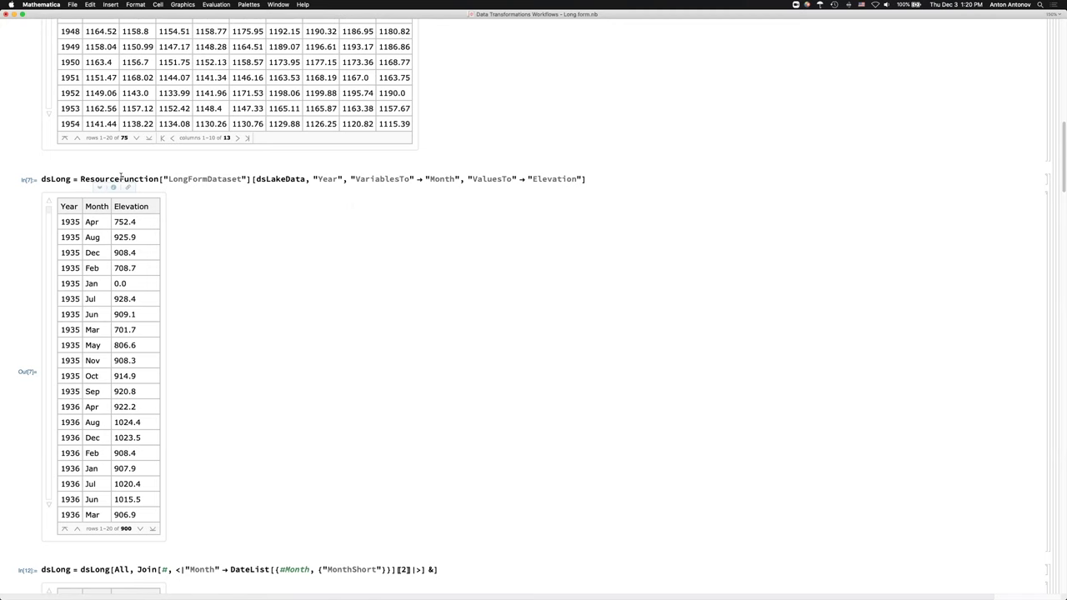
{"action": "scroll", "coordinate": [121, 177], "scroll_direction": "up", "scroll_amount": 6}
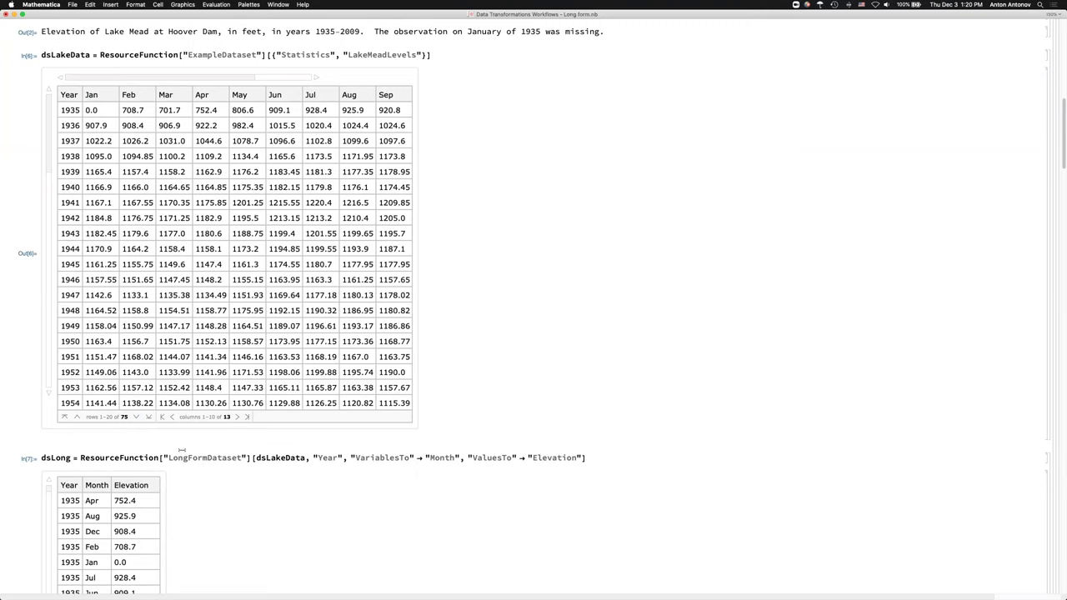
{"action": "double_click", "coordinate": [143, 457]}
{"action": "left_click", "coordinate": [143, 457]}
{"action": "left_click", "coordinate": [149, 450]}
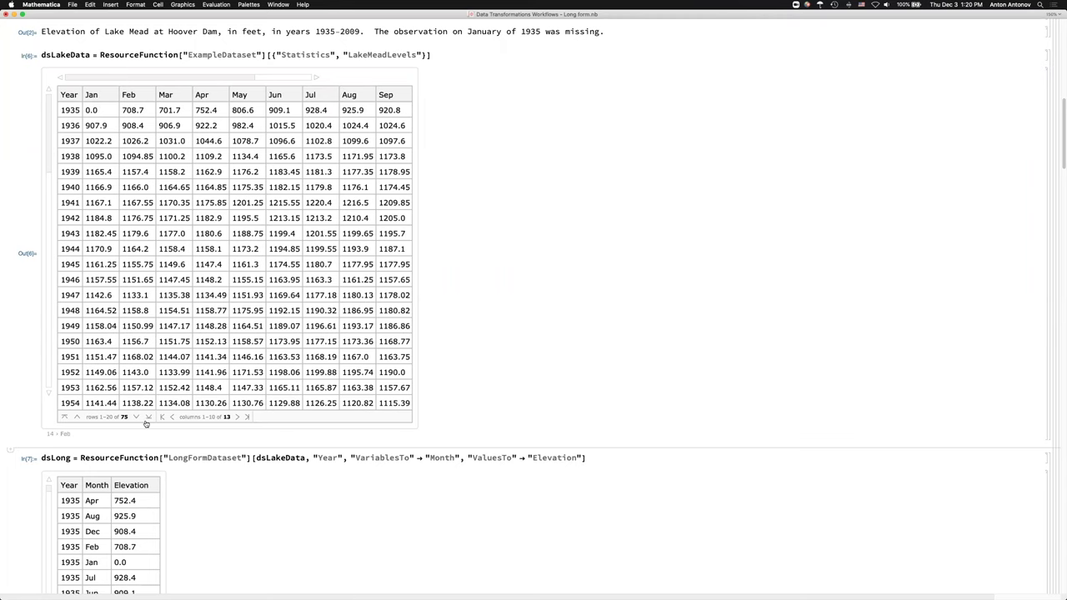
Compare the wide Lake Mead table with the long form output of Year, Month and Elevation
{"action": "scroll", "coordinate": [148, 416], "scroll_direction": "down", "scroll_amount": 1}
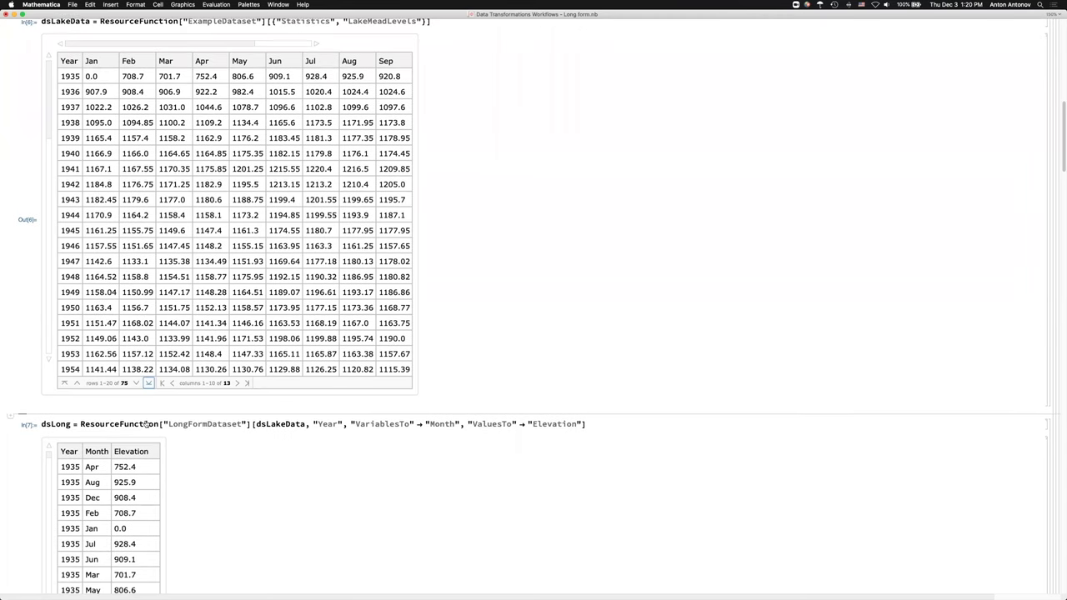
{"action": "scroll", "coordinate": [141, 424], "scroll_direction": "down", "scroll_amount": 2}
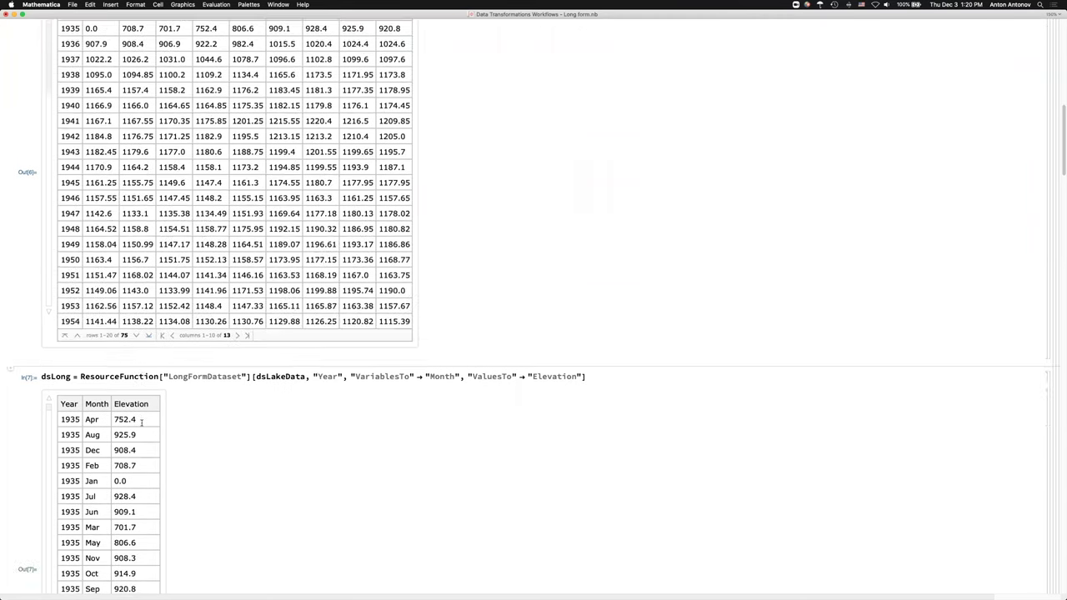
{"action": "scroll", "coordinate": [81, 406], "scroll_direction": "down", "scroll_amount": 9}
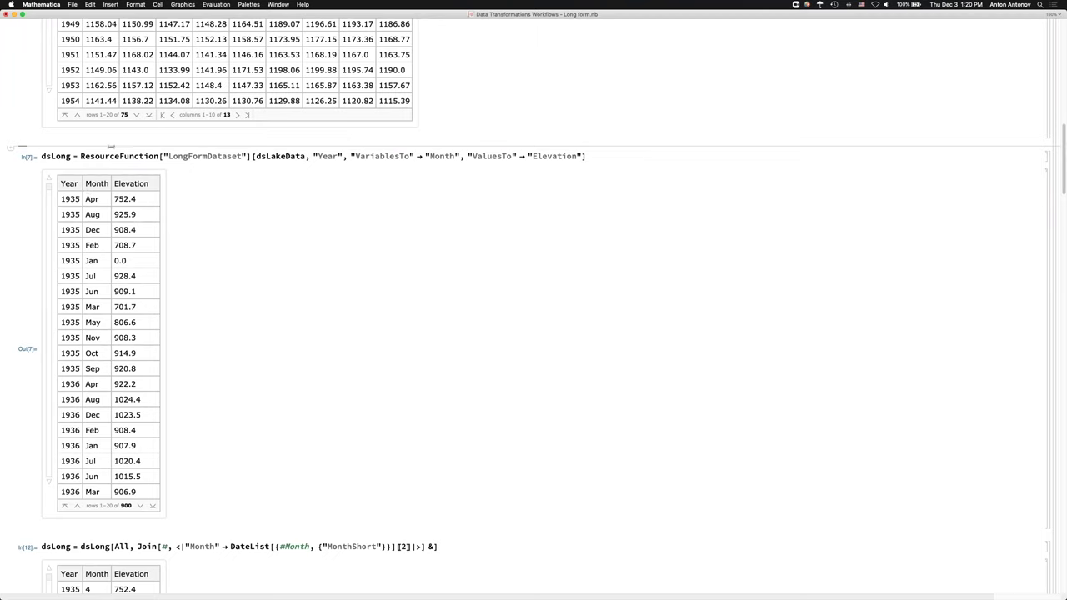
{"action": "scroll", "coordinate": [115, 134], "scroll_direction": "up", "scroll_amount": 5}
{"action": "scroll", "coordinate": [119, 100], "scroll_direction": "up", "scroll_amount": 4}
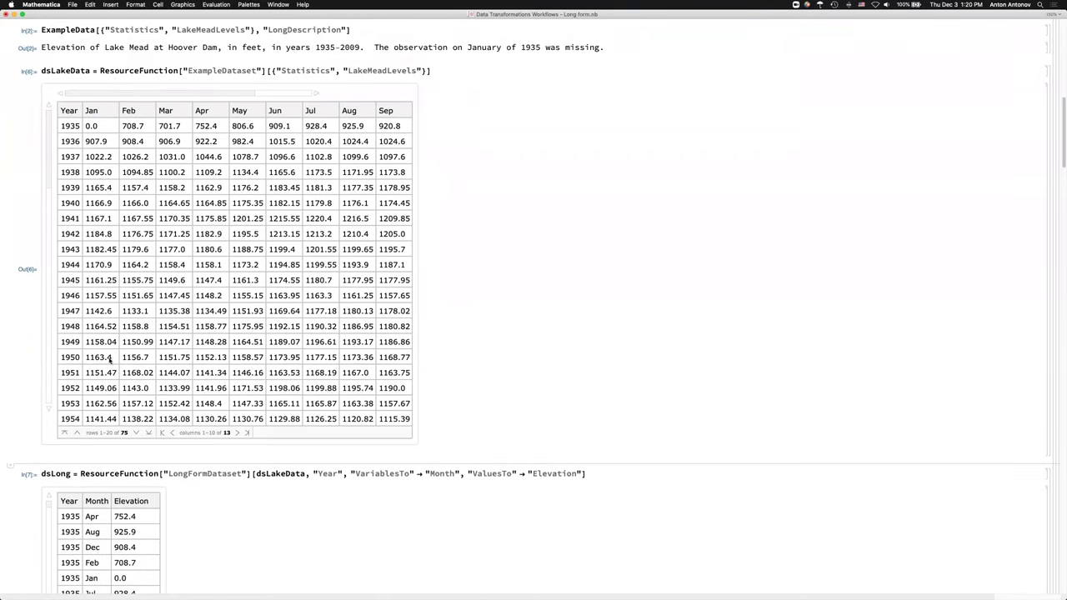
{"action": "scroll", "coordinate": [109, 359], "scroll_direction": "down", "scroll_amount": 8}
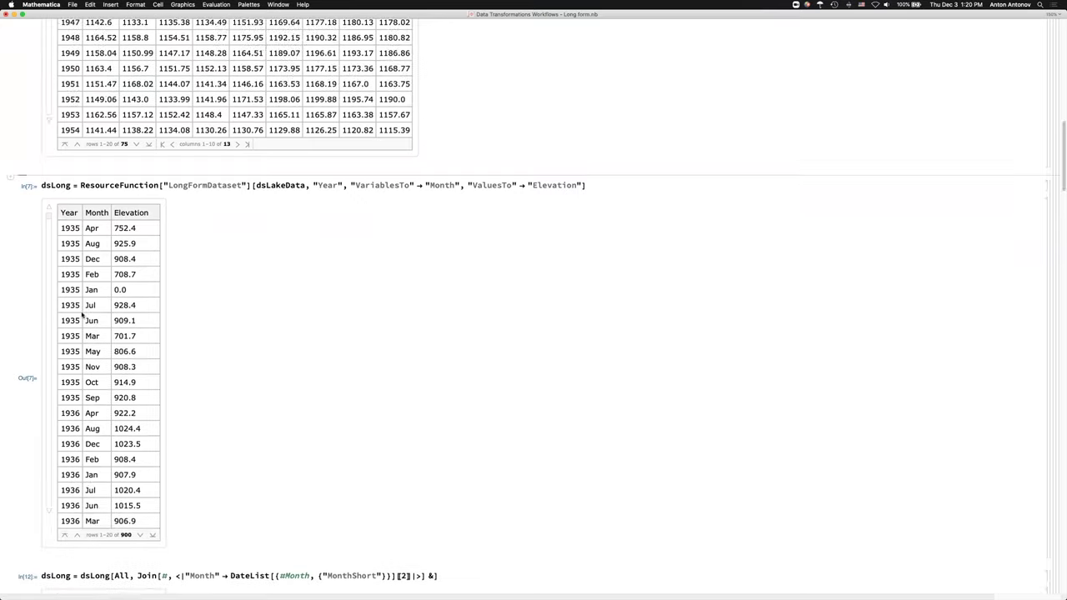
{"action": "scroll", "coordinate": [82, 315], "scroll_direction": "down", "scroll_amount": 3}
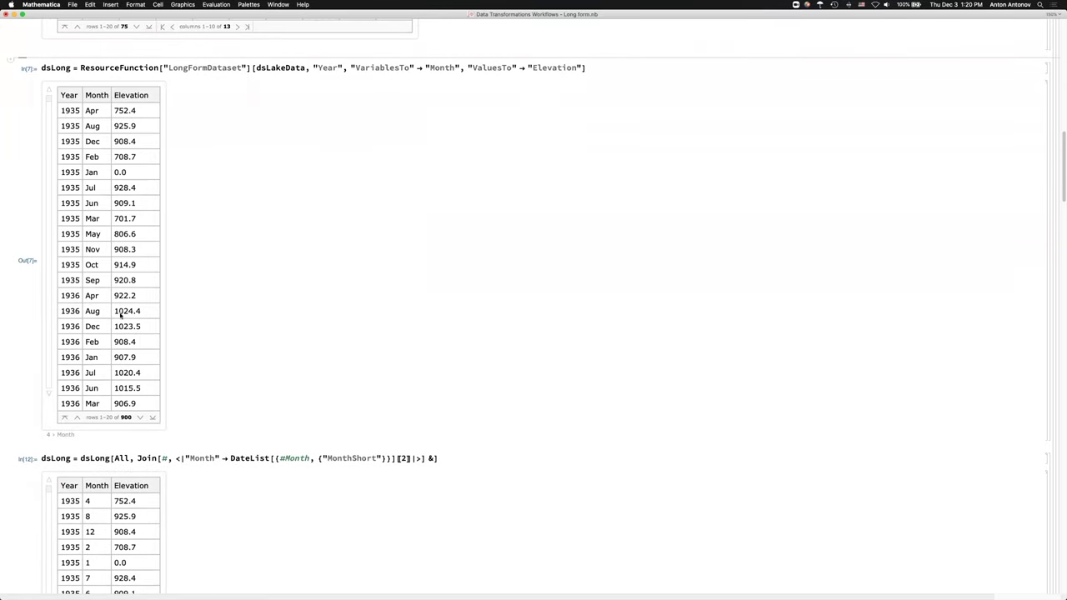
Highlight the DateList expression and its function name in the month conversion cell, and move on to the timeSeriesCollection cell
{"action": "scroll", "coordinate": [154, 413], "scroll_direction": "down", "scroll_amount": 4}
{"action": "left_click", "coordinate": [243, 313]}
{"action": "double_click", "coordinate": [243, 313]}
{"action": "double_click", "coordinate": [242, 312]}
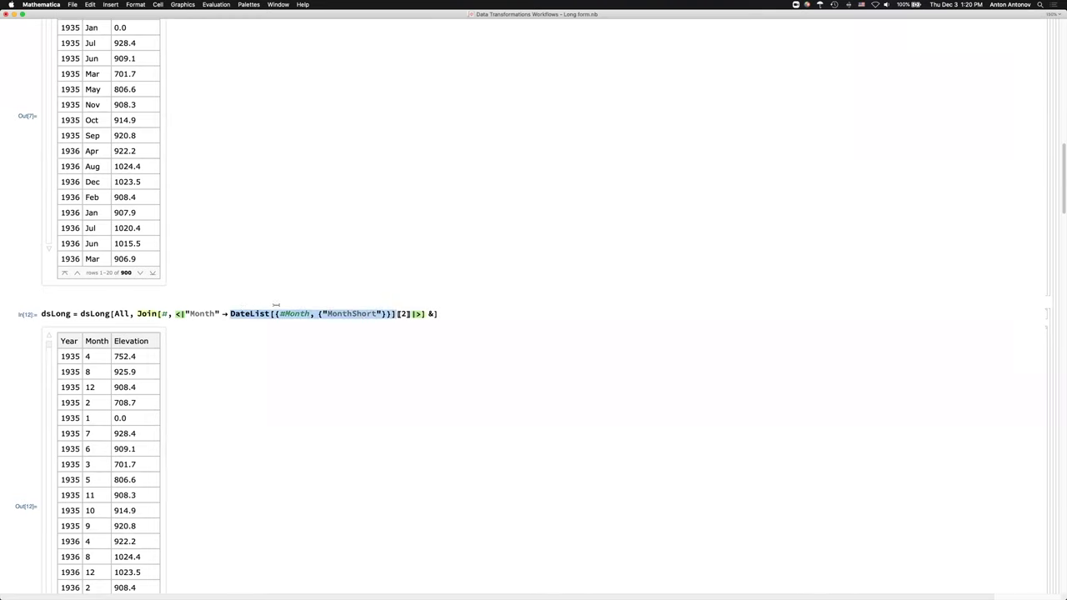
{"action": "left_click", "coordinate": [263, 310]}
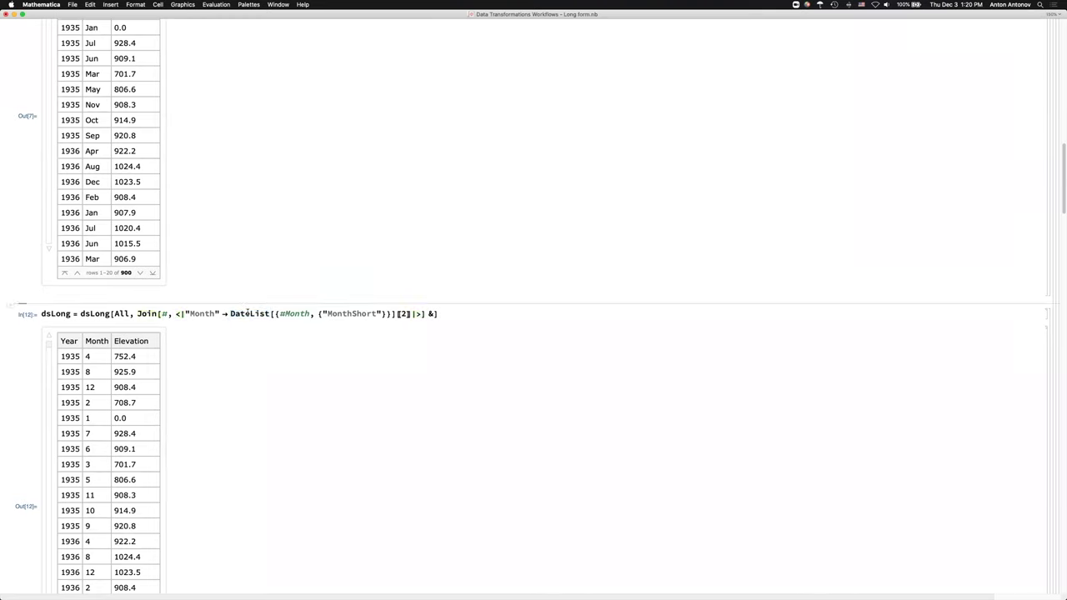
{"action": "double_click", "coordinate": [251, 314]}
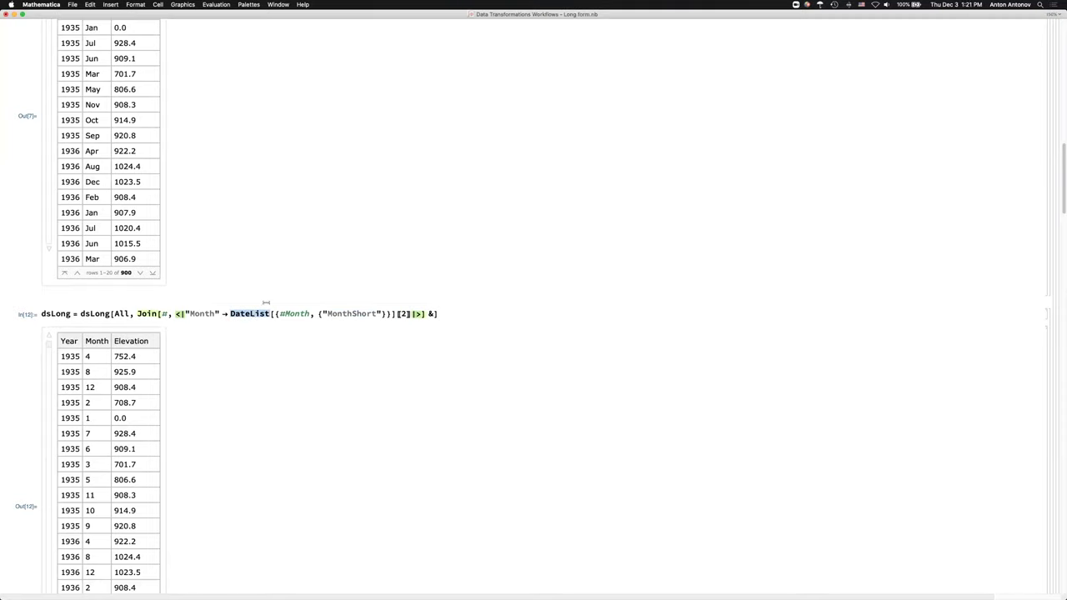
{"action": "mouse_move", "coordinate": [250, 314]}
{"action": "left_click", "coordinate": [244, 305]}
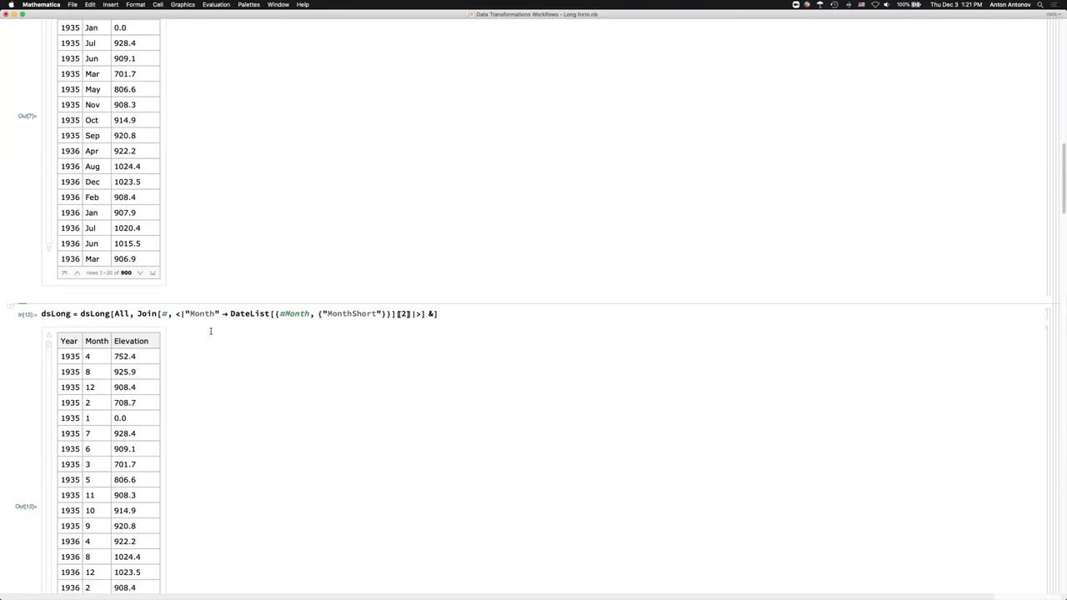
{"action": "scroll", "coordinate": [241, 332], "scroll_direction": "down", "scroll_amount": 6}
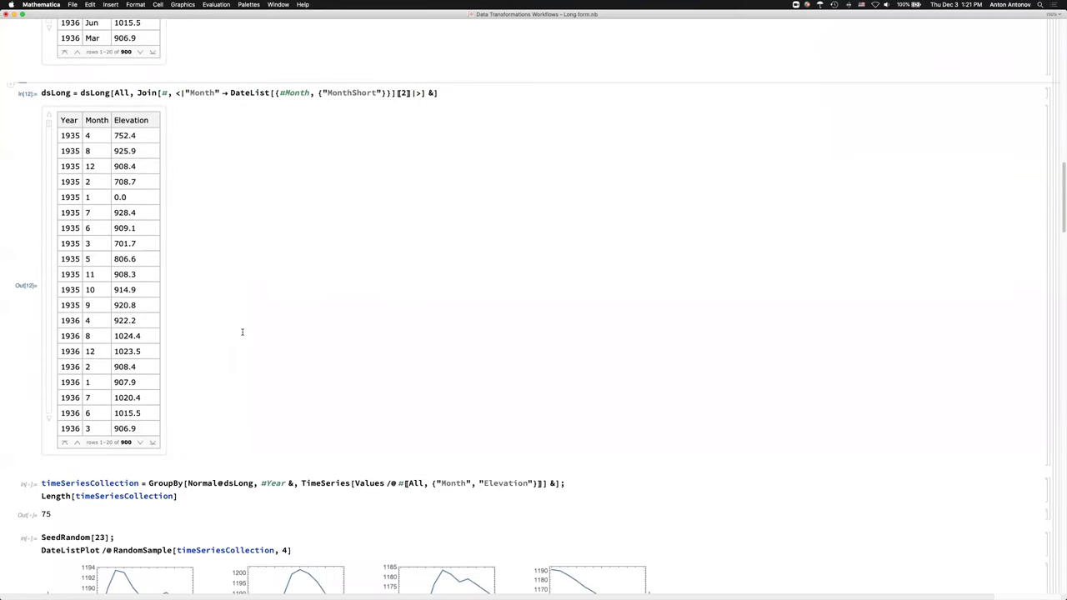
{"action": "scroll", "coordinate": [243, 332], "scroll_direction": "down", "scroll_amount": 2}
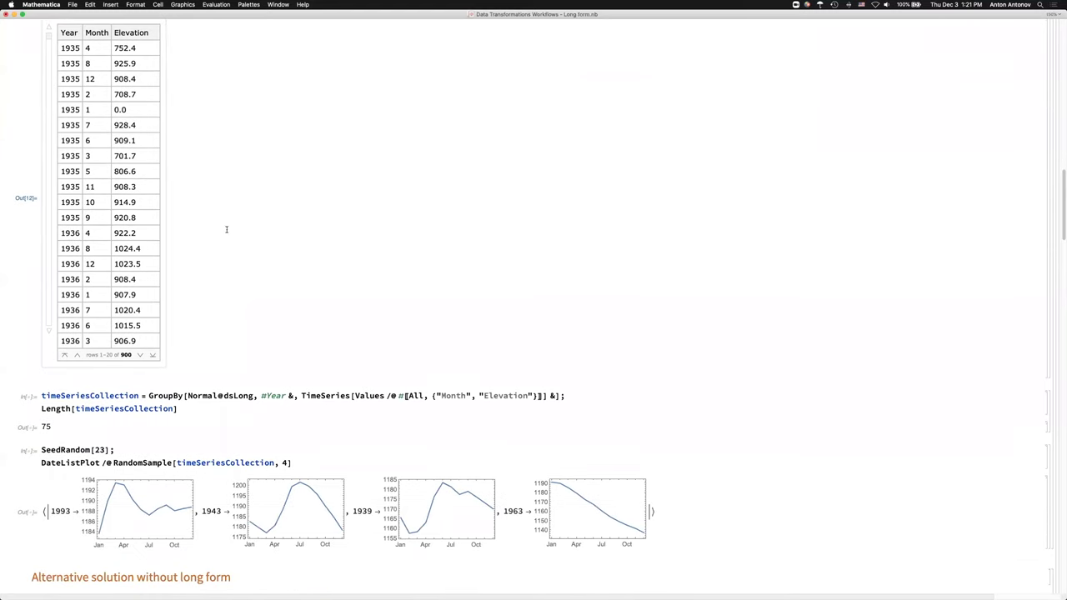
Evaluate the timeSeriesCollection cell, and add and evaluate a cell above it containing GroupBy[Normal@dsLong, #Year &]
{"action": "left_click", "coordinate": [212, 444]}
{"action": "key", "text": "shift+Return"}
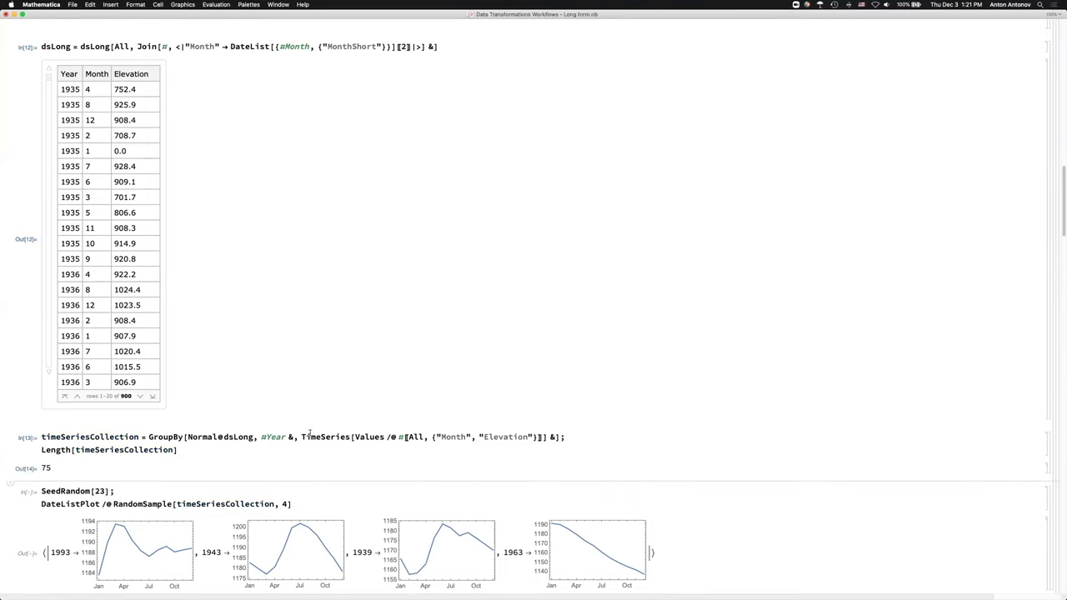
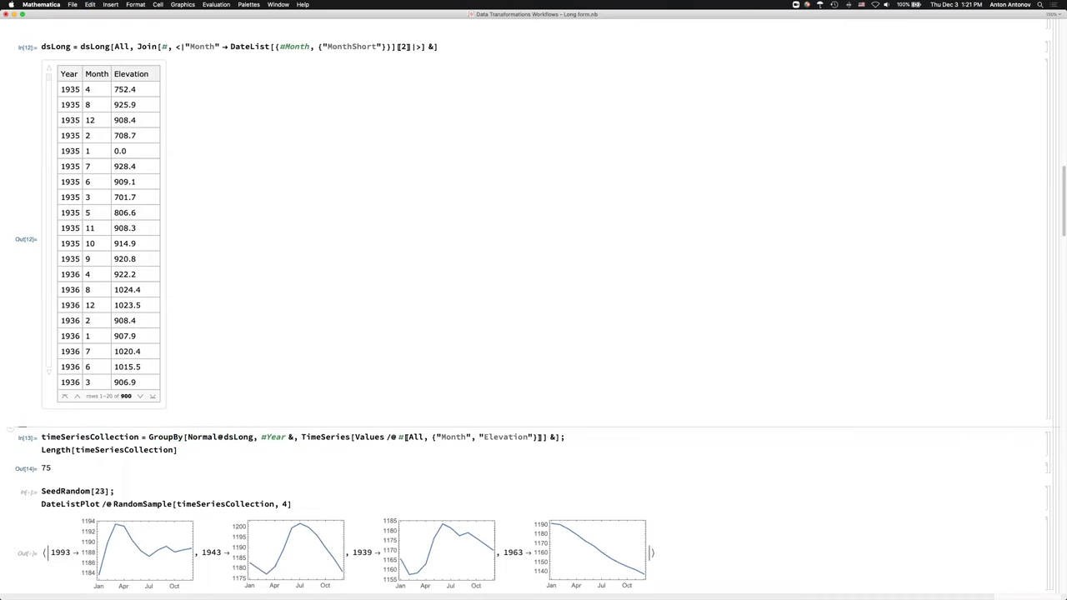
{"action": "left_click", "coordinate": [40, 437]}
{"action": "type", "text": "GroupBy[Normal@dsLong, #Year &"}
{"action": "key", "text": "End"}
{"action": "key", "text": "BackSpace"}
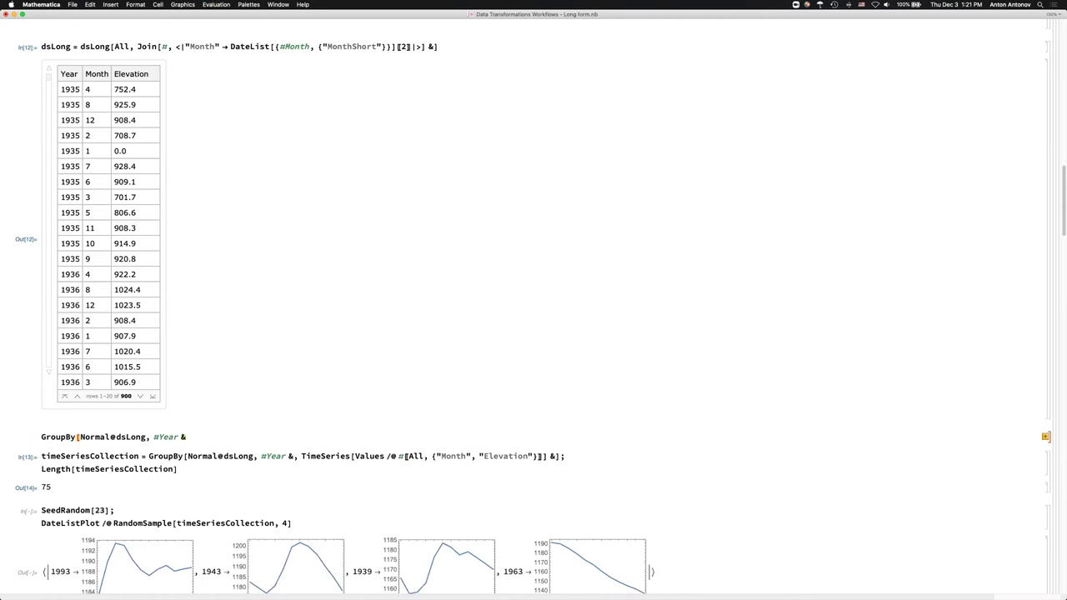
{"action": "type", "text": "]"}
{"action": "key", "text": "shift+Return"}
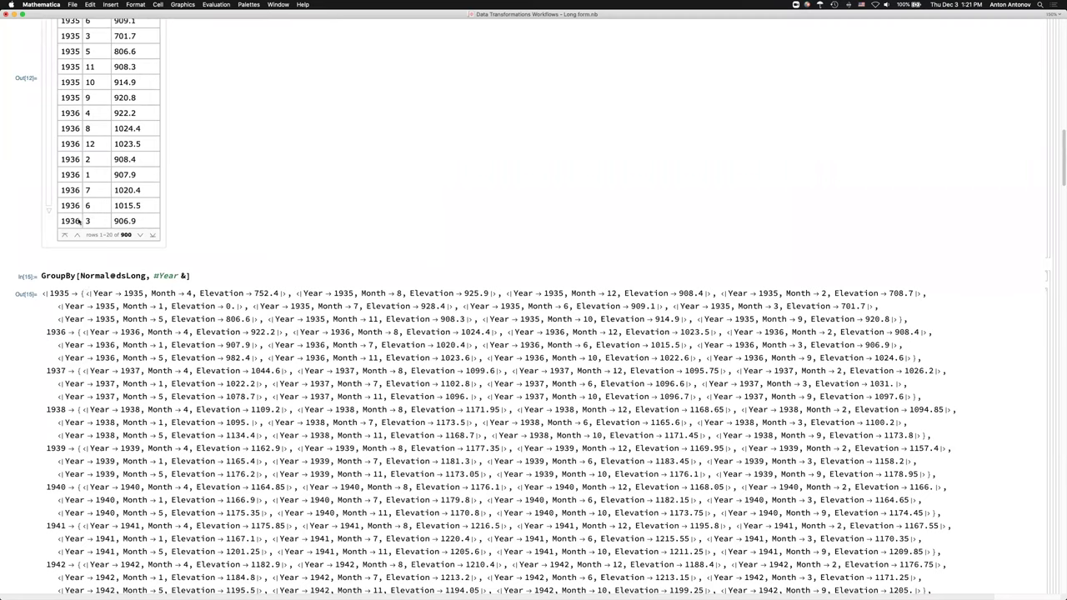
Examine the 1936 and 1935 records in the output grouped by year, and delete that output
{"action": "left_click", "coordinate": [50, 333]}
{"action": "double_click", "coordinate": [50, 334]}
{"action": "double_click", "coordinate": [82, 332]}
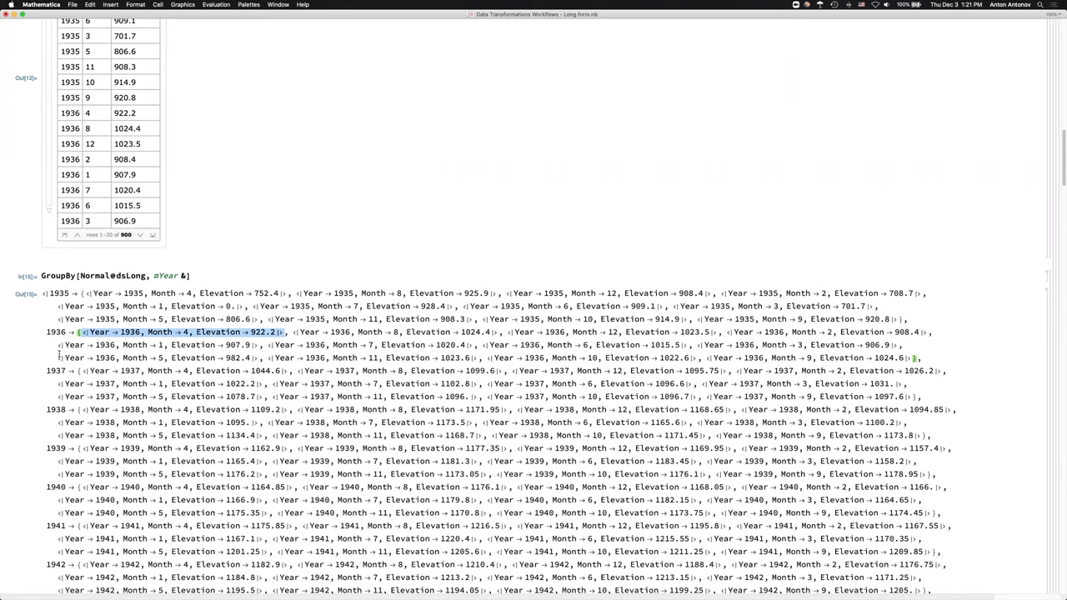
{"action": "left_click", "coordinate": [80, 332]}
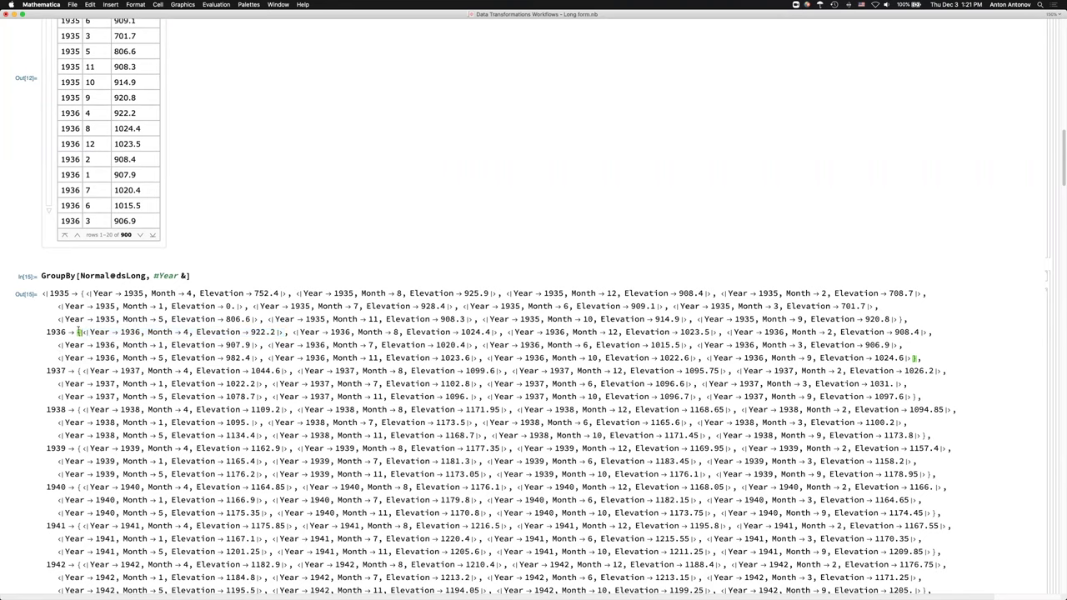
{"action": "left_click", "coordinate": [93, 292]}
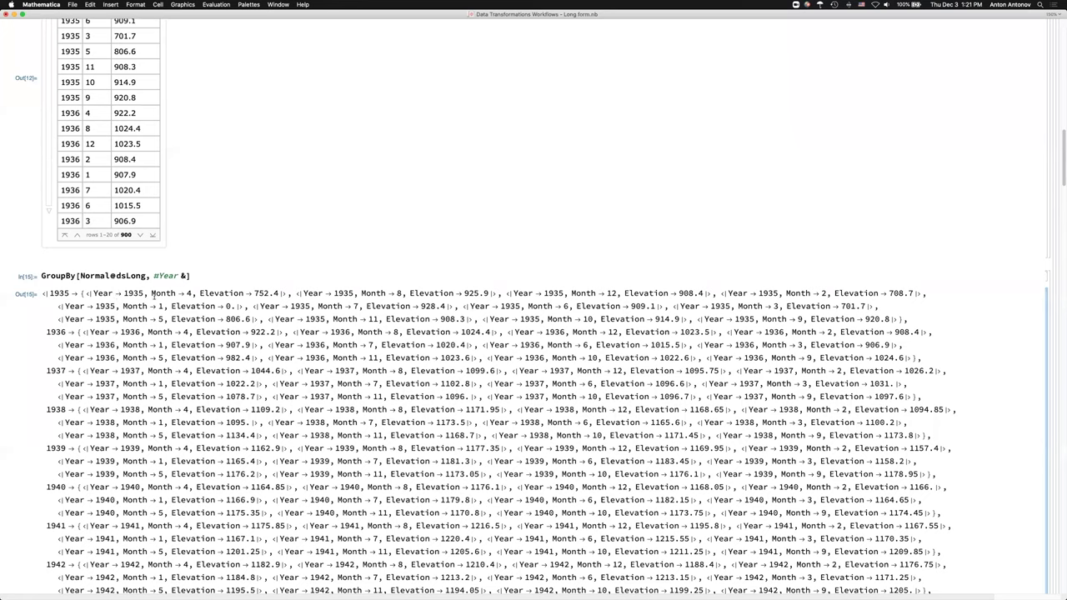
{"action": "left_click", "coordinate": [188, 292]}
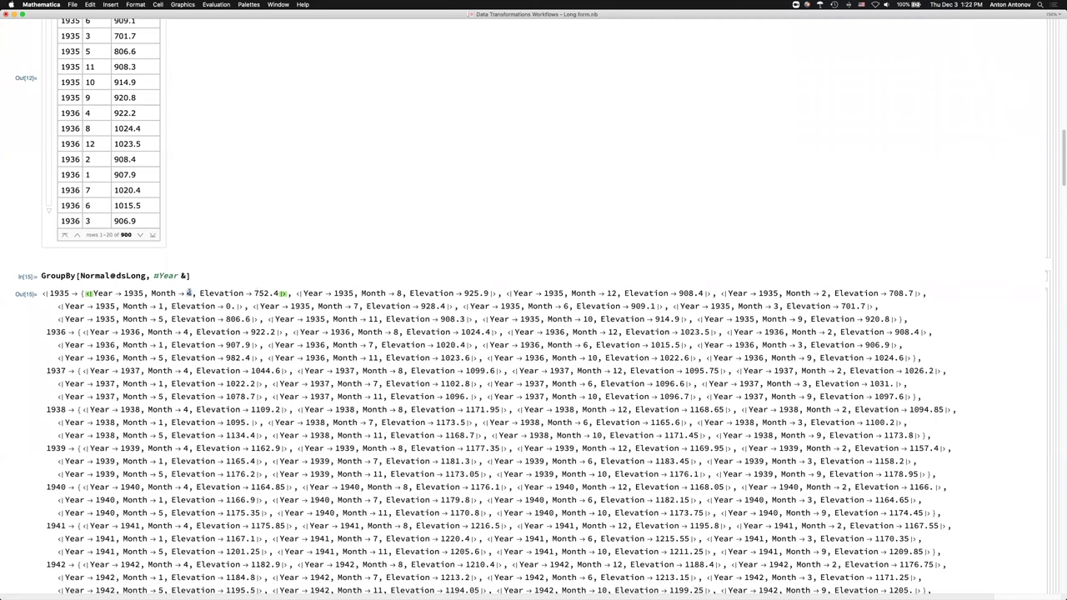
{"action": "left_click", "coordinate": [228, 306]}
{"action": "key", "text": "Delete"}
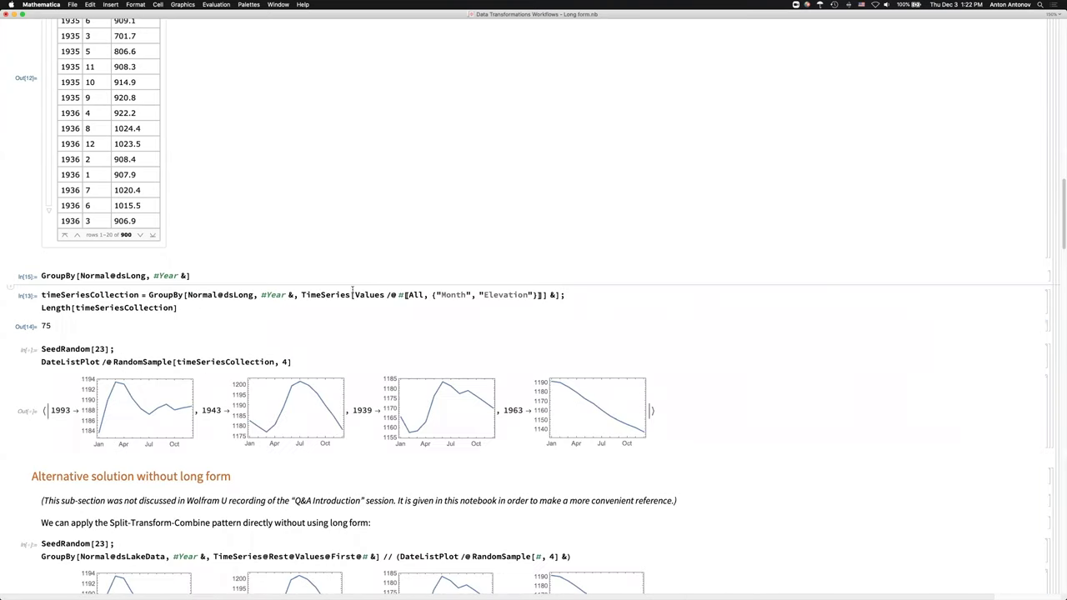
Highlight TimeSeries and its Month and Elevation extraction, and evaluate the timeSeriesCollection and seeded DateListPlot cells again
{"action": "double_click", "coordinate": [322, 295]}
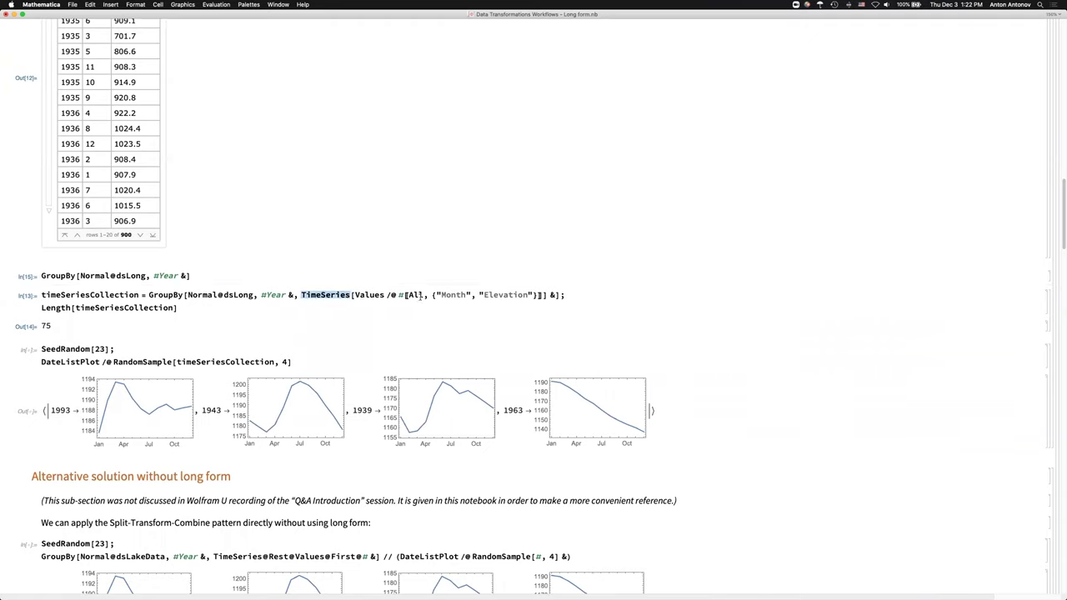
{"action": "double_click", "coordinate": [406, 293]}
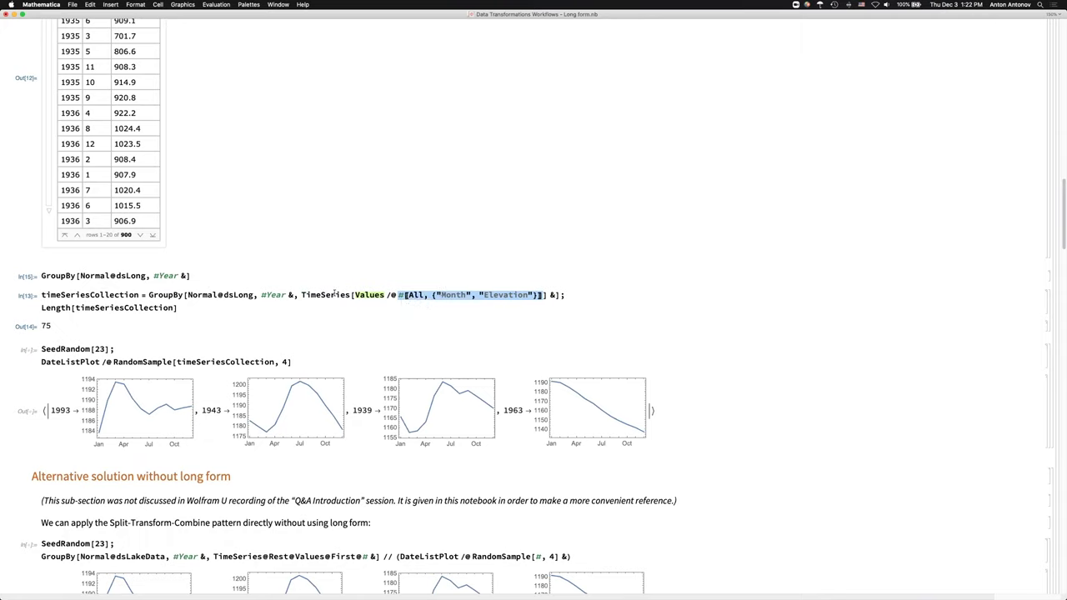
{"action": "left_click", "coordinate": [214, 307]}
{"action": "key", "text": "shift+Return"}
{"action": "left_click", "coordinate": [147, 354]}
{"action": "key", "text": "shift+Return"}
{"action": "scroll", "coordinate": [134, 375], "scroll_direction": "down", "scroll_amount": 2}
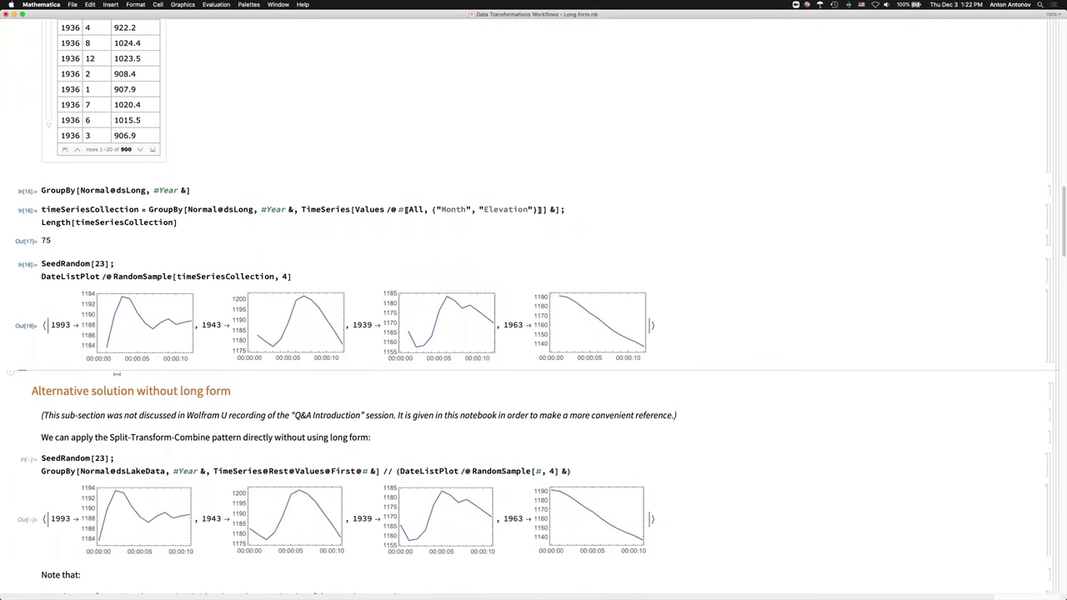
Insert and evaluate a plWorkflows cell below the sampled time series plots
{"action": "type", "text": "pl"}
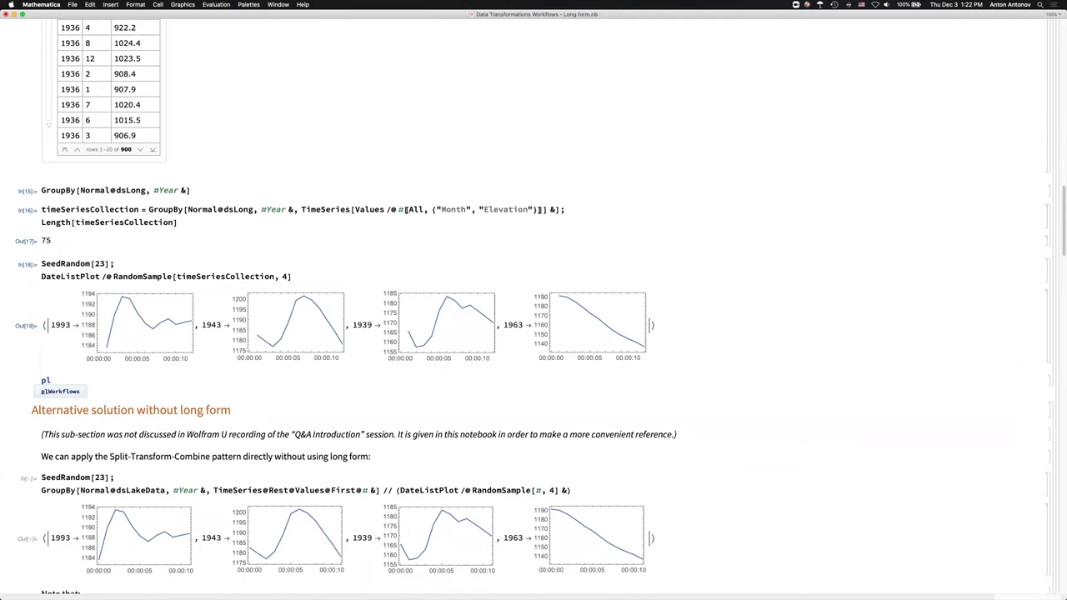
{"action": "key", "text": "Return"}
{"action": "key", "text": "shift+Return"}
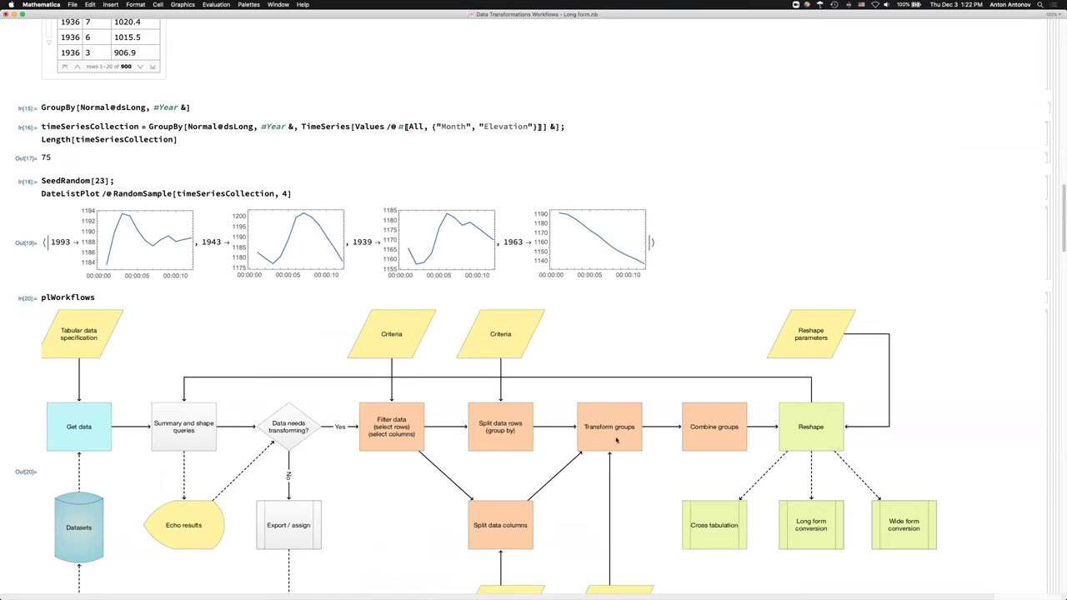
Copy timeSeriesCollection into a new cell below the Length output, evaluate it, and remove that cell again
{"action": "triple_click", "coordinate": [331, 126]}
{"action": "left_click", "coordinate": [444, 126]}
{"action": "double_click", "coordinate": [111, 139]}
{"action": "key", "text": "super+c"}
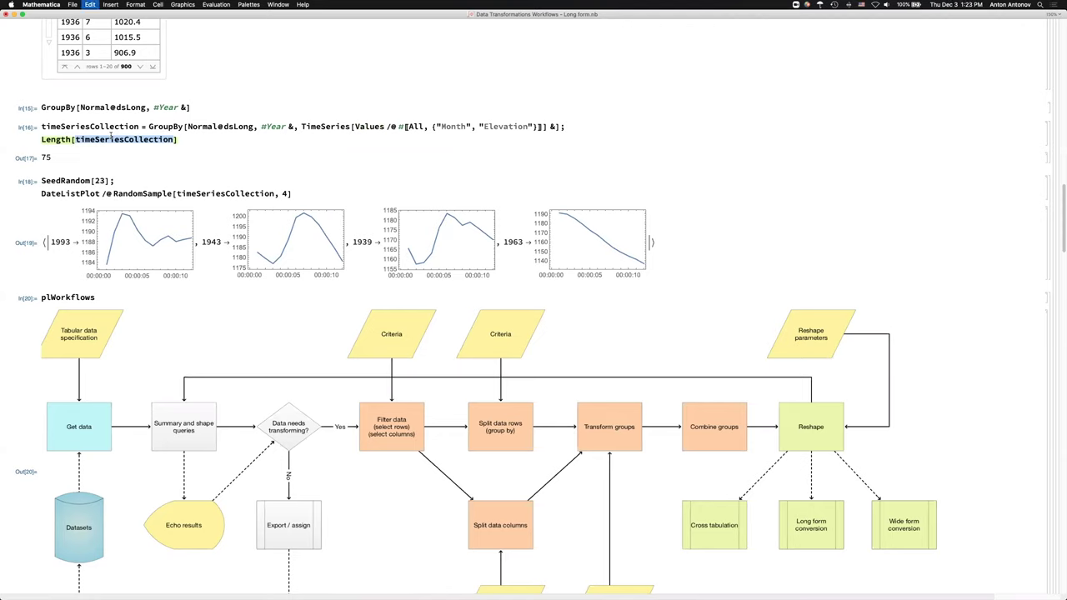
{"action": "left_click", "coordinate": [108, 172]}
{"action": "key", "text": "super+v"}
{"action": "key", "text": "shift+Return"}
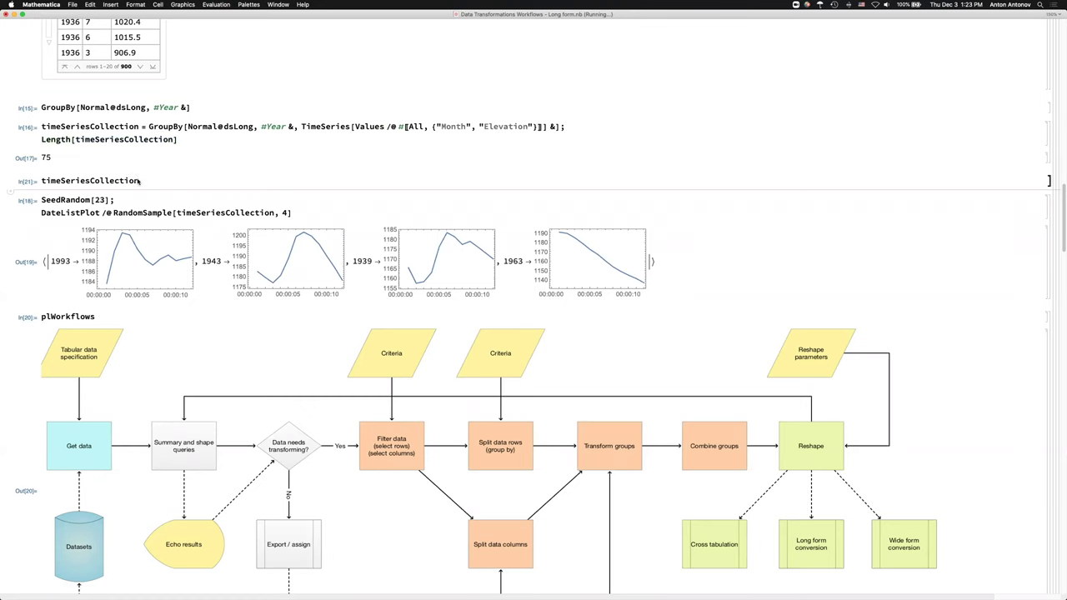
{"action": "key", "text": "BackSpace"}
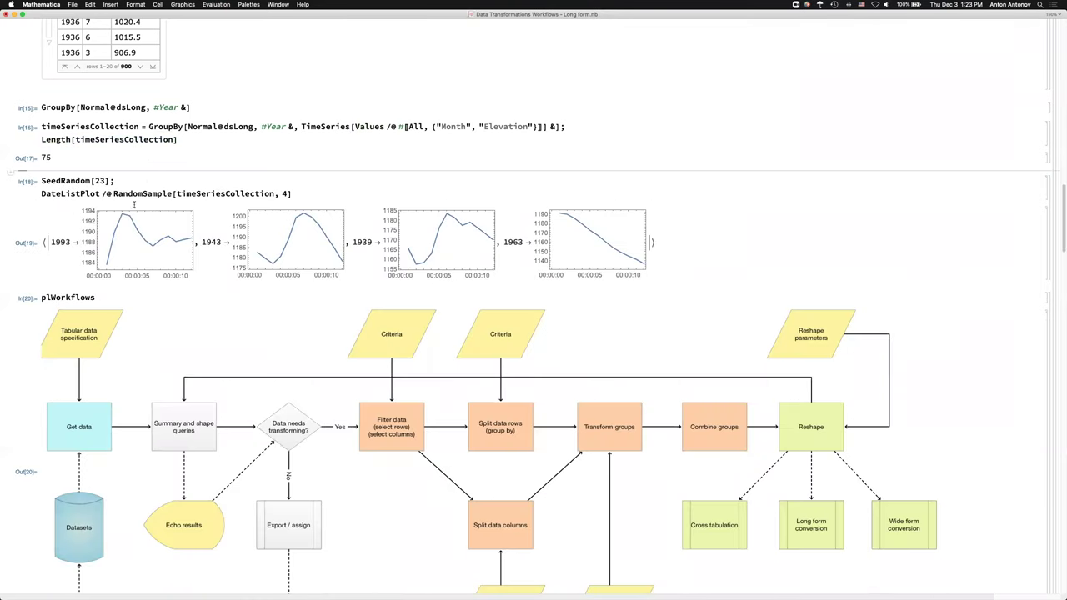
Delete the plWorkflows cell with its workflow diagram below the time series plots
{"action": "left_click", "coordinate": [1053, 307]}
{"action": "key", "text": "BackSpace"}
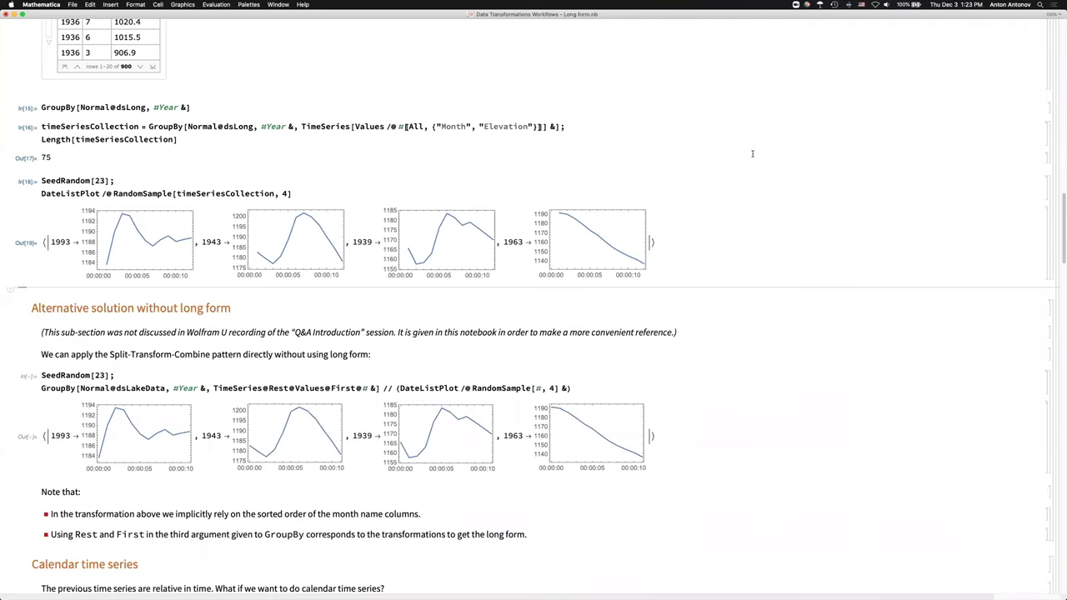
{"action": "scroll", "coordinate": [752, 154], "scroll_direction": "down", "scroll_amount": 1}
{"action": "scroll", "coordinate": [669, 168], "scroll_direction": "down", "scroll_amount": 5}
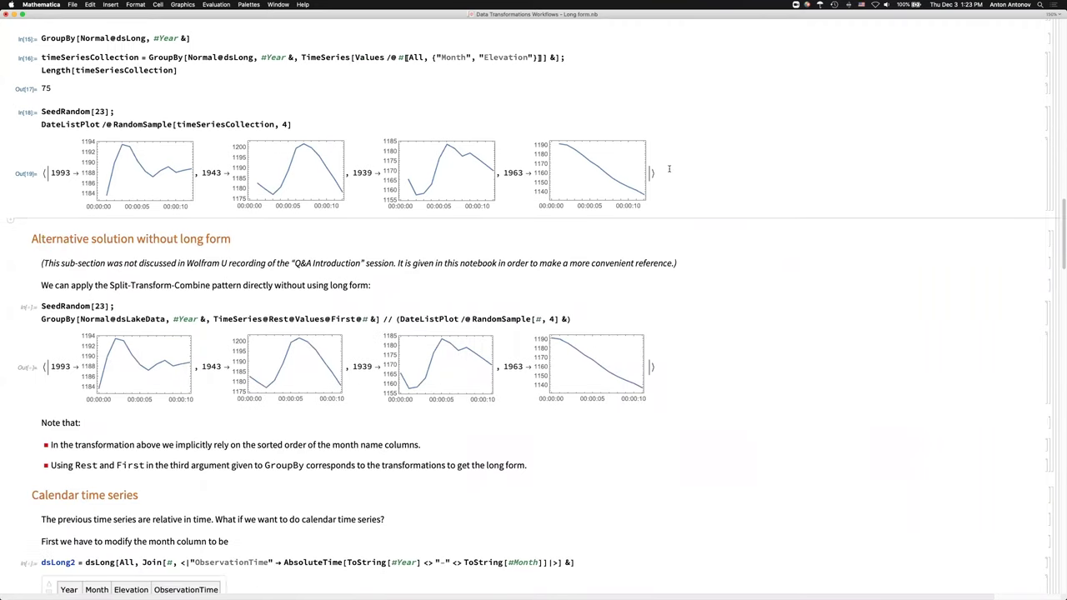
{"action": "scroll", "coordinate": [318, 159], "scroll_direction": "up", "scroll_amount": 2}
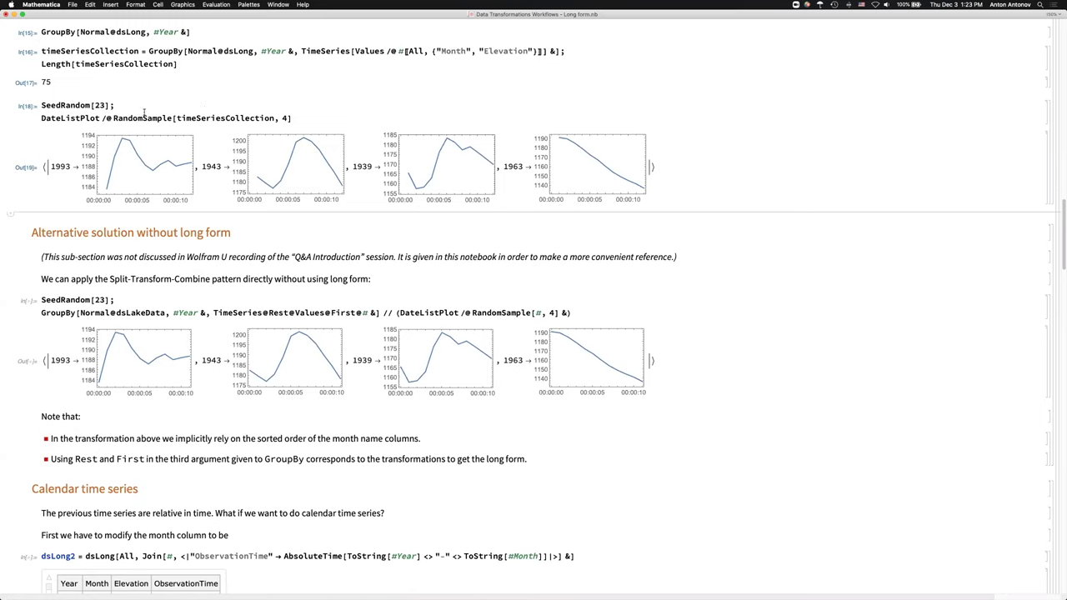
Split SeedRandom[23] from the DateListPlot line into its own cell, and evaluate the plot cell repeatedly for different random samples
{"action": "left_click", "coordinate": [119, 107]}
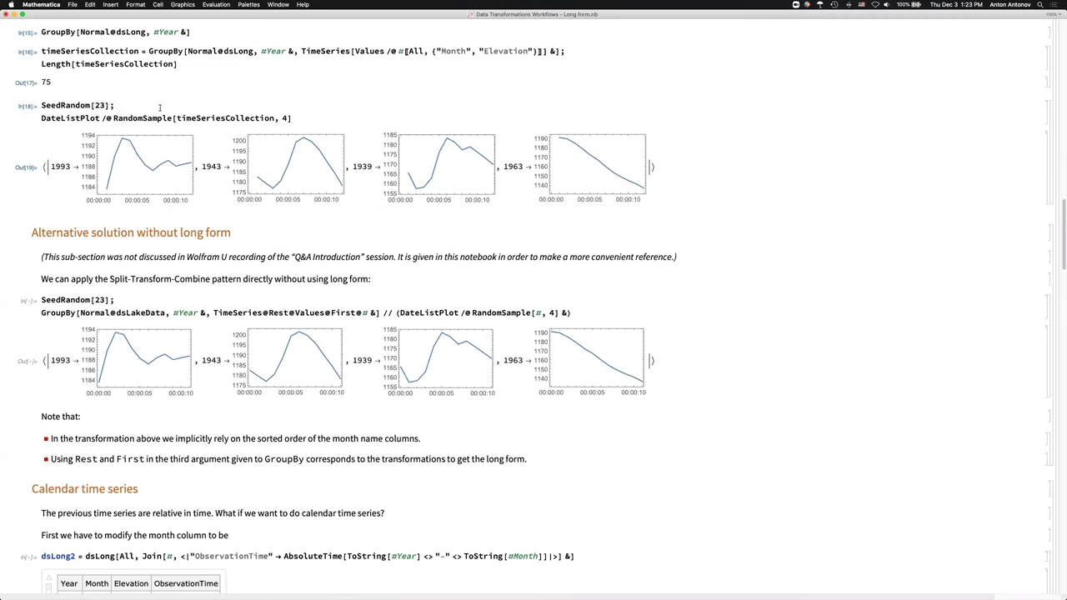
{"action": "key", "text": "shift+Return"}
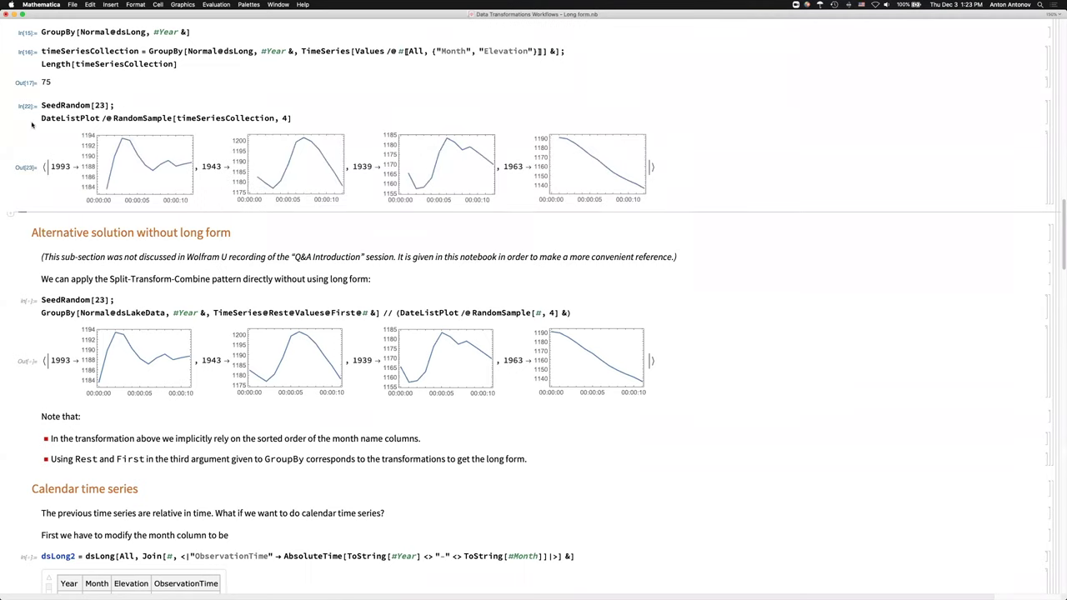
{"action": "key", "text": "super+shift+d"}
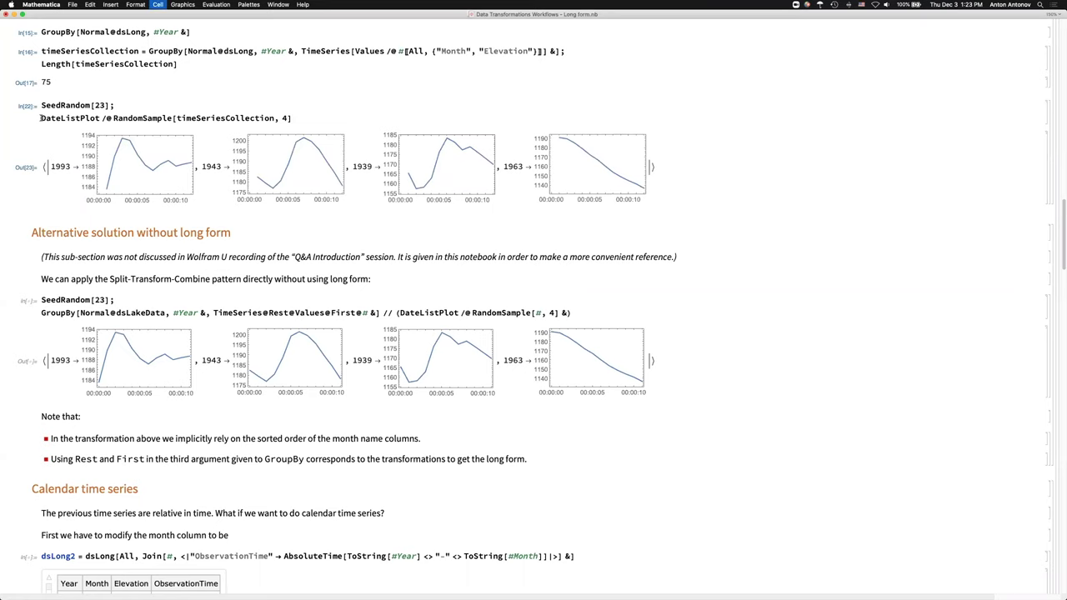
{"action": "key", "text": "shift+Return"}
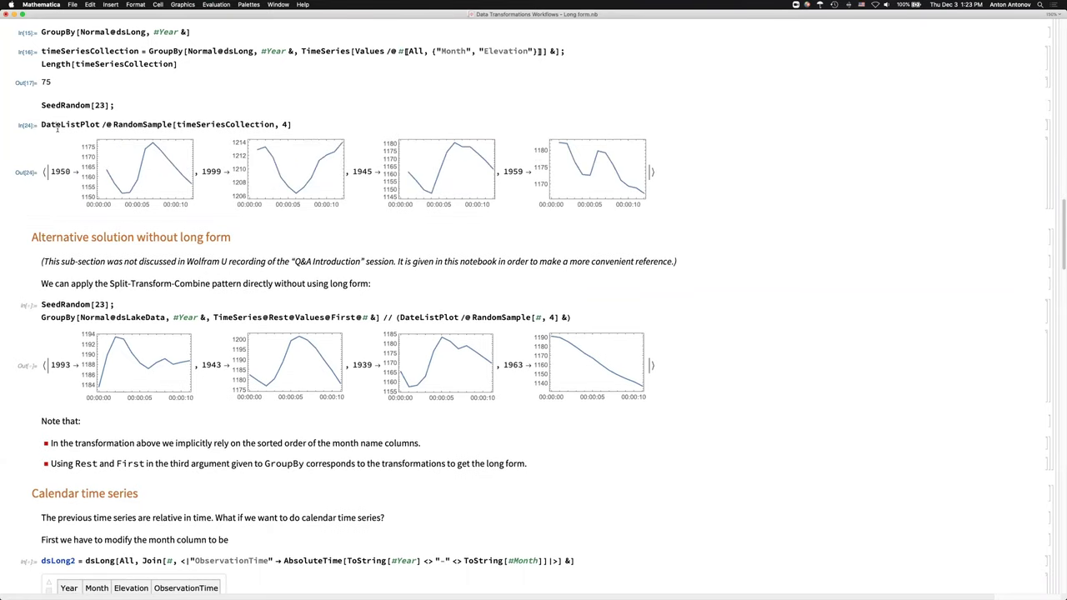
{"action": "key", "text": "shift+Return"}
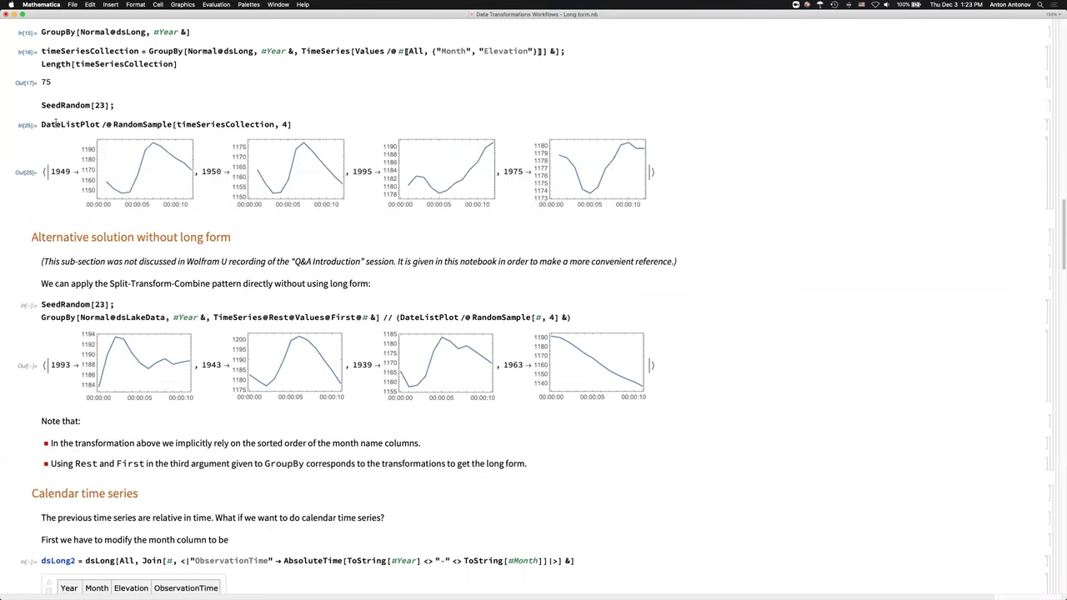
{"action": "key", "text": "shift+Return"}
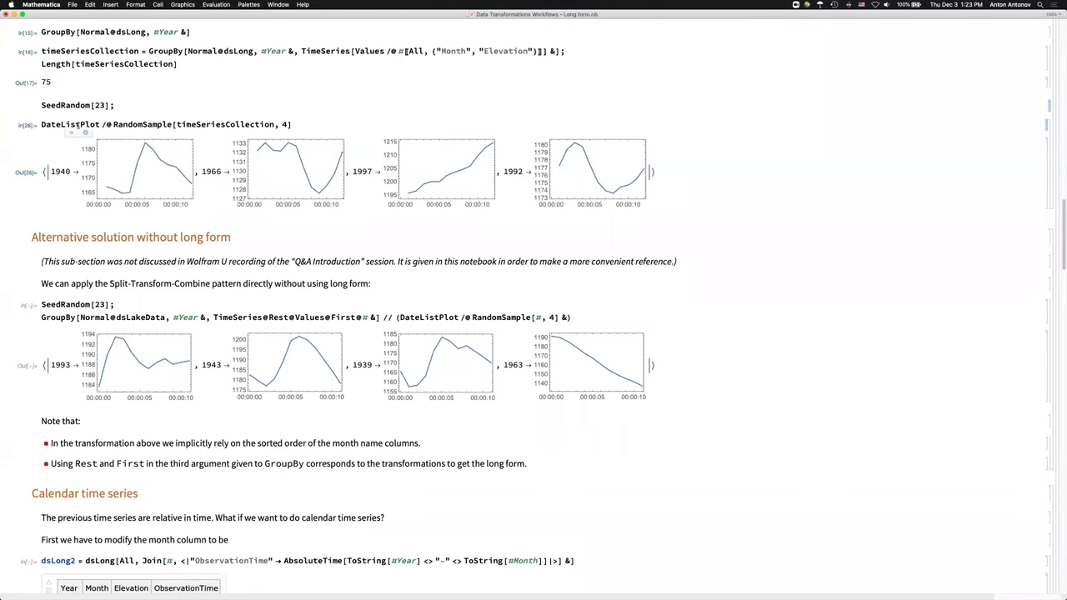
Merge the SeedRandom[23] and DateListPlot cells back into one cell, and evaluate it
{"action": "key", "text": "super+shift+m"}
{"action": "key", "text": "shift+Return"}
{"action": "key", "text": "shift+Return"}
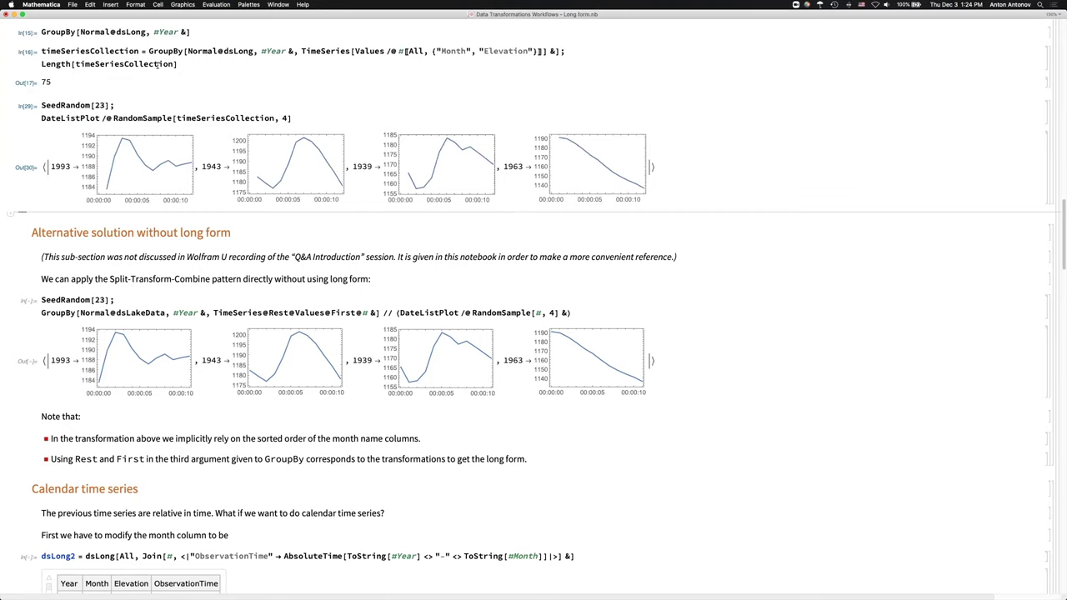
Collapse the "Alternative solution without long form" section, and move on to the dsLong2 cell under "Calendar time series"
{"action": "scroll", "coordinate": [157, 64], "scroll_direction": "up", "scroll_amount": 2}
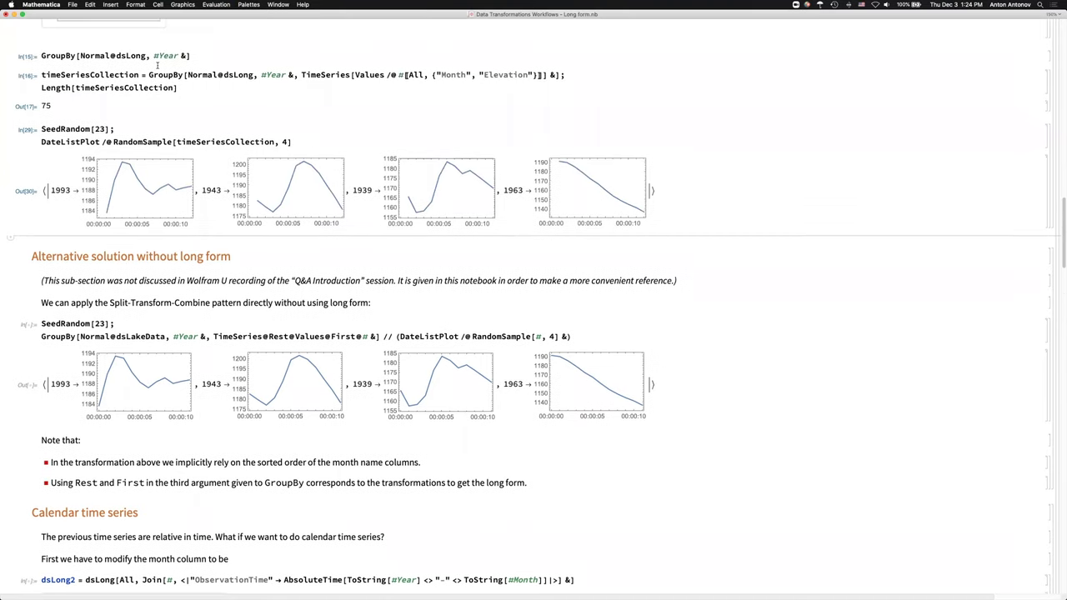
{"action": "scroll", "coordinate": [157, 64], "scroll_direction": "up", "scroll_amount": 2}
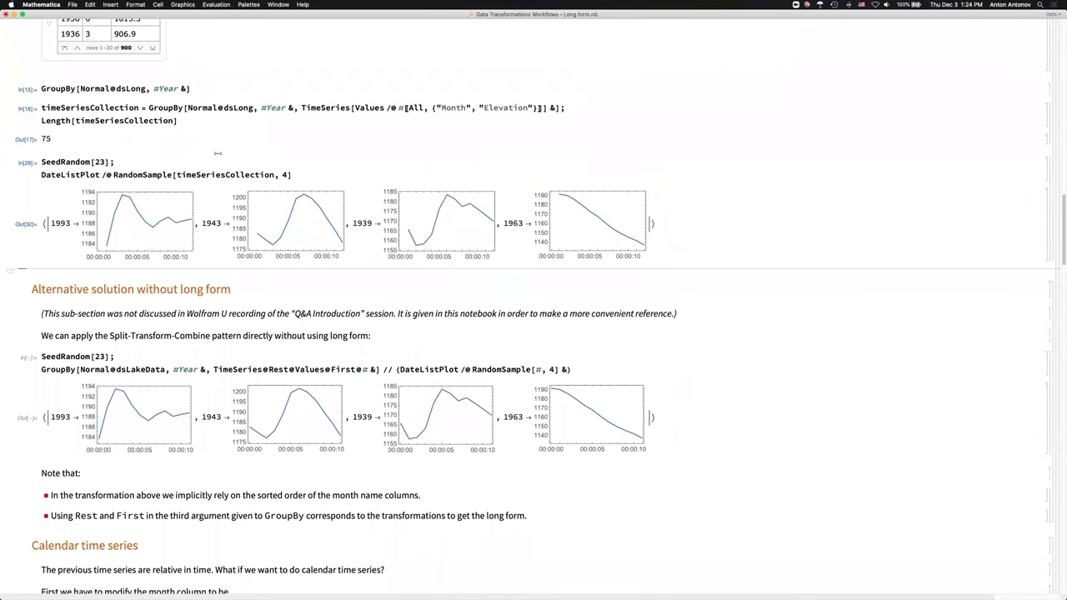
{"action": "scroll", "coordinate": [218, 153], "scroll_direction": "up", "scroll_amount": 7}
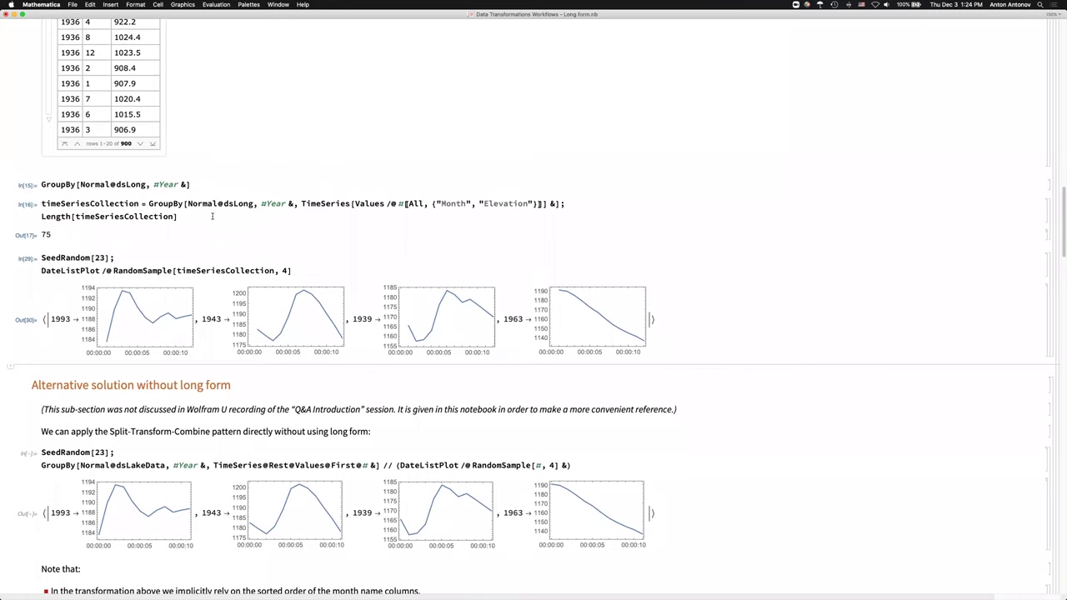
{"action": "scroll", "coordinate": [212, 216], "scroll_direction": "down", "scroll_amount": 2}
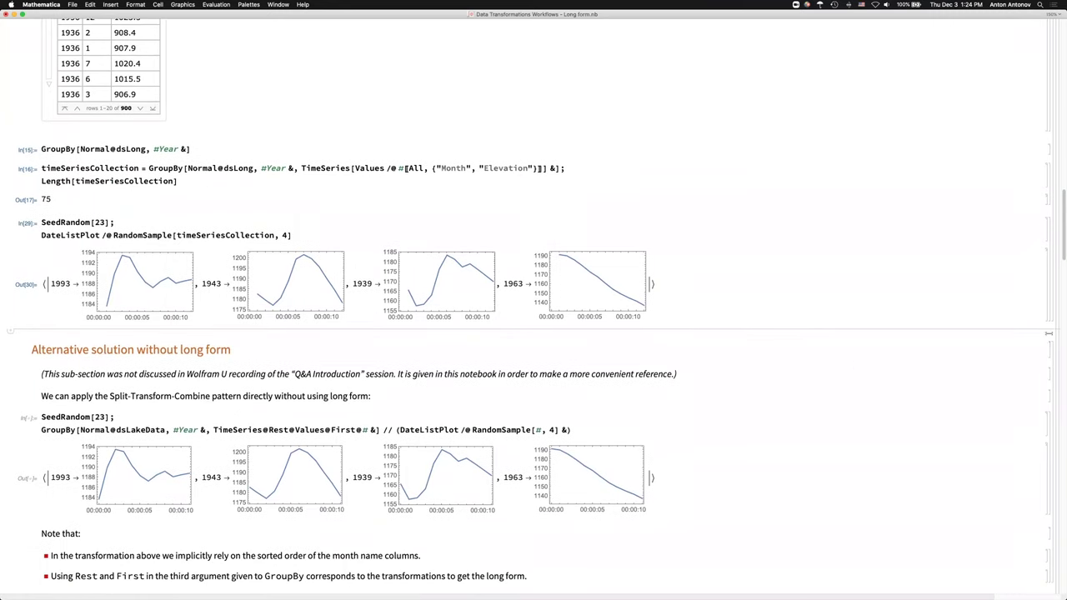
{"action": "double_click", "coordinate": [1052, 350]}
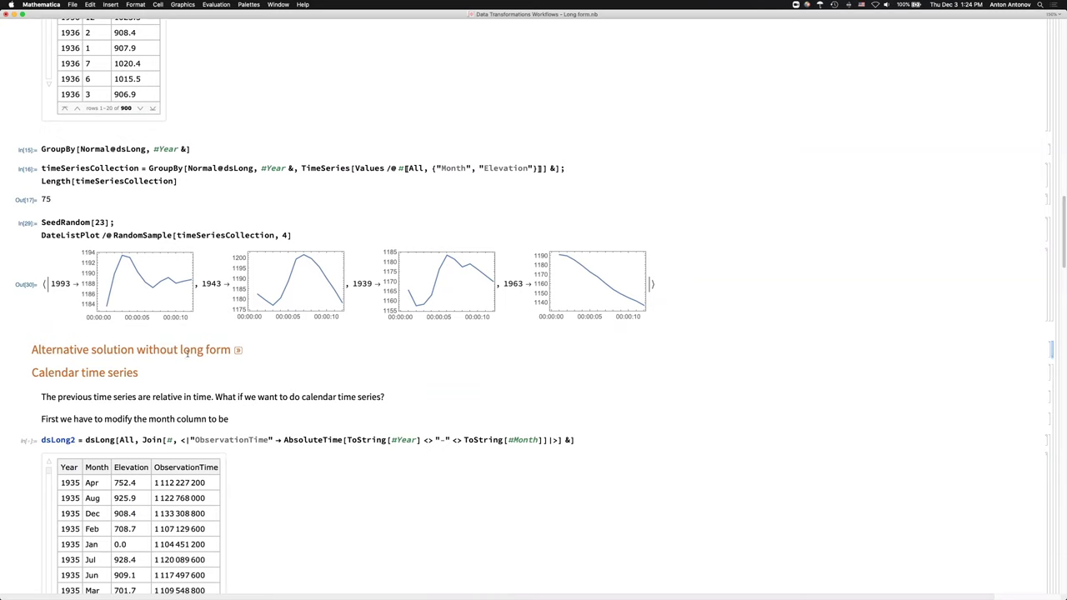
{"action": "scroll", "coordinate": [75, 368], "scroll_direction": "down", "scroll_amount": 2}
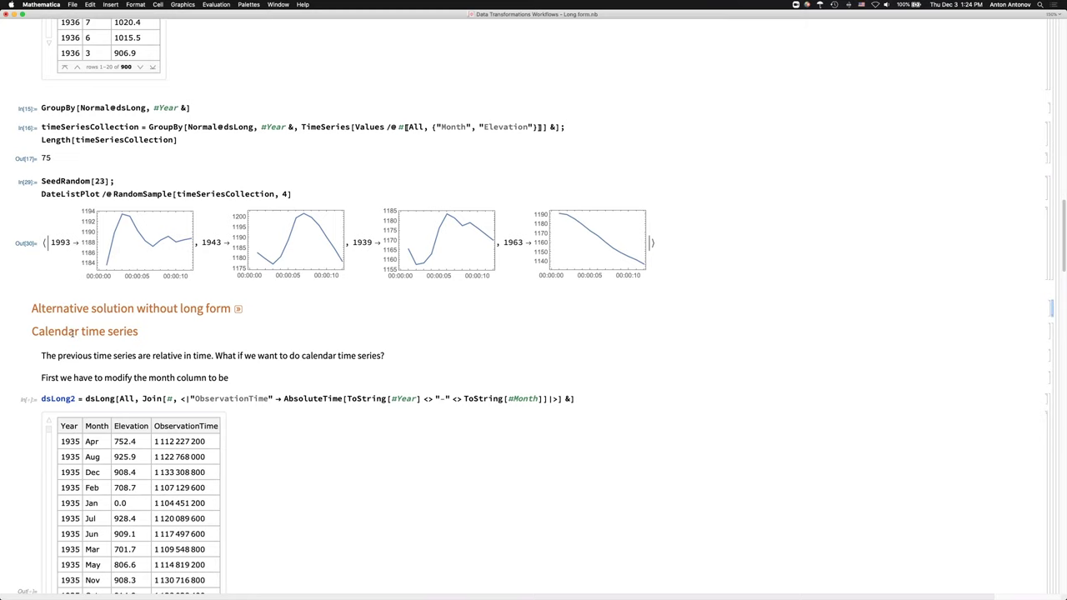
{"action": "scroll", "coordinate": [121, 361], "scroll_direction": "down", "scroll_amount": 2}
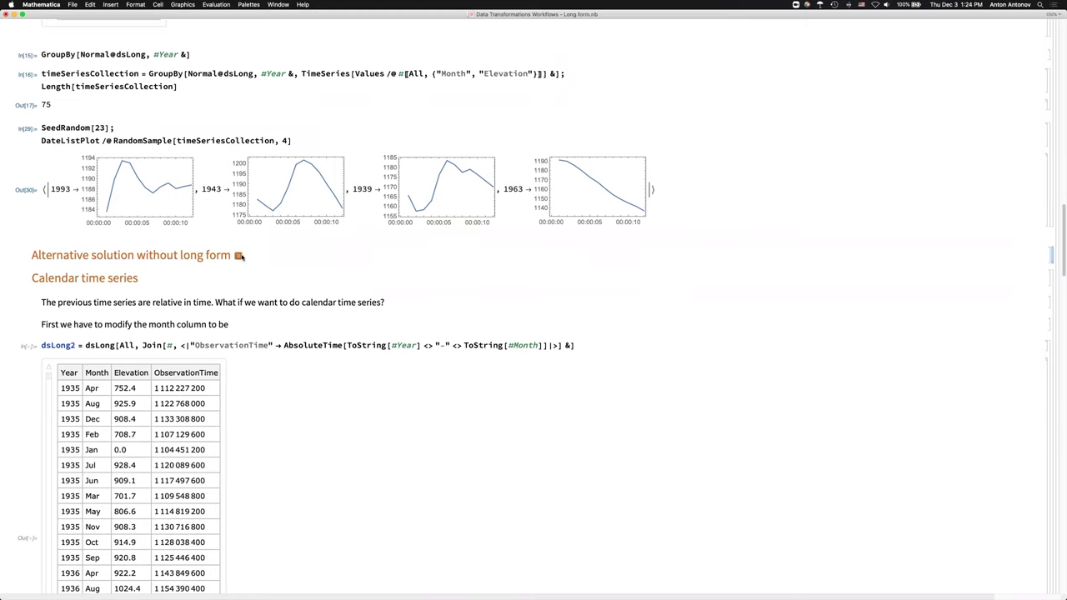
{"action": "scroll", "coordinate": [246, 250], "scroll_direction": "down", "scroll_amount": 7}
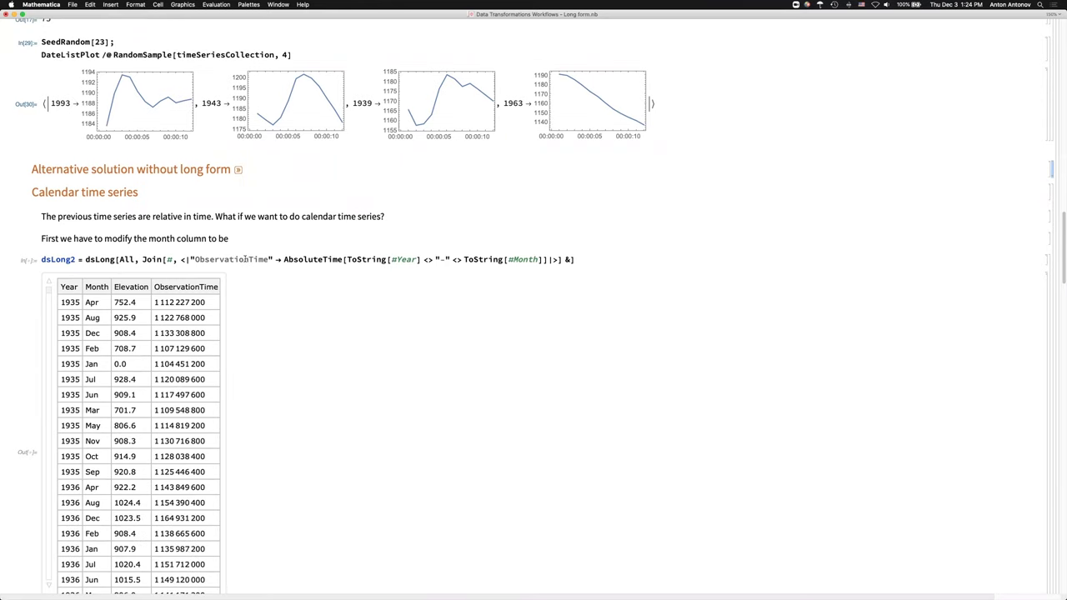
Evaluate the dsLong2 cell that adds the ObservationTime column, and review the earlier relative time series plots for comparison
{"action": "left_click", "coordinate": [303, 161]}
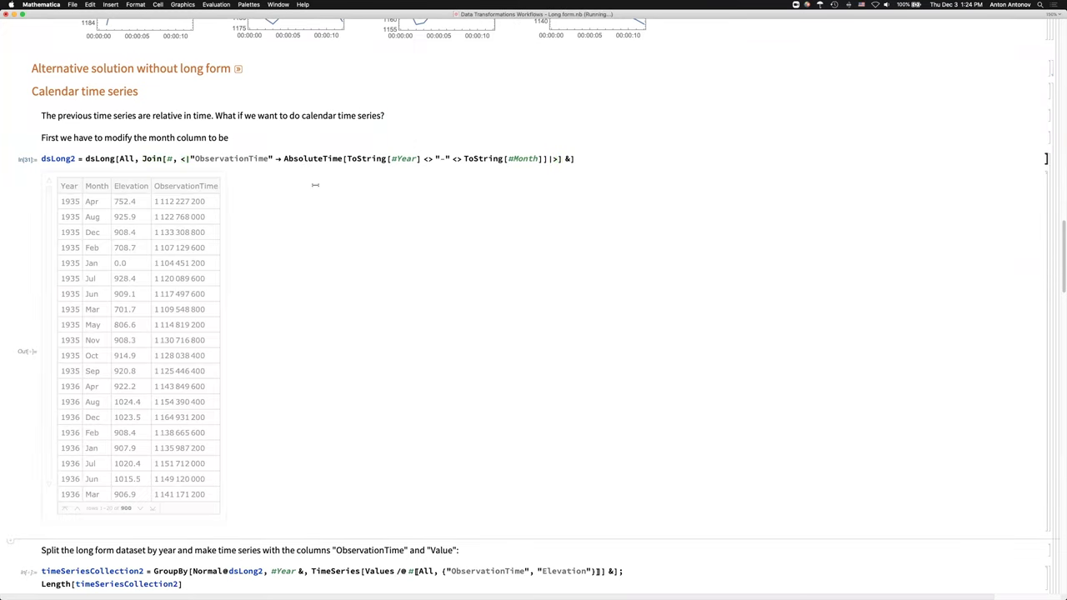
{"action": "scroll", "coordinate": [317, 184], "scroll_direction": "down", "scroll_amount": 1}
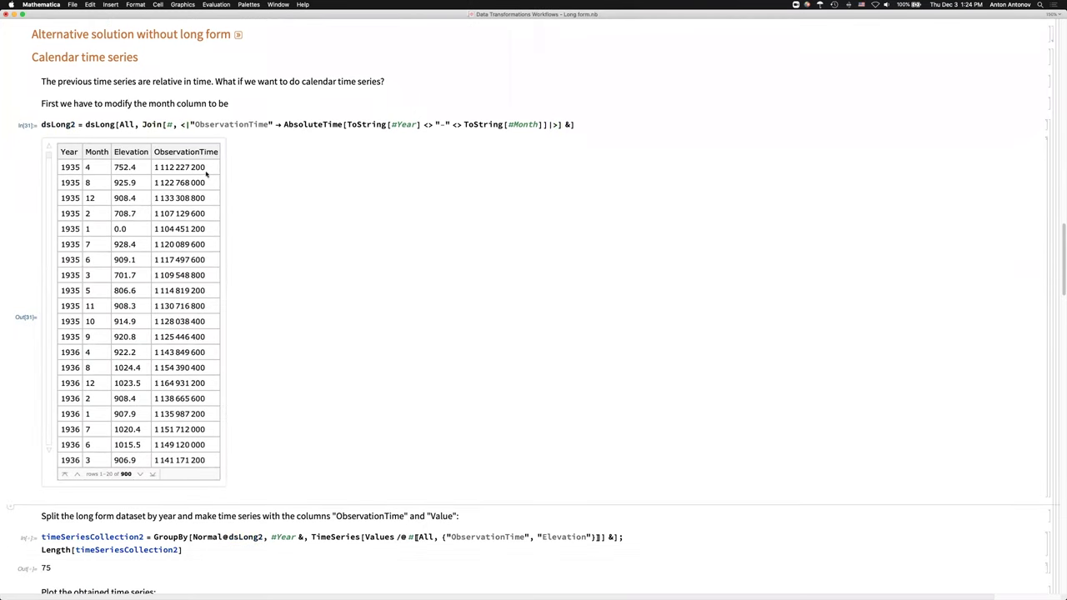
{"action": "scroll", "coordinate": [209, 167], "scroll_direction": "up", "scroll_amount": 5}
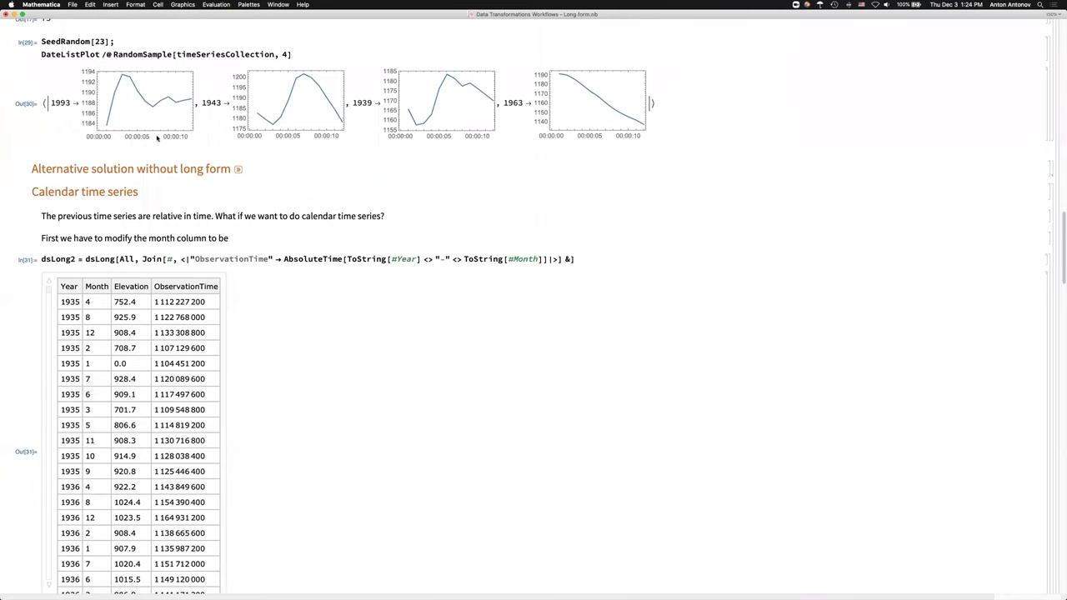
{"action": "scroll", "coordinate": [162, 138], "scroll_direction": "down", "scroll_amount": 2}
{"action": "scroll", "coordinate": [161, 138], "scroll_direction": "up", "scroll_amount": 5}
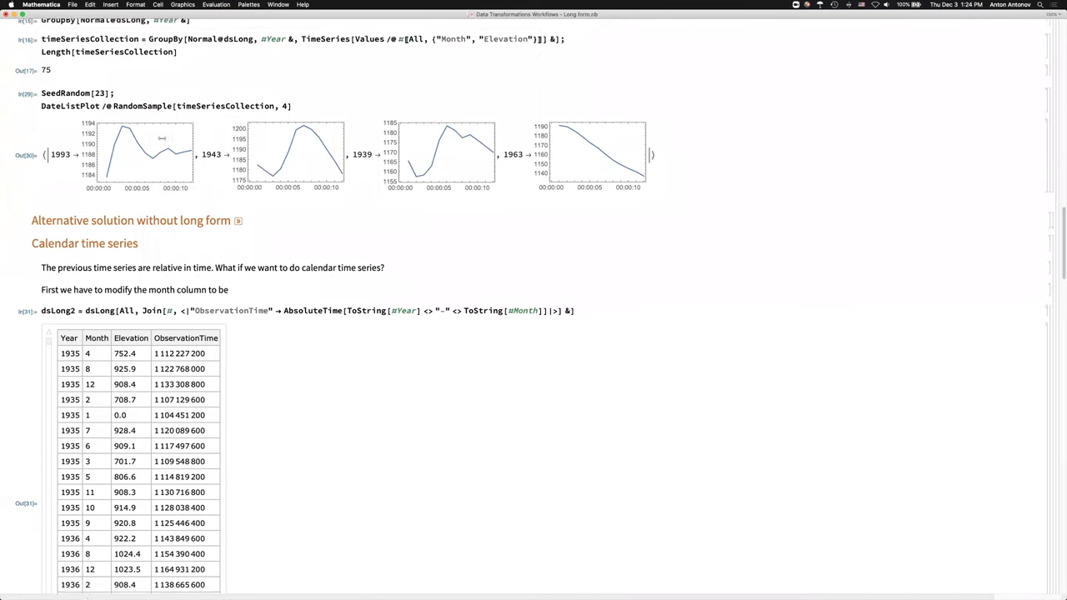
{"action": "scroll", "coordinate": [356, 50], "scroll_direction": "up", "scroll_amount": 9}
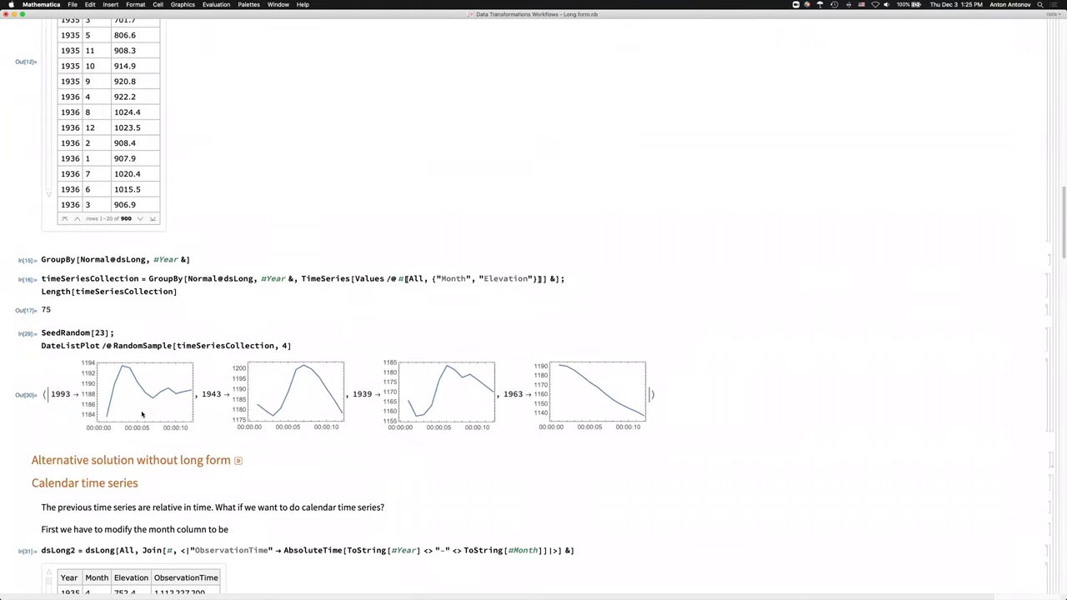
{"action": "scroll", "coordinate": [134, 422], "scroll_direction": "down", "scroll_amount": 8}
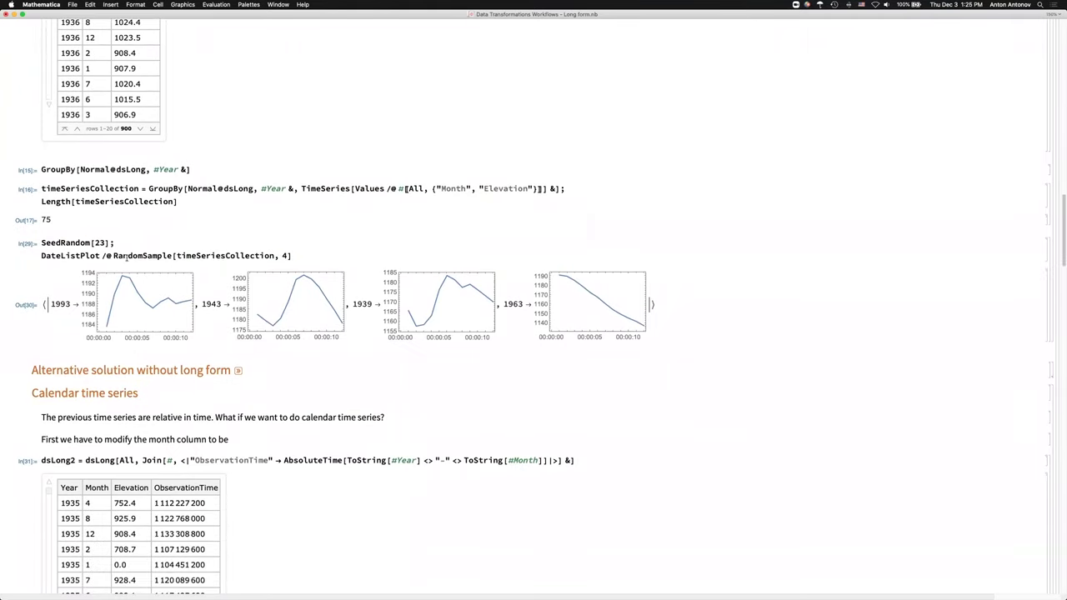
{"action": "scroll", "coordinate": [119, 216], "scroll_direction": "down", "scroll_amount": 6}
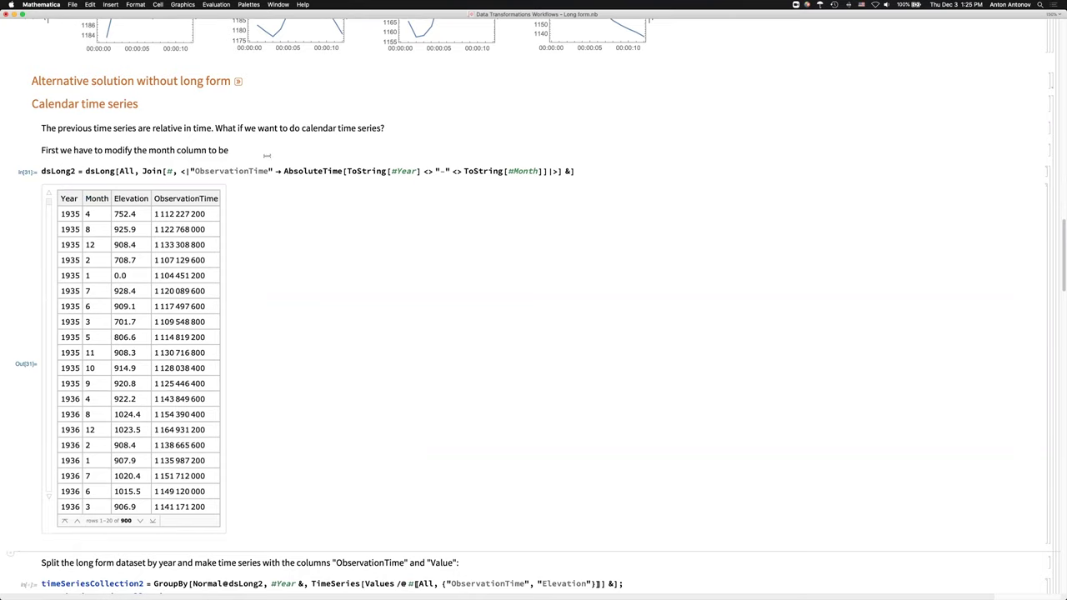
Remove the AbsoluteTime wrapper from the ObservationTime expression in the dsLong2 cell, leaving the year-month string, and evaluate it
{"action": "left_click", "coordinate": [297, 173]}
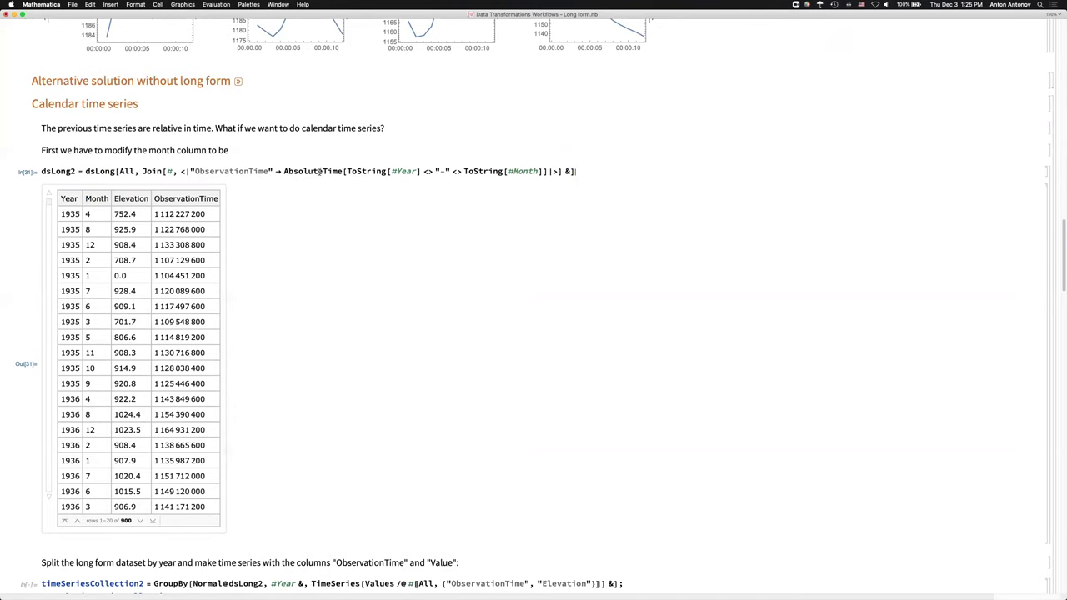
{"action": "double_click", "coordinate": [316, 171]}
{"action": "left_click", "coordinate": [348, 158]}
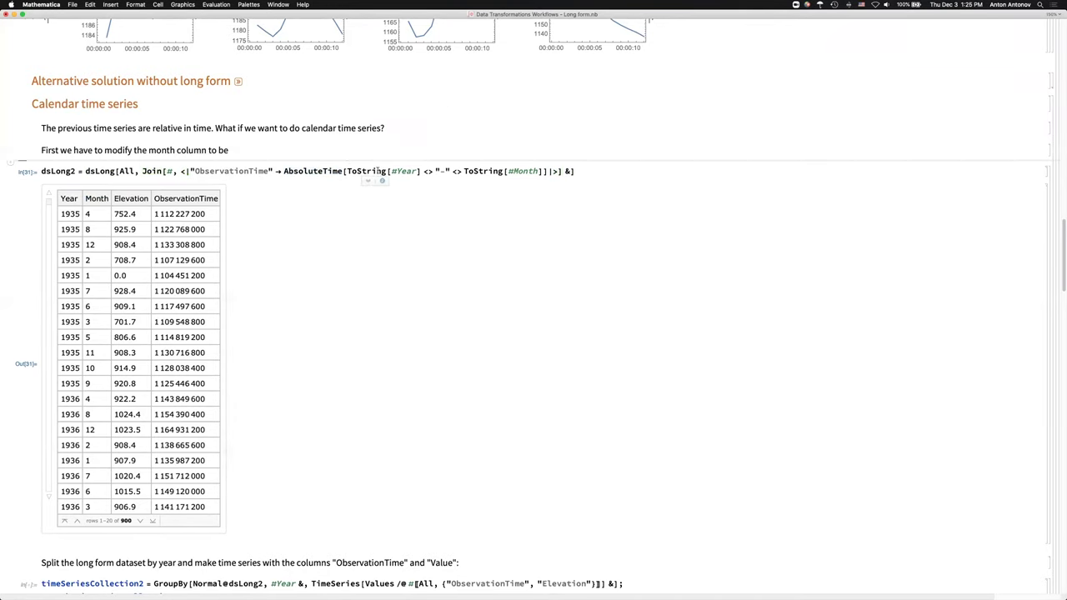
{"action": "double_click", "coordinate": [315, 170]}
{"action": "left_click", "coordinate": [316, 170]}
{"action": "left_click", "coordinate": [376, 171]}
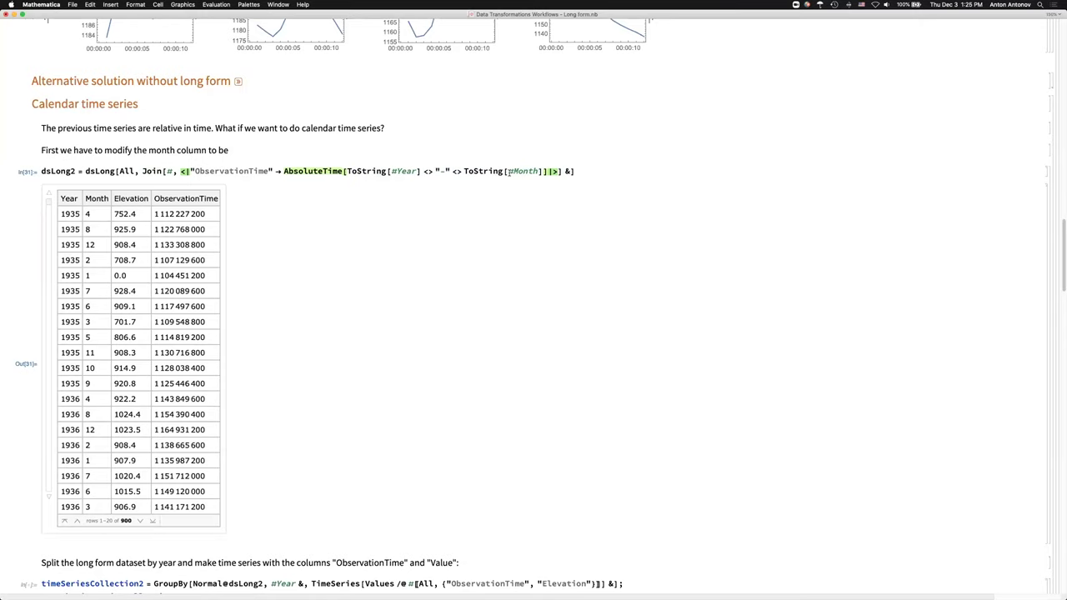
{"action": "double_click", "coordinate": [331, 171]}
{"action": "key", "text": "BackSpace"}
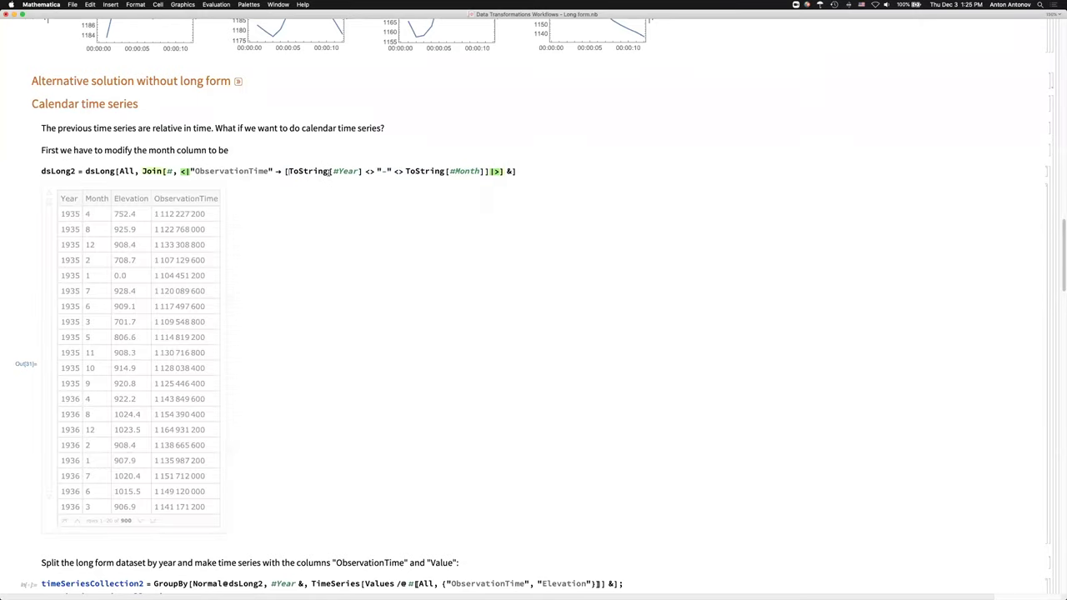
{"action": "key", "text": "shift+Return"}
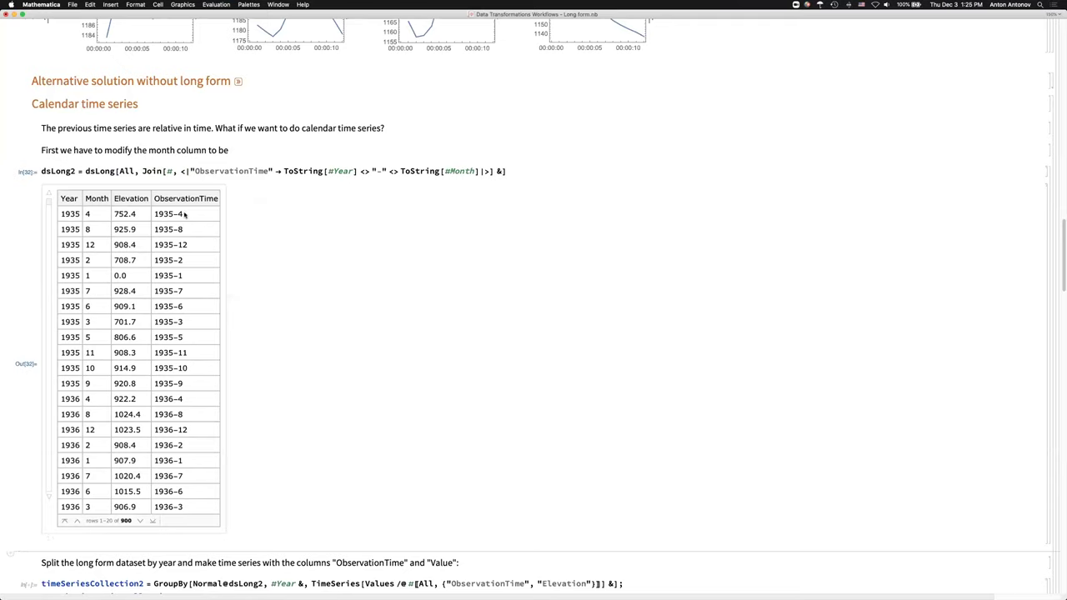
Wrap the ObservationTime year-month string in AbsoluteTime[...] again, and re-evaluate the dsLong2 cell
{"action": "left_click", "coordinate": [305, 167]}
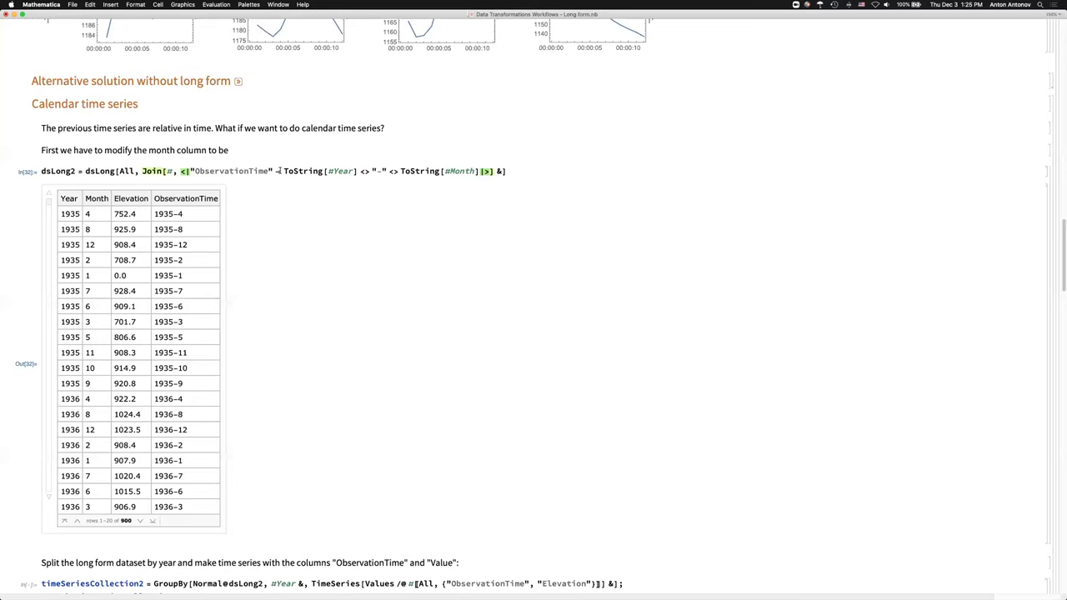
{"action": "left_click", "coordinate": [280, 171]}
{"action": "type", "text": "Abs"}
{"action": "key", "text": "Down"}
{"action": "key", "text": "Down"}
{"action": "key", "text": "Down"}
{"action": "key", "text": "Down"}
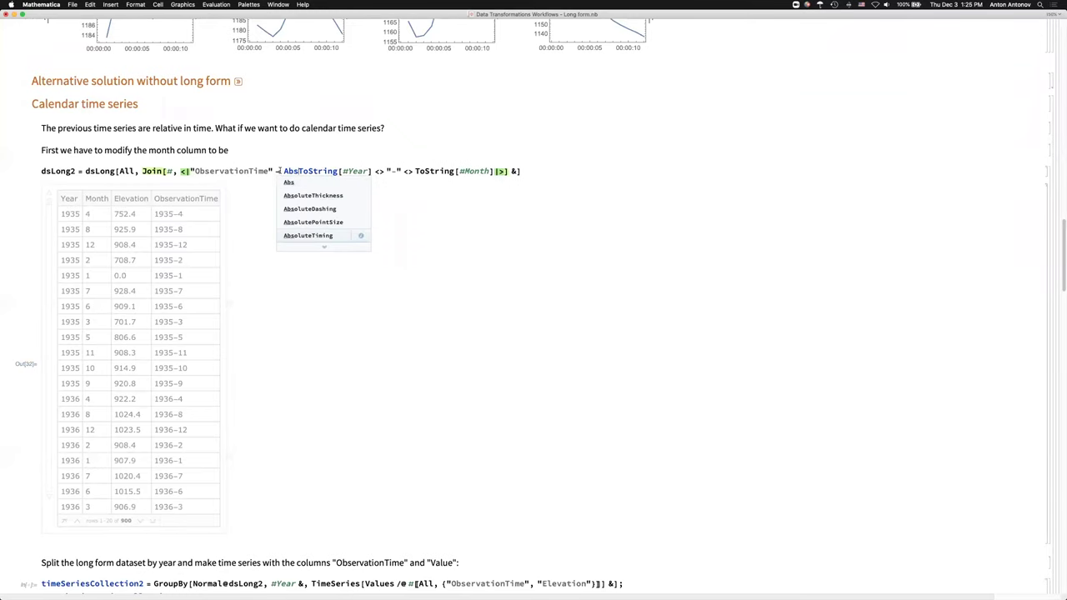
{"action": "key", "text": "Return"}
{"action": "key", "text": "BackSpace"}
{"action": "key", "text": "BackSpace"}
{"action": "key", "text": "BackSpace"}
{"action": "type", "text": "eTime"}
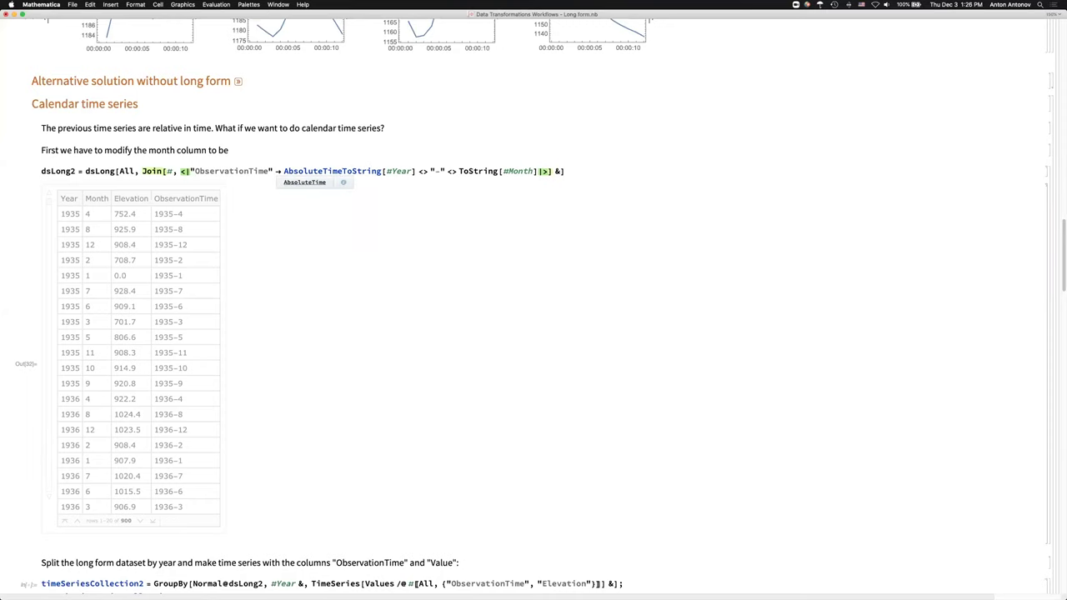
{"action": "type", "text": "["}
{"action": "left_click", "coordinate": [543, 171]}
{"action": "type", "text": "]"}
{"action": "key", "text": "shift+Return"}
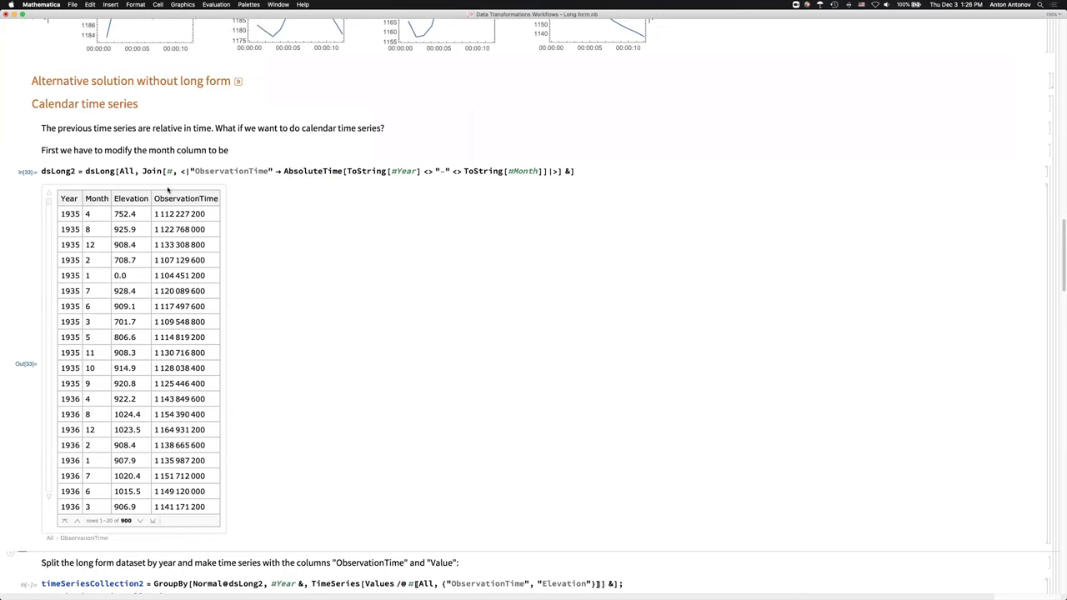
Evaluate the timeSeriesCollection2 cell, and compare its column selection with the earlier timeSeriesCollection definition
{"action": "scroll", "coordinate": [182, 163], "scroll_direction": "down", "scroll_amount": 4}
{"action": "scroll", "coordinate": [182, 164], "scroll_direction": "down", "scroll_amount": 5}
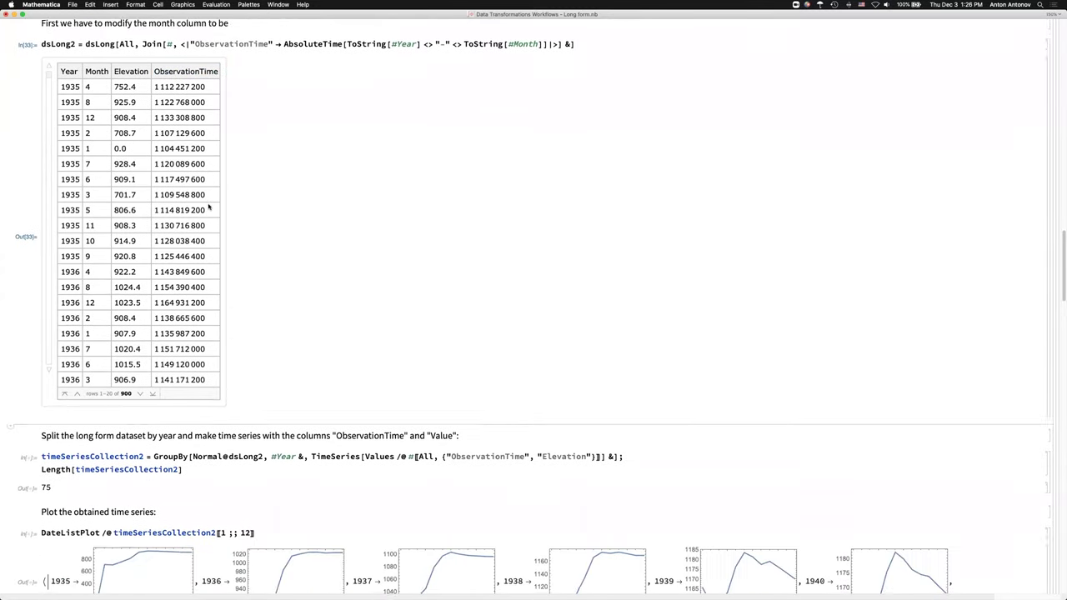
{"action": "left_click", "coordinate": [199, 367]}
{"action": "key", "text": "shift+Return"}
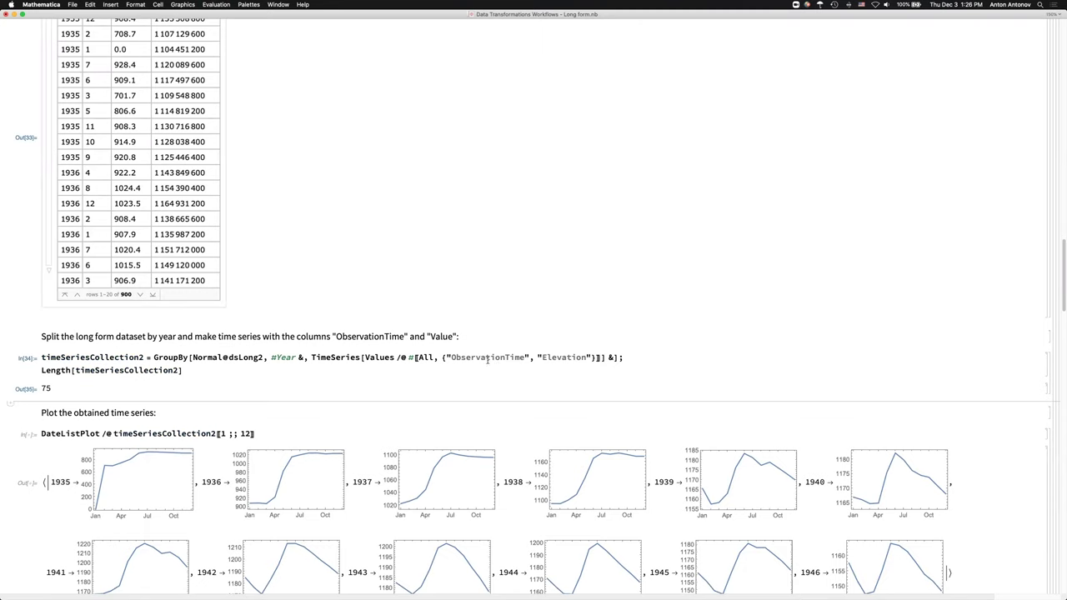
{"action": "scroll", "coordinate": [534, 356], "scroll_direction": "up", "scroll_amount": 20}
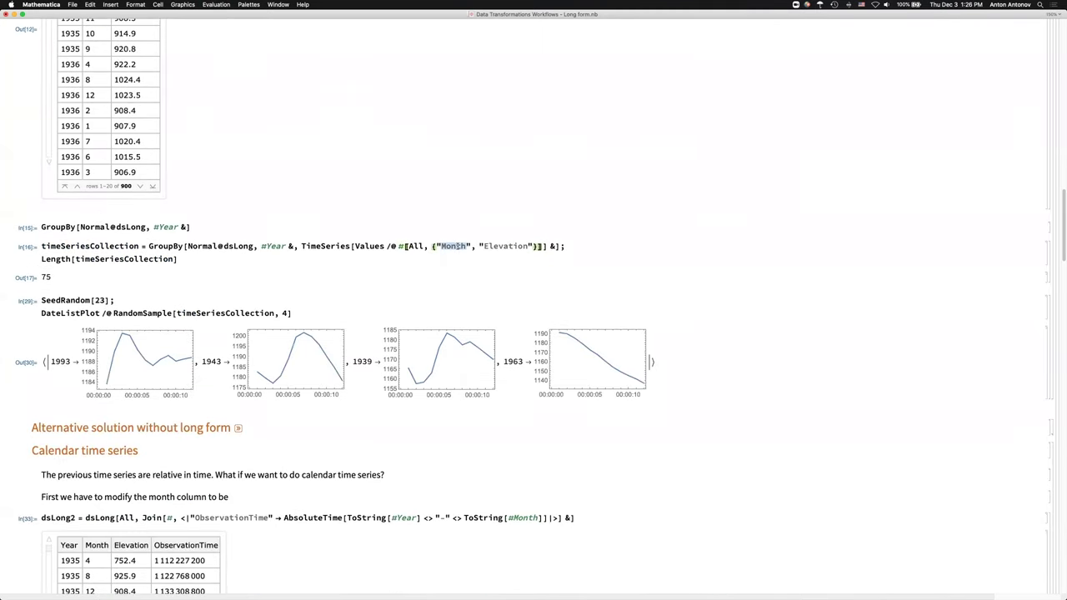
{"action": "scroll", "coordinate": [458, 246], "scroll_direction": "down", "scroll_amount": 20}
Replace "Value" with "Elevation" in the text above the timeSeriesCollection2 cell, and evaluate that cell again
{"action": "left_click", "coordinate": [556, 308]}
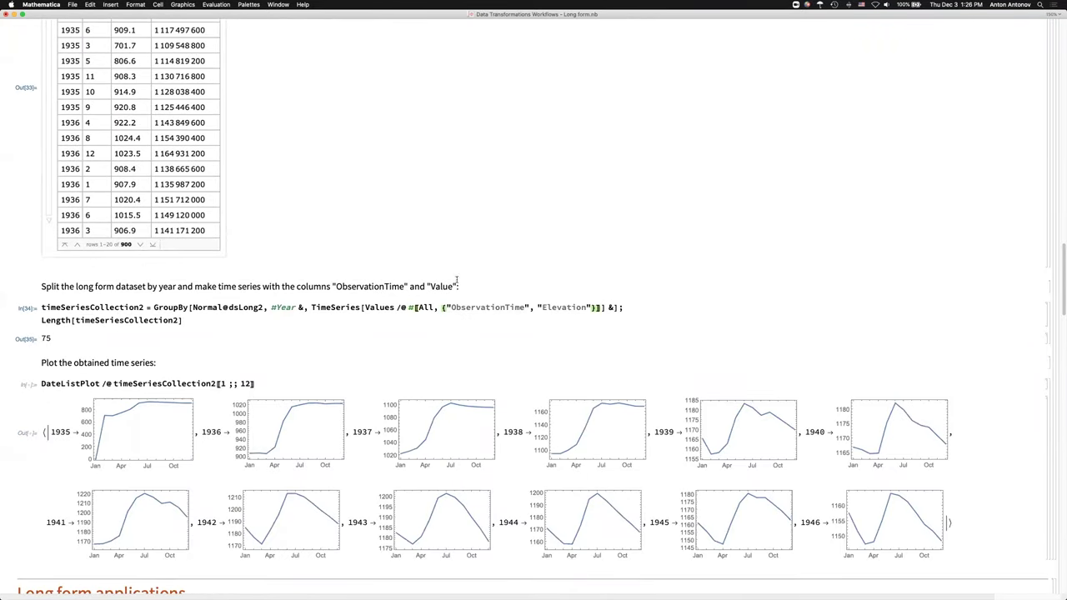
{"action": "double_click", "coordinate": [566, 308]}
{"action": "key", "text": "super+c"}
{"action": "double_click", "coordinate": [441, 286]}
{"action": "key", "text": "super+v"}
{"action": "left_click", "coordinate": [123, 320]}
{"action": "key", "text": "shift+Return"}
Evaluate the DateListPlot cell for timeSeriesCollection2, add SeedRandom[23]; on its own line before the plot command, and re-evaluate
{"action": "left_click", "coordinate": [67, 383]}
{"action": "key", "text": "shift+Return"}
{"action": "type", "text": "Seed"}
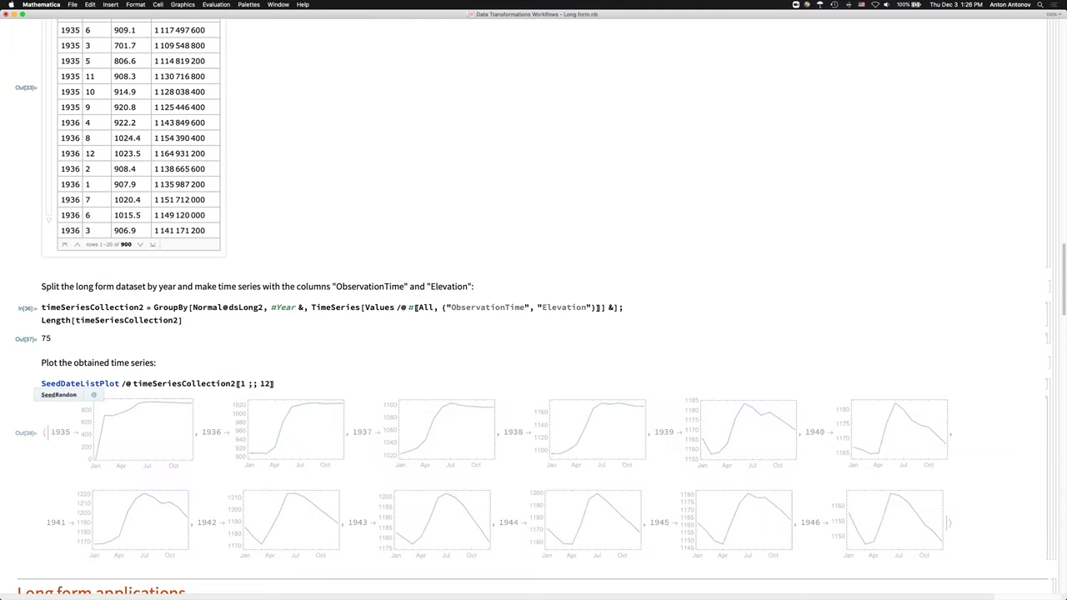
{"action": "key", "text": "Tab"}
{"action": "type", "text": "[23]"}
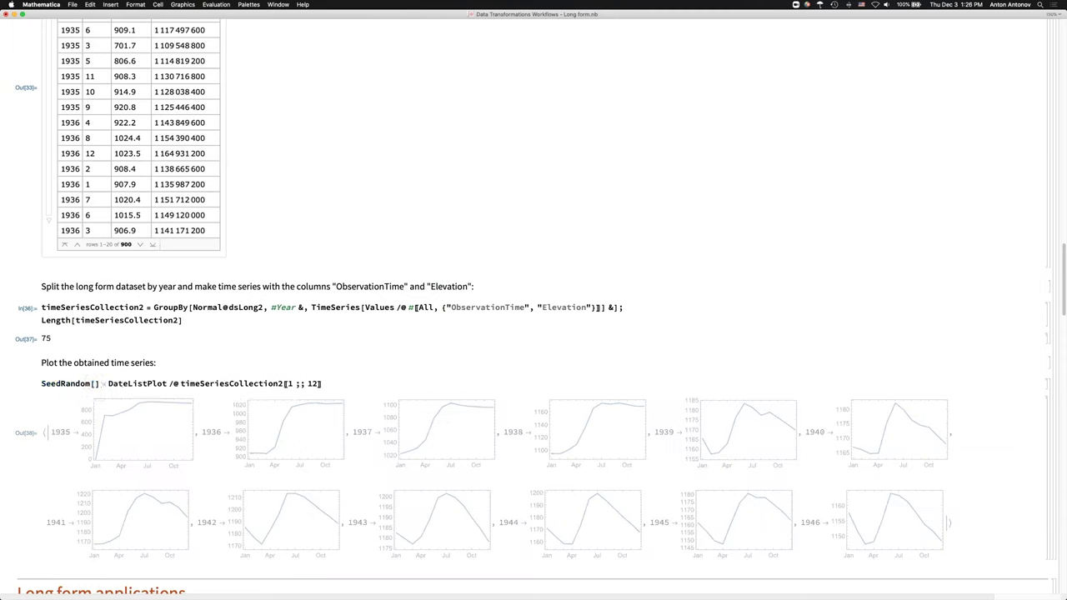
{"action": "key", "text": "BackSpace"}
{"action": "type", "text": ";"}
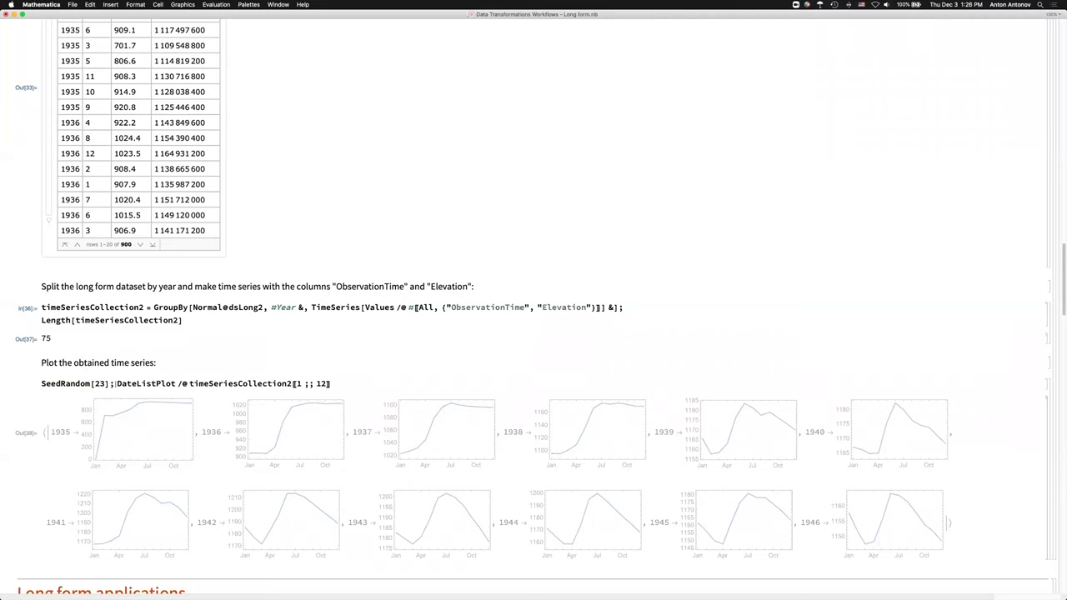
{"action": "key", "text": "Return"}
{"action": "key", "text": "shift+Return"}
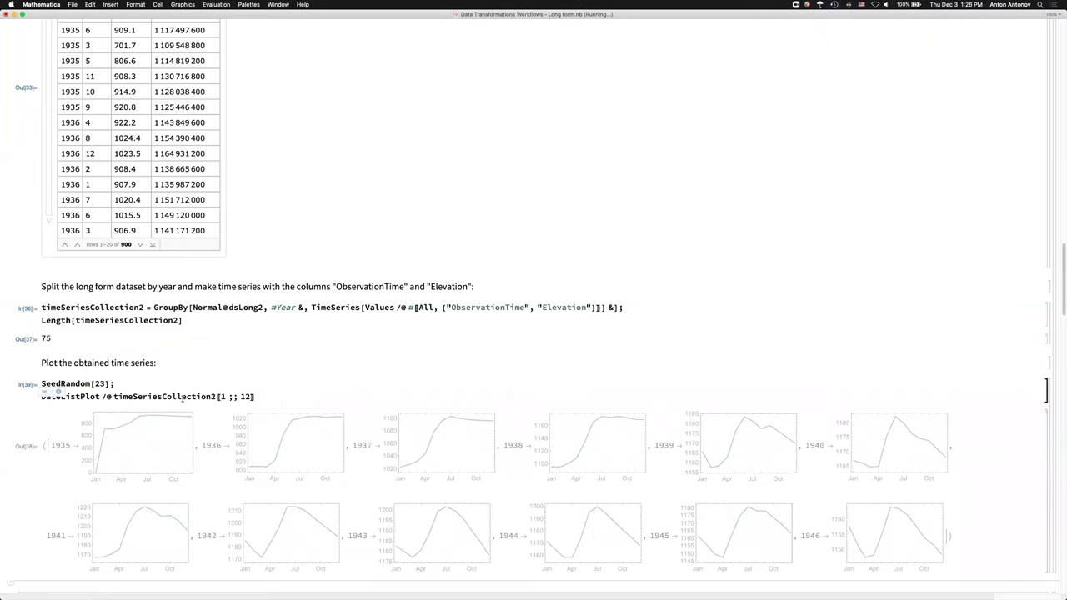
Replace the 1 ;; 12 part selection in the plot cell with RandomSample[timeSeriesCollection2, 4], and evaluate it
{"action": "triple_click", "coordinate": [245, 397]}
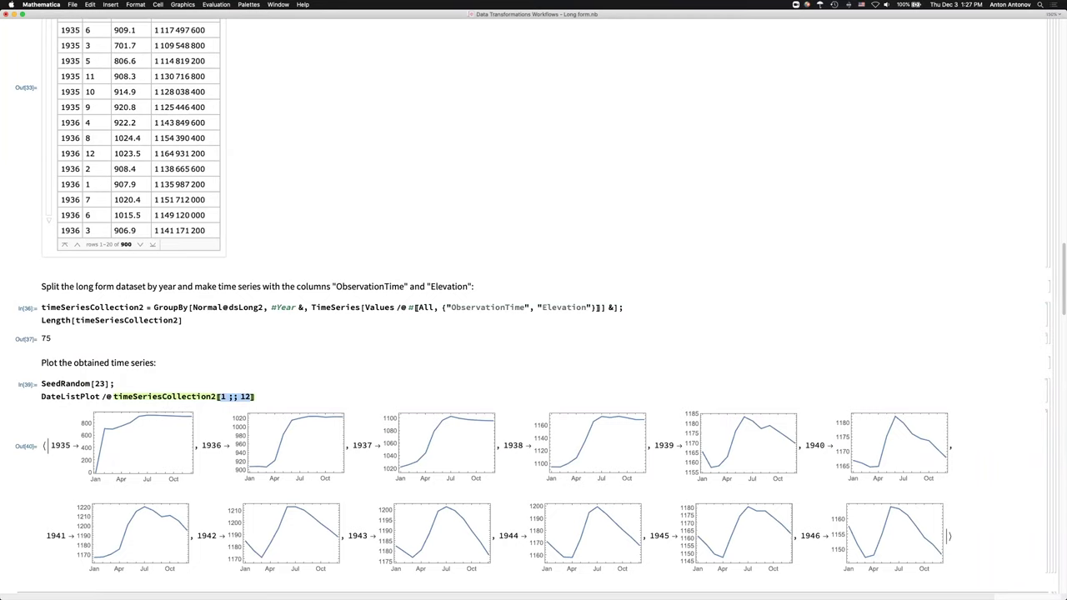
{"action": "key", "text": "BackSpace"}
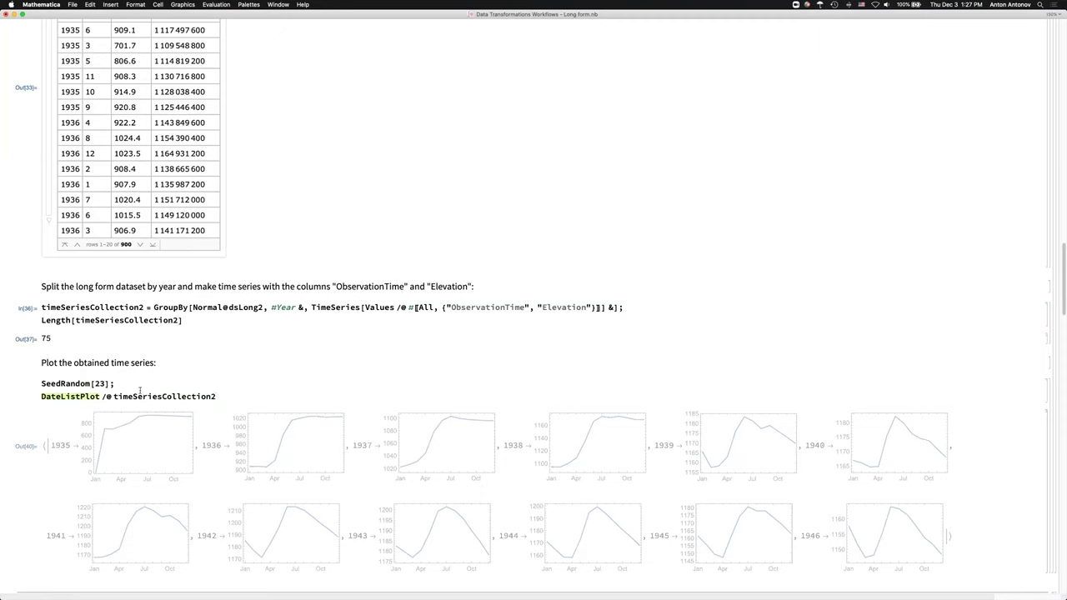
{"action": "type", "text": "Random"}
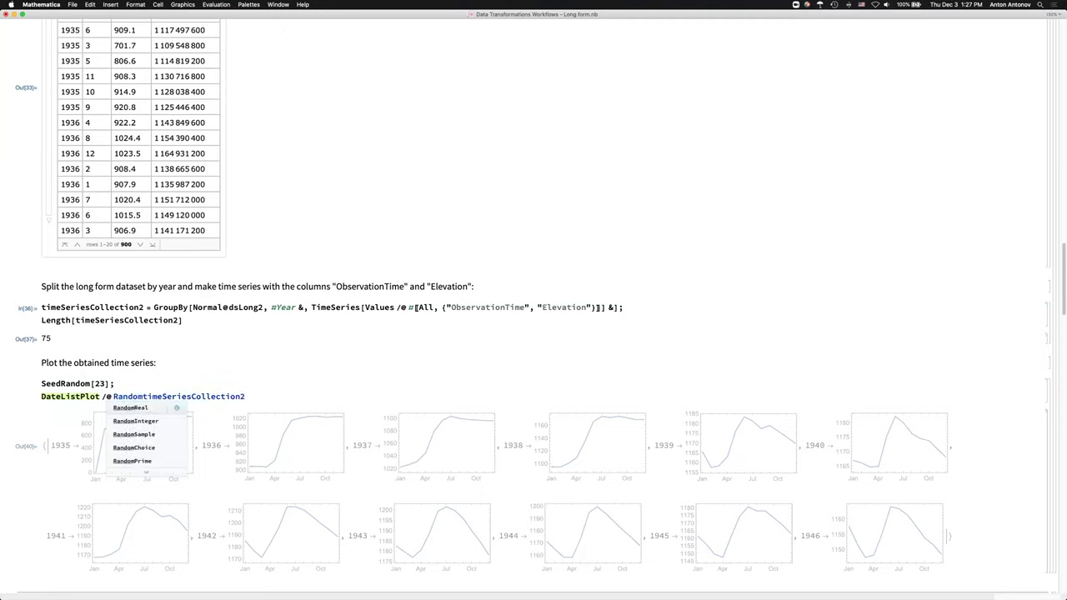
{"action": "type", "text": "S"}
{"action": "key", "text": "Return"}
{"action": "left_click", "coordinate": [317, 396]}
{"action": "type", "text": "]"}
{"action": "key", "text": "Left"}
{"action": "type", "text": ", 4"}
{"action": "key", "text": "shift+Return"}
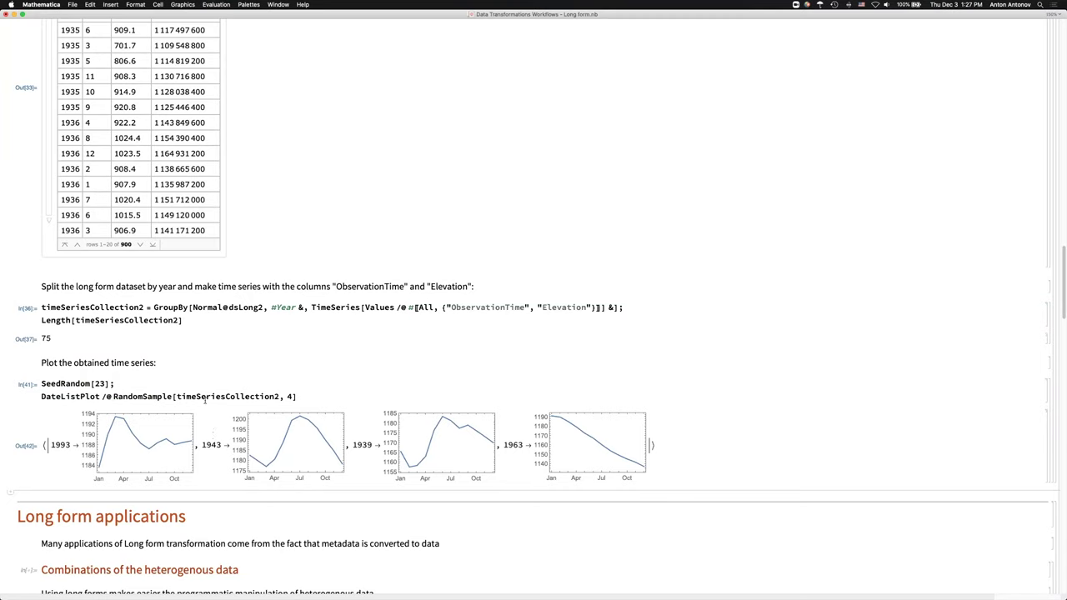
Duplicate the random-sample plot input below its output, change it to use timeSeriesCollection, and evaluate it
{"action": "left_click", "coordinate": [110, 489]}
{"action": "key", "text": "super+l"}
{"action": "left_click", "coordinate": [278, 513]}
{"action": "key", "text": "BackSpace"}
{"action": "key", "text": "shift+Return"}
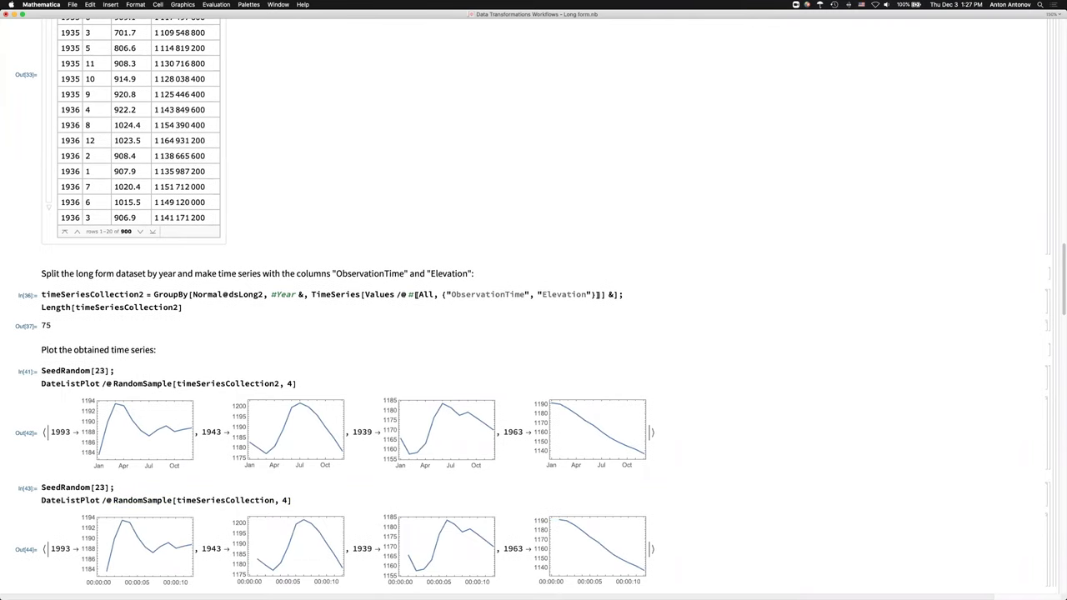
Compare the time axes of the timeSeriesCollection2 and timeSeriesCollection plots, and return to the dsLong2 cell under "Calendar time series"
{"action": "scroll", "coordinate": [166, 480], "scroll_direction": "down", "scroll_amount": 2}
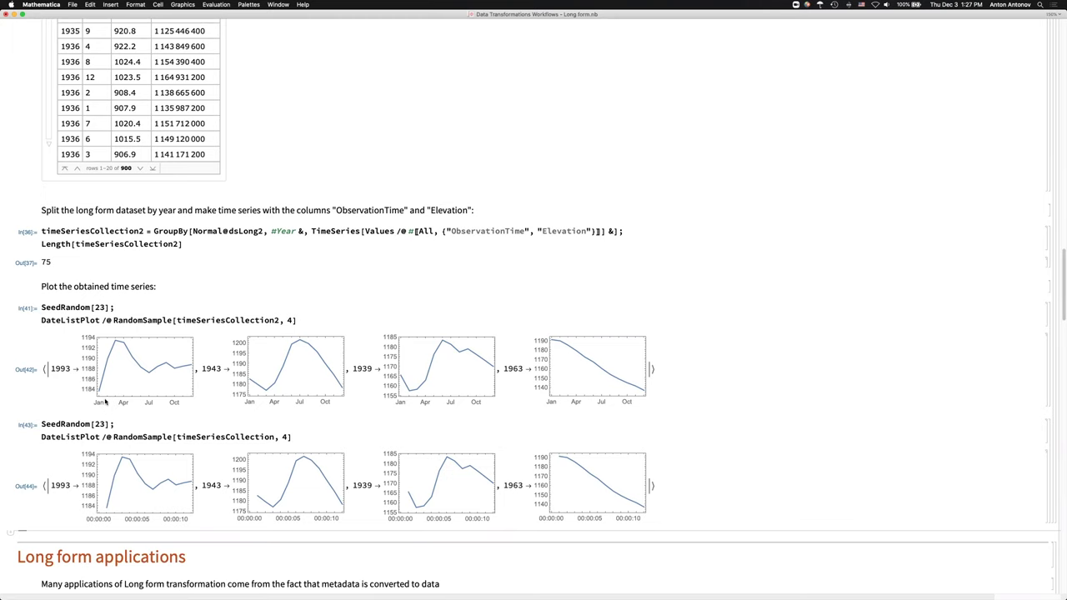
{"action": "scroll", "coordinate": [154, 317], "scroll_direction": "up", "scroll_amount": 3}
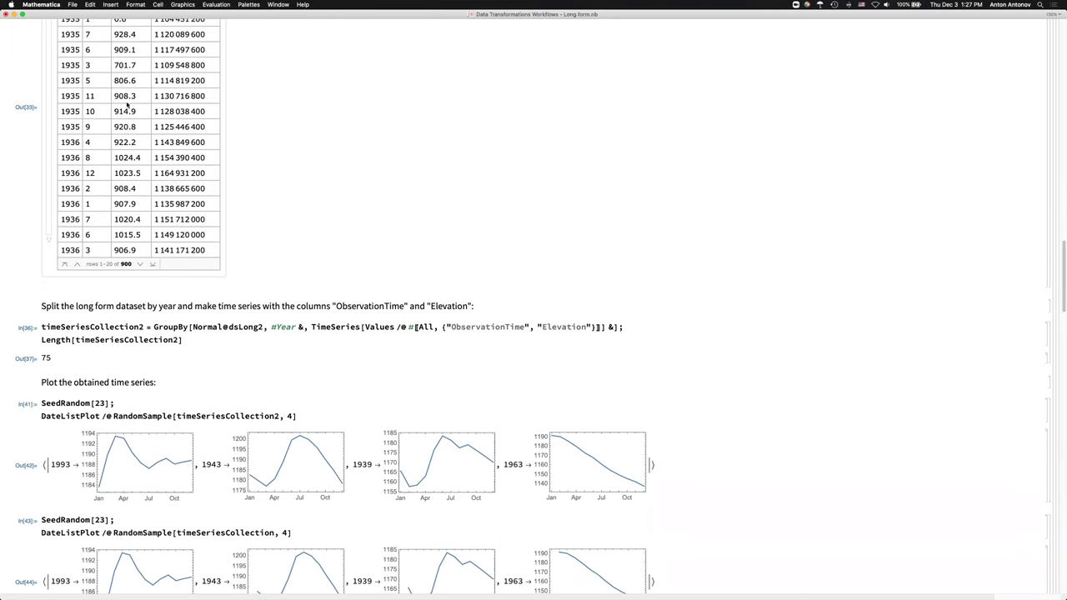
{"action": "scroll", "coordinate": [119, 490], "scroll_direction": "down", "scroll_amount": 2}
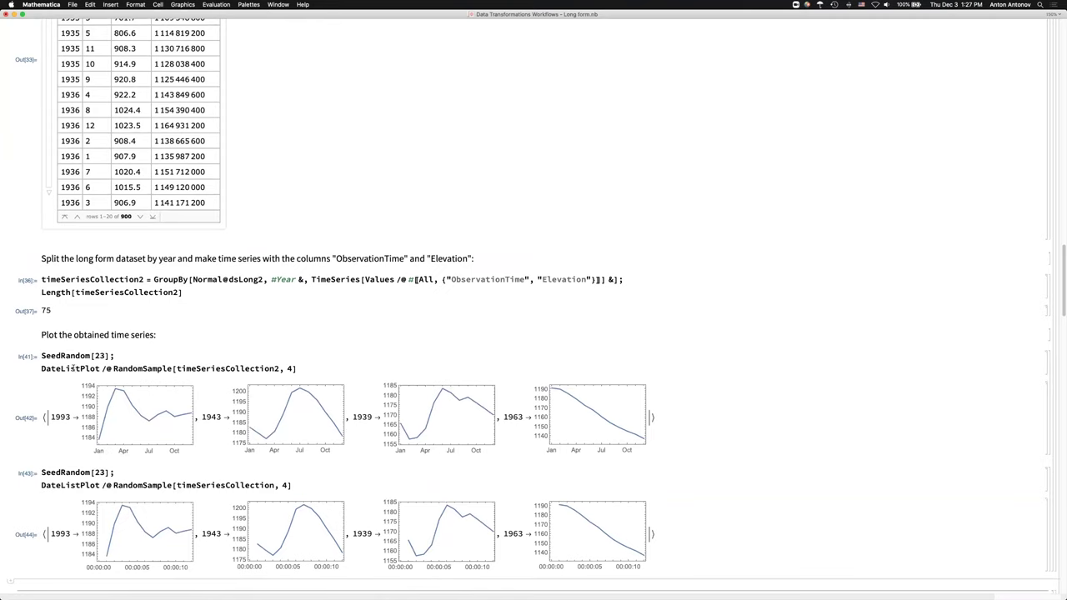
{"action": "scroll", "coordinate": [118, 398], "scroll_direction": "down", "scroll_amount": 2}
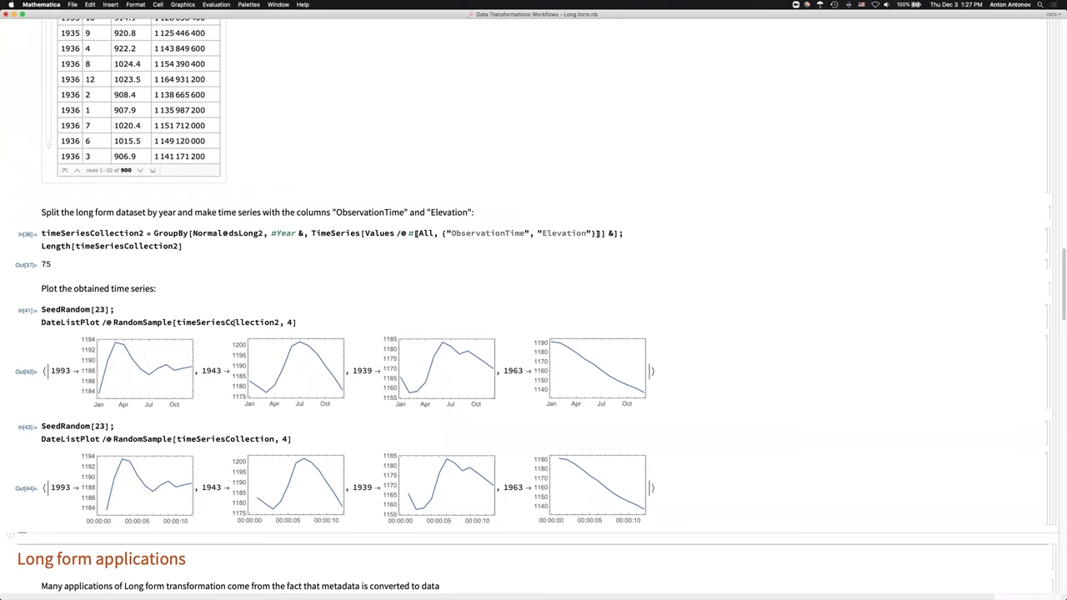
{"action": "double_click", "coordinate": [234, 321]}
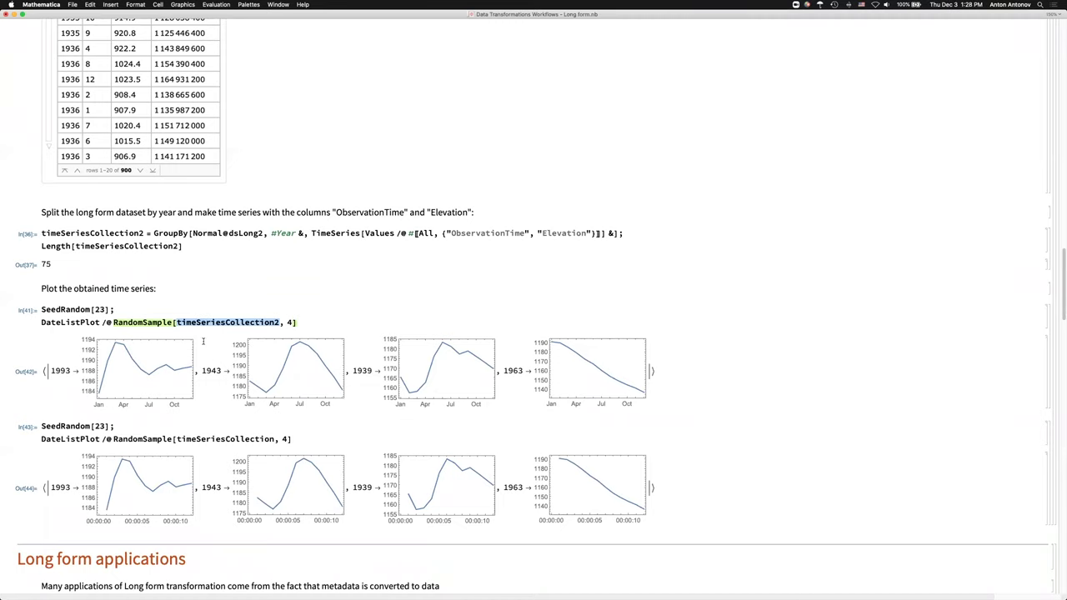
{"action": "scroll", "coordinate": [203, 341], "scroll_direction": "up", "scroll_amount": 15}
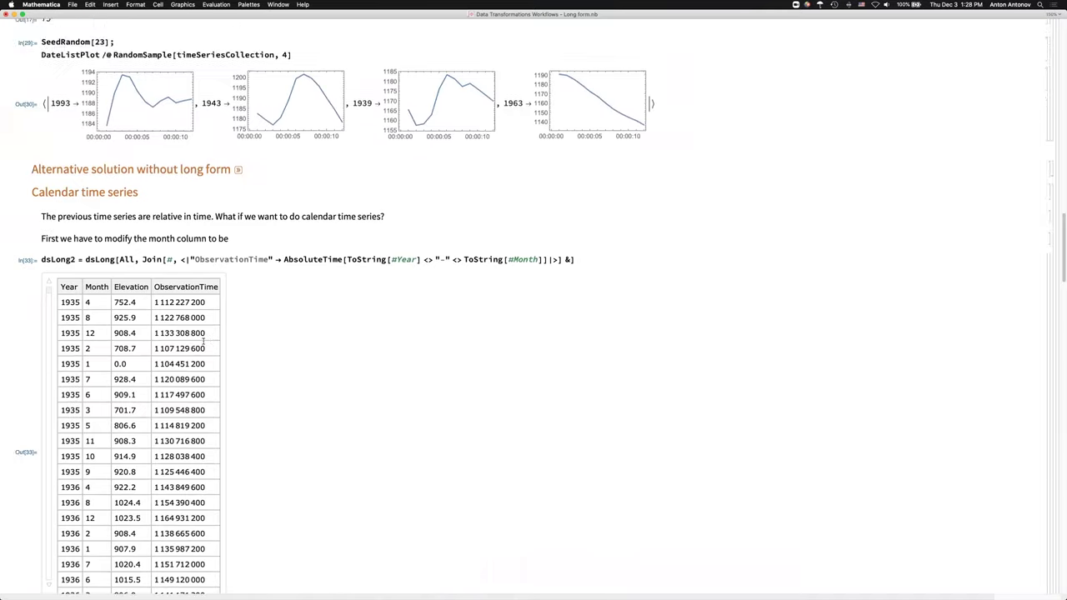
Collapse the "Calendar time series" section and expand "Alternative solution without long form"
{"action": "scroll", "coordinate": [203, 341], "scroll_direction": "up", "scroll_amount": 3}
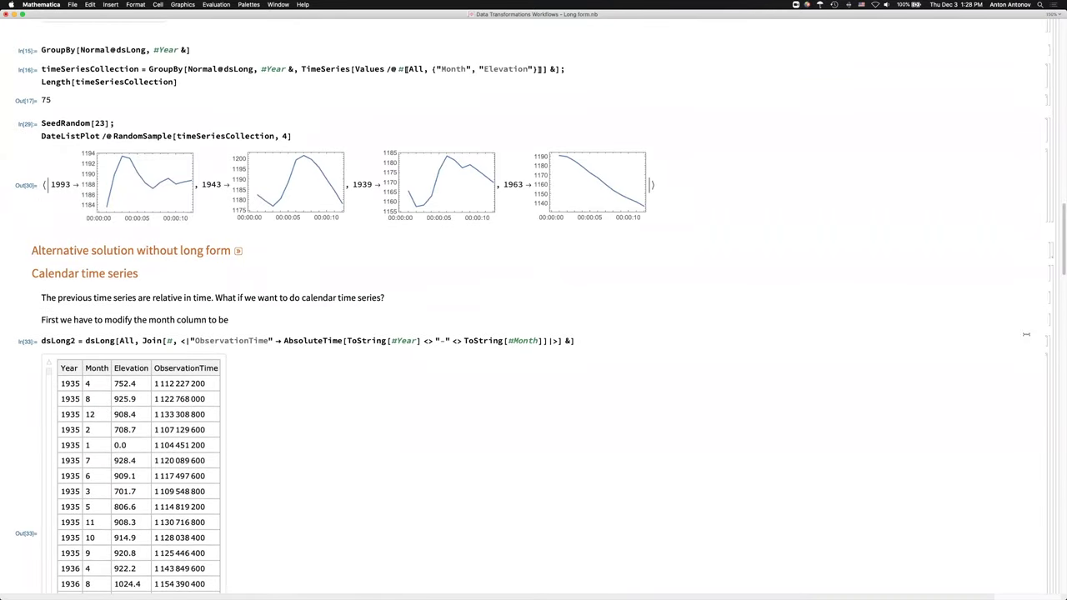
{"action": "double_click", "coordinate": [1052, 267]}
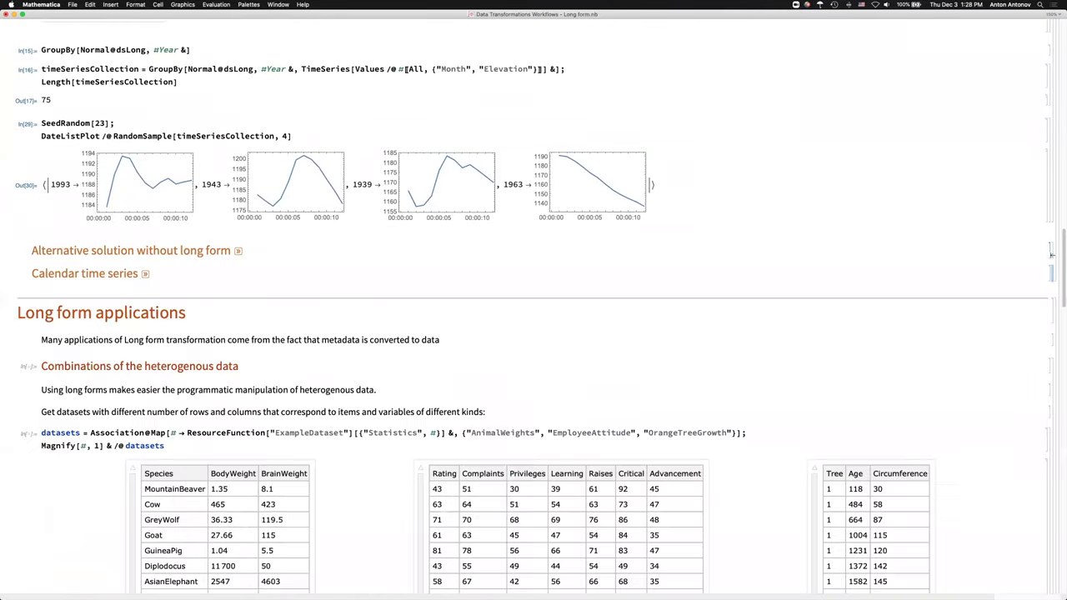
{"action": "double_click", "coordinate": [1052, 250]}
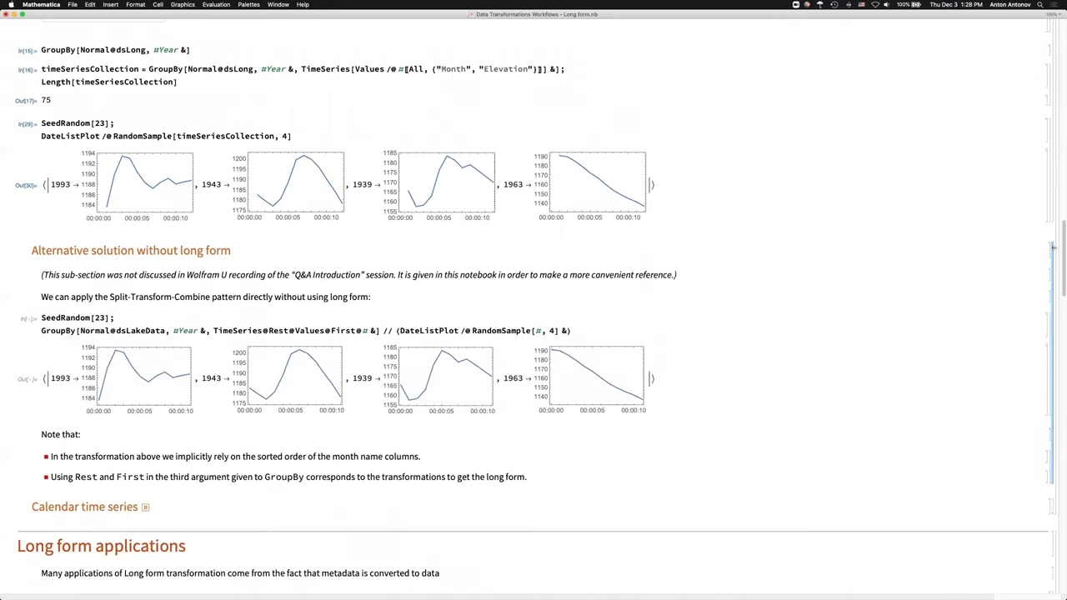
Move the whole "Alternative solution without long form" section below the collapsed "Calendar time series" section
{"action": "double_click", "coordinate": [1053, 249]}
{"action": "left_click", "coordinate": [757, 267]}
{"action": "key", "text": "ctrl+z"}
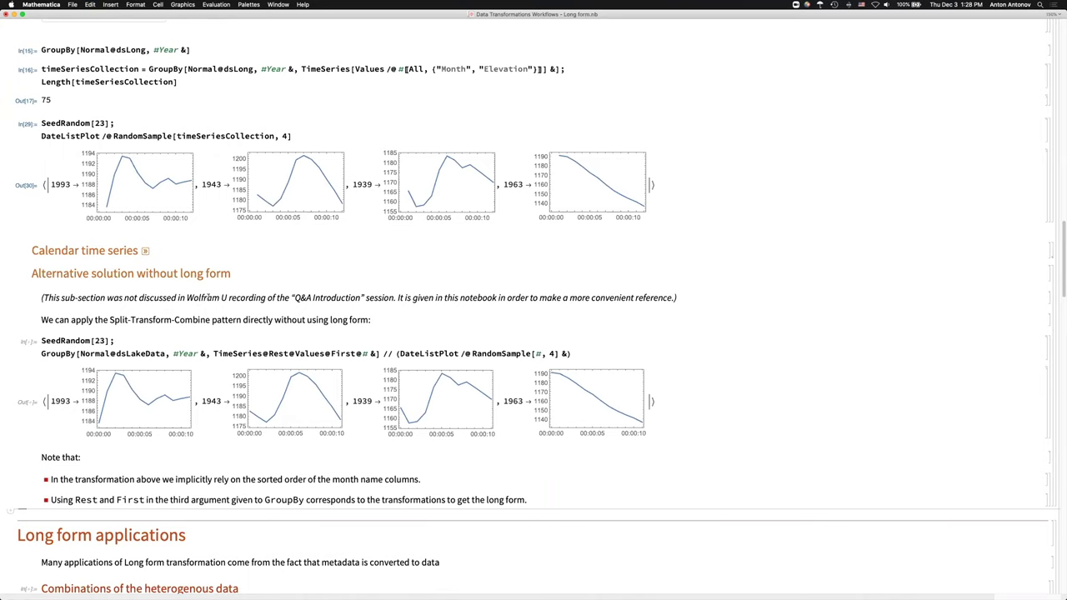
Review the flow chart under "What workflows considered?" and return to the "Alternative solution without long form" section
{"action": "scroll", "coordinate": [208, 297], "scroll_direction": "up", "scroll_amount": 15}
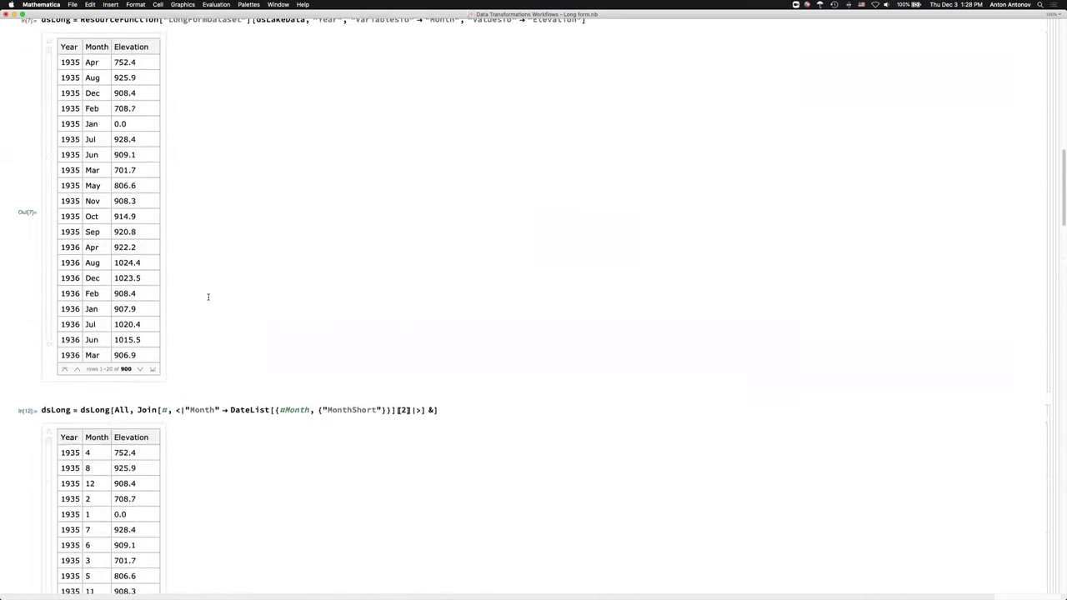
{"action": "scroll", "coordinate": [208, 297], "scroll_direction": "up", "scroll_amount": 15}
{"action": "scroll", "coordinate": [138, 233], "scroll_direction": "down", "scroll_amount": 5}
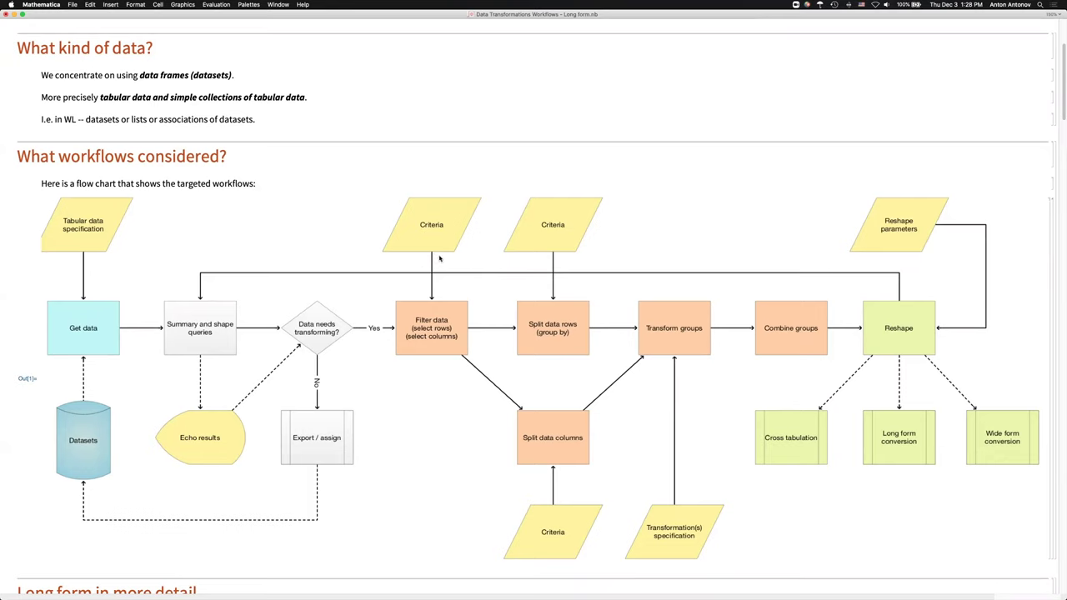
{"action": "scroll", "coordinate": [439, 259], "scroll_direction": "down", "scroll_amount": 2}
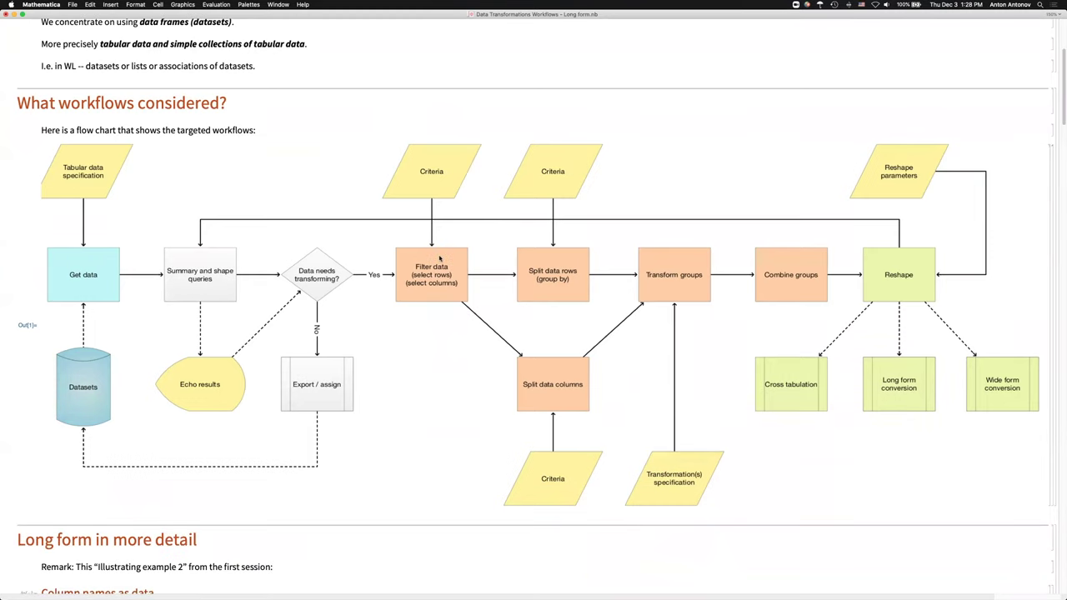
{"action": "scroll", "coordinate": [439, 258], "scroll_direction": "down", "scroll_amount": 20}
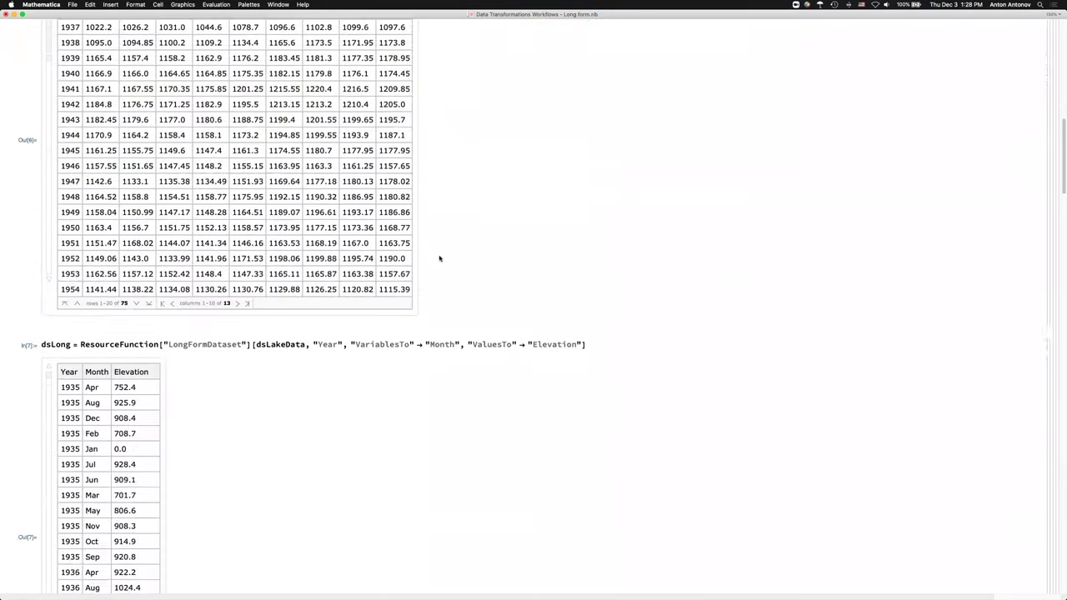
{"action": "scroll", "coordinate": [440, 258], "scroll_direction": "down", "scroll_amount": 20}
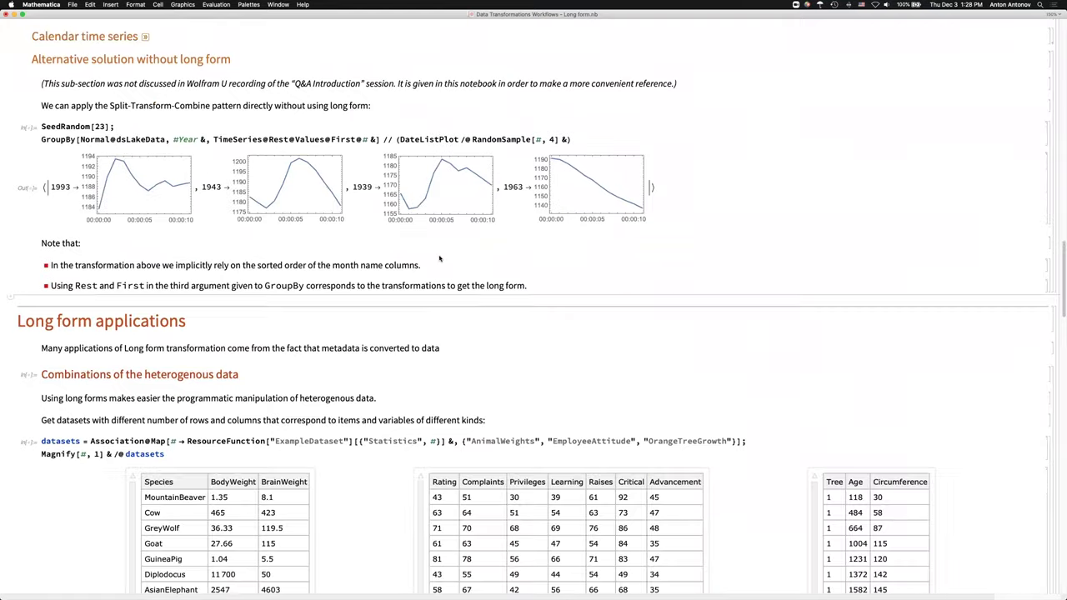
{"action": "scroll", "coordinate": [439, 260], "scroll_direction": "down", "scroll_amount": 13}
{"action": "scroll", "coordinate": [440, 260], "scroll_direction": "up", "scroll_amount": 17}
{"action": "scroll", "coordinate": [439, 260], "scroll_direction": "up", "scroll_amount": 15}
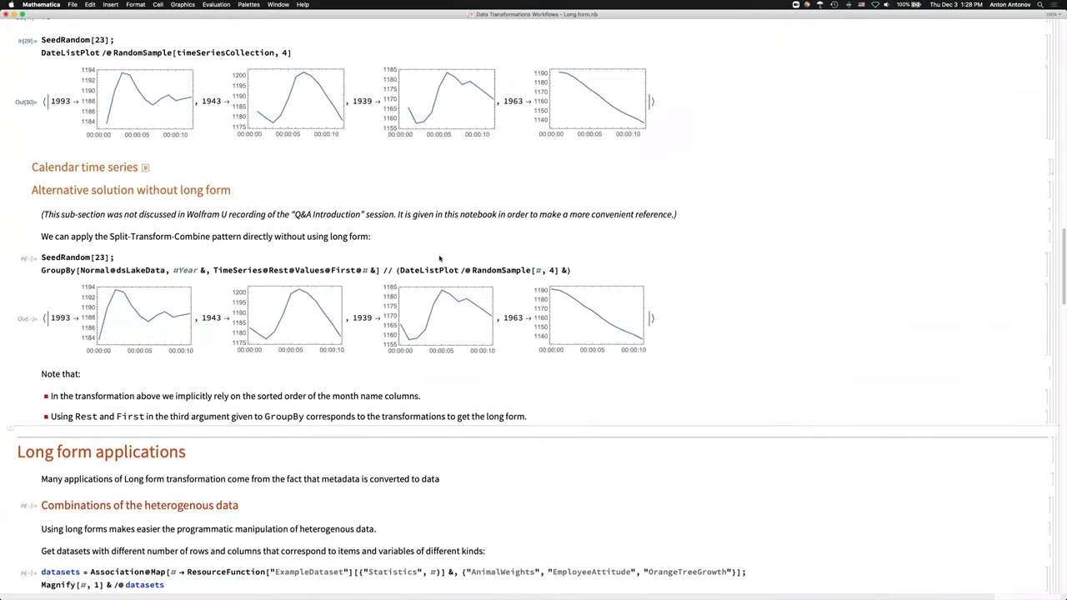
Copy the GroupBy part of the alternative solution into a new cell above it as GroupBy[Normal@dsLakeData, #Year &], and evaluate it
{"action": "double_click", "coordinate": [163, 297]}
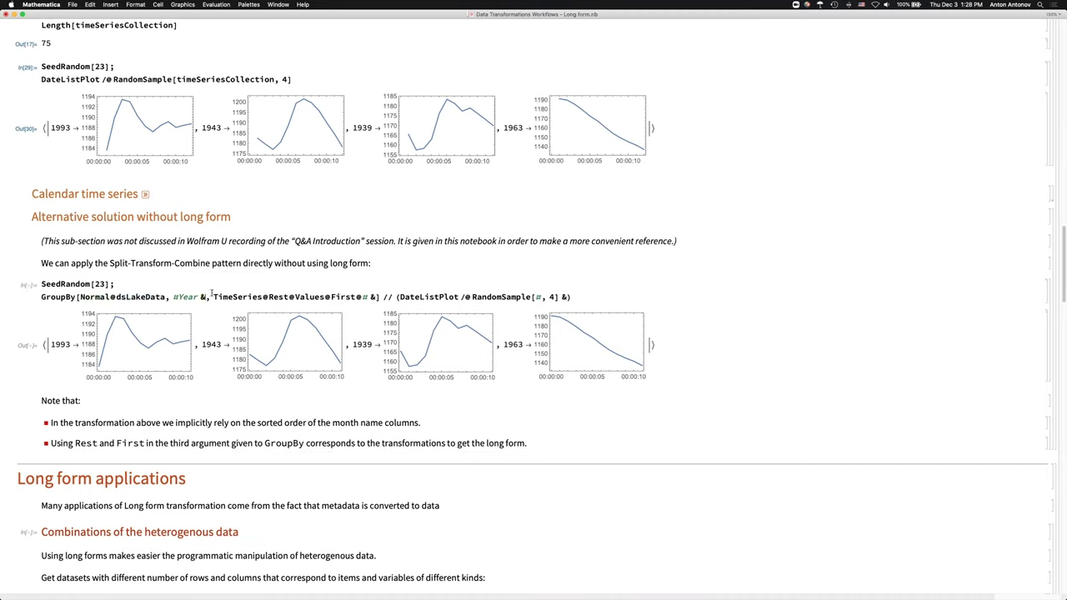
{"action": "left_click_drag", "start_coordinate": [210, 297], "coordinate": [42, 290]}
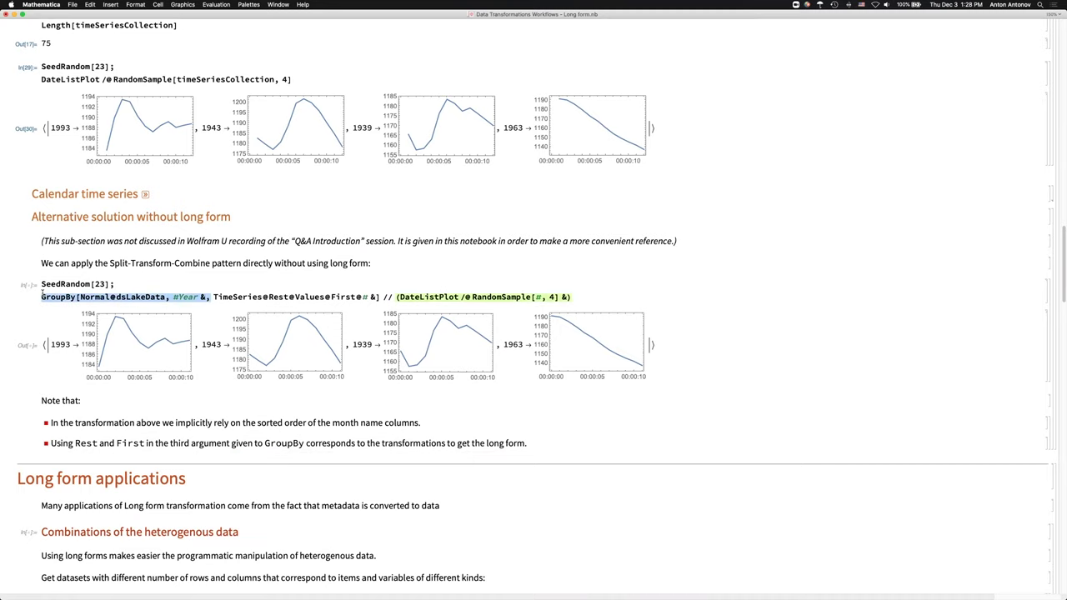
{"action": "key", "text": "super+c"}
{"action": "left_click", "coordinate": [41, 277]}
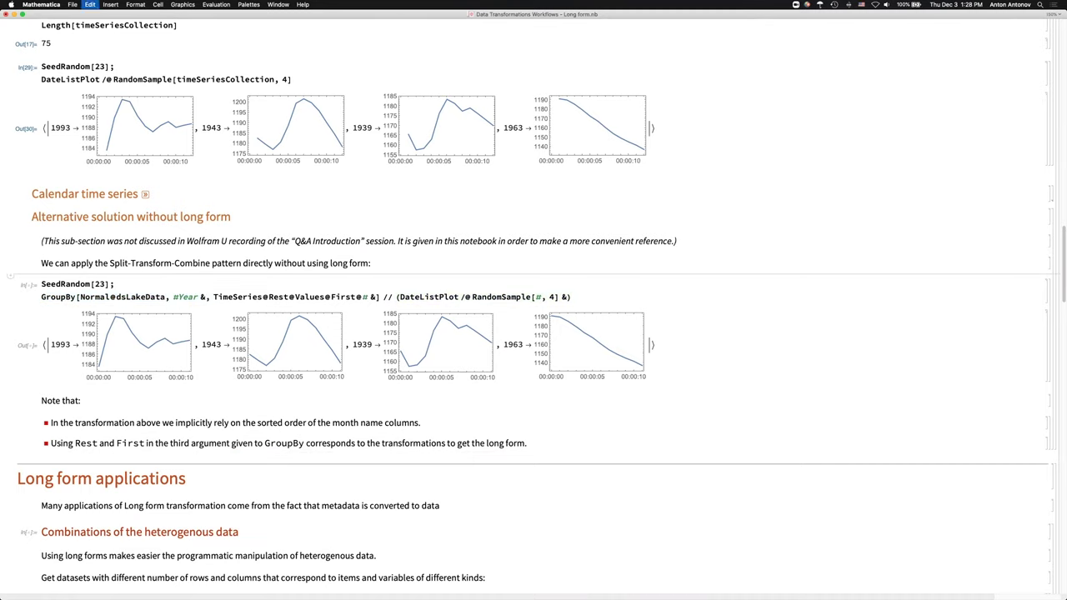
{"action": "key", "text": "super+v"}
{"action": "key", "text": "BackSpace"}
{"action": "type", "text": "]"}
{"action": "key", "text": "shift+Return"}
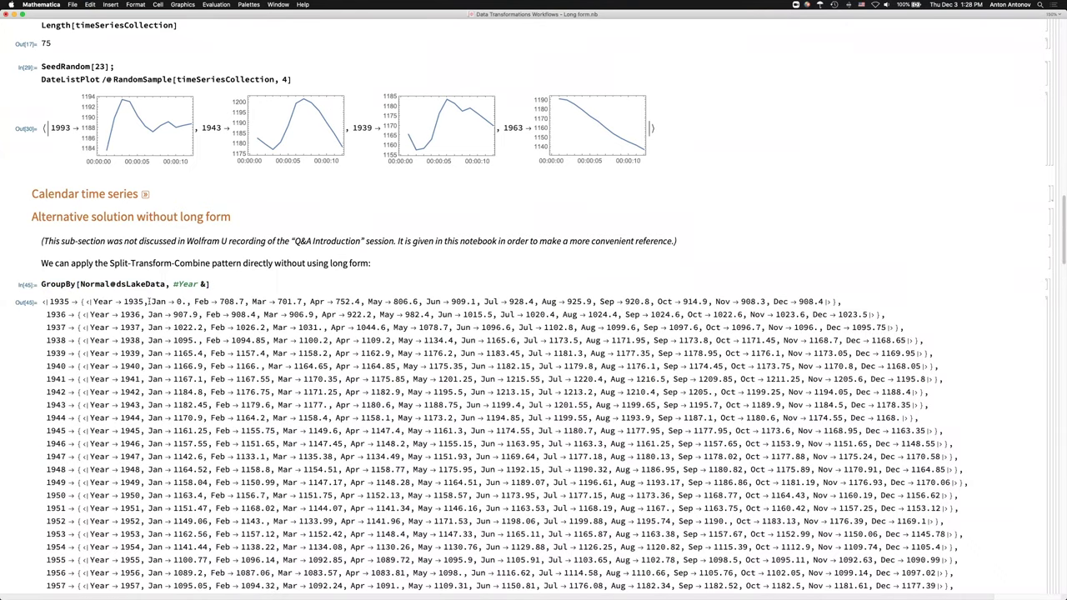
Highlight the year and month entries of the 1935 record in the GroupBy output, and remove that temporary cell
{"action": "left_click_drag", "start_coordinate": [150, 302], "coordinate": [82, 302]}
{"action": "left_click_drag", "start_coordinate": [152, 302], "coordinate": [712, 302]}
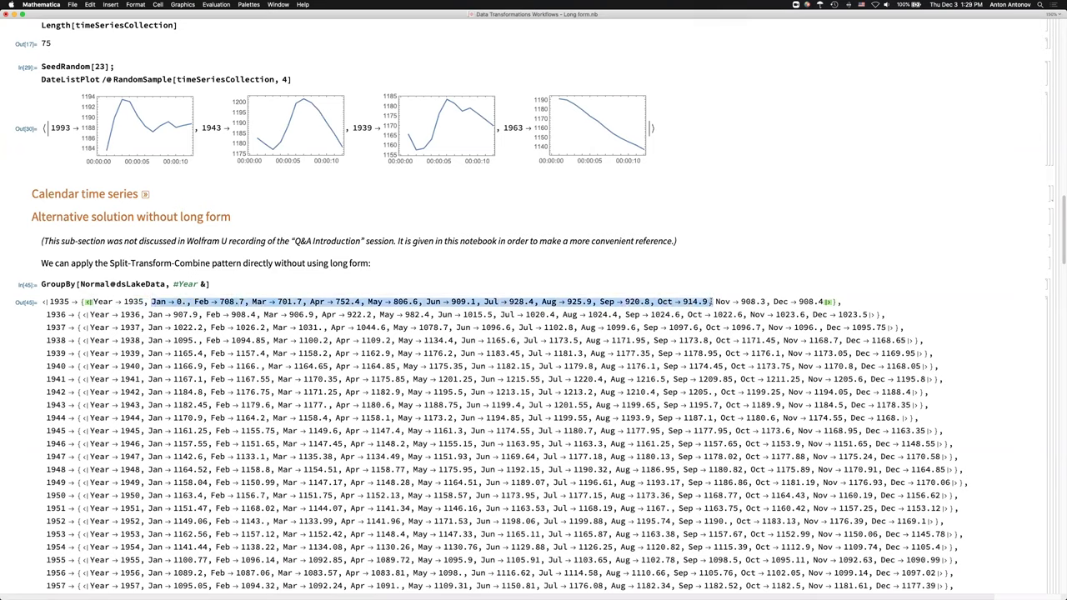
{"action": "left_click", "coordinate": [215, 281]}
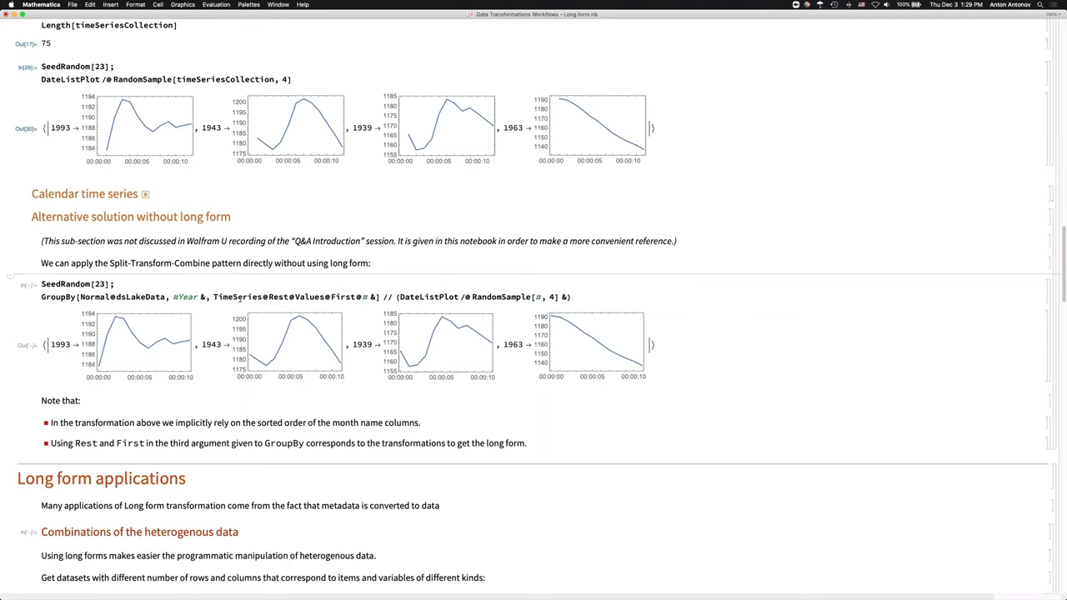
Evaluate dsLakeData in a temporary cell above the alternative solution code, and delete the cell with its output
{"action": "double_click", "coordinate": [156, 297]}
{"action": "key", "text": "super+c"}
{"action": "left_click", "coordinate": [156, 278]}
{"action": "key", "text": "super+v"}
{"action": "key", "text": "shift+Return"}
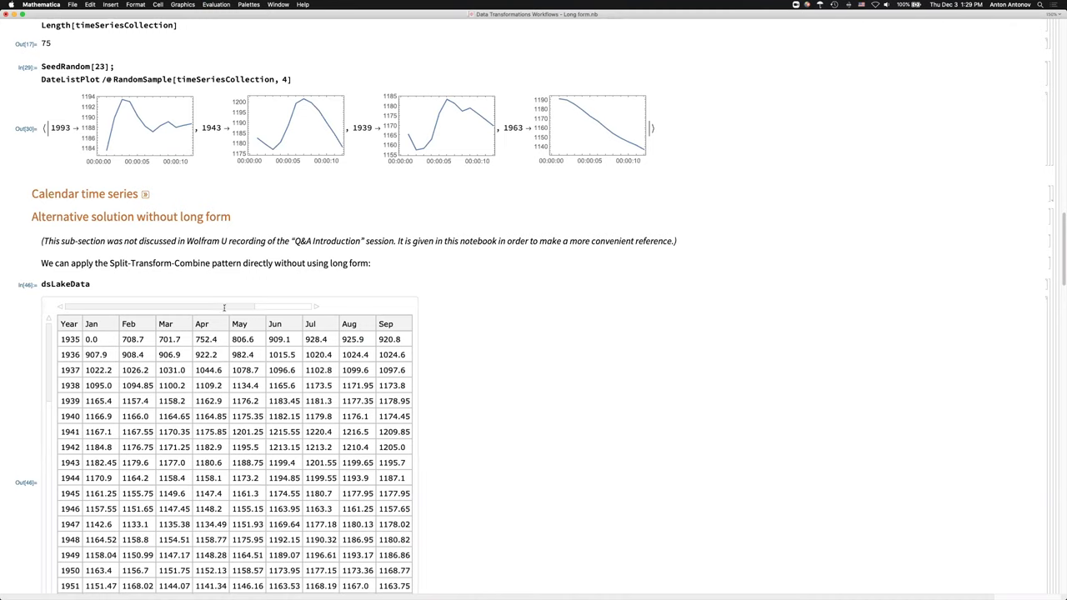
{"action": "key", "text": "Delete"}
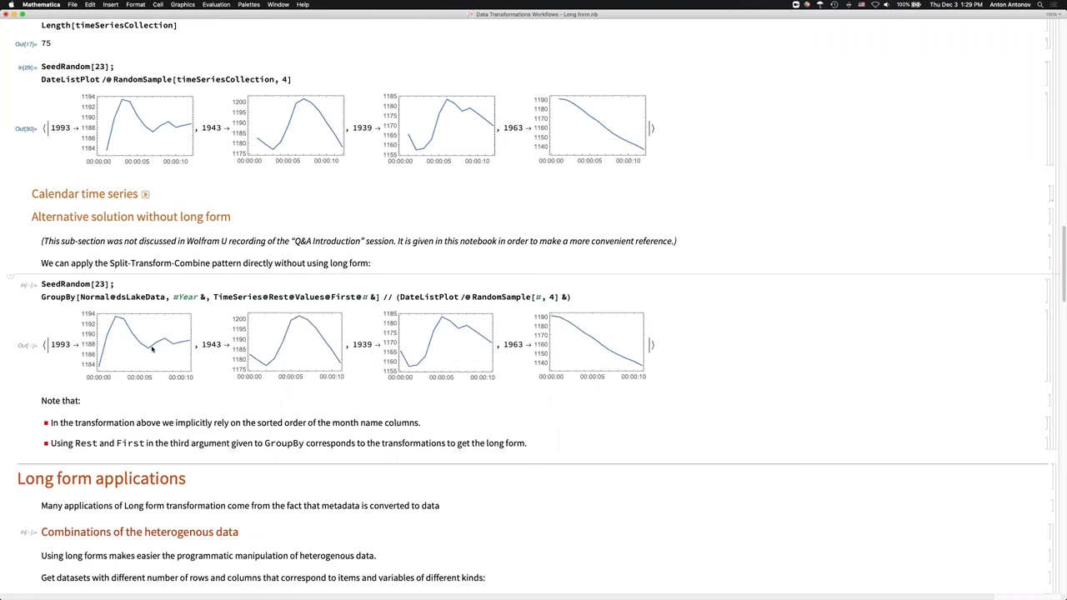
Display the plWorkflows flow chart in a temporary cell below the "Note that:" list, and delete it after viewing
{"action": "scroll", "coordinate": [134, 363], "scroll_direction": "down", "scroll_amount": 10}
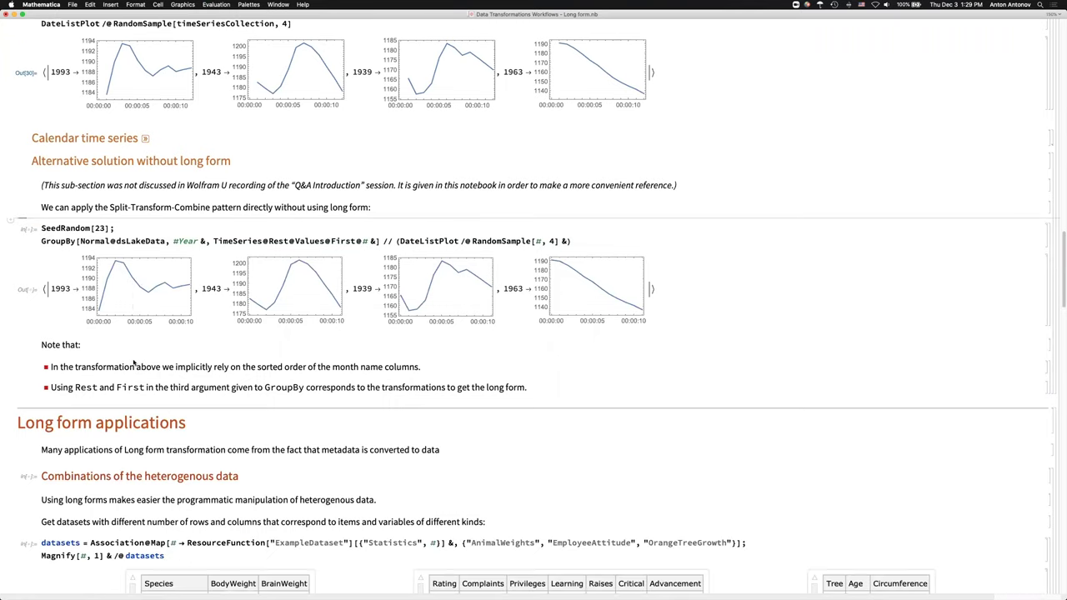
{"action": "scroll", "coordinate": [134, 362], "scroll_direction": "down", "scroll_amount": 3}
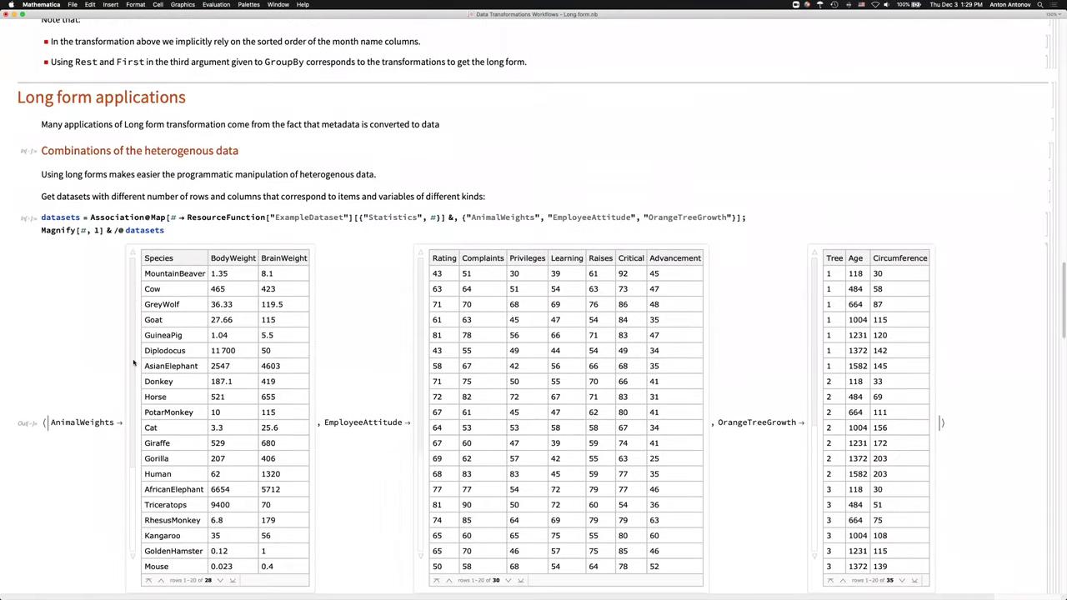
{"action": "scroll", "coordinate": [134, 363], "scroll_direction": "up", "scroll_amount": 10}
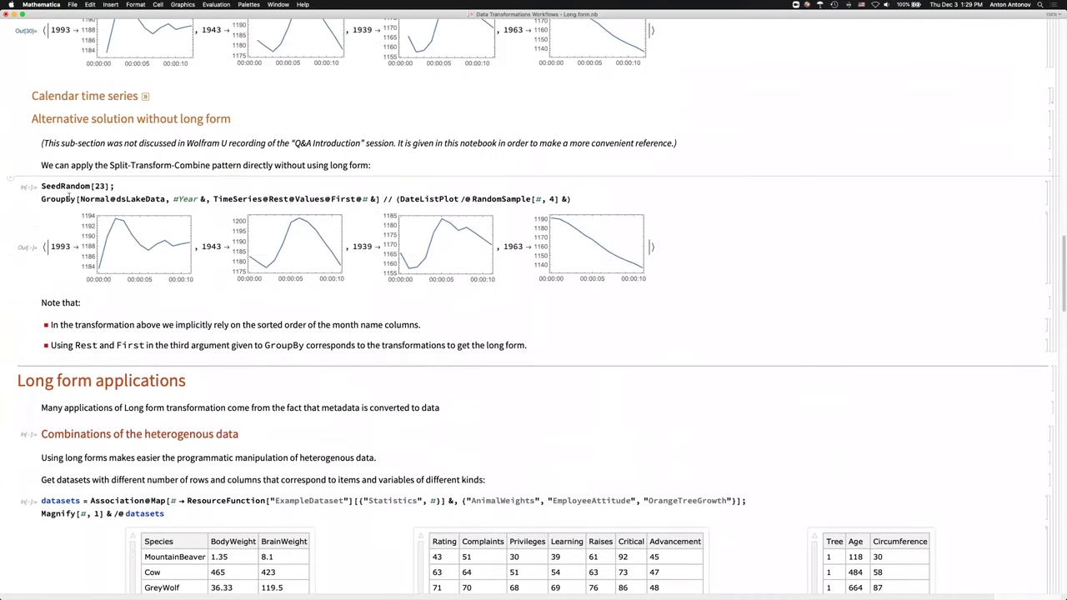
{"action": "left_click", "coordinate": [91, 364]}
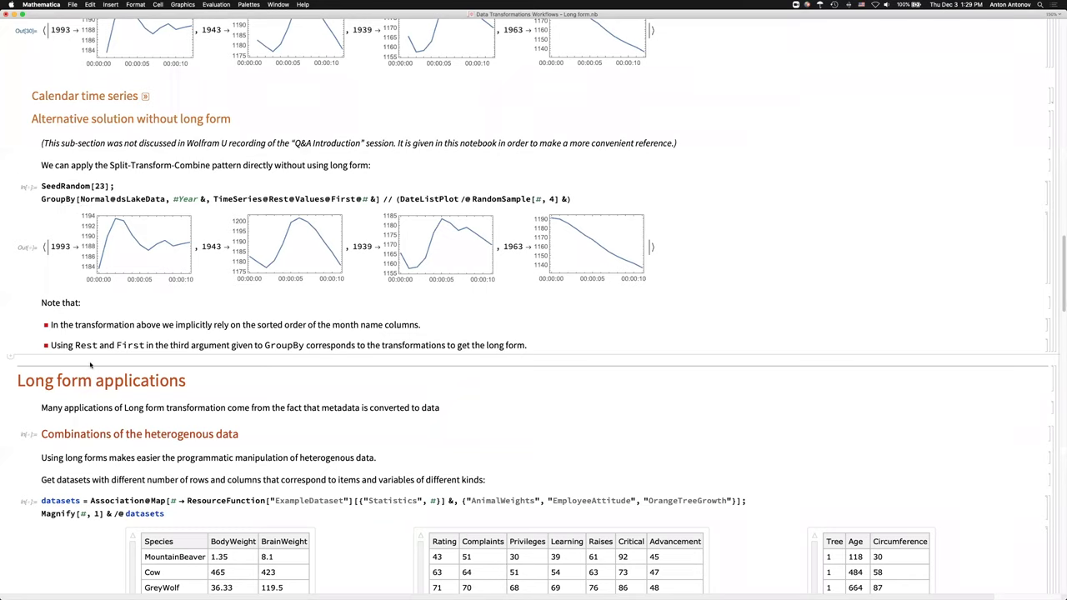
{"action": "type", "text": "pl"}
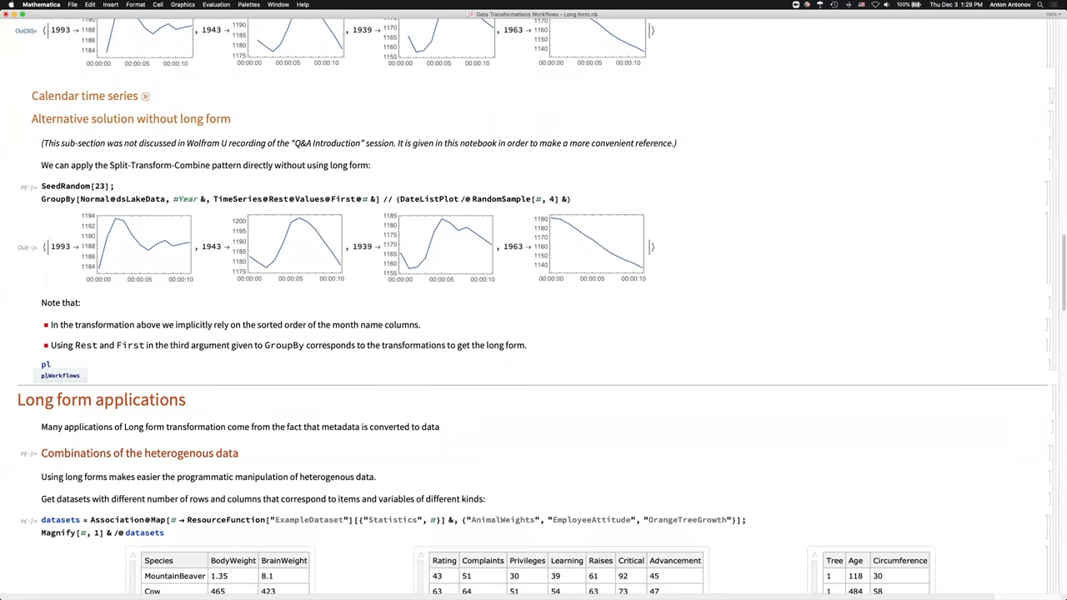
{"action": "key", "text": "Tab"}
{"action": "key", "text": "shift+Return"}
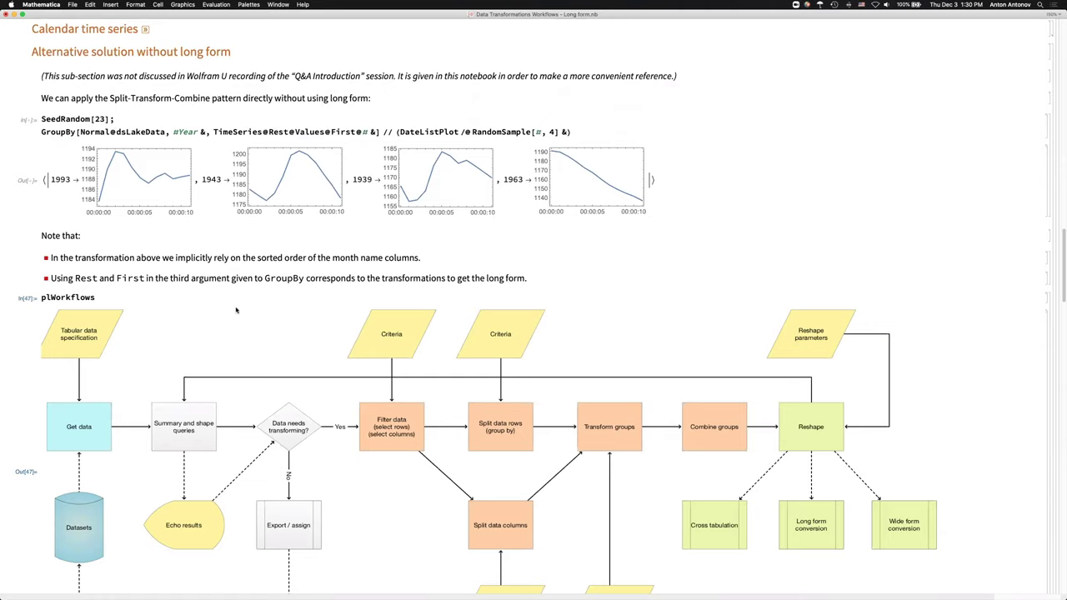
{"action": "scroll", "coordinate": [236, 310], "scroll_direction": "down", "scroll_amount": 2}
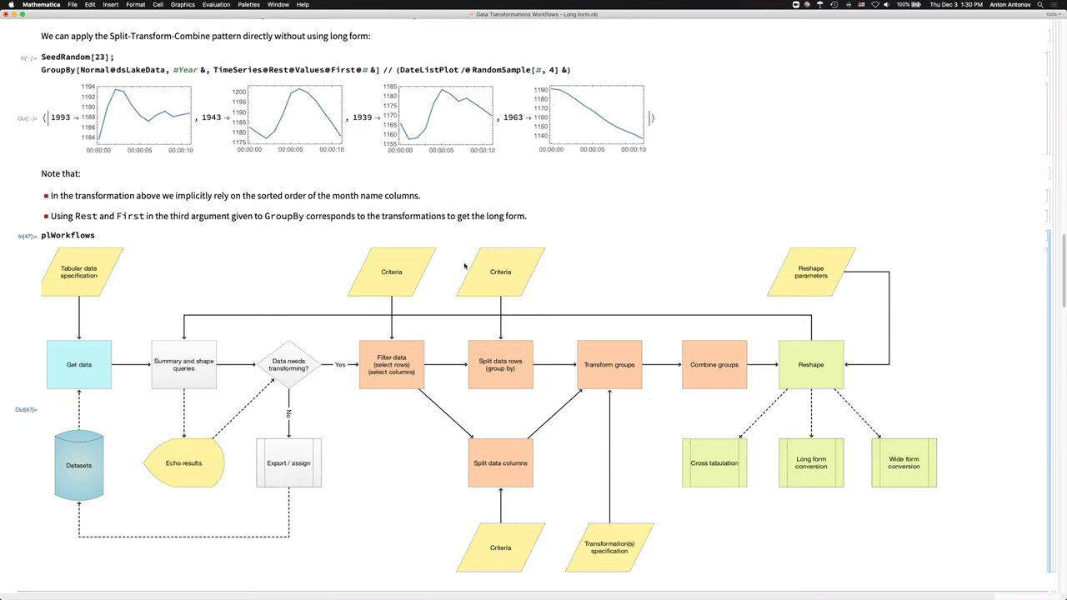
{"action": "key", "text": "Delete"}
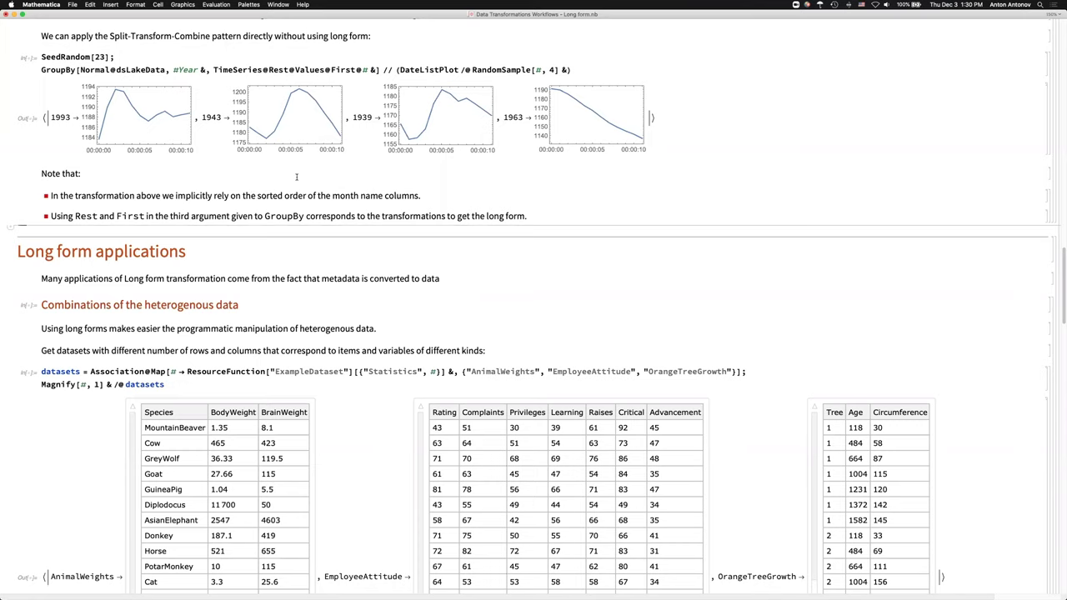
Evaluate the datasets cell under "Combinations of the heterogenous data" to load AnimalWeights, EmployeeAttitude and OrangeTreeGrowth
{"action": "scroll", "coordinate": [296, 177], "scroll_direction": "down", "scroll_amount": 5}
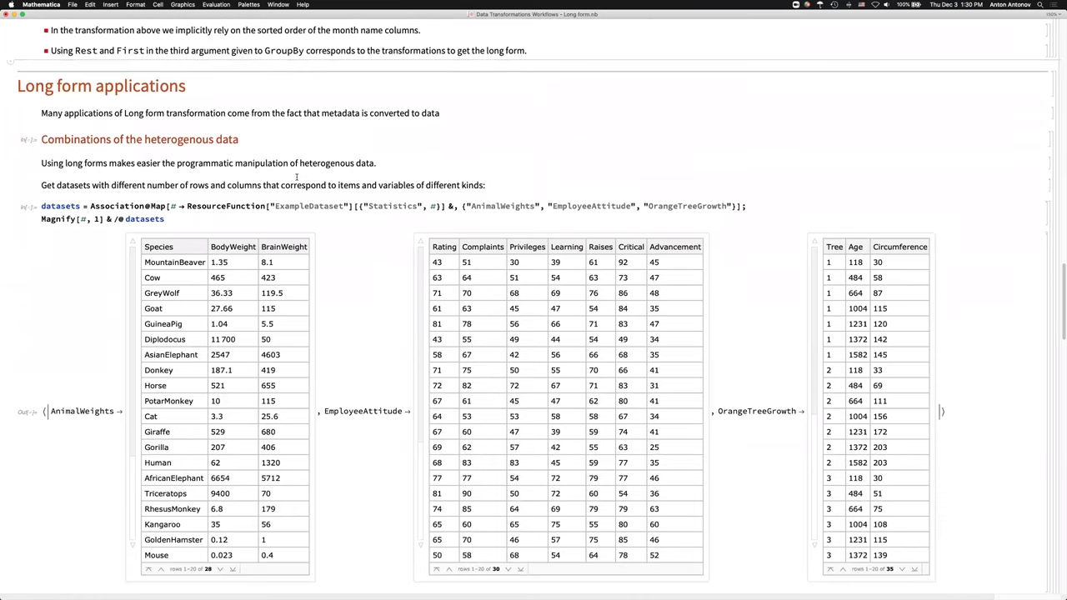
{"action": "scroll", "coordinate": [296, 177], "scroll_direction": "down", "scroll_amount": 1}
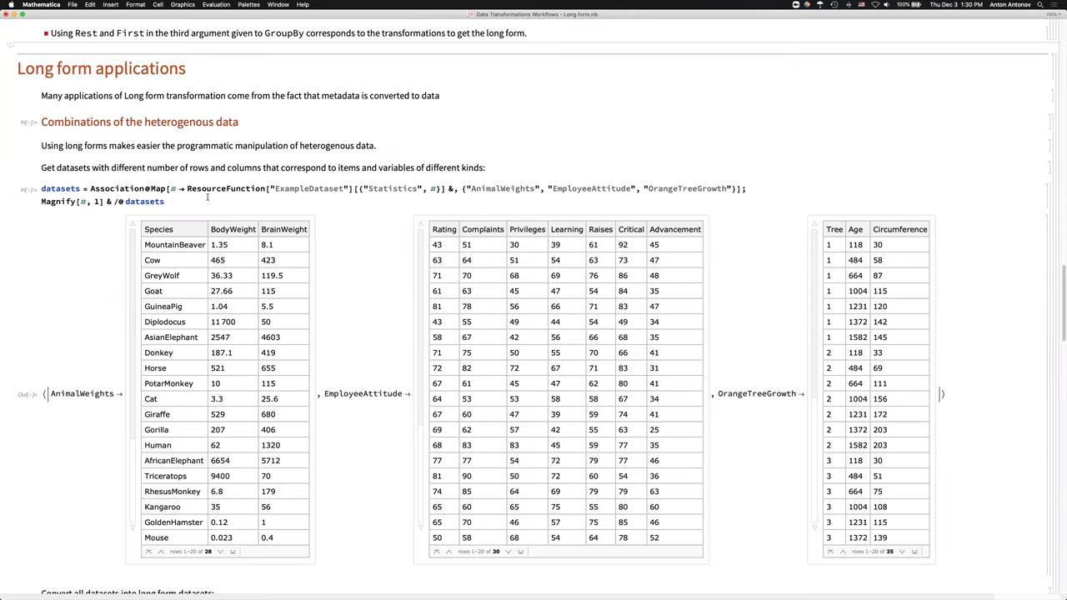
{"action": "key", "text": "shift+Return"}
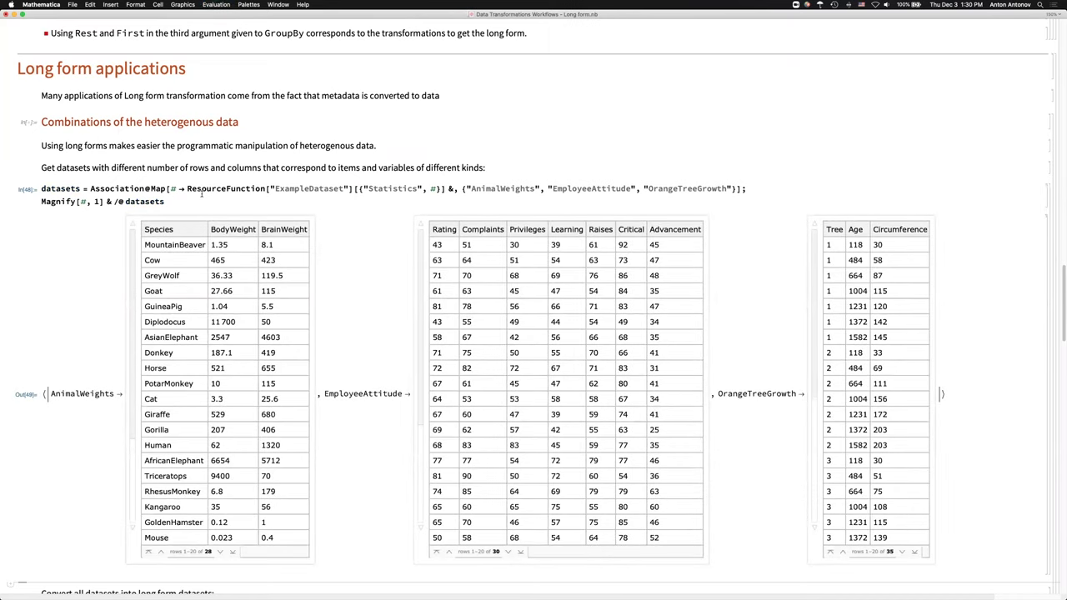
Examine the columns of the three example datasets and the cell below that converts them all into long form
{"action": "scroll", "coordinate": [201, 194], "scroll_direction": "down", "scroll_amount": 2}
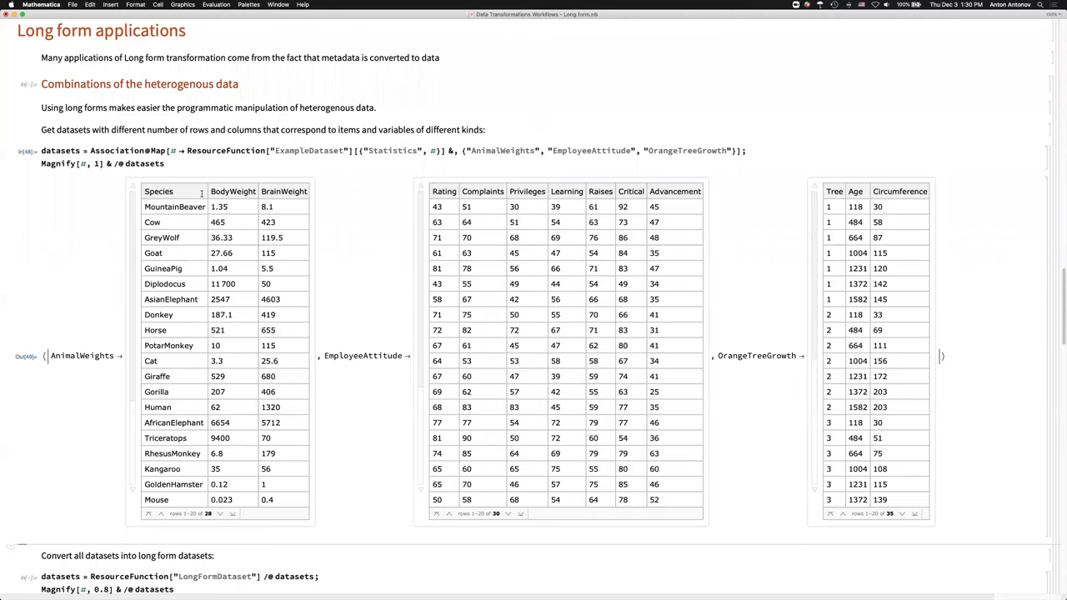
{"action": "scroll", "coordinate": [201, 195], "scroll_direction": "down", "scroll_amount": 1}
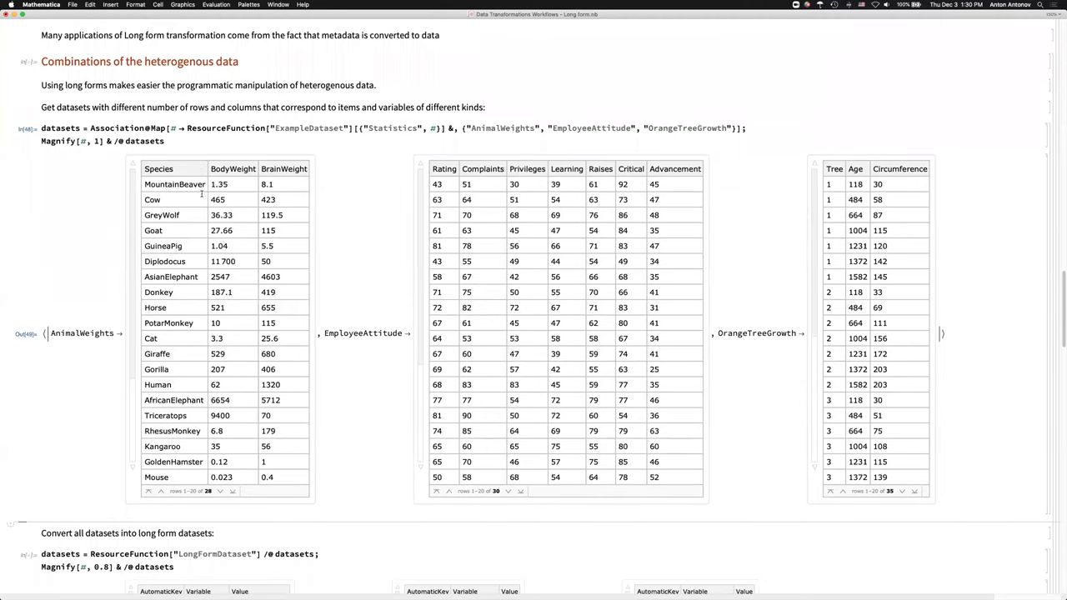
{"action": "scroll", "coordinate": [201, 194], "scroll_direction": "down", "scroll_amount": 1}
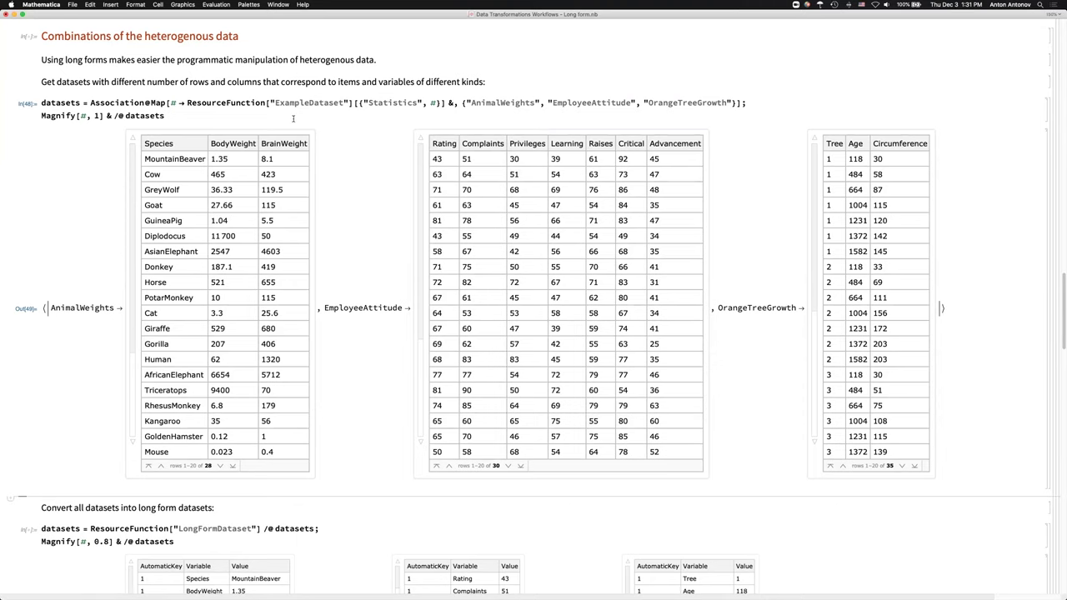
{"action": "scroll", "coordinate": [293, 118], "scroll_direction": "down", "scroll_amount": 2}
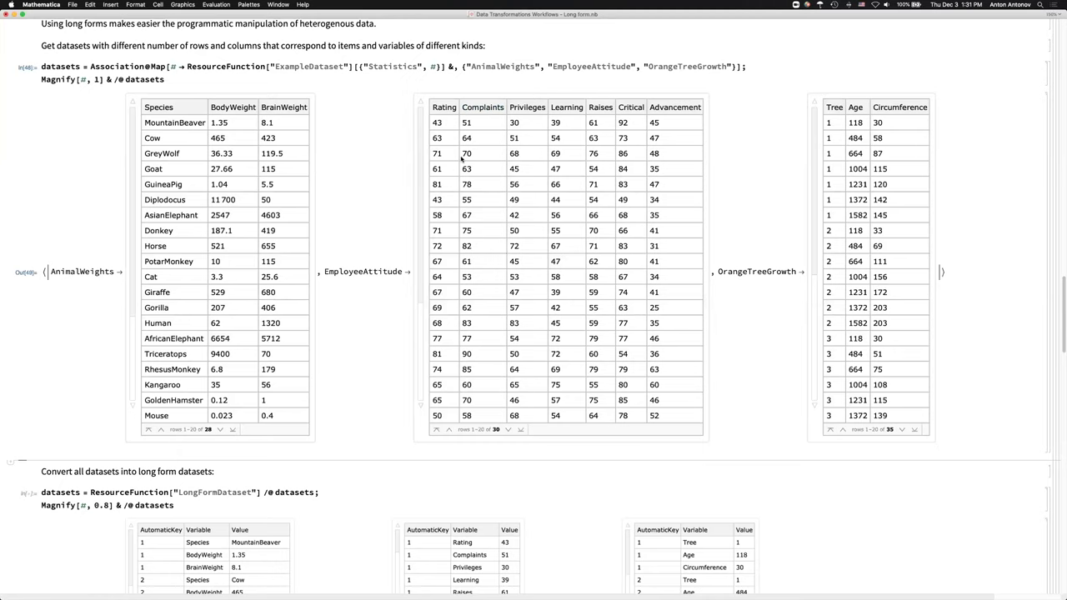
{"action": "scroll", "coordinate": [462, 169], "scroll_direction": "down", "scroll_amount": 5}
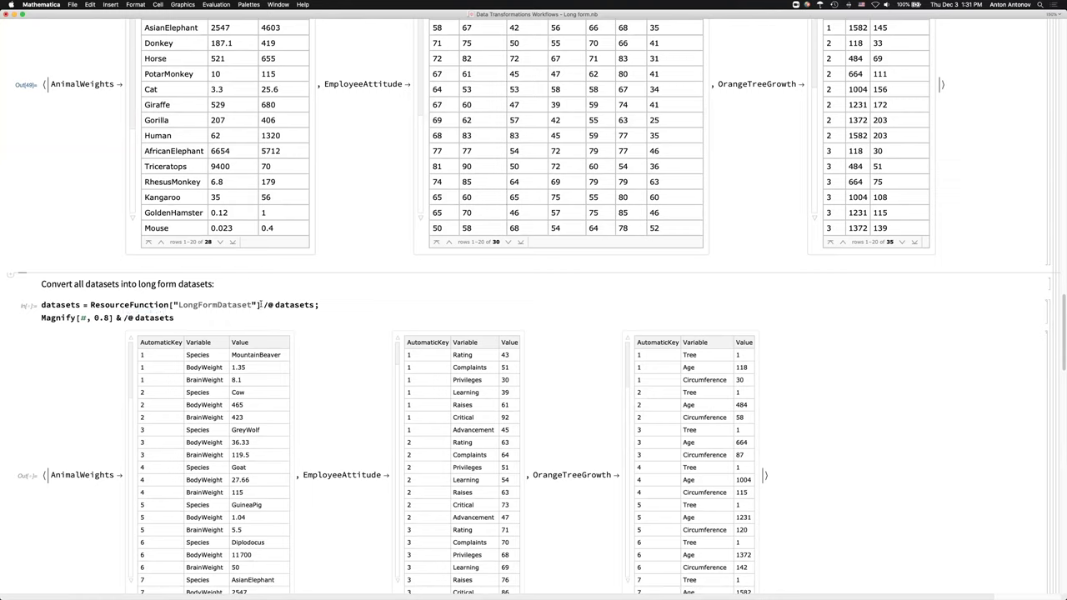
{"action": "scroll", "coordinate": [261, 304], "scroll_direction": "up", "scroll_amount": 5}
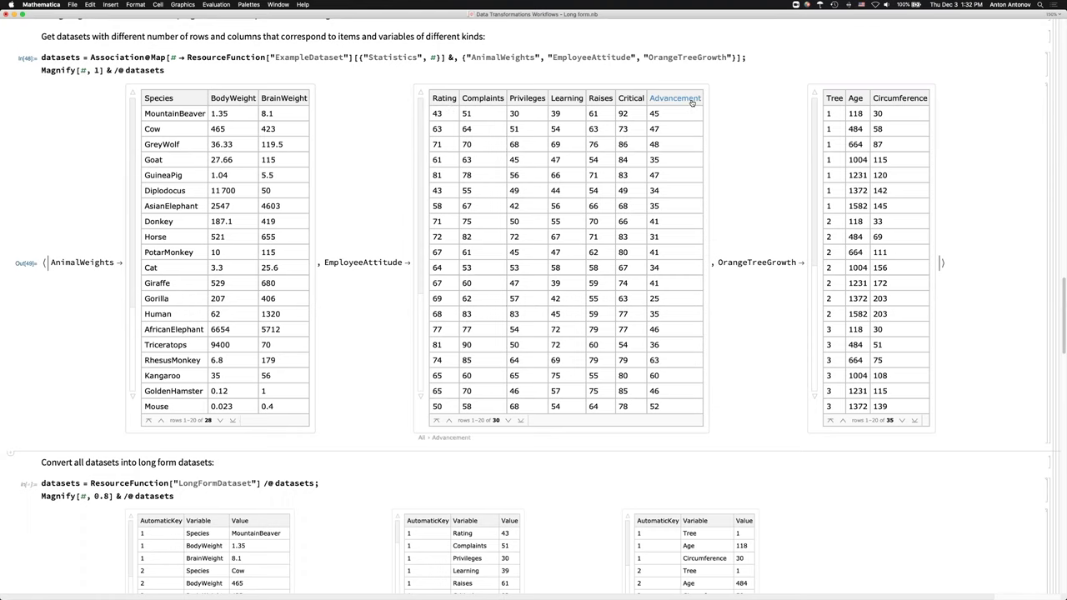
Compare the three example datasets with their long form versions under "Convert all datasets into long form datasets"
{"action": "scroll", "coordinate": [362, 266], "scroll_direction": "down", "scroll_amount": 5}
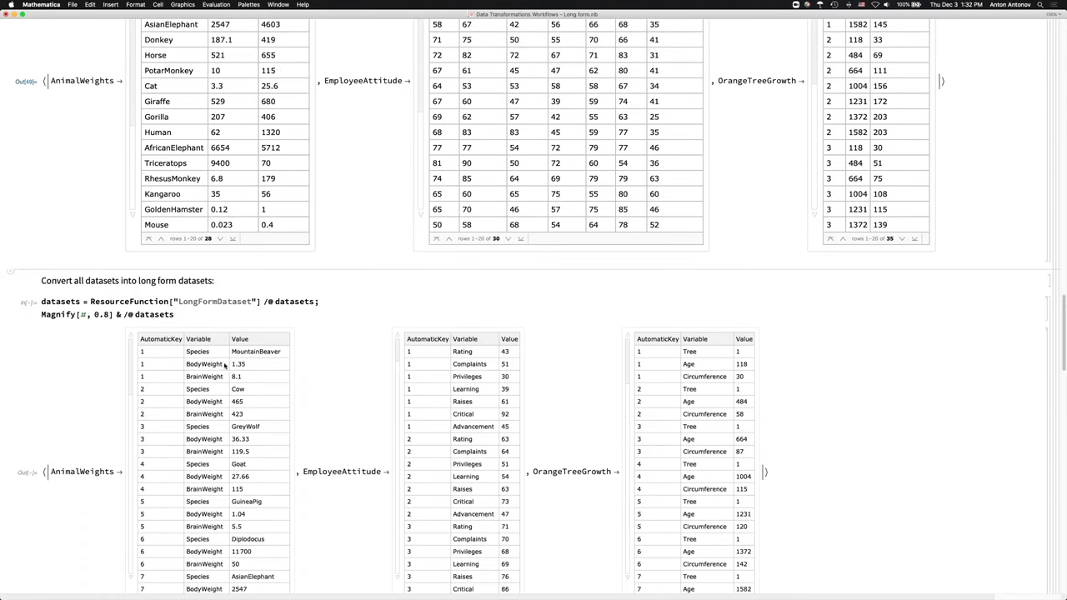
{"action": "scroll", "coordinate": [142, 353], "scroll_direction": "up", "scroll_amount": 1}
{"action": "scroll", "coordinate": [141, 353], "scroll_direction": "up", "scroll_amount": 3}
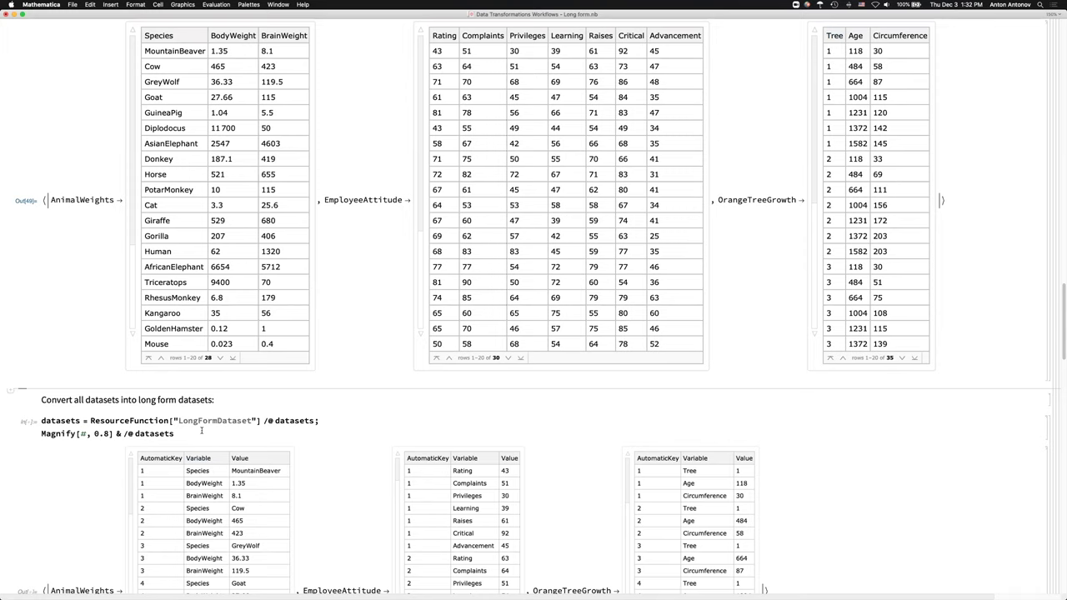
{"action": "scroll", "coordinate": [201, 431], "scroll_direction": "down", "scroll_amount": 5}
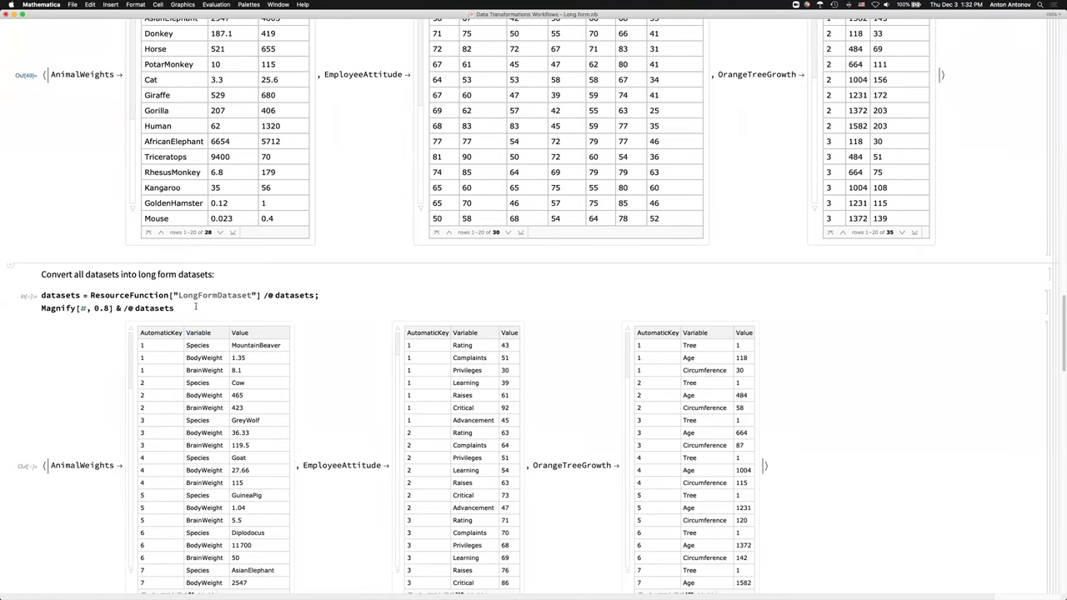
{"action": "scroll", "coordinate": [197, 308], "scroll_direction": "down", "scroll_amount": 4}
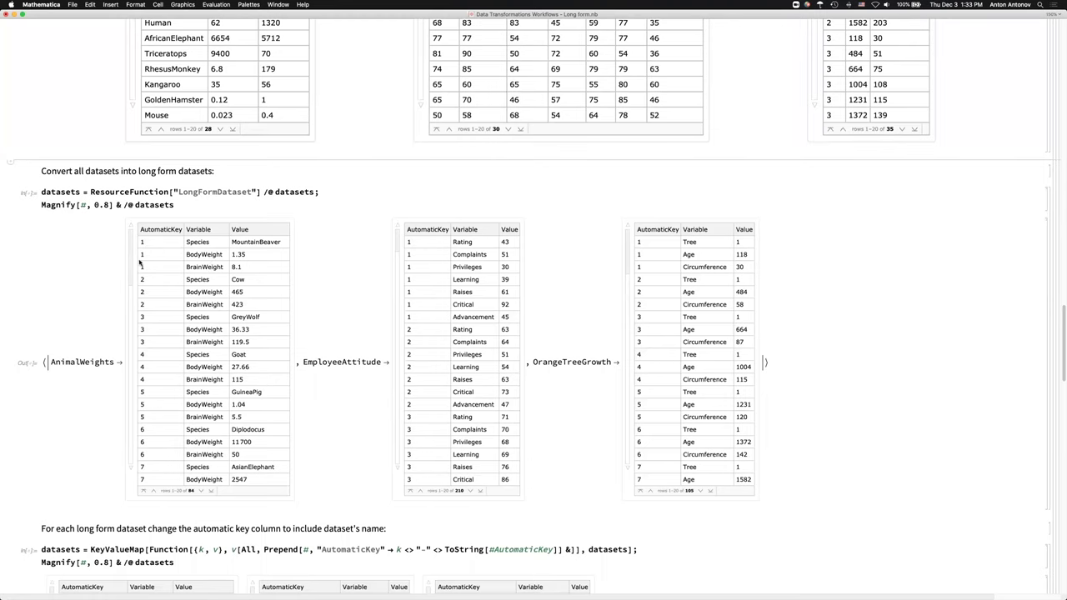
{"action": "scroll", "coordinate": [140, 264], "scroll_direction": "down", "scroll_amount": 2}
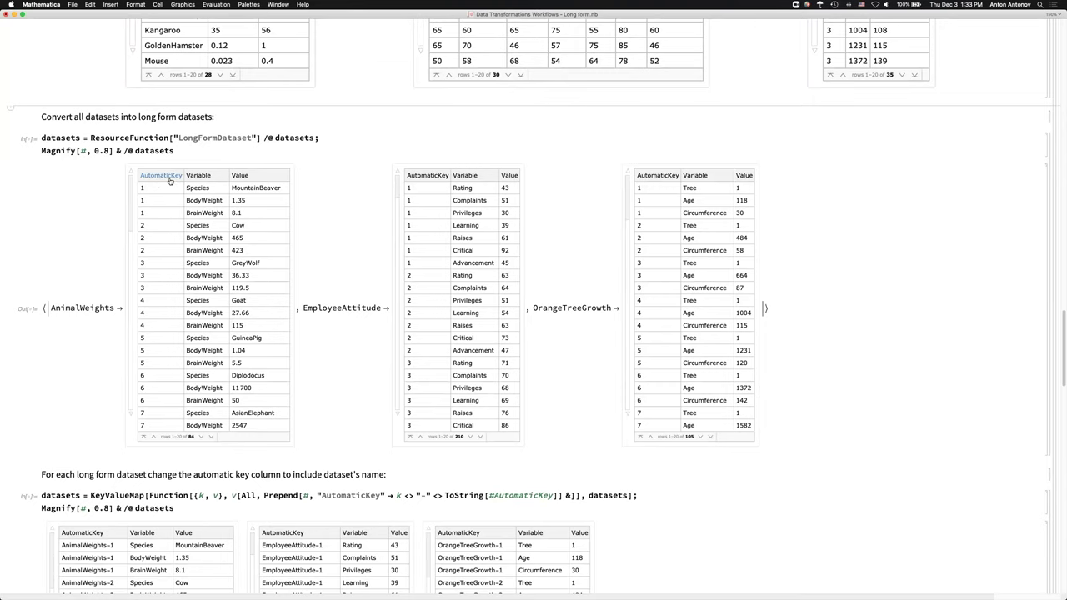
{"action": "scroll", "coordinate": [493, 196], "scroll_direction": "down", "scroll_amount": 3}
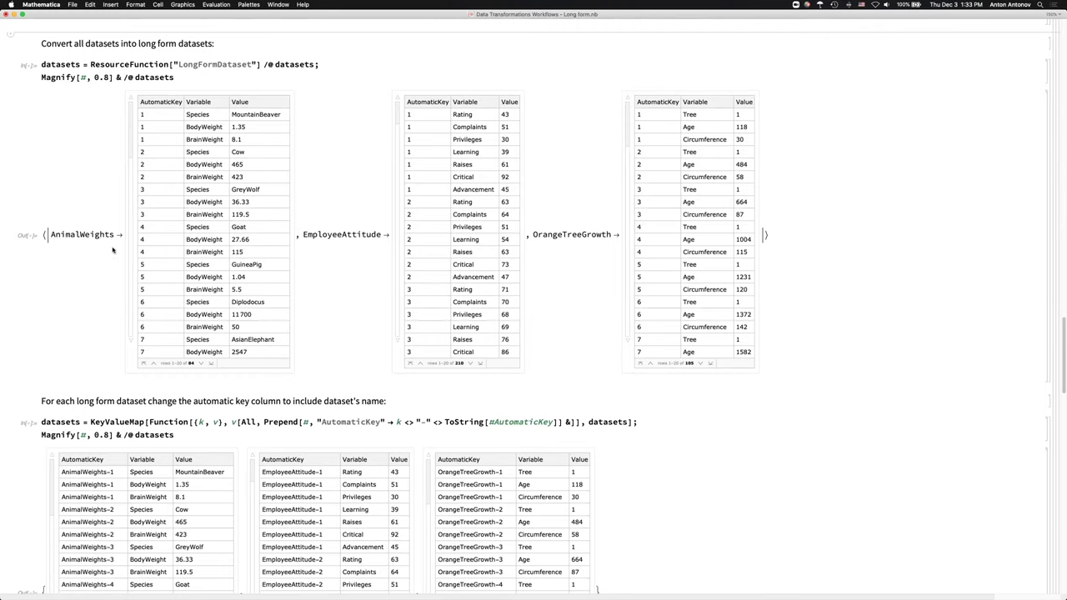
Examine the KeyValueMap code that adds dataset names to the automatic keys, and the cells joining the long form datasets
{"action": "scroll", "coordinate": [125, 314], "scroll_direction": "down", "scroll_amount": 3}
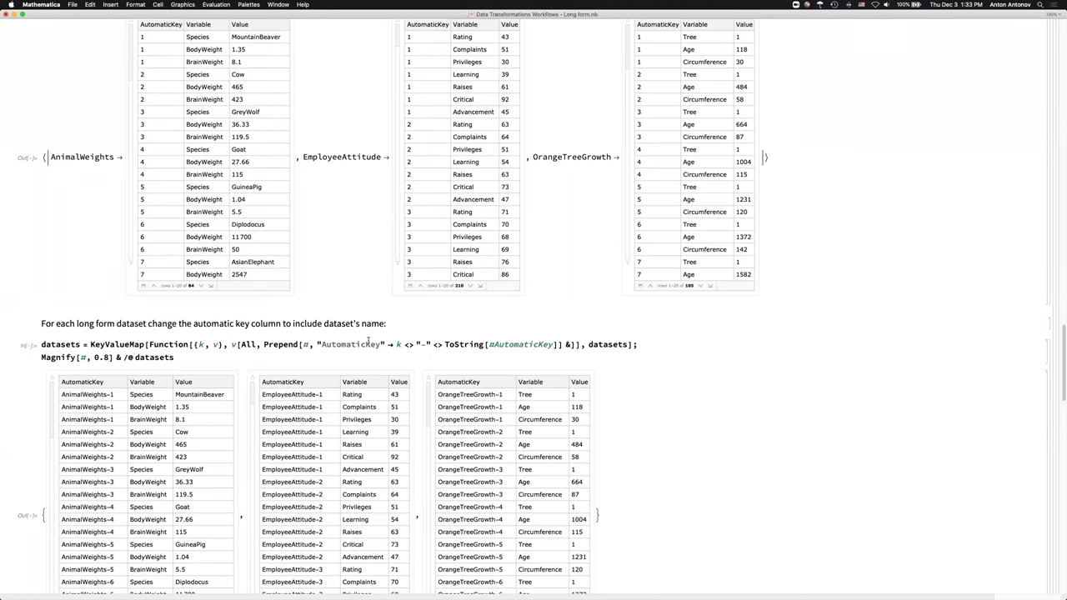
{"action": "scroll", "coordinate": [204, 358], "scroll_direction": "down", "scroll_amount": 4}
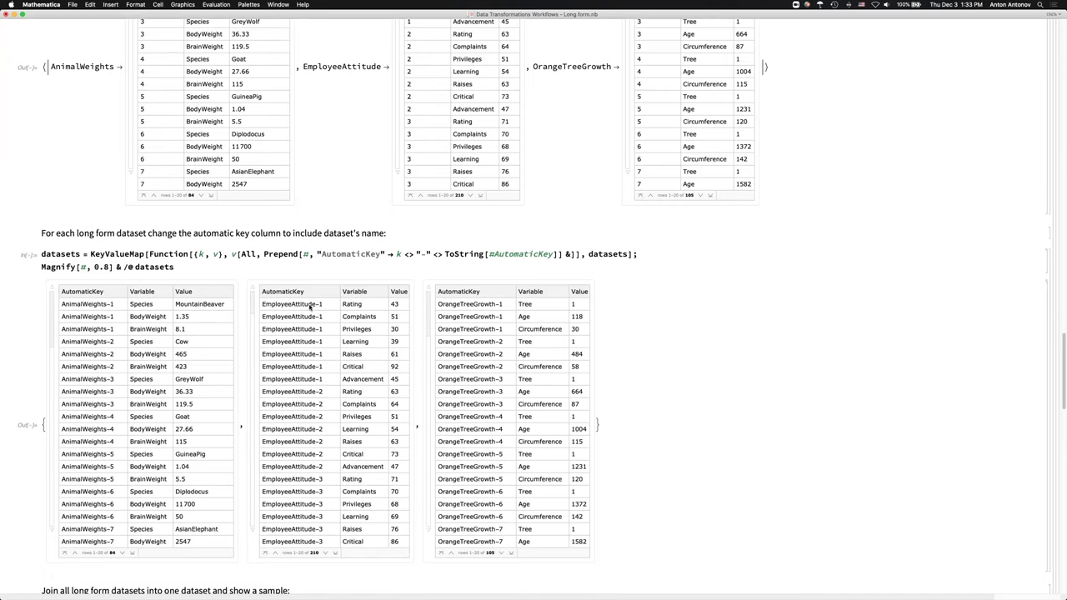
{"action": "scroll", "coordinate": [338, 303], "scroll_direction": "down", "scroll_amount": 5}
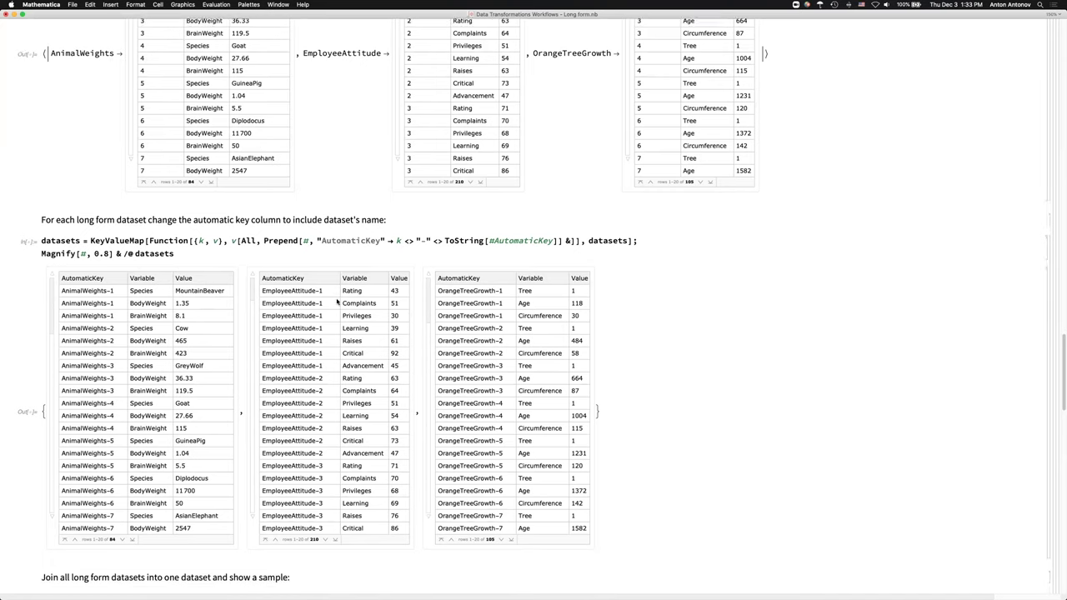
{"action": "scroll", "coordinate": [132, 237], "scroll_direction": "down", "scroll_amount": 4}
{"action": "scroll", "coordinate": [125, 50], "scroll_direction": "up", "scroll_amount": 3}
{"action": "double_click", "coordinate": [127, 48]}
{"action": "left_click", "coordinate": [126, 47]}
{"action": "left_click", "coordinate": [238, 63]}
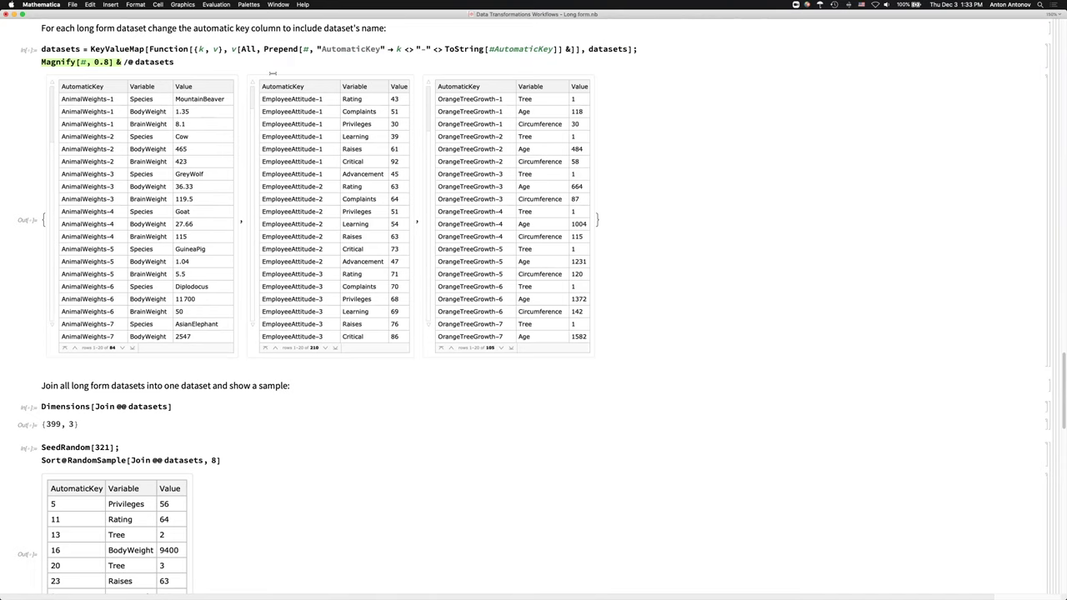
{"action": "scroll", "coordinate": [273, 73], "scroll_direction": "down", "scroll_amount": 5}
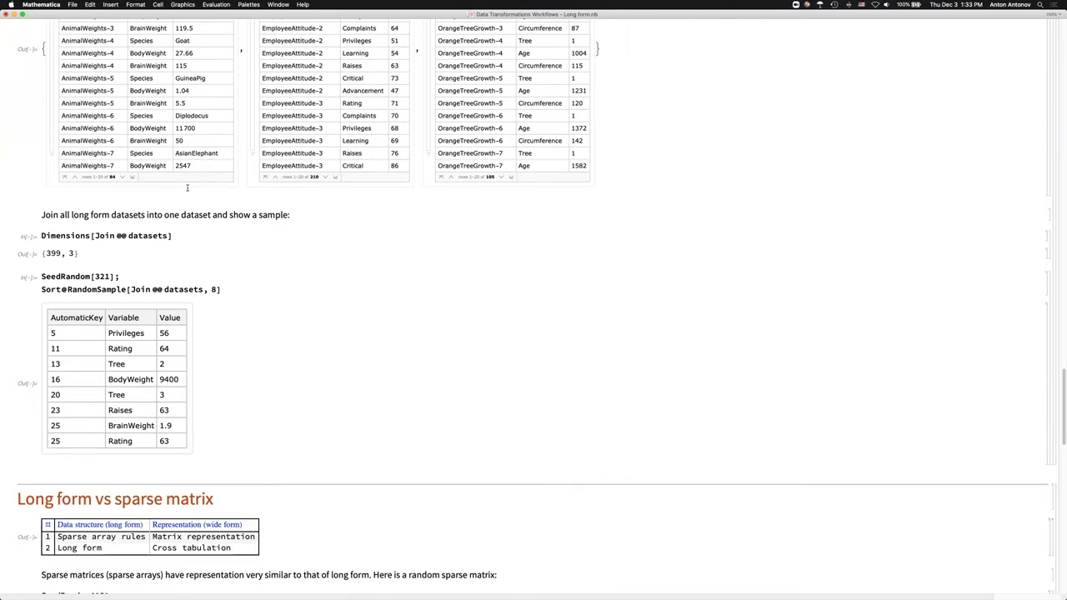
{"action": "scroll", "coordinate": [186, 188], "scroll_direction": "up", "scroll_amount": 6}
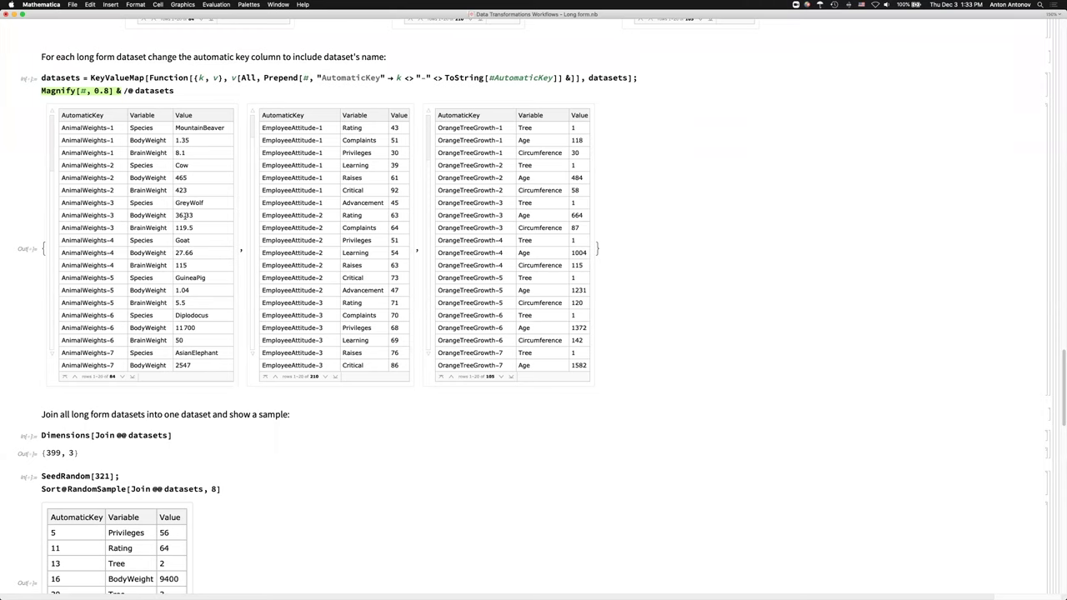
Review the heterogeneous data workflow from the original datasets through long form conversion to the joining cells
{"action": "scroll", "coordinate": [185, 215], "scroll_direction": "up", "scroll_amount": 12}
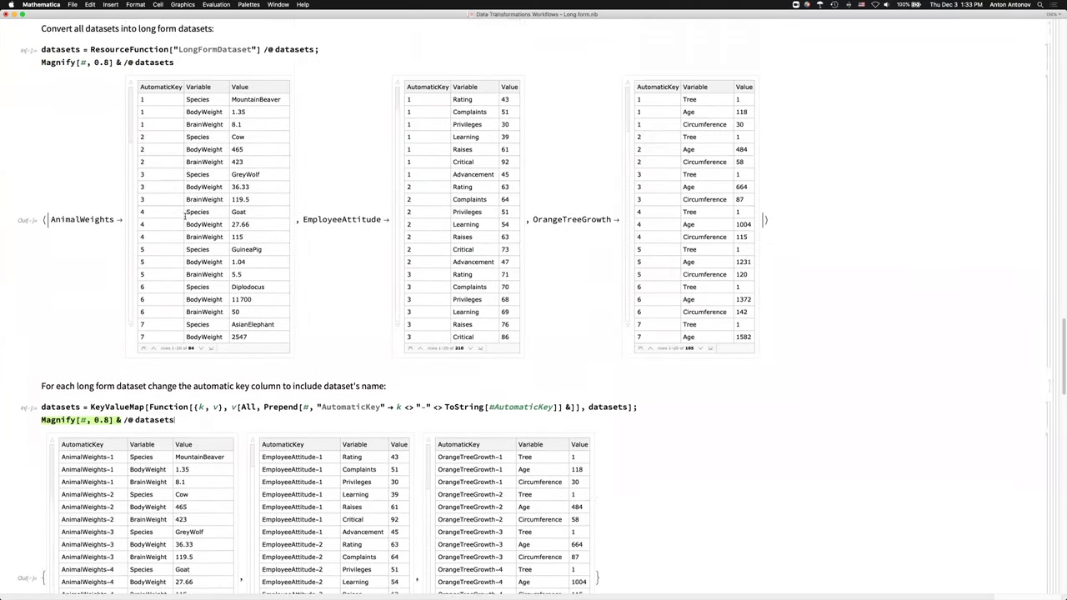
{"action": "scroll", "coordinate": [182, 139], "scroll_direction": "up", "scroll_amount": 12}
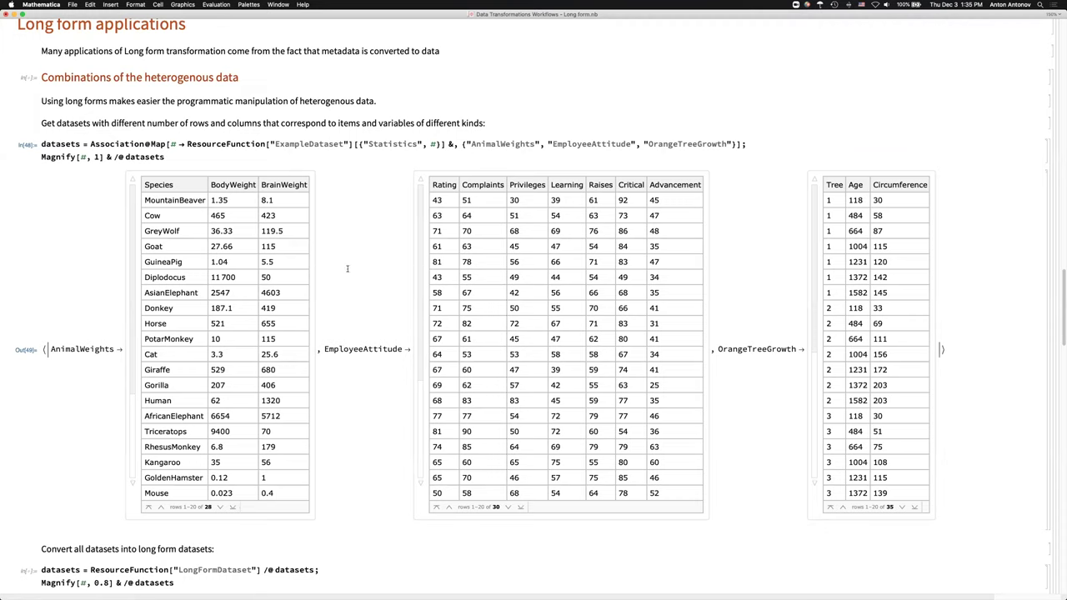
{"action": "scroll", "coordinate": [348, 268], "scroll_direction": "down", "scroll_amount": 6}
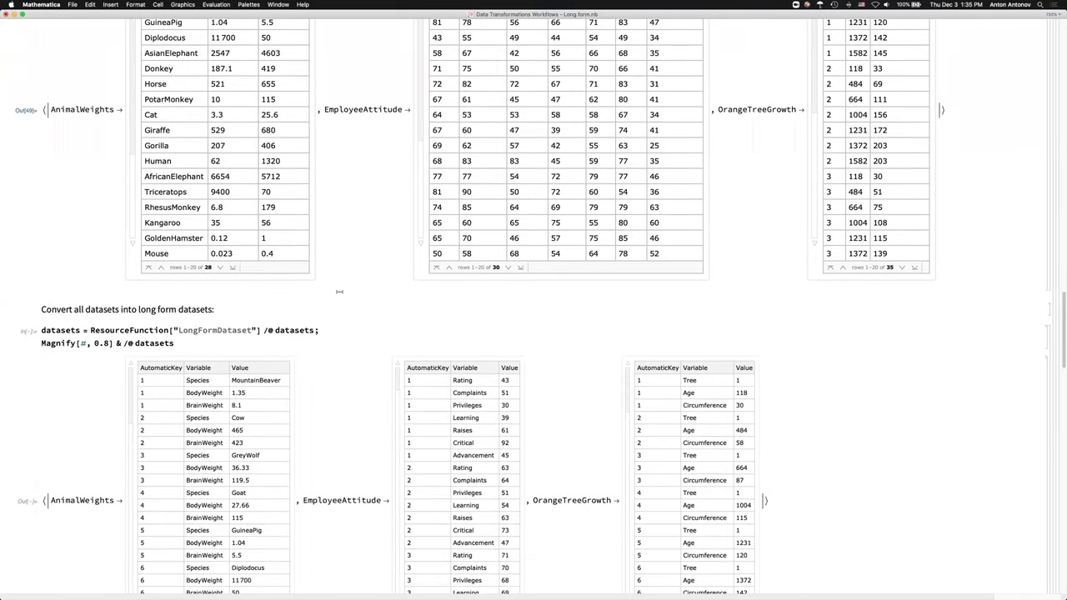
{"action": "scroll", "coordinate": [339, 291], "scroll_direction": "down", "scroll_amount": 3}
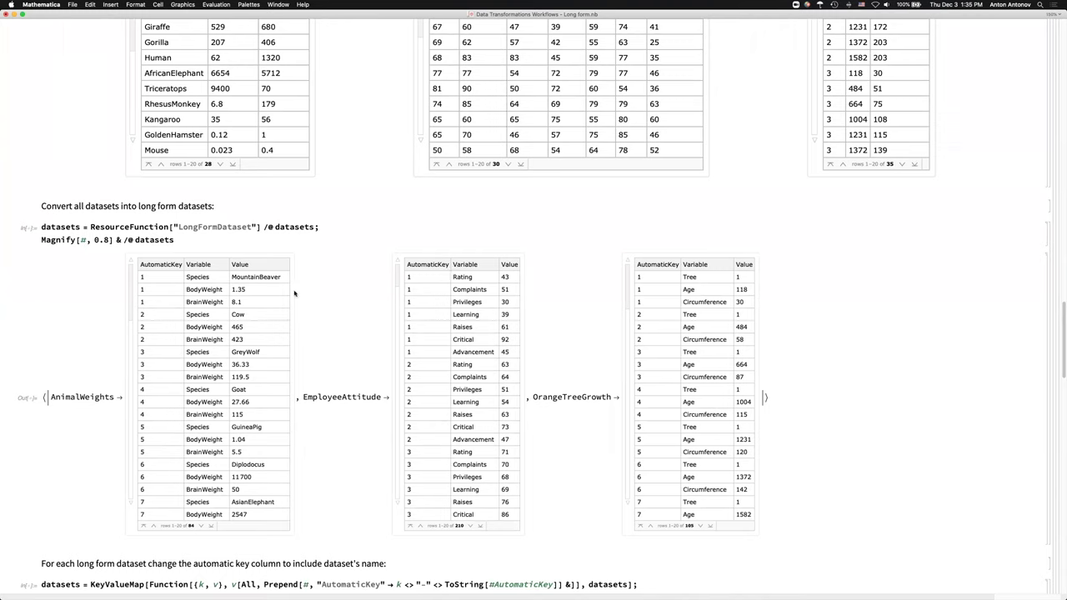
{"action": "scroll", "coordinate": [294, 292], "scroll_direction": "down", "scroll_amount": 9}
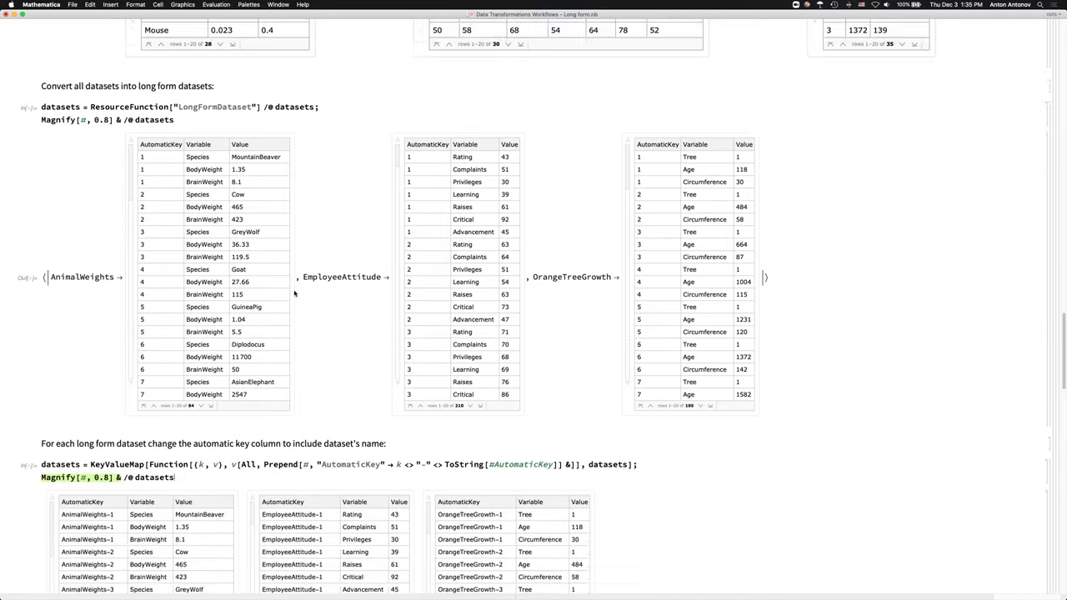
{"action": "scroll", "coordinate": [294, 293], "scroll_direction": "down", "scroll_amount": 5}
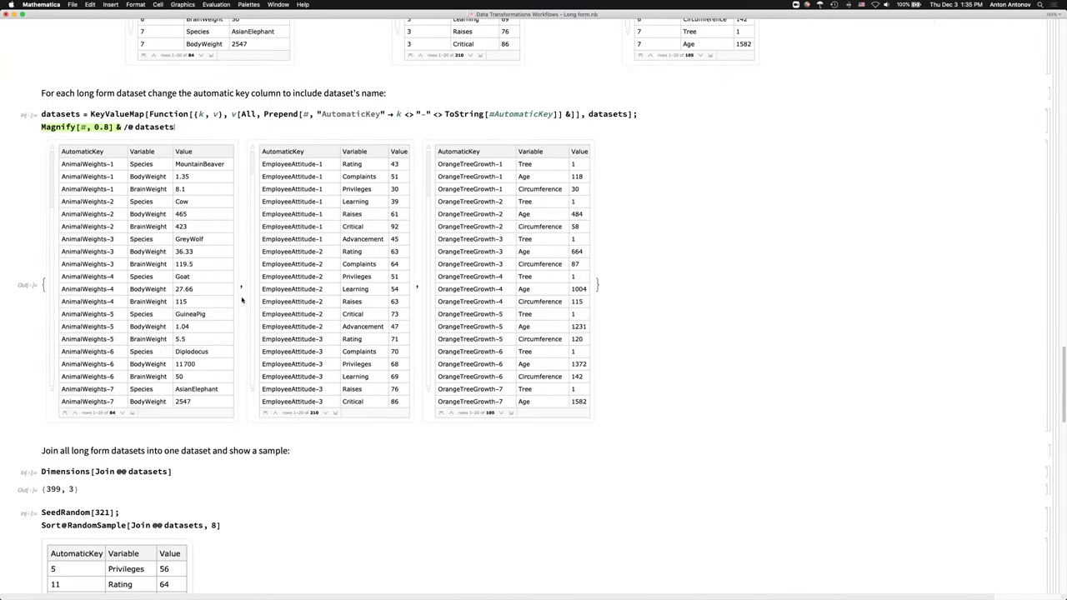
Try to evaluate the Dimensions cell of the joined datasets and the KeyValueMap cell that adds dataset names to the keys
{"action": "key", "text": "shift+Return"}
{"action": "scroll", "coordinate": [172, 454], "scroll_direction": "down", "scroll_amount": 2}
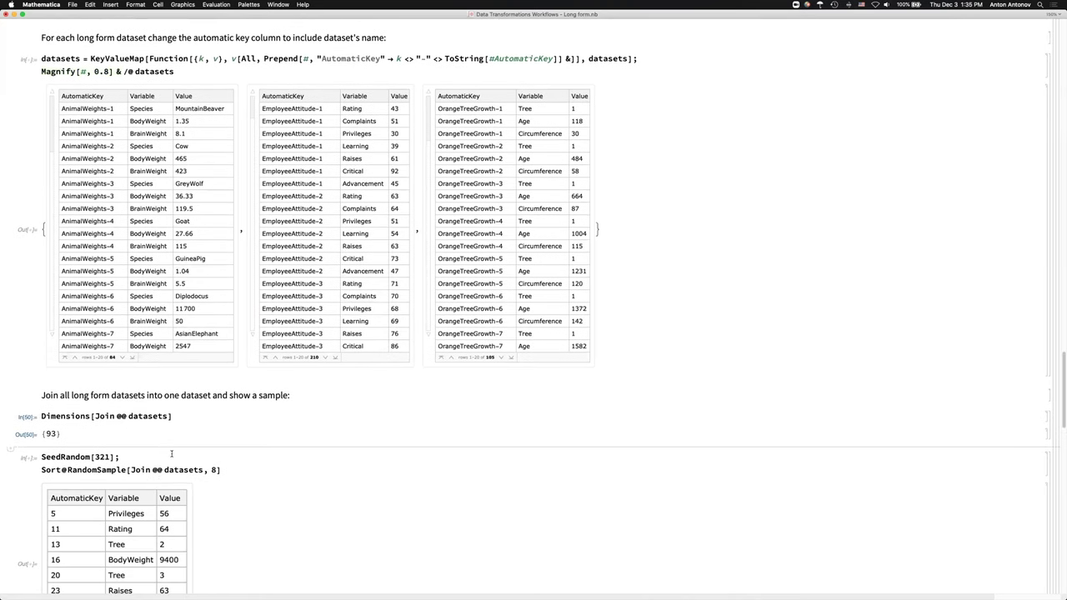
{"action": "scroll", "coordinate": [172, 454], "scroll_direction": "up", "scroll_amount": 2}
{"action": "left_click", "coordinate": [184, 118]}
{"action": "key", "text": "shift+Return"}
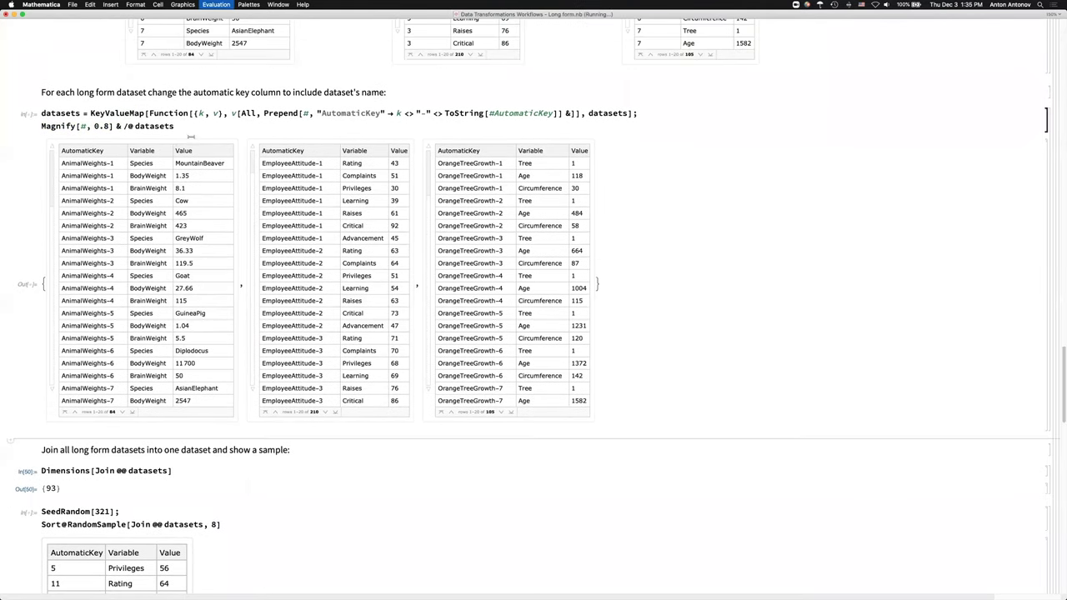
Re-evaluate the cell loading the three example datasets and the LongFormDataset cell converting them into long form
{"action": "scroll", "coordinate": [190, 138], "scroll_direction": "up", "scroll_amount": 15}
{"action": "scroll", "coordinate": [121, 306], "scroll_direction": "up", "scroll_amount": 8}
{"action": "key", "text": "shift+Return"}
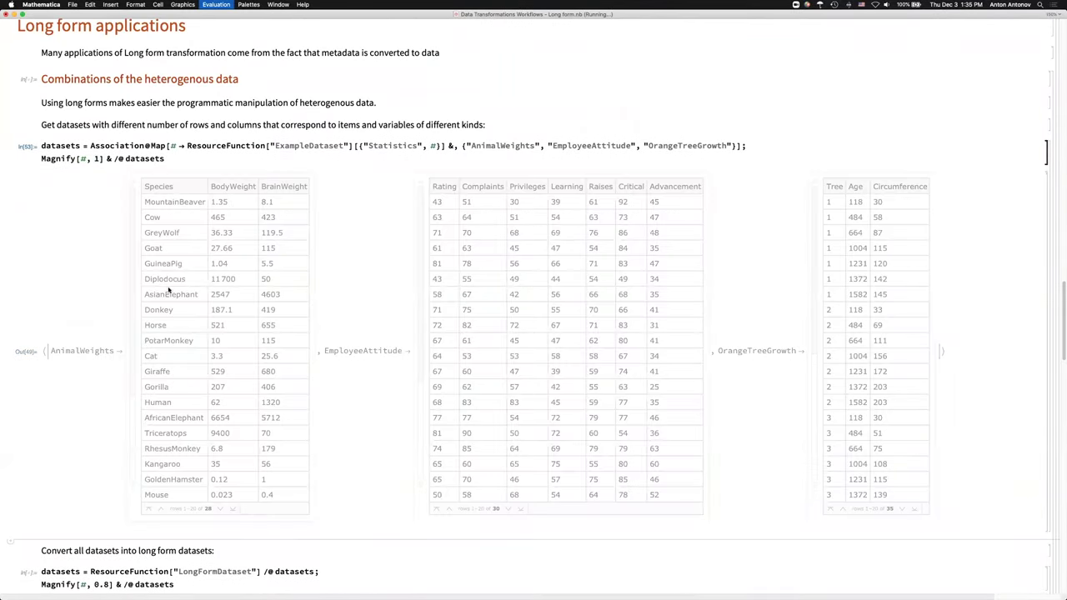
{"action": "scroll", "coordinate": [198, 235], "scroll_direction": "down", "scroll_amount": 9}
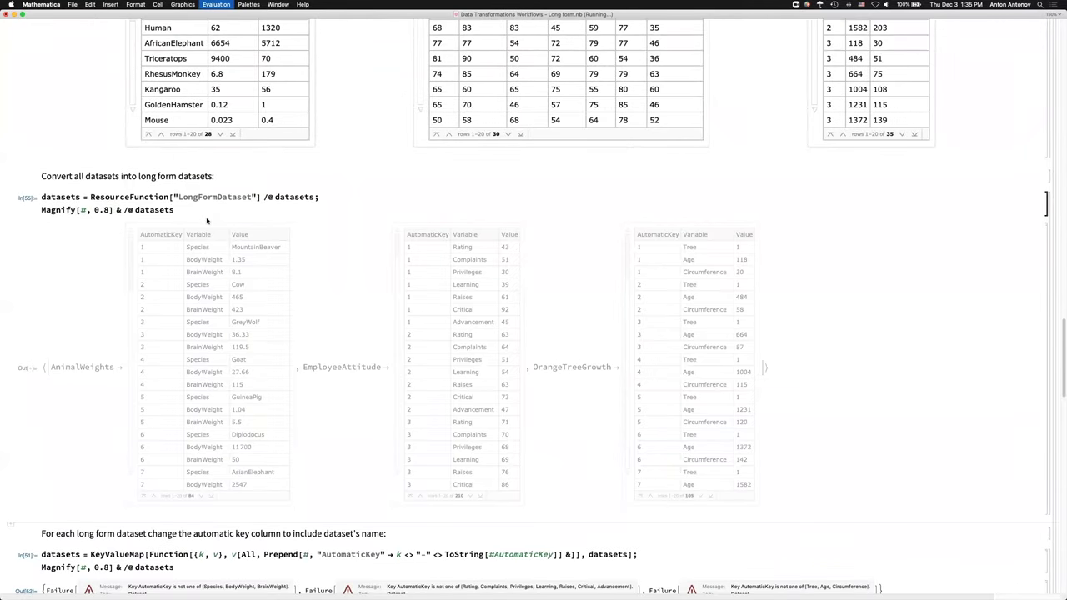
Re-evaluate the KeyValueMap cell that prefixes each long form dataset's automatic key with the dataset's name
{"action": "scroll", "coordinate": [207, 220], "scroll_direction": "down", "scroll_amount": 6}
{"action": "scroll", "coordinate": [176, 253], "scroll_direction": "down", "scroll_amount": 3}
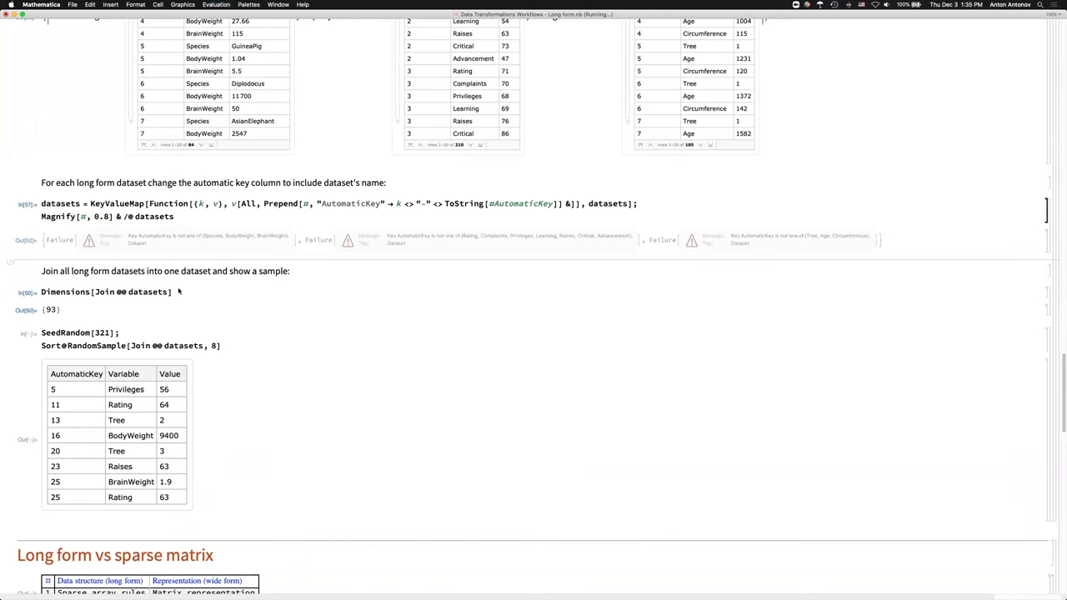
{"action": "scroll", "coordinate": [167, 275], "scroll_direction": "down", "scroll_amount": 2}
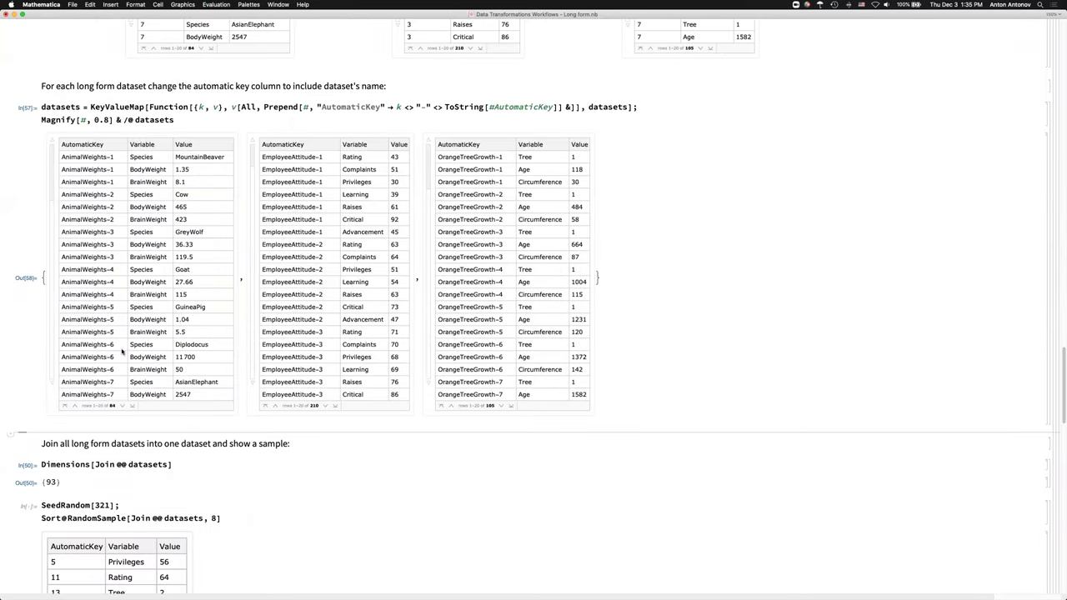
Evaluate the dimensions of the joined long form datasets and the sorted random sample of 8 rows with seed 321
{"action": "scroll", "coordinate": [125, 378], "scroll_direction": "down", "scroll_amount": 6}
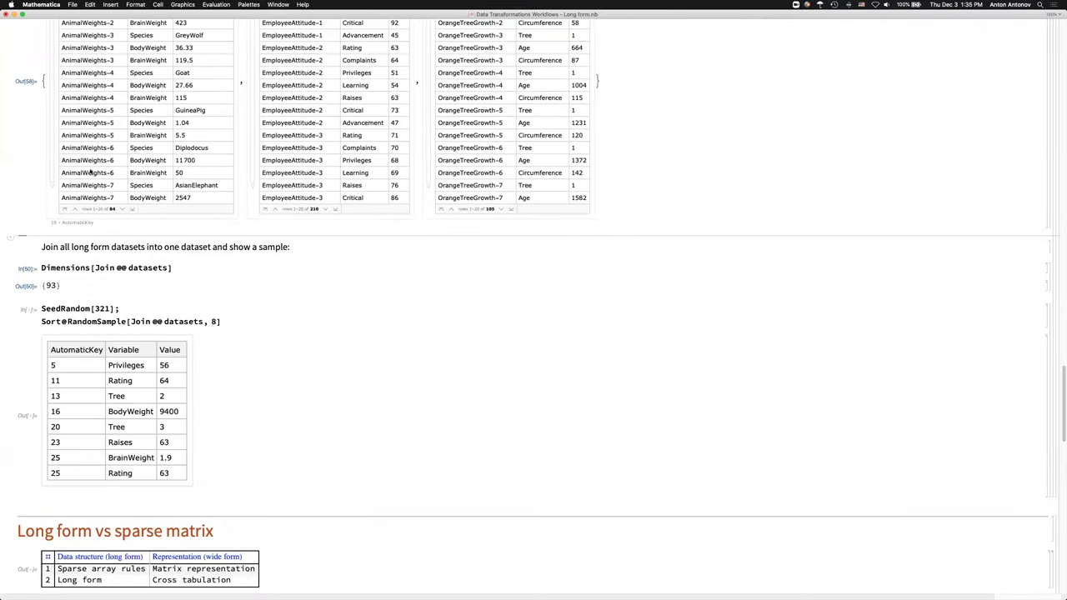
{"action": "left_click", "coordinate": [175, 267]}
{"action": "key", "text": "shift+Return"}
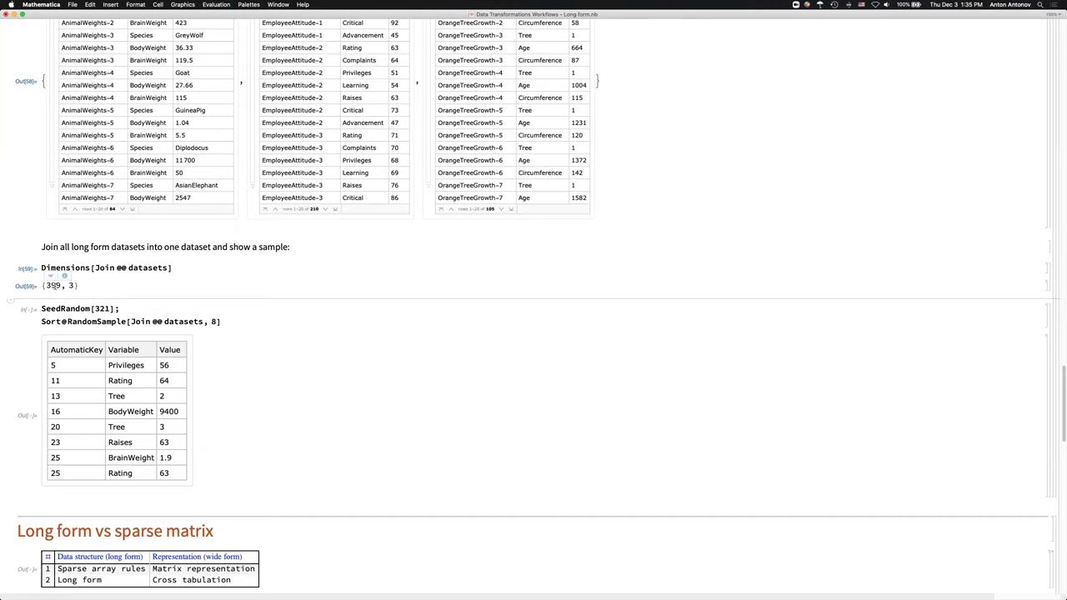
{"action": "left_click", "coordinate": [94, 309]}
{"action": "key", "text": "shift+Return"}
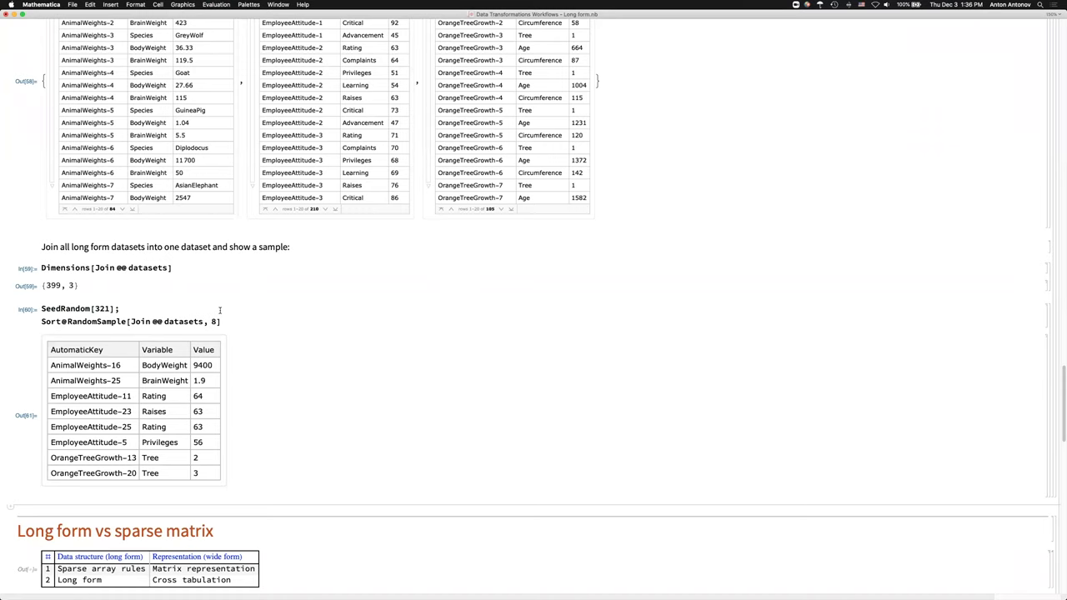
Change the section heading "Long form vs sparse matrix" to "Long form vs sparse array"
{"action": "scroll", "coordinate": [220, 310], "scroll_direction": "down", "scroll_amount": 6}
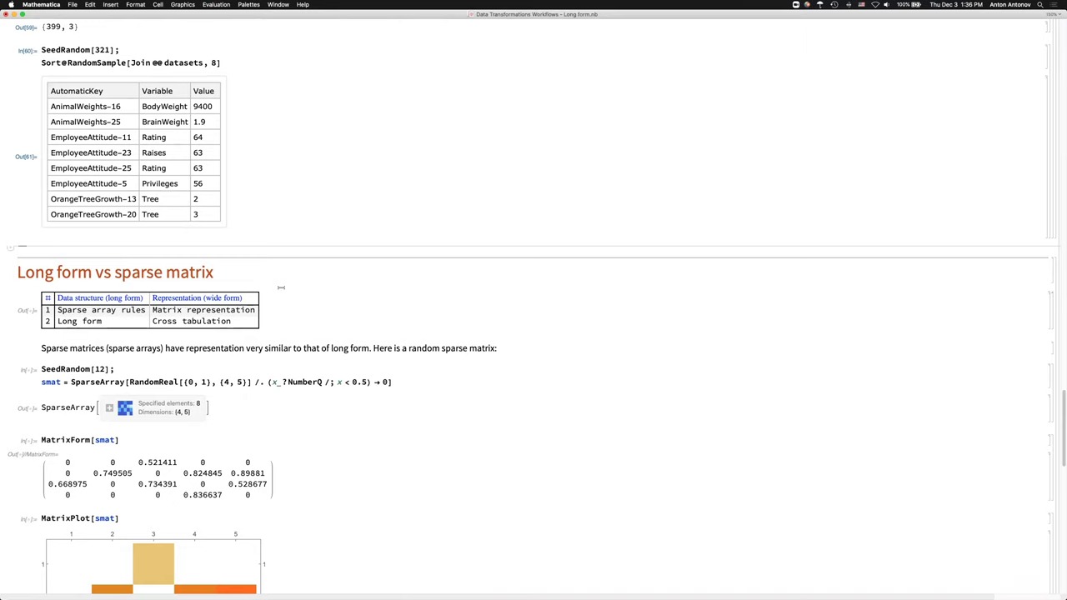
{"action": "scroll", "coordinate": [281, 288], "scroll_direction": "down", "scroll_amount": 3}
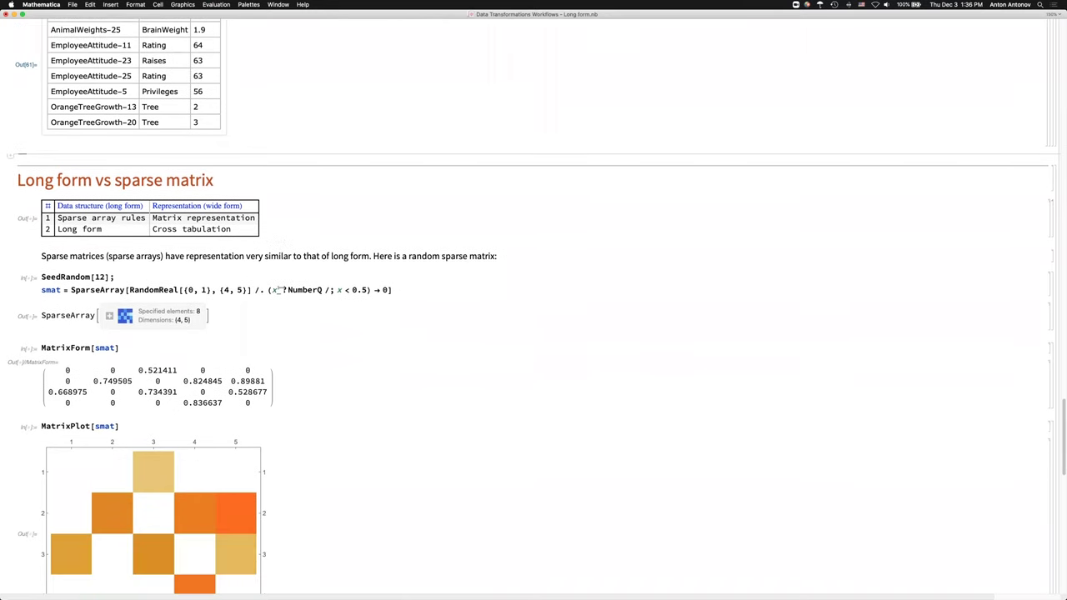
{"action": "scroll", "coordinate": [281, 288], "scroll_direction": "down", "scroll_amount": 3}
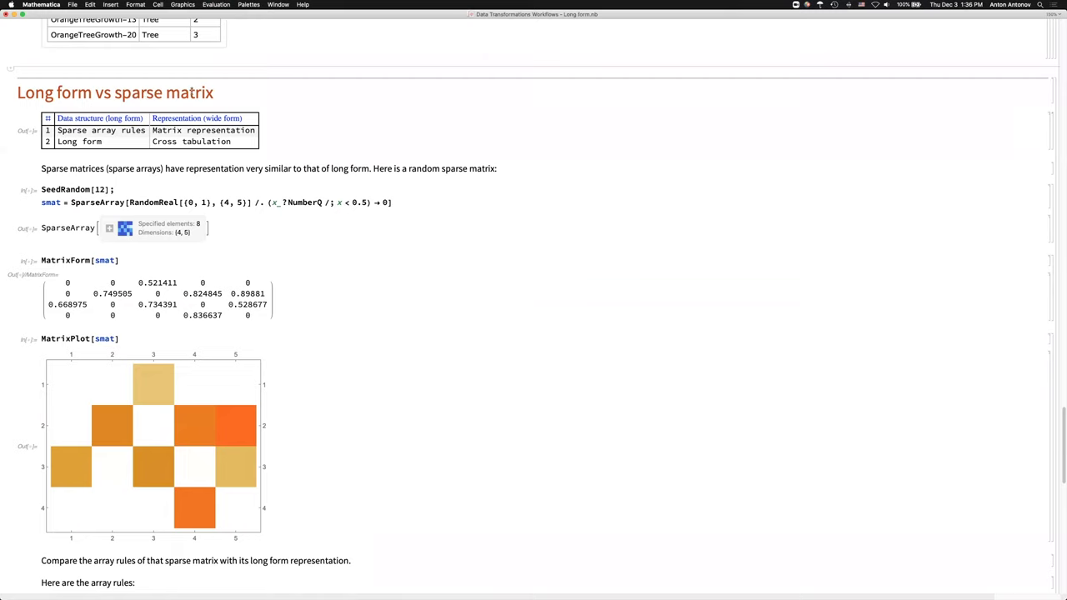
{"action": "double_click", "coordinate": [191, 93]}
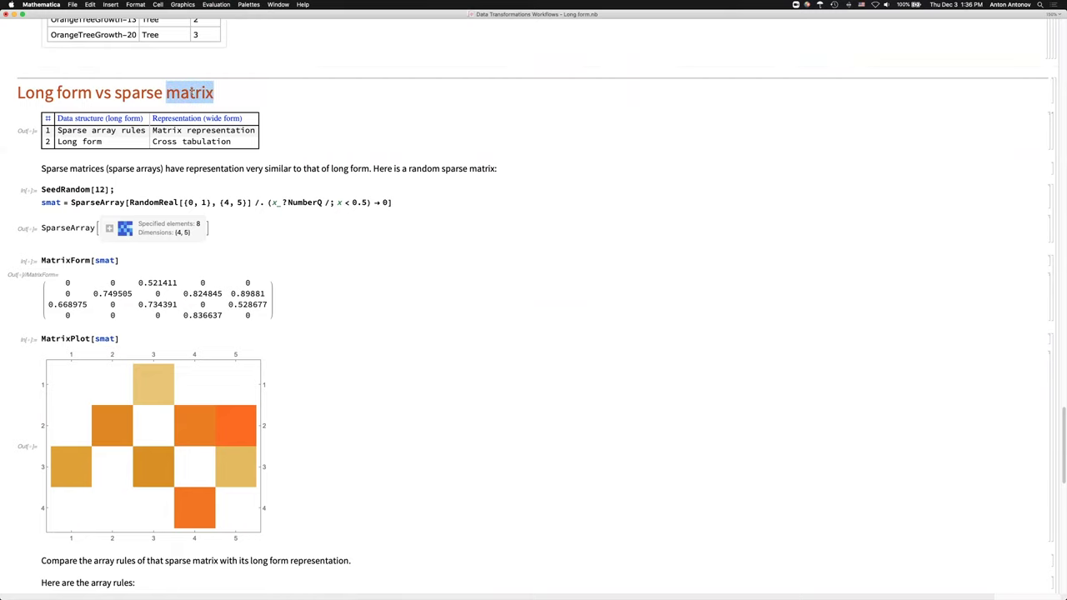
{"action": "type", "text": "array"}
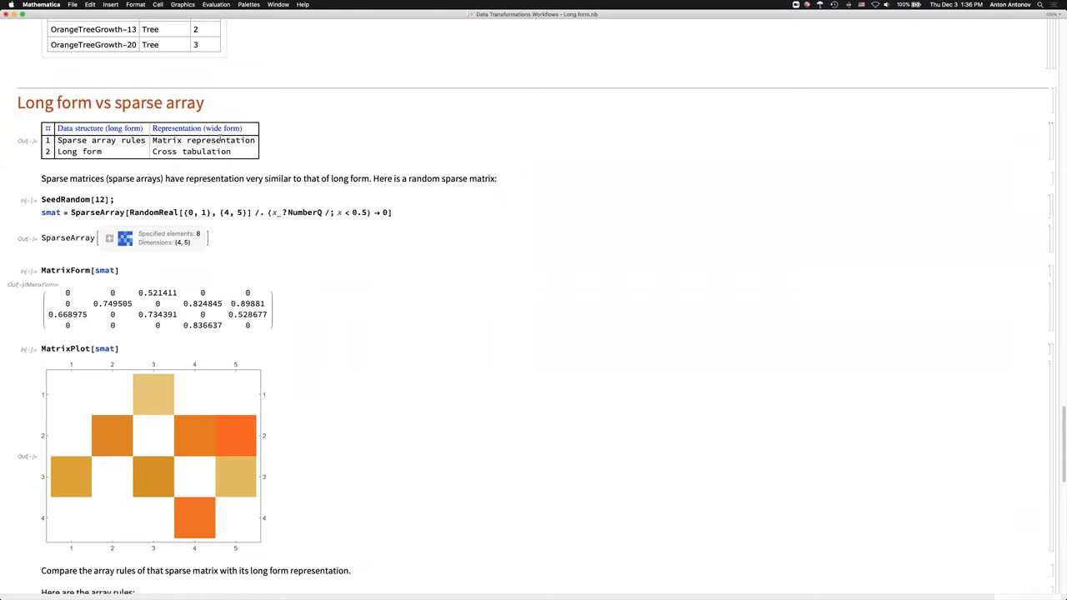
Evaluate the cell creating the random sparse matrix smat with seed 12, and display it with MatrixForm
{"action": "left_click", "coordinate": [132, 169]}
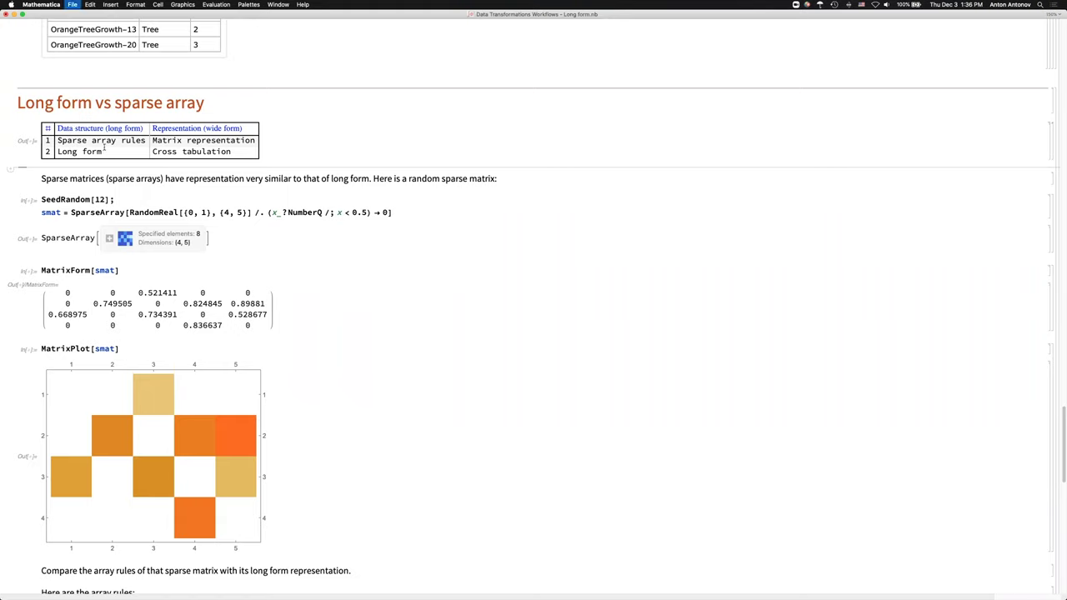
{"action": "left_click", "coordinate": [130, 210]}
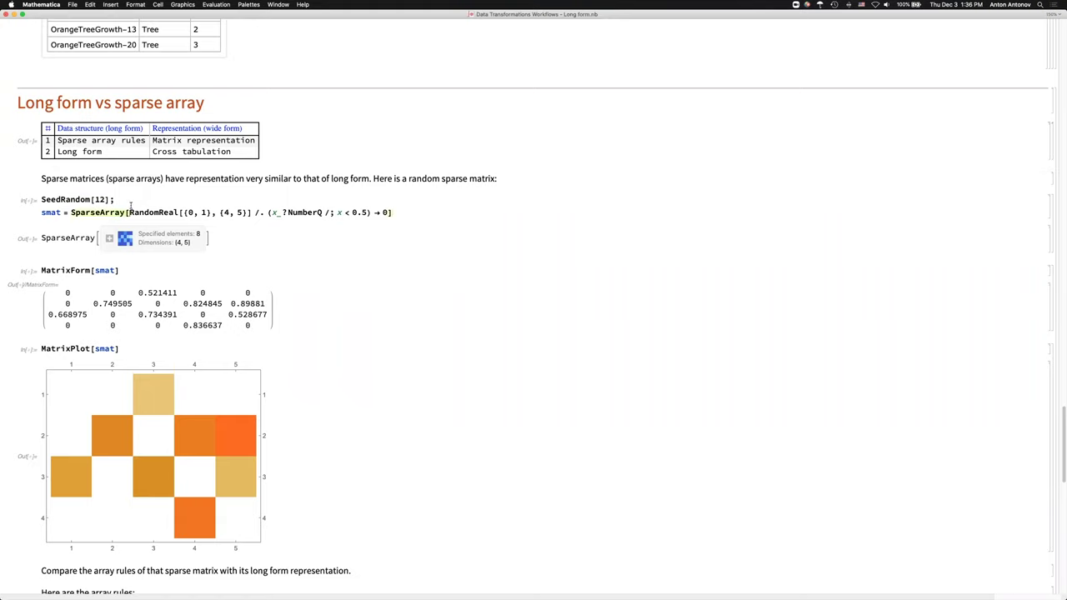
{"action": "key", "text": "shift+Return"}
{"action": "left_click", "coordinate": [127, 271]}
{"action": "key", "text": "shift+Return"}
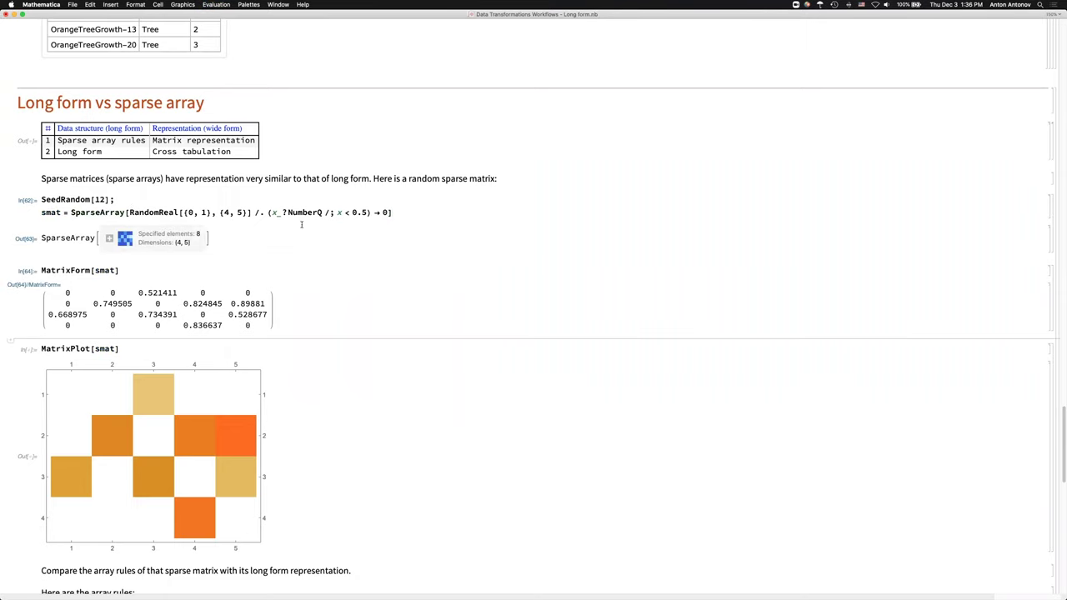
Evaluate the MatrixForm and MatrixPlot cells for smat, and list its array rules with ArrayRules[smat]
{"action": "key", "text": "shift+Return"}
{"action": "key", "text": "shift+Return"}
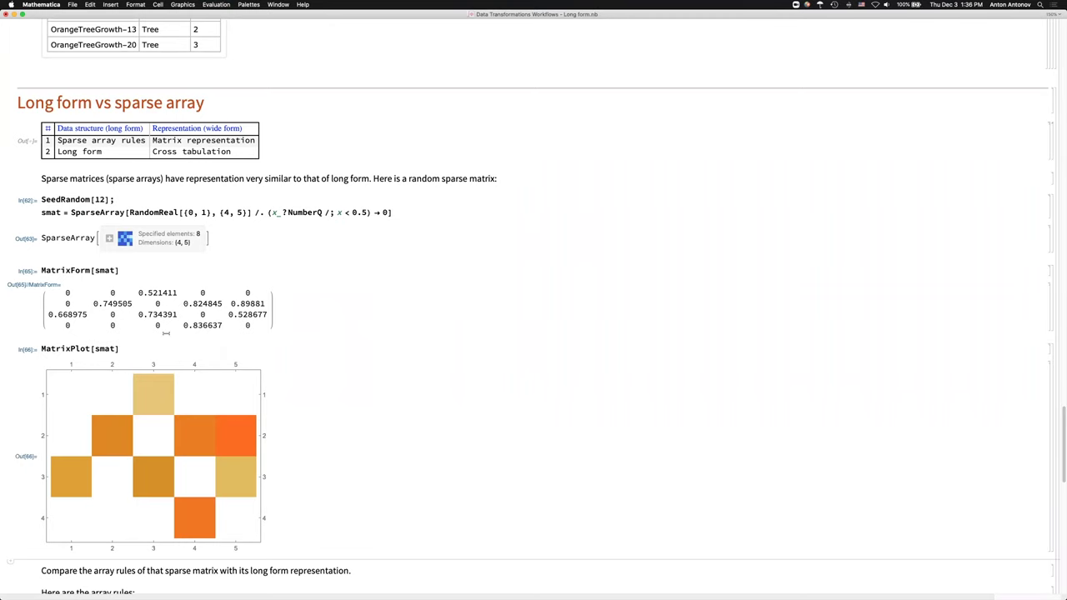
{"action": "scroll", "coordinate": [166, 333], "scroll_direction": "down", "scroll_amount": 3}
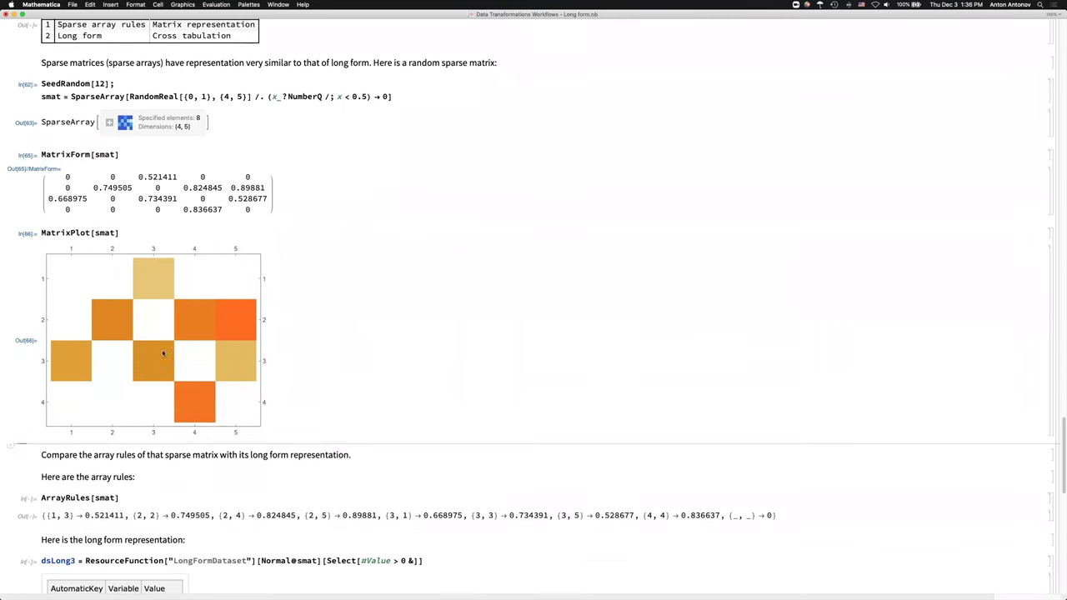
{"action": "left_click", "coordinate": [131, 494]}
{"action": "key", "text": "shift+Return"}
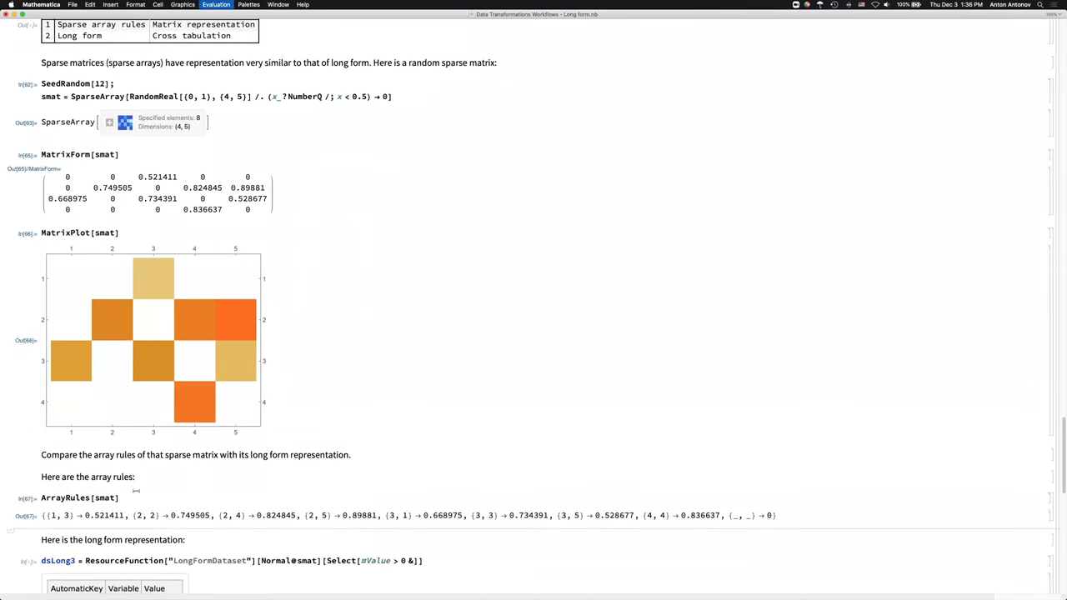
Highlight the element rules and the default {_, _} rule in the ArrayRules output, and compare them with the matrix form
{"action": "left_click_drag", "start_coordinate": [42, 515], "coordinate": [130, 515]}
{"action": "left_click", "coordinate": [130, 515]}
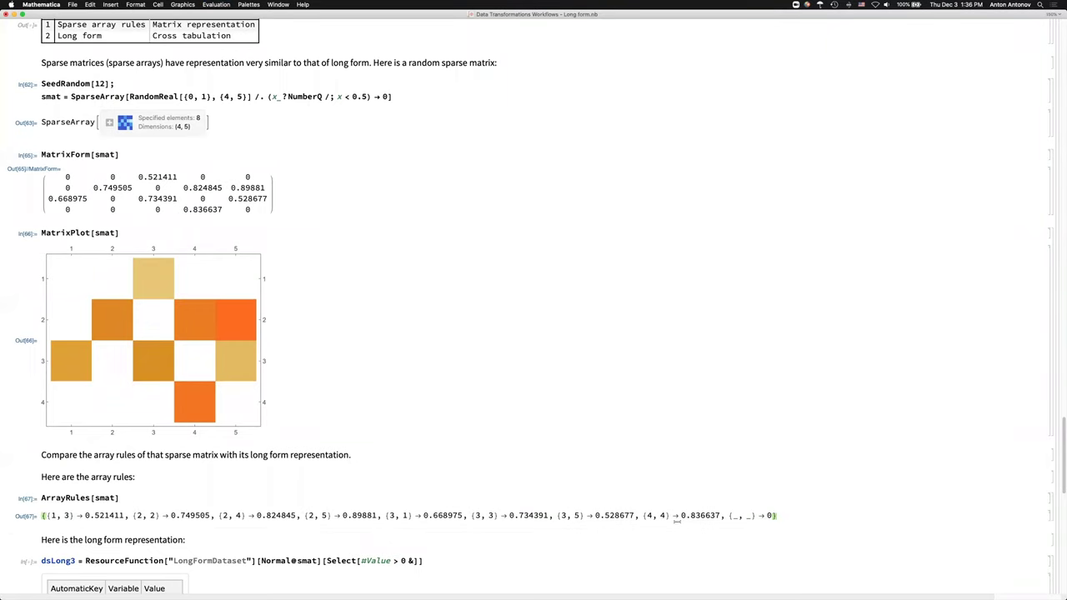
{"action": "left_click_drag", "start_coordinate": [722, 515], "coordinate": [42, 516]}
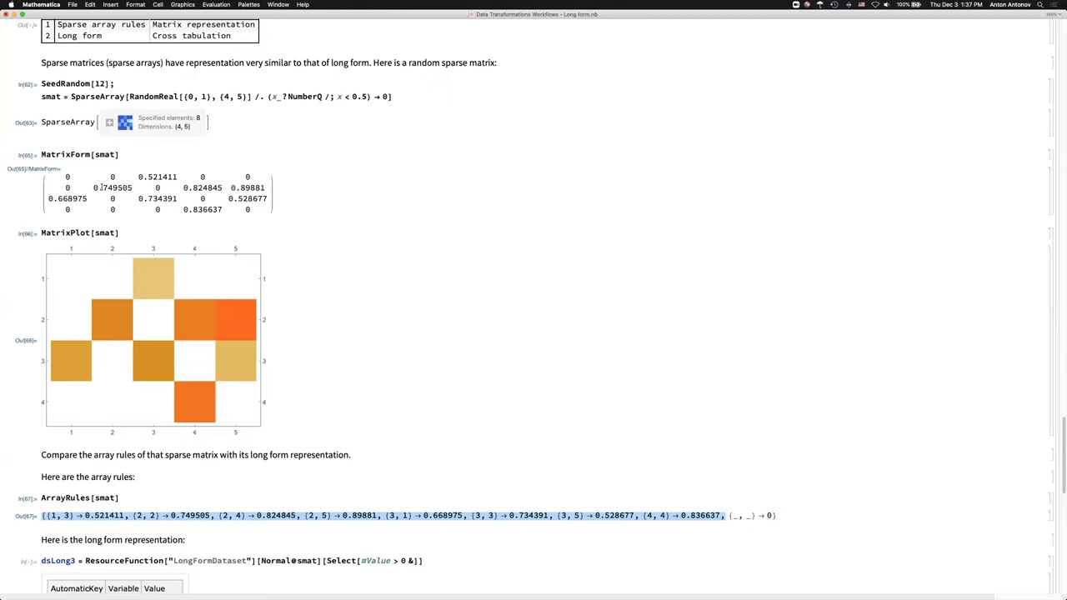
{"action": "double_click", "coordinate": [737, 516]}
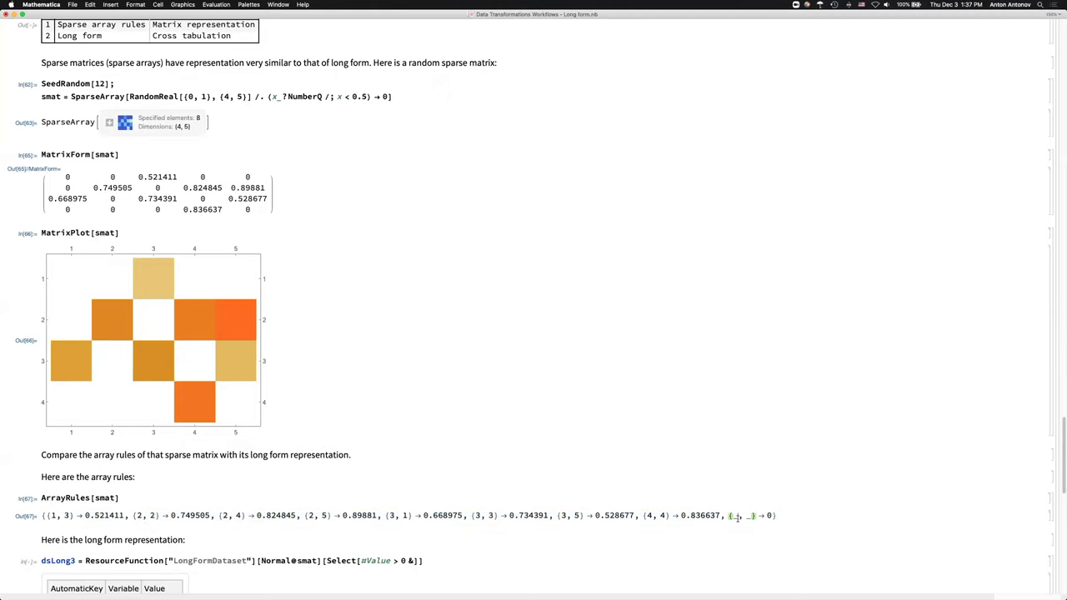
{"action": "scroll", "coordinate": [737, 516], "scroll_direction": "up", "scroll_amount": 3}
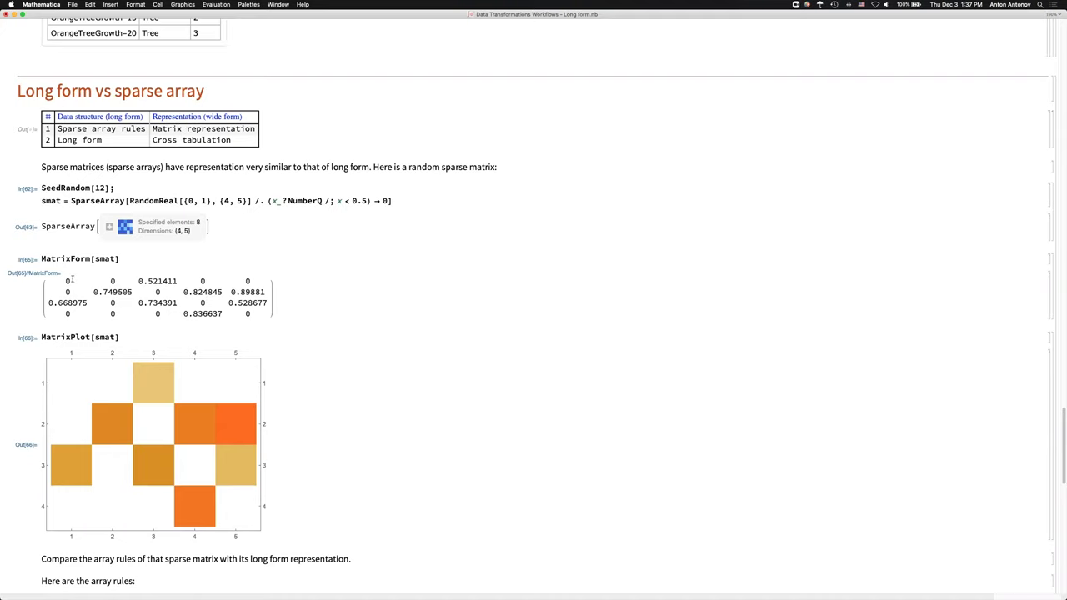
Re-evaluate ArrayRules[smat] and evaluate the dsLong3 cell that builds the long form dataset of smat's values above 0
{"action": "scroll", "coordinate": [157, 162], "scroll_direction": "down", "scroll_amount": 2}
{"action": "scroll", "coordinate": [116, 381], "scroll_direction": "down", "scroll_amount": 10}
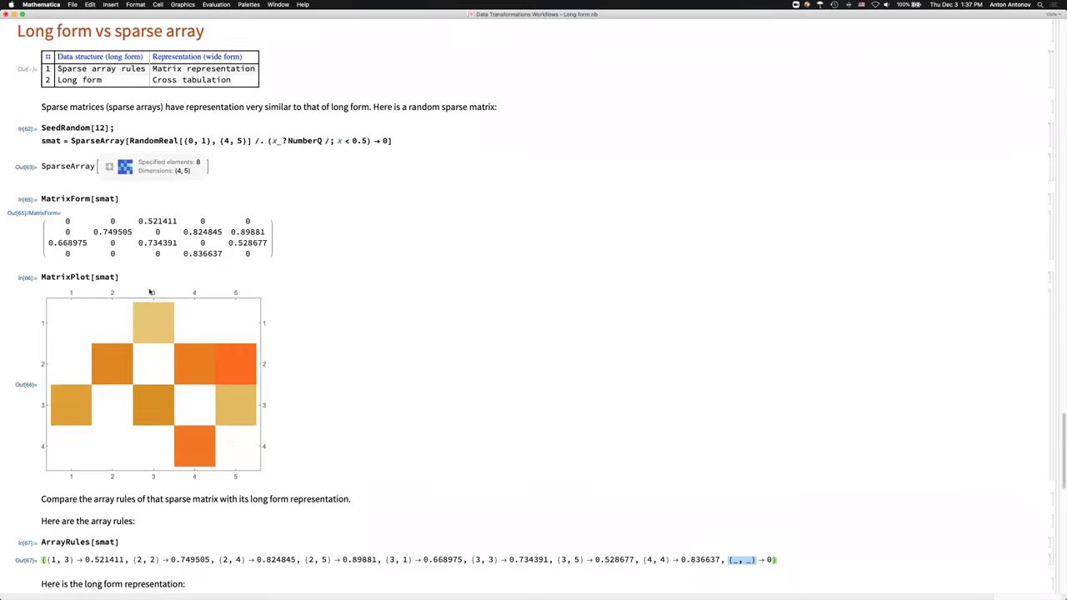
{"action": "left_click", "coordinate": [142, 311]}
{"action": "key", "text": "shift+Return"}
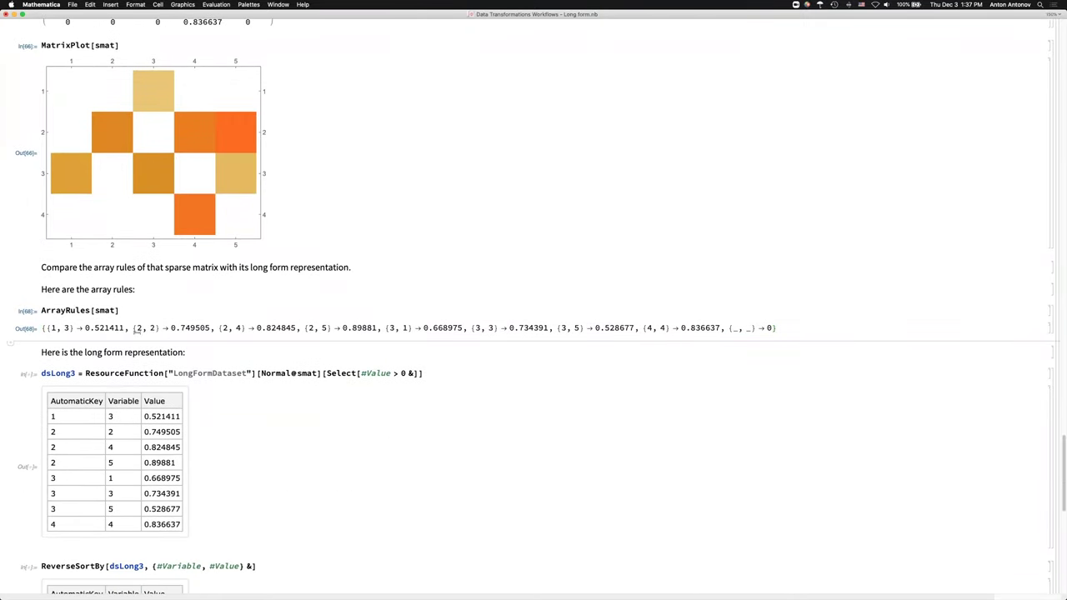
{"action": "left_click", "coordinate": [130, 373]}
{"action": "key", "text": "shift+Return"}
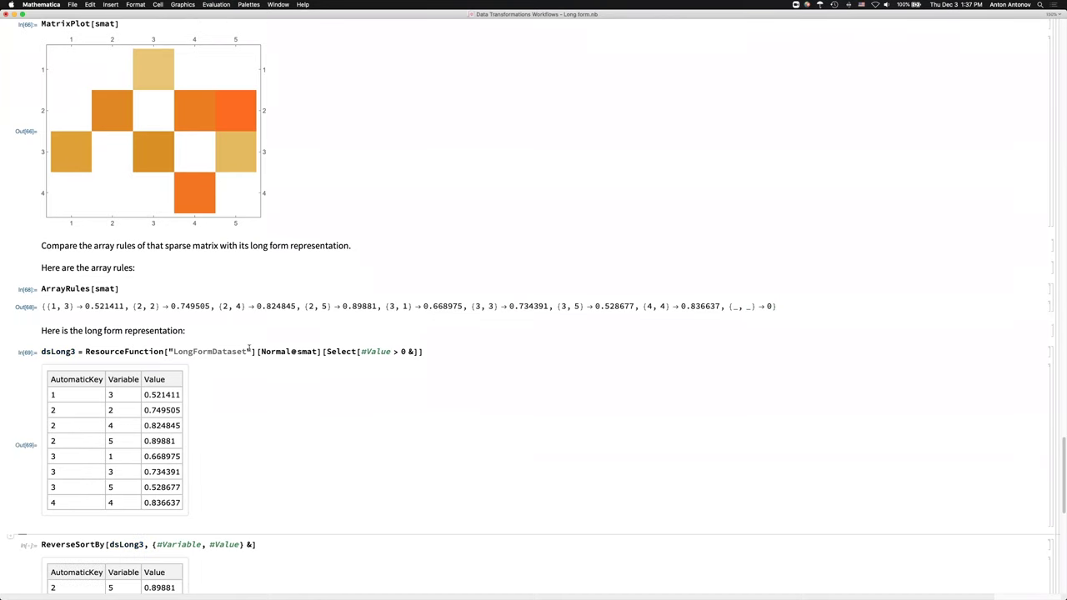
Insert a cell above dsLong3 that evaluates ResourceFunction["LongFormDataset"][Normal@smat] without the value filter
{"action": "left_click_drag", "start_coordinate": [256, 351], "coordinate": [84, 348]}
{"action": "key", "text": "super+c"}
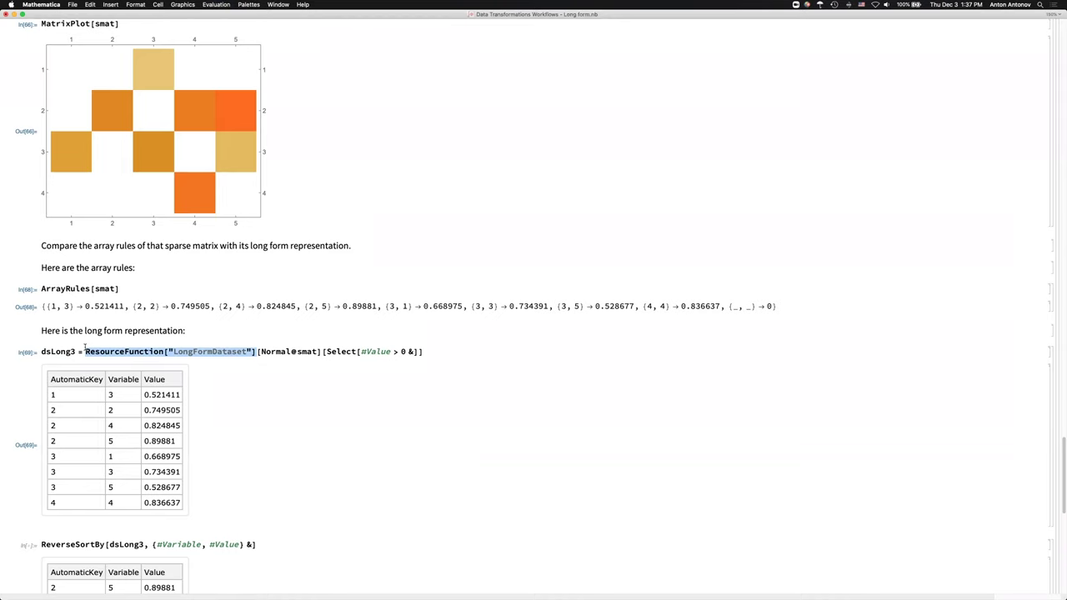
{"action": "left_click", "coordinate": [125, 342]}
{"action": "key", "text": "super+v"}
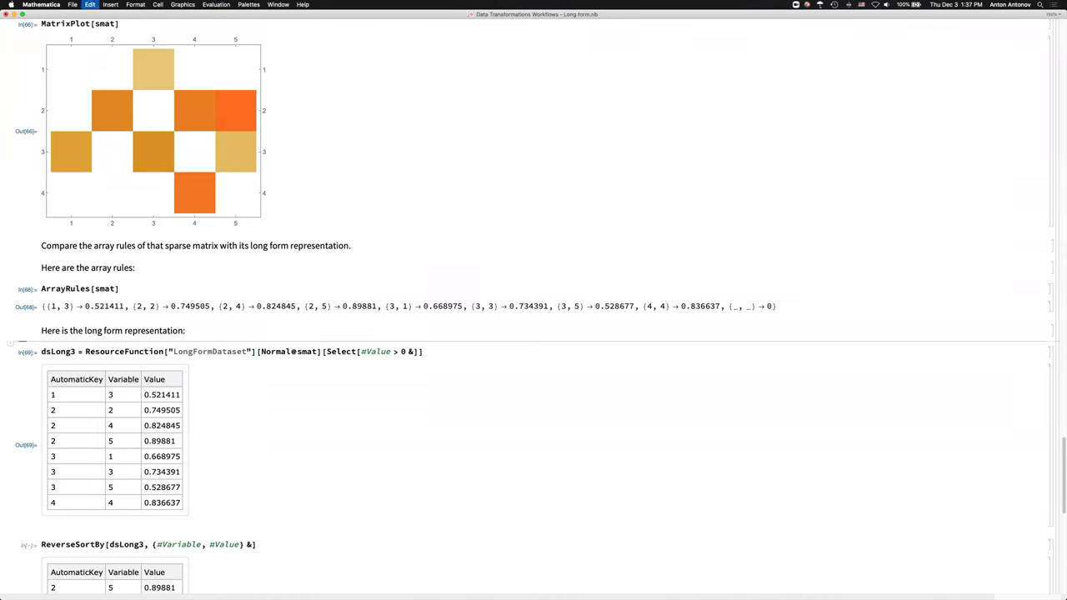
{"action": "type", "text": "[M"}
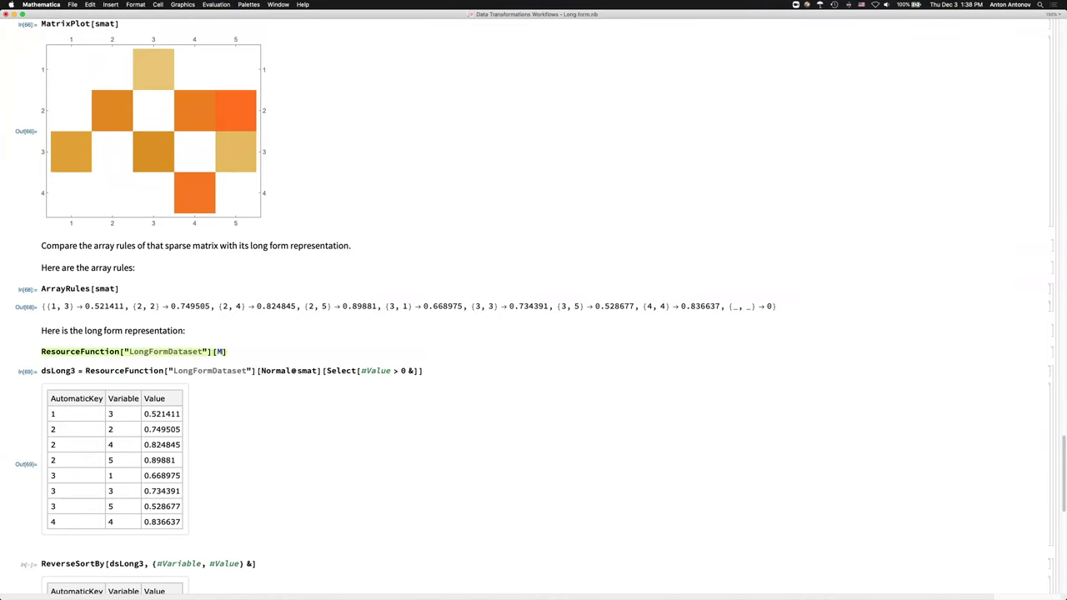
{"action": "key", "text": "BackSpace"}
{"action": "type", "text": "Nom"}
{"action": "key", "text": "BackSpace"}
{"action": "type", "text": "rmal@smat"}
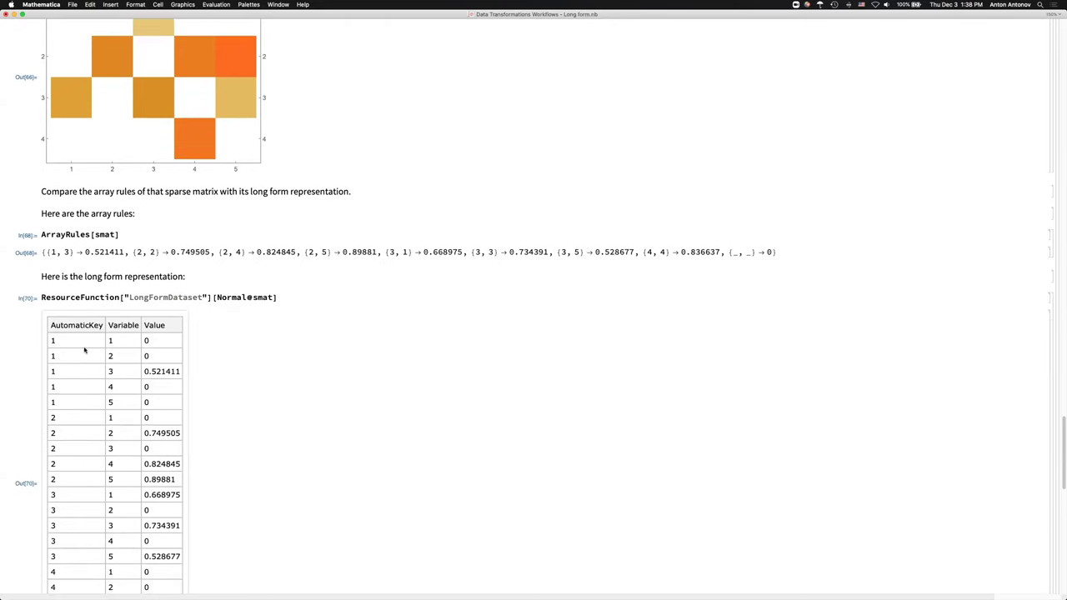
Reduce the unfiltered long form cell to Normal@smat, evaluate it, and delete the cell with its output
{"action": "double_click", "coordinate": [214, 296]}
{"action": "key", "text": "ctrl+c"}
{"action": "key", "text": "ctrl+period"}
{"action": "key", "text": "ctrl+v"}
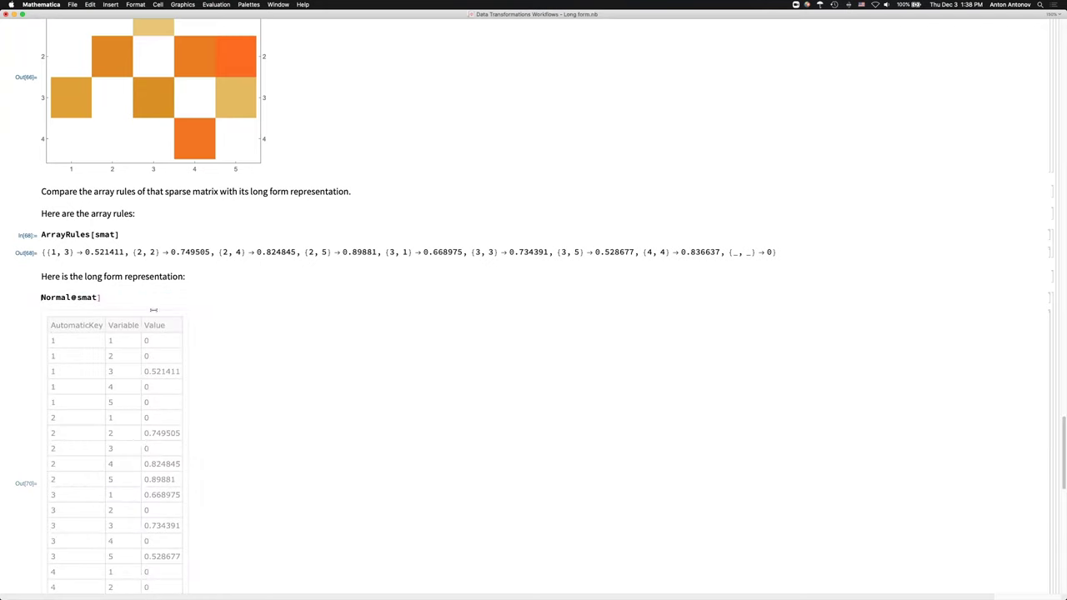
{"action": "key", "text": "shift+Return"}
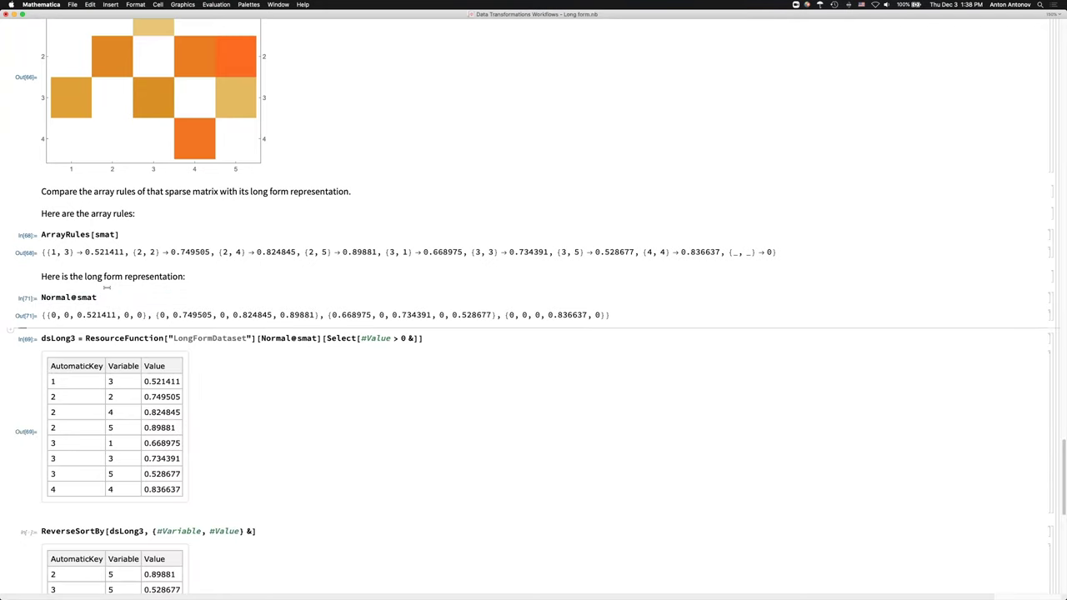
{"action": "key", "text": "Delete"}
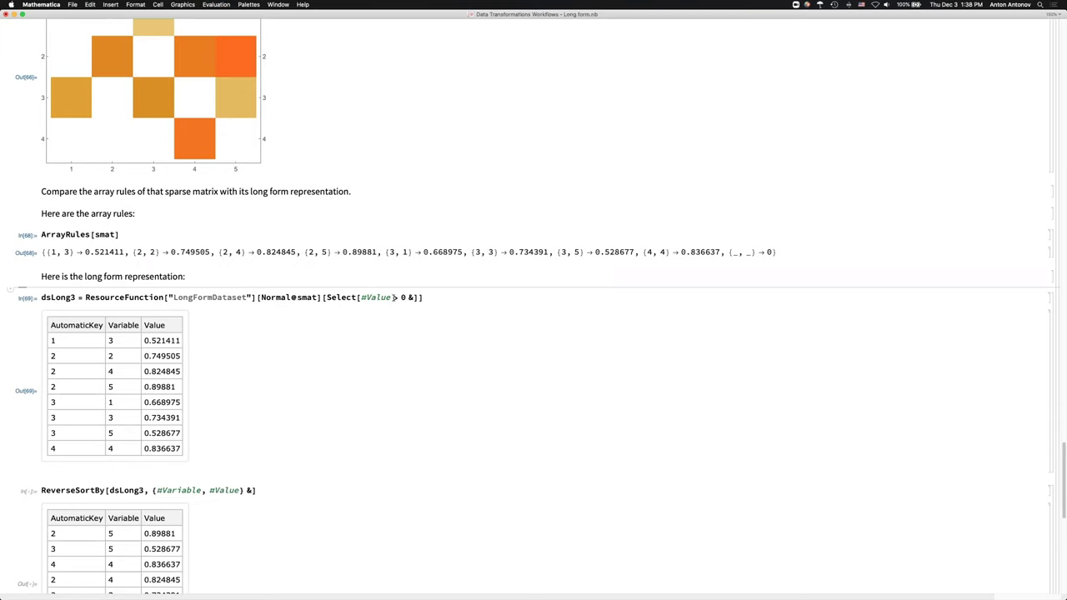
Compare the dsLong3 rows with the ArrayRules output, highlighting the value of the first rule
{"action": "scroll", "coordinate": [341, 290], "scroll_direction": "down", "scroll_amount": 2}
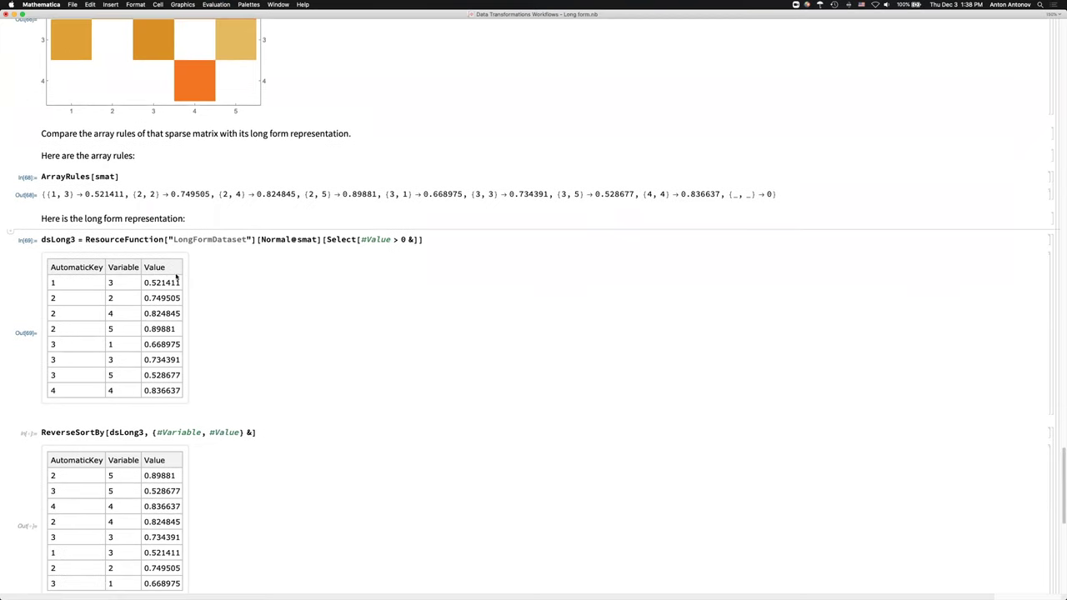
{"action": "scroll", "coordinate": [175, 275], "scroll_direction": "down", "scroll_amount": 1}
{"action": "scroll", "coordinate": [177, 274], "scroll_direction": "up", "scroll_amount": 1}
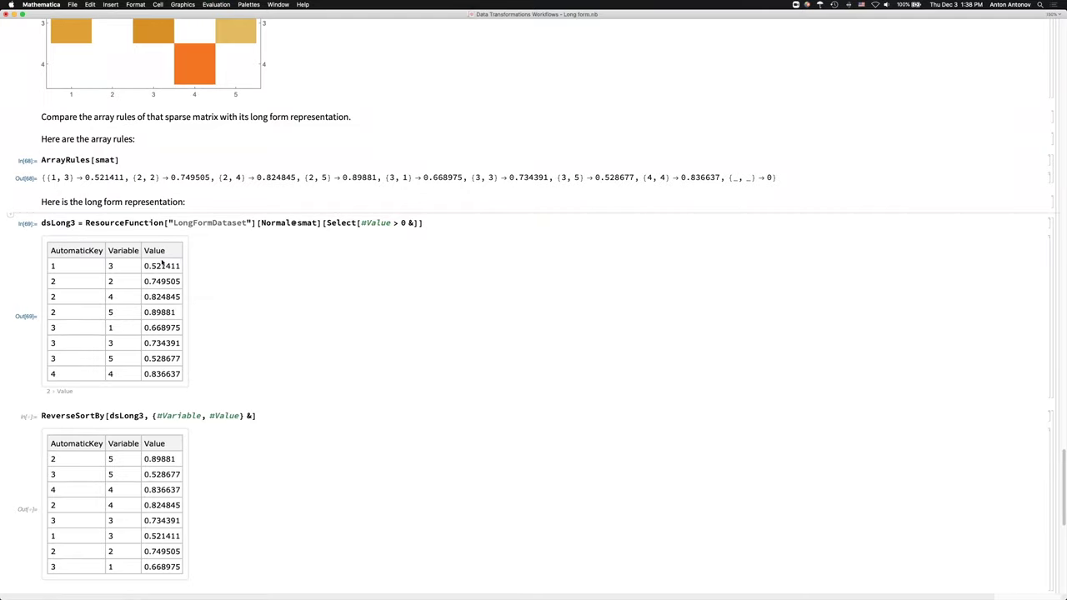
{"action": "double_click", "coordinate": [91, 177]}
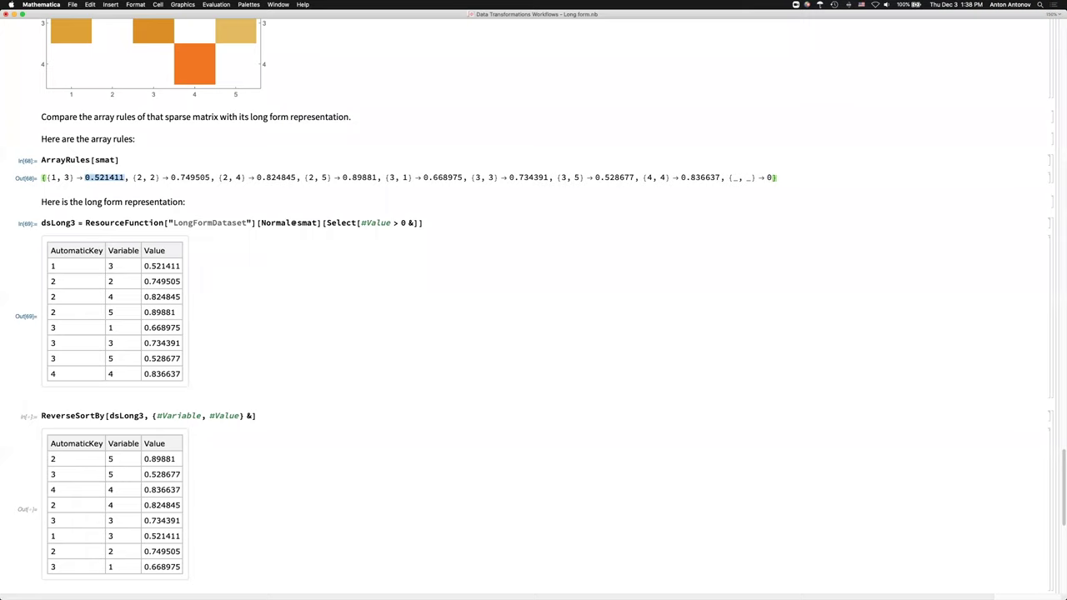
Below the ArrayRules output, add and evaluate a cell with ColumnForm@Map[Flatten, List @@@ Most[ArrayRules[smat]]]
{"action": "left_click", "coordinate": [138, 189]}
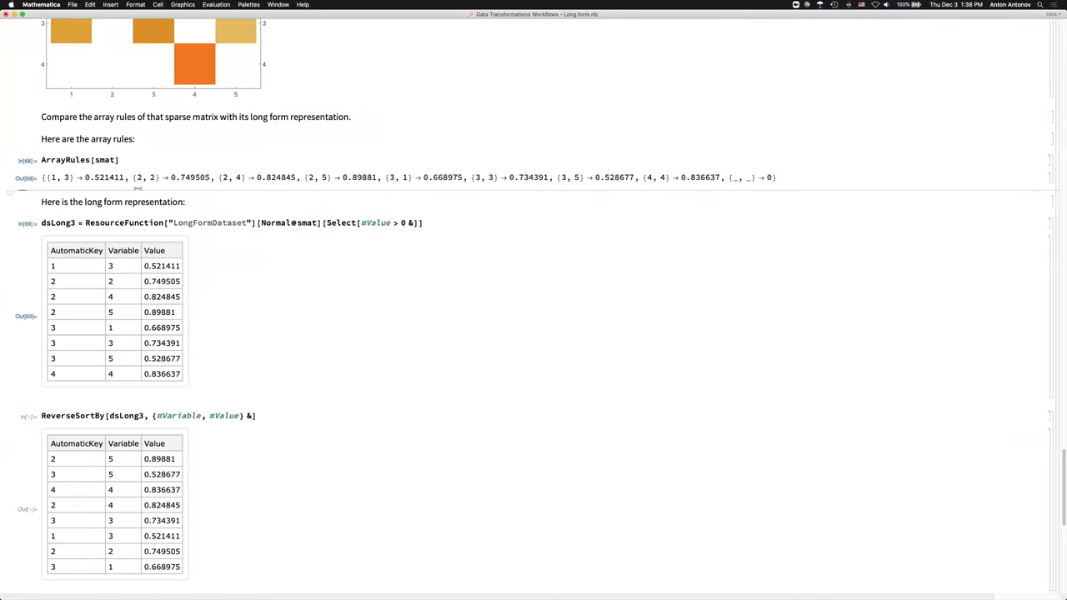
{"action": "type", "text": "ColumnForm@Map[Fla"}
{"action": "key", "text": "Return"}
{"action": "type", "text": ","}
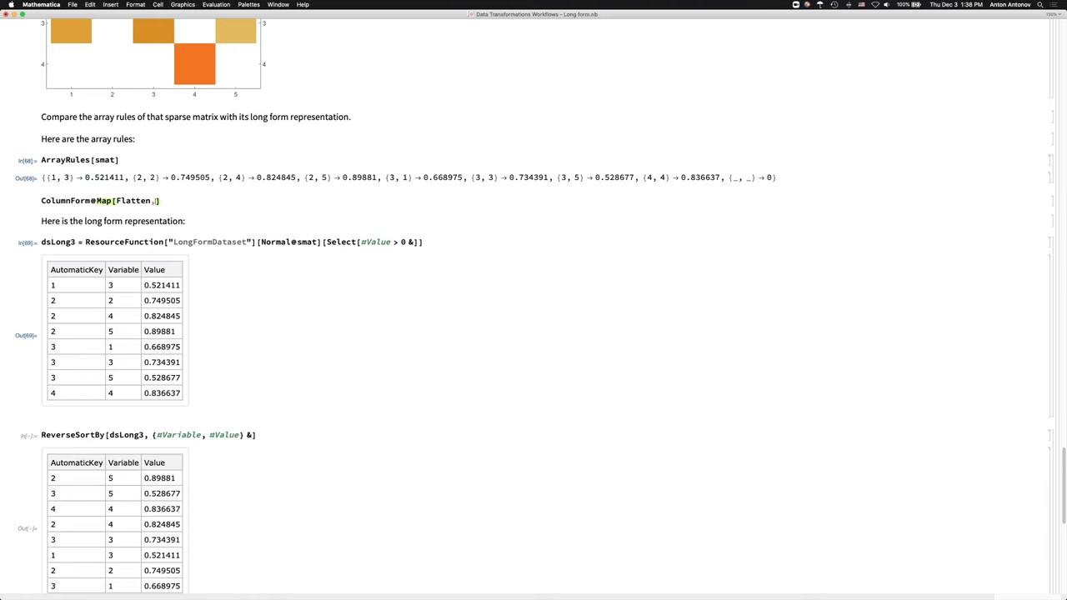
{"action": "type", "text": " List @@"}
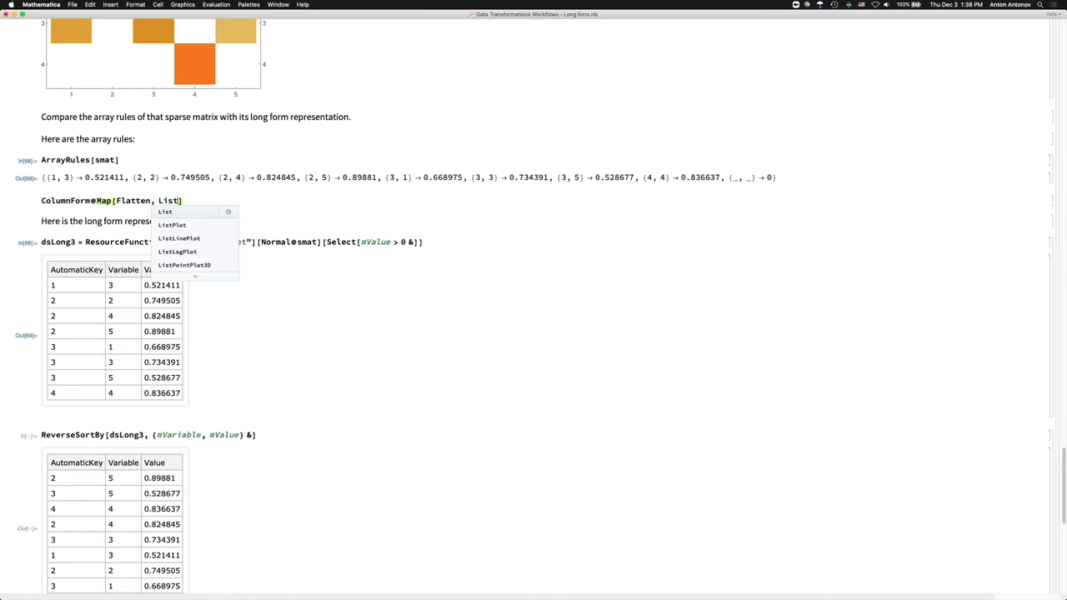
{"action": "type", "text": "@"}
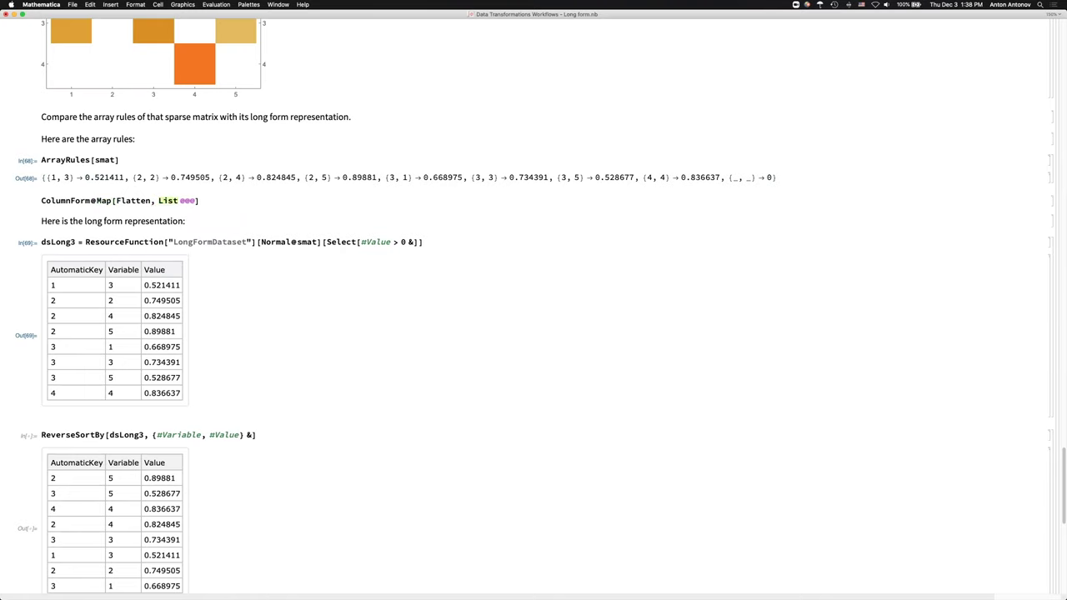
{"action": "type", "text": " Mo"}
{"action": "key", "text": "Return"}
{"action": "type", "text": "[Arr"}
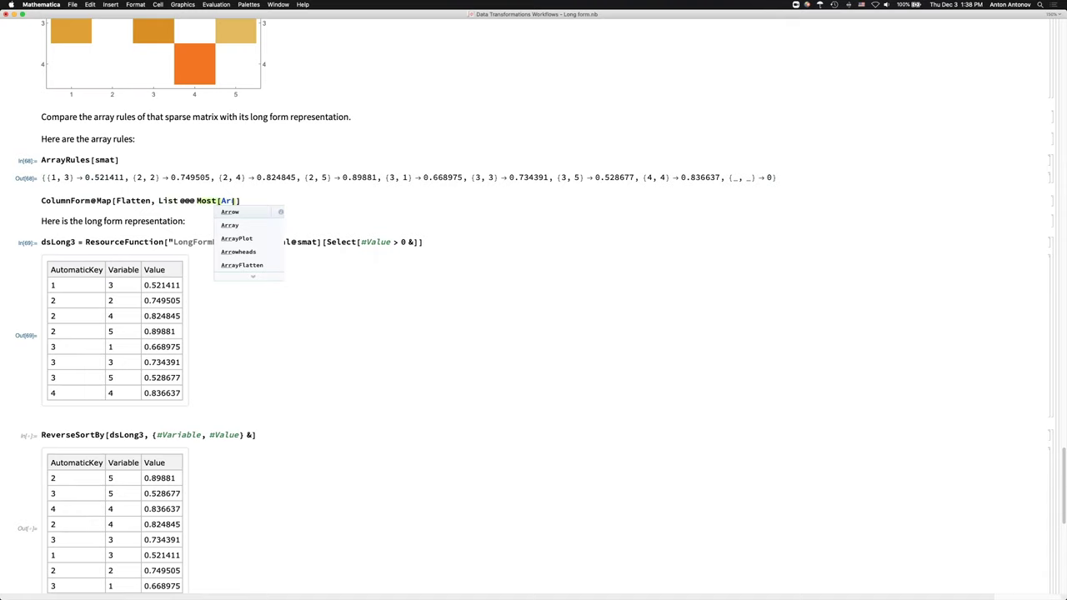
{"action": "type", "text": "ayR"}
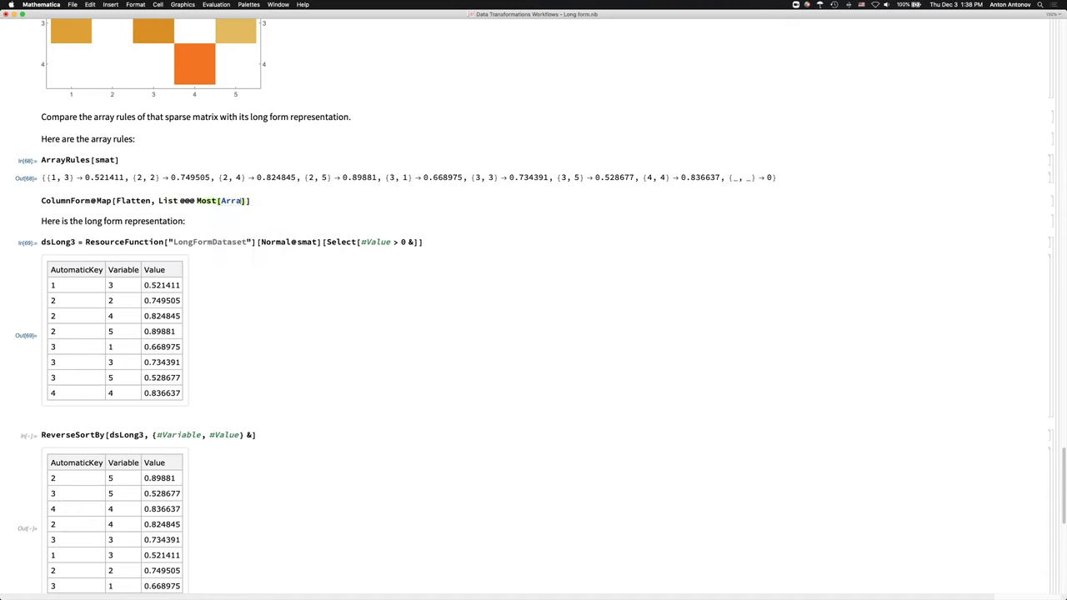
{"action": "key", "text": "Down"}
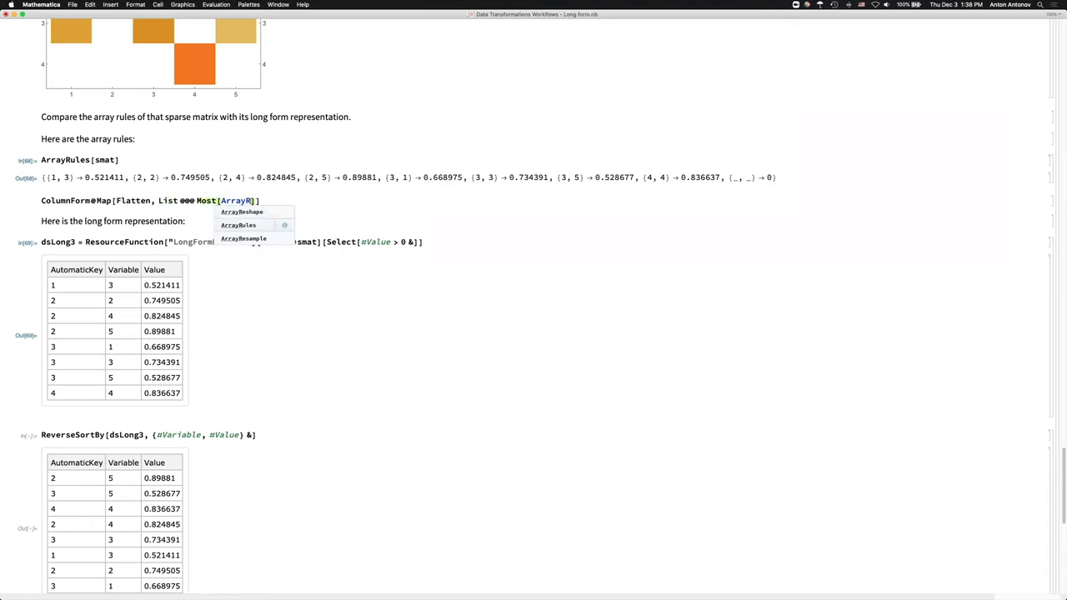
{"action": "key", "text": "Return"}
{"action": "type", "text": "smat"}
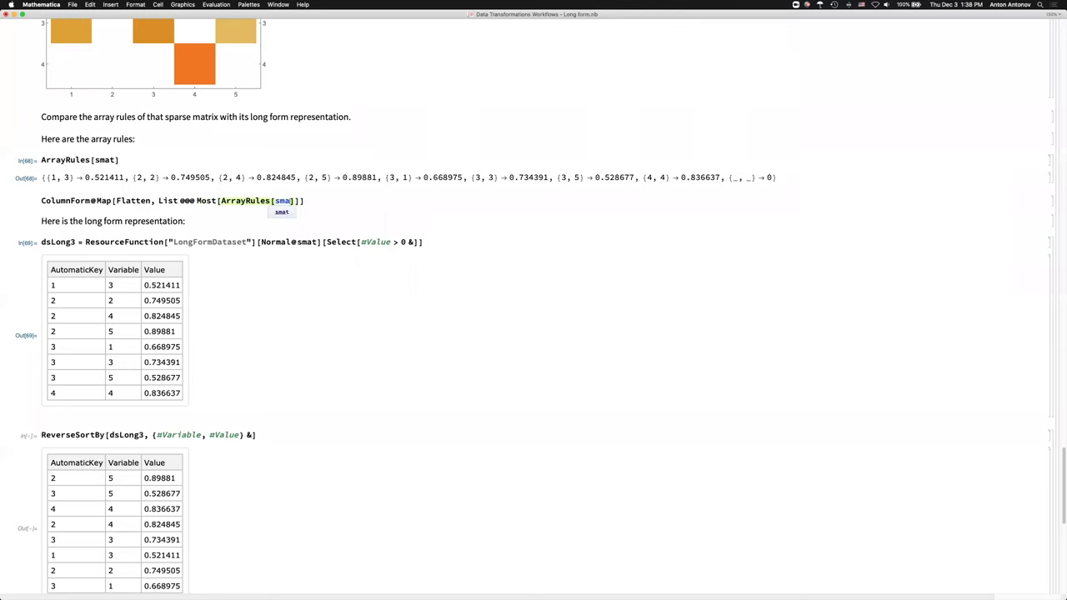
{"action": "key", "text": "shift+Return"}
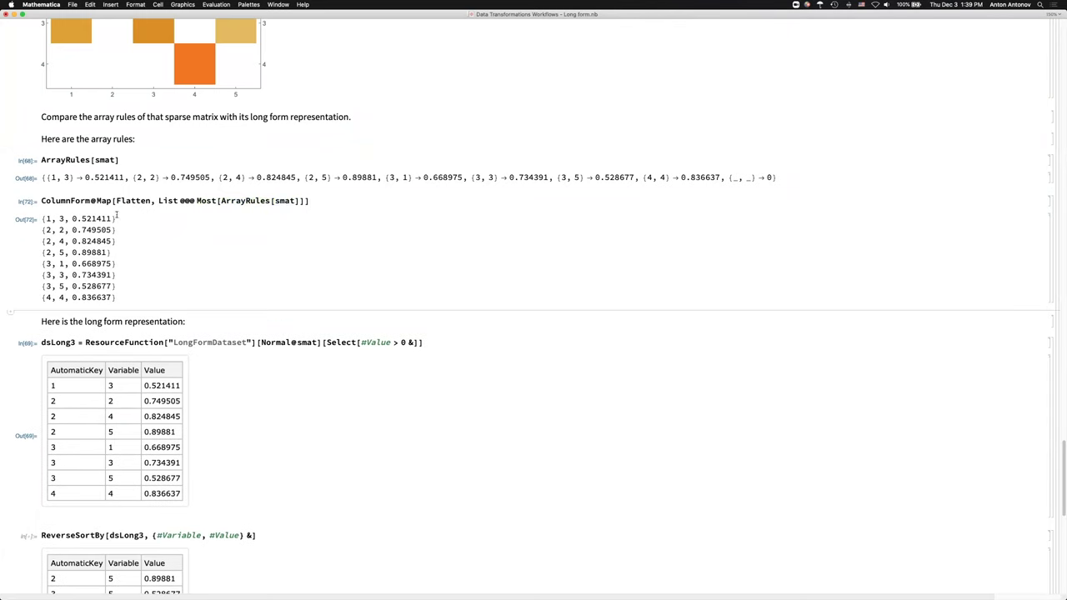
Highlight the column of flattened rules and the Most function, and compare with the long form and ReverseSortBy datasets
{"action": "triple_click", "coordinate": [93, 219]}
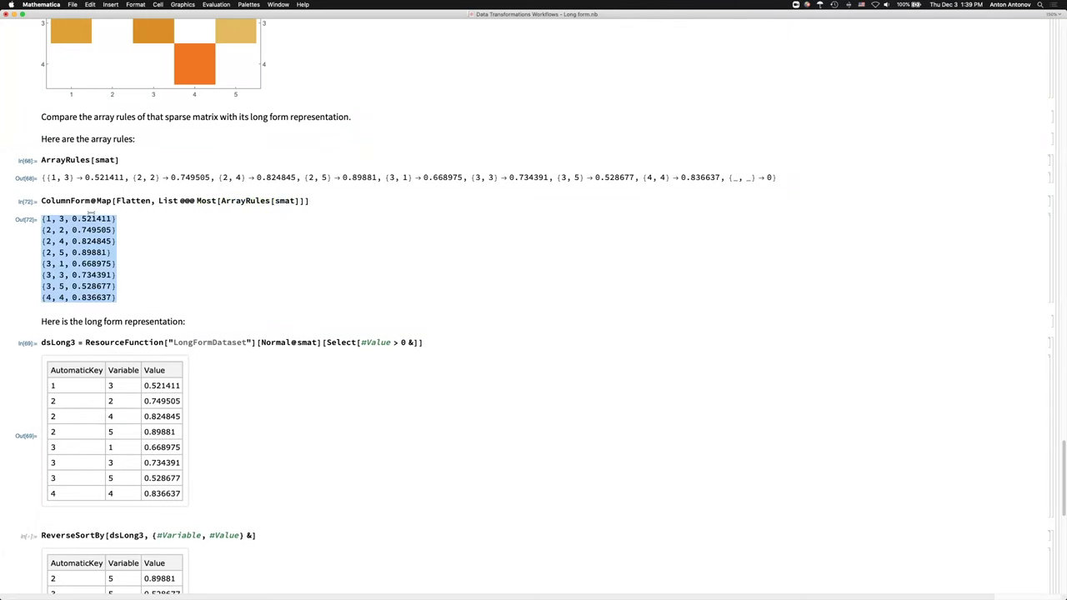
{"action": "left_click", "coordinate": [90, 213]}
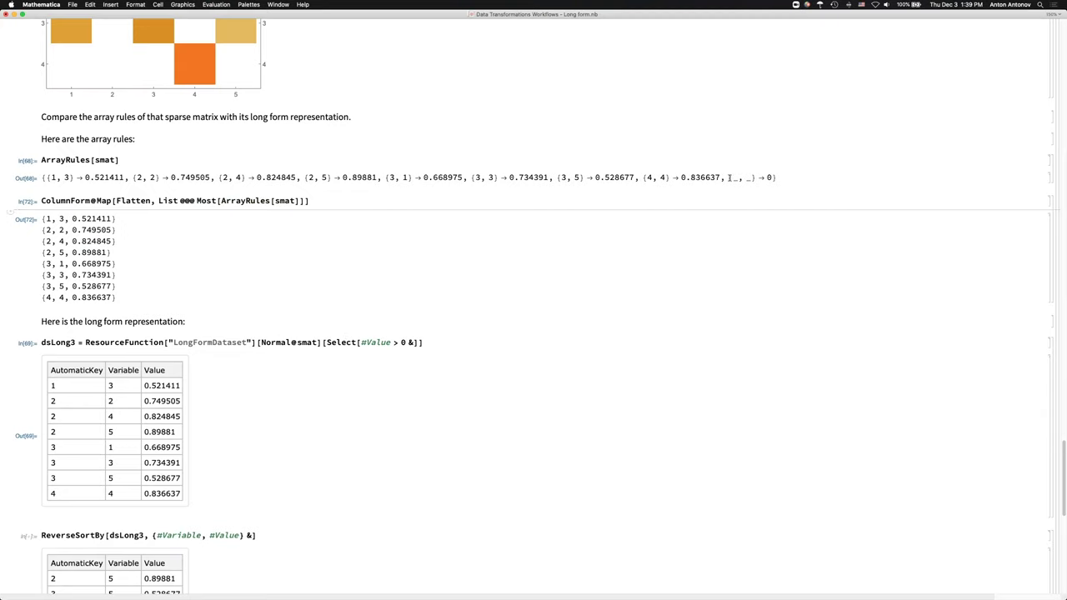
{"action": "double_click", "coordinate": [205, 201]}
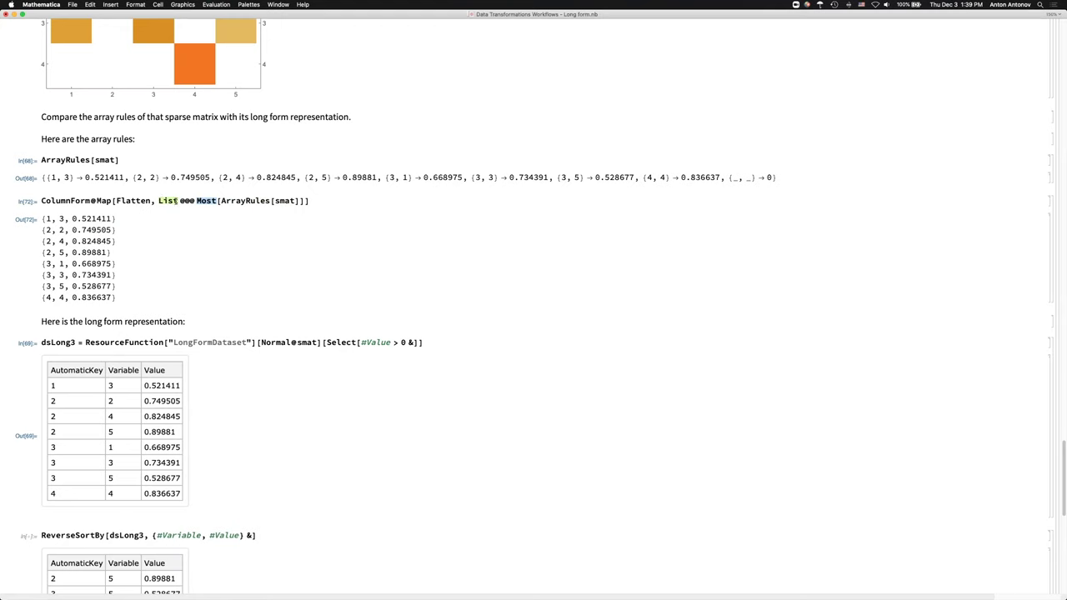
{"action": "scroll", "coordinate": [176, 209], "scroll_direction": "down", "scroll_amount": 2}
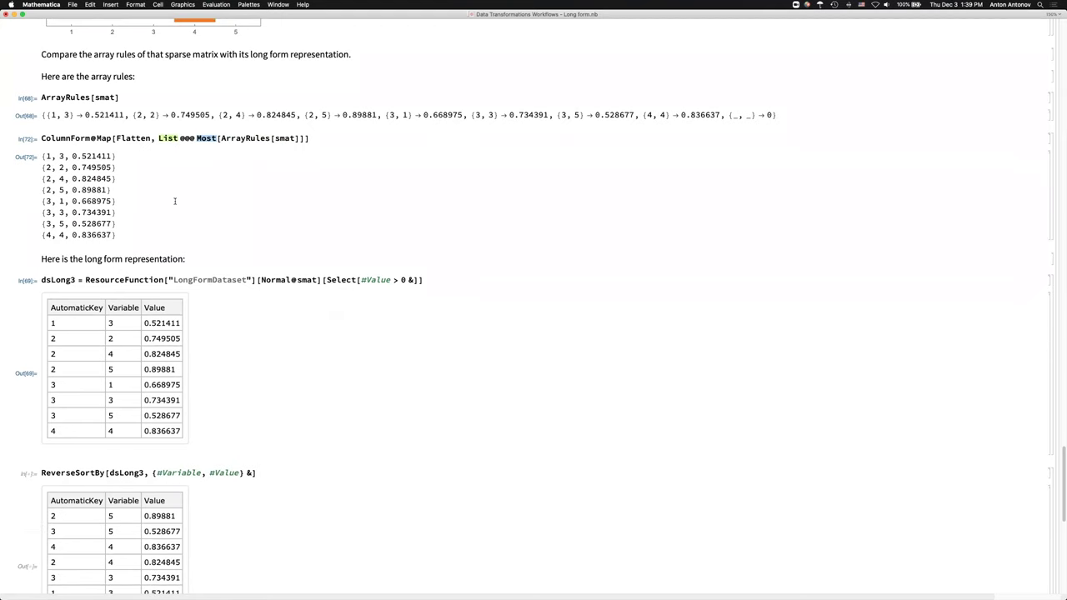
{"action": "scroll", "coordinate": [175, 201], "scroll_direction": "down", "scroll_amount": 1}
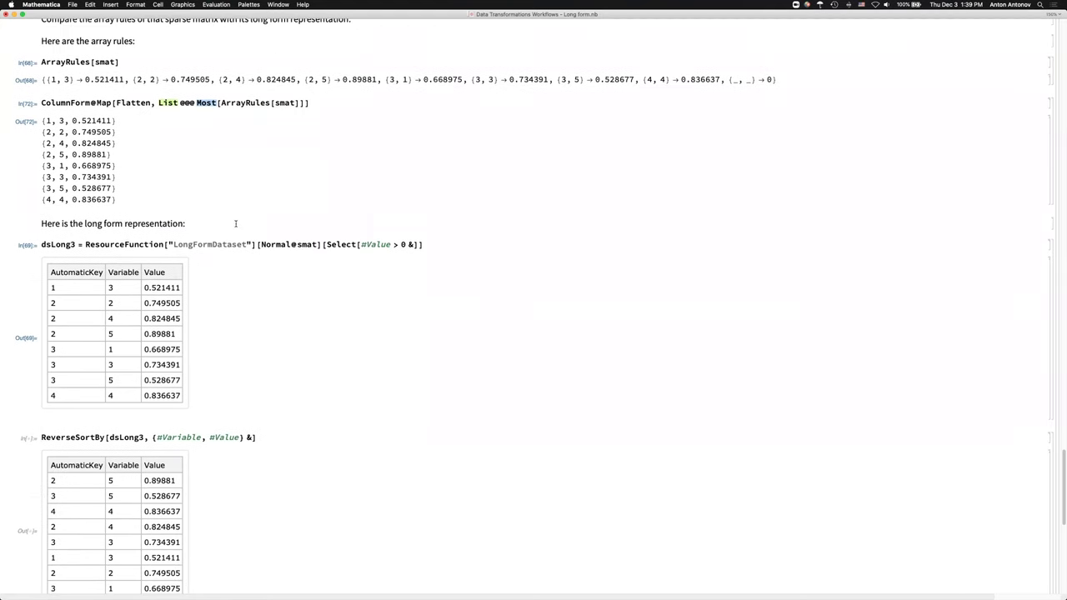
{"action": "scroll", "coordinate": [213, 237], "scroll_direction": "down", "scroll_amount": 5}
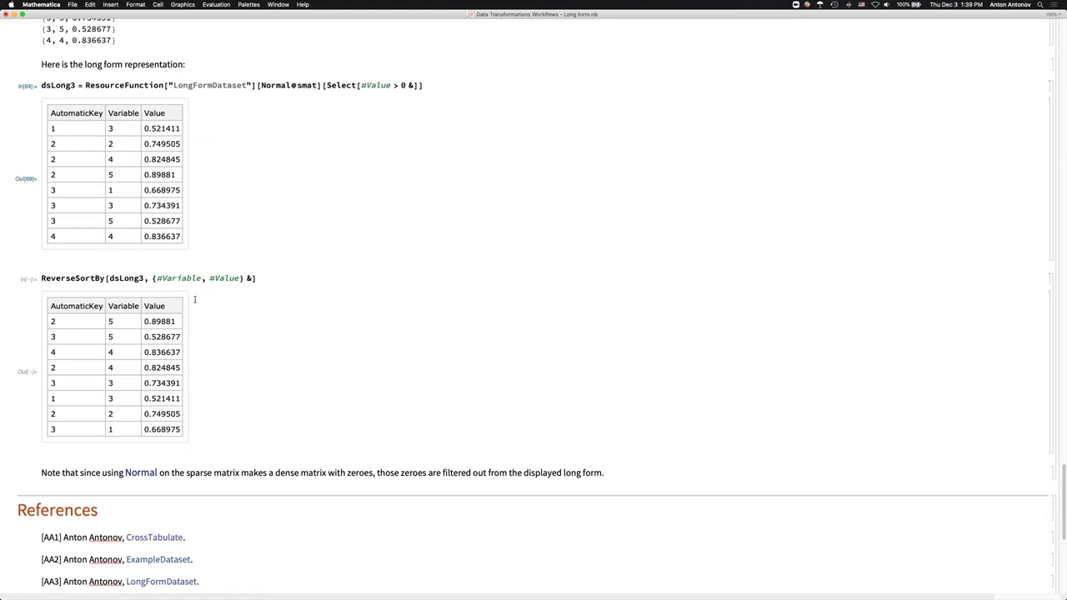
Add and evaluate a cell with ResourceFunction["CrossTabulate"][dsLong3] below the note about Normal and filtered zeroes
{"action": "left_click", "coordinate": [118, 487]}
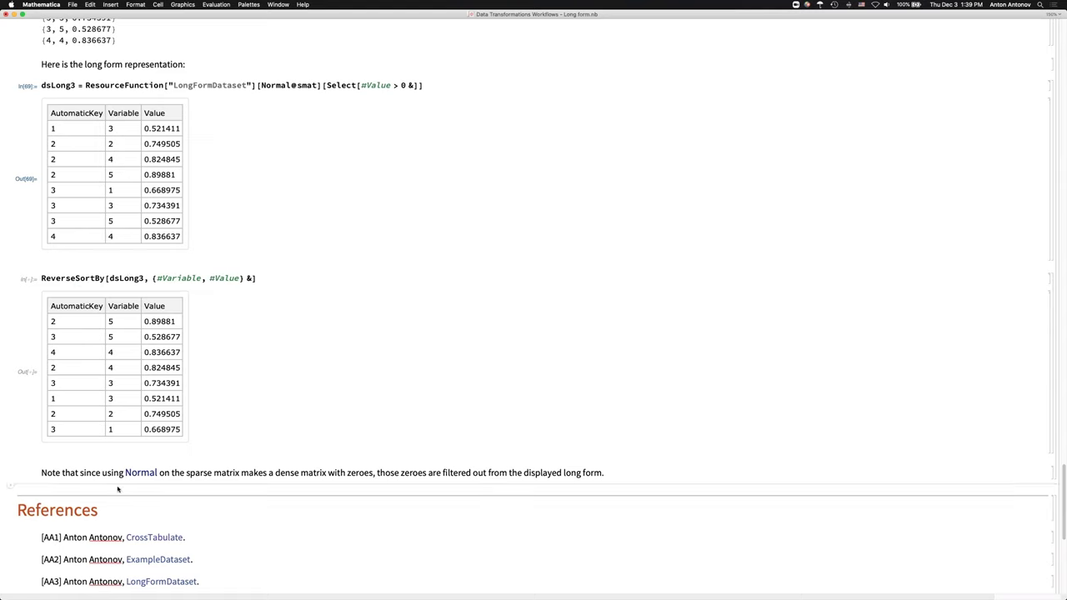
{"action": "type", "text": "Rese"}
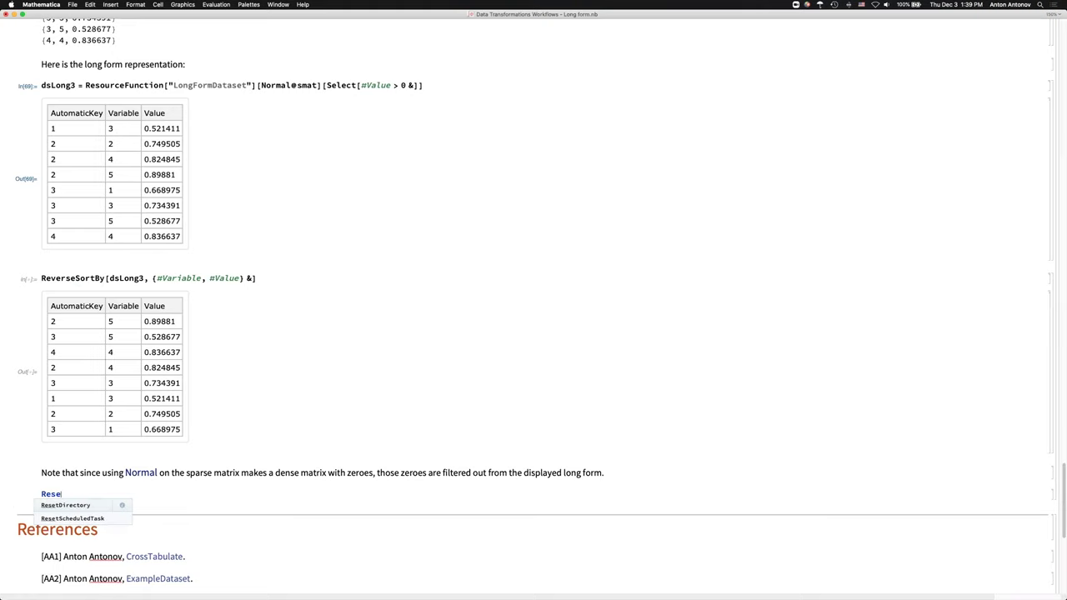
{"action": "key", "text": "BackSpace"}
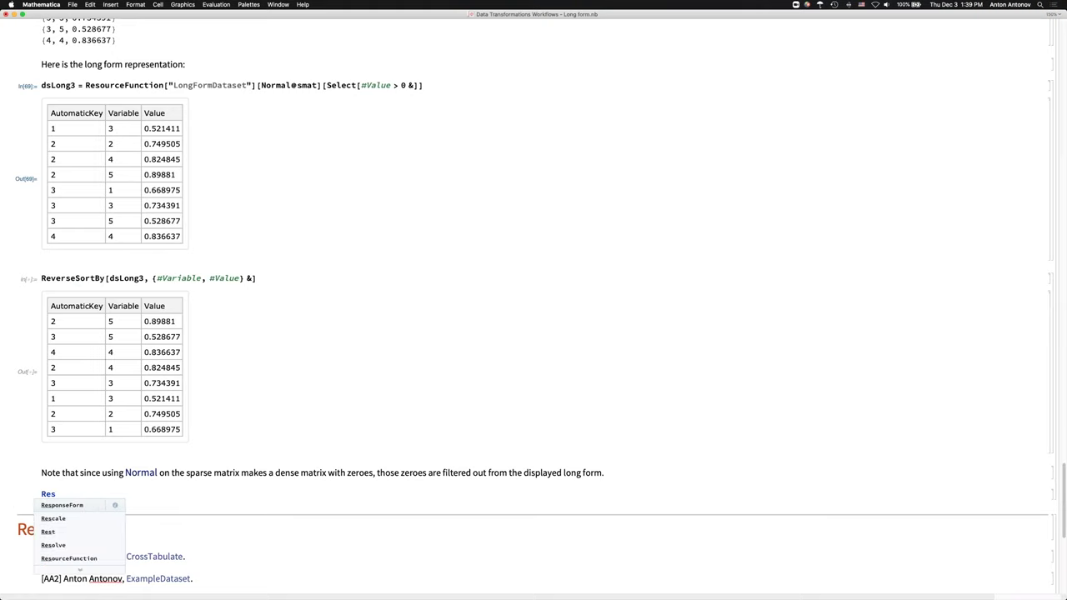
{"action": "type", "text": "ou"}
{"action": "key", "text": "Return"}
{"action": "type", "text": "[\"Croa"}
{"action": "key", "text": "BackSpace"}
{"action": "type", "text": "ss"}
{"action": "key", "text": "Down"}
{"action": "key", "text": "Return"}
{"action": "type", "text": "[ds"}
{"action": "key", "text": "Down"}
{"action": "key", "text": "Down"}
{"action": "key", "text": "Down"}
{"action": "key", "text": "Return"}
{"action": "key", "text": "shift+Return"}
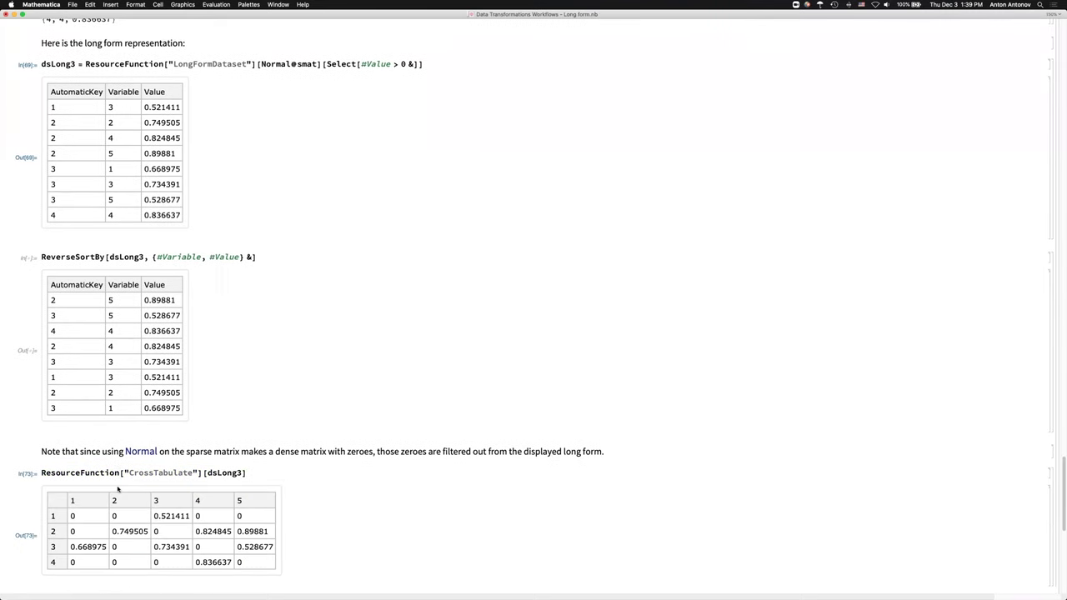
Add and evaluate a MatrixForm[smat] cell below the cross tabulation output
{"action": "scroll", "coordinate": [113, 517], "scroll_direction": "down", "scroll_amount": 2}
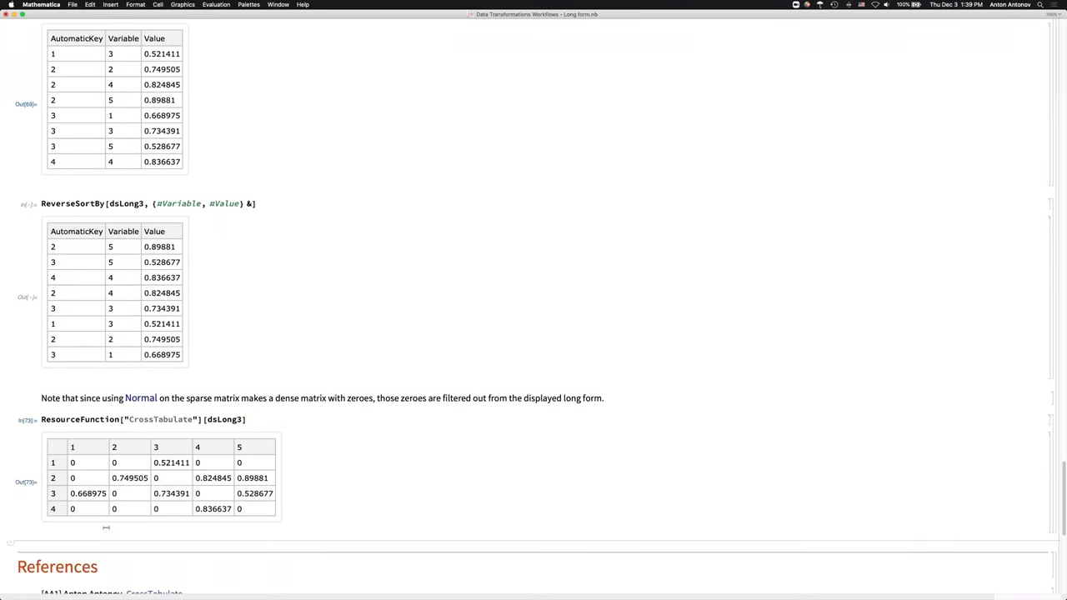
{"action": "scroll", "coordinate": [105, 533], "scroll_direction": "down", "scroll_amount": 1}
{"action": "type", "text": "Ma"}
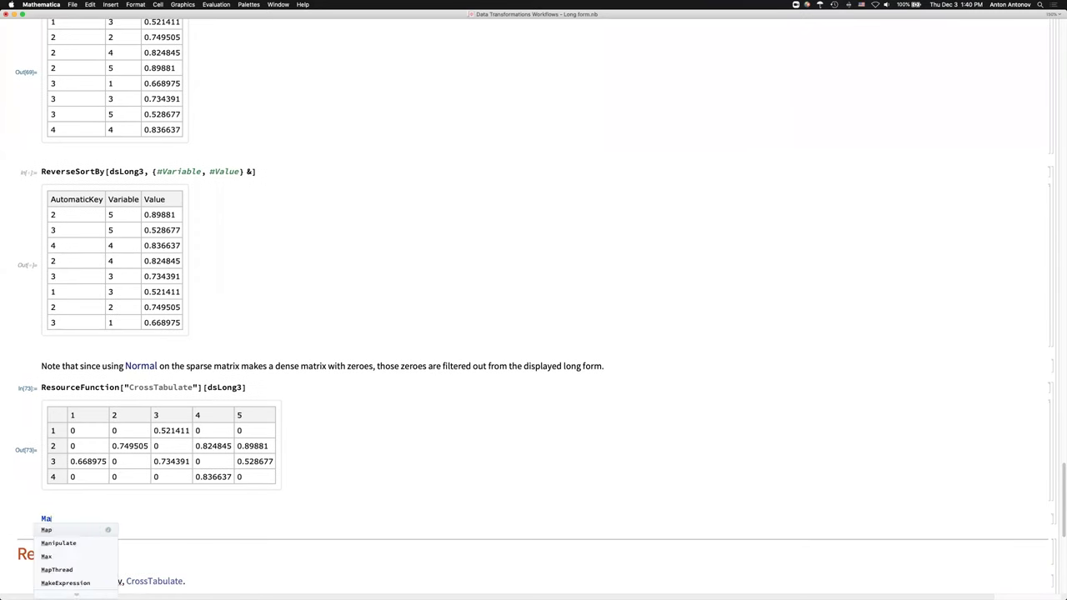
{"action": "type", "text": "trixF"}
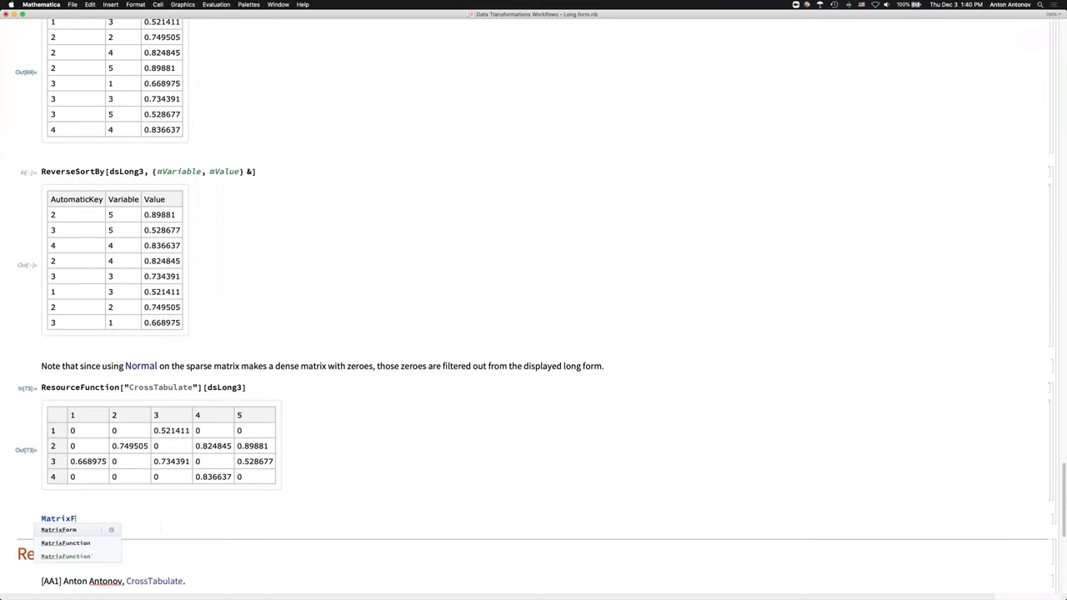
{"action": "key", "text": "Return"}
{"action": "type", "text": "[smat"}
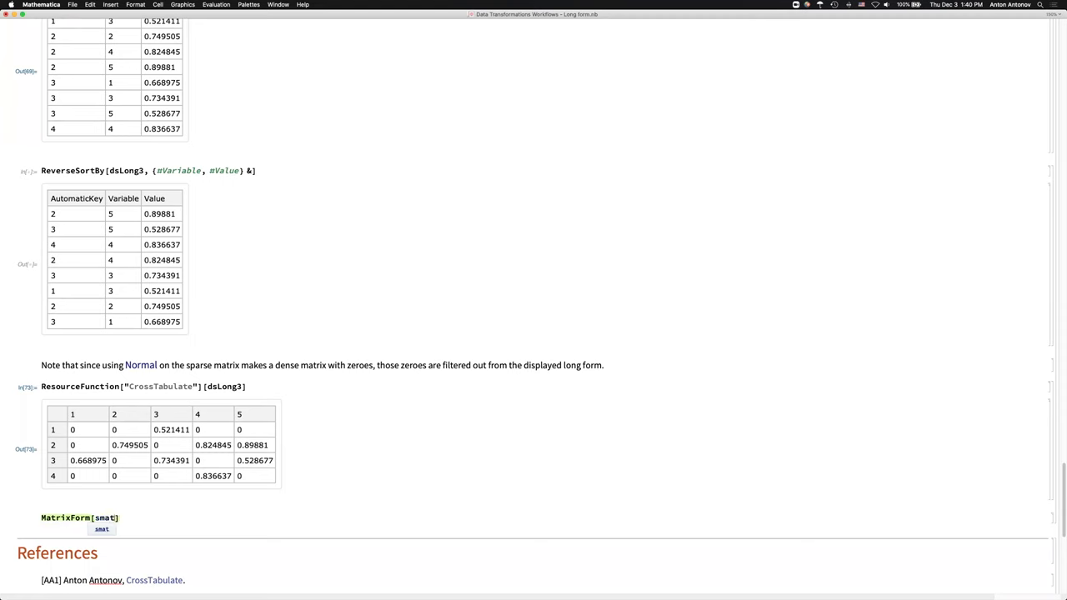
{"action": "key", "text": "shift+Return"}
{"action": "scroll", "coordinate": [110, 532], "scroll_direction": "down", "scroll_amount": 3}
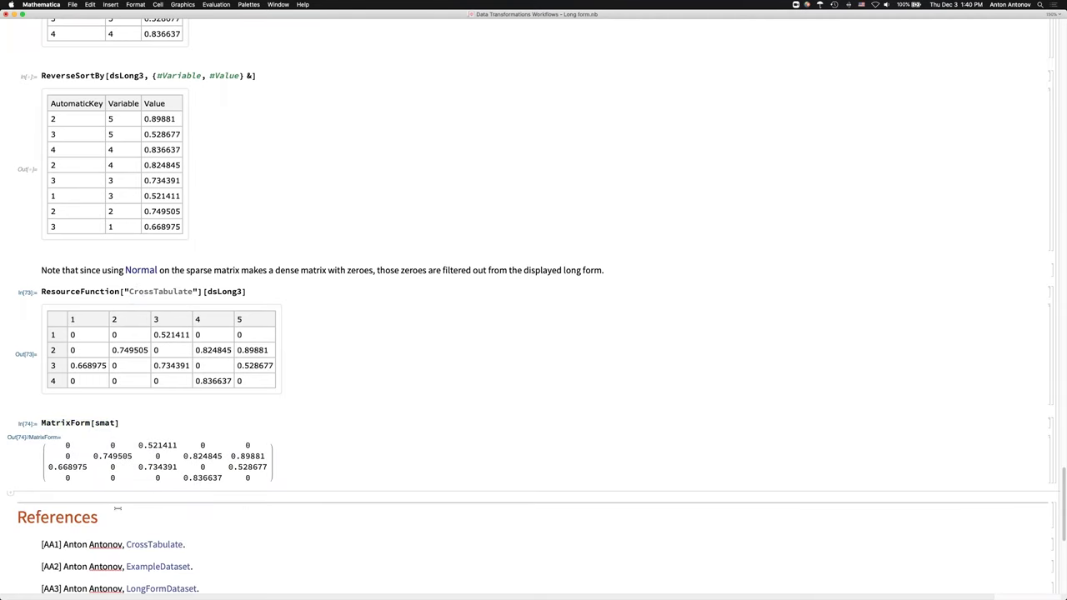
Evaluate plWorkflows below the matrix output to display the workflow diagram, and delete that cell with its output
{"action": "type", "text": "plW"}
{"action": "key", "text": "Return"}
{"action": "key", "text": "shift+Return"}
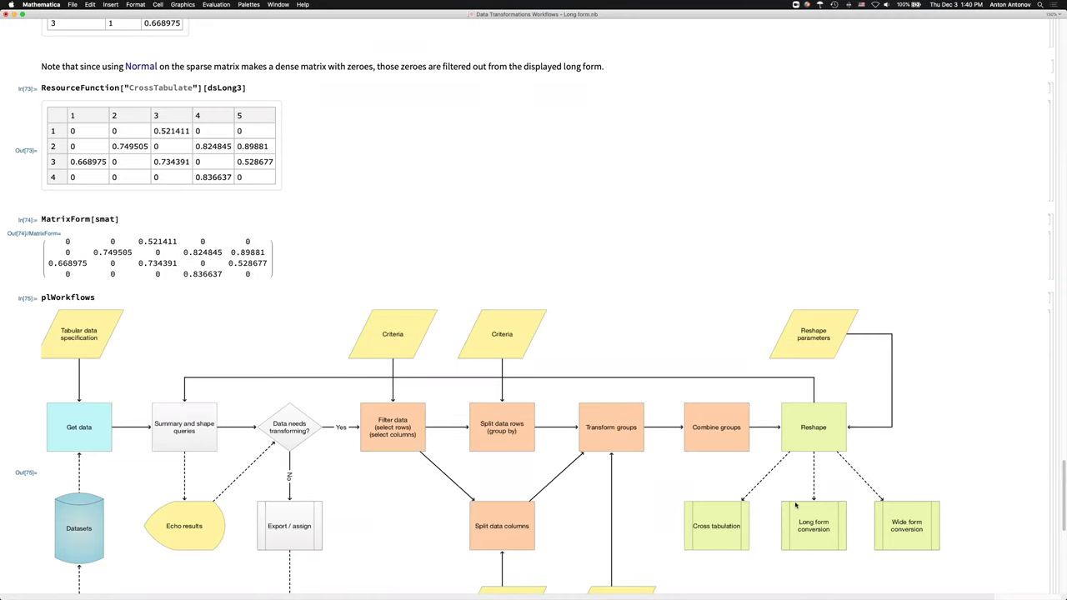
{"action": "scroll", "coordinate": [203, 155], "scroll_direction": "up", "scroll_amount": 3}
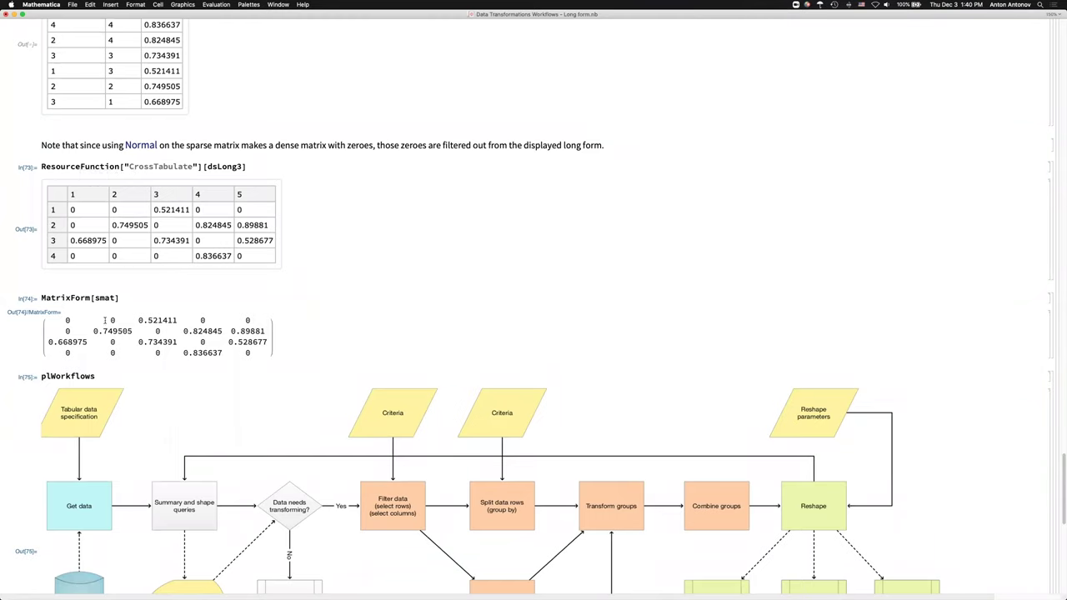
{"action": "left_click", "coordinate": [99, 364]}
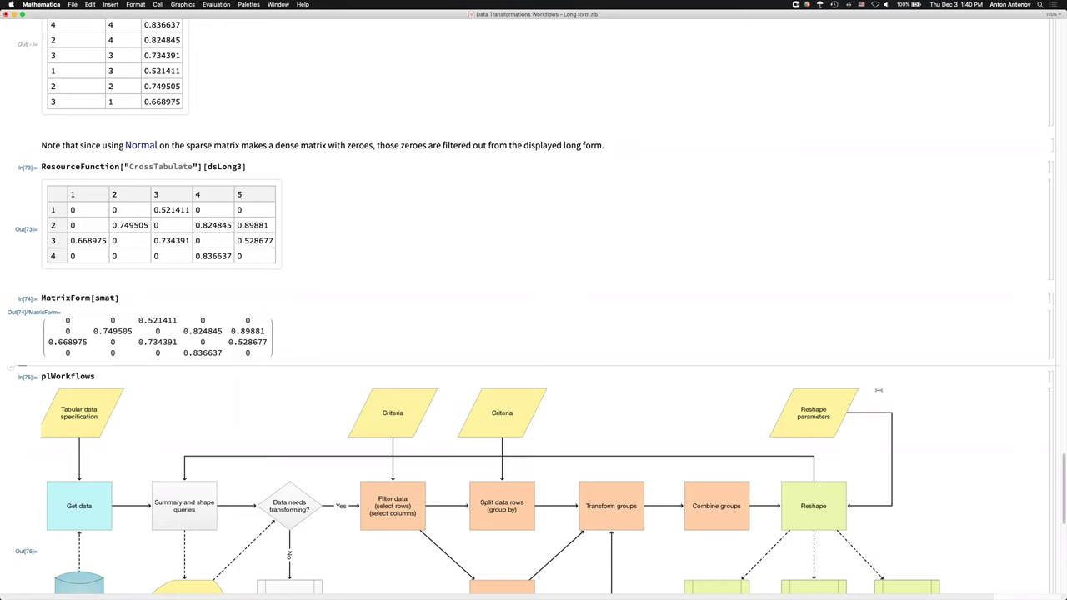
{"action": "left_click", "coordinate": [1055, 384]}
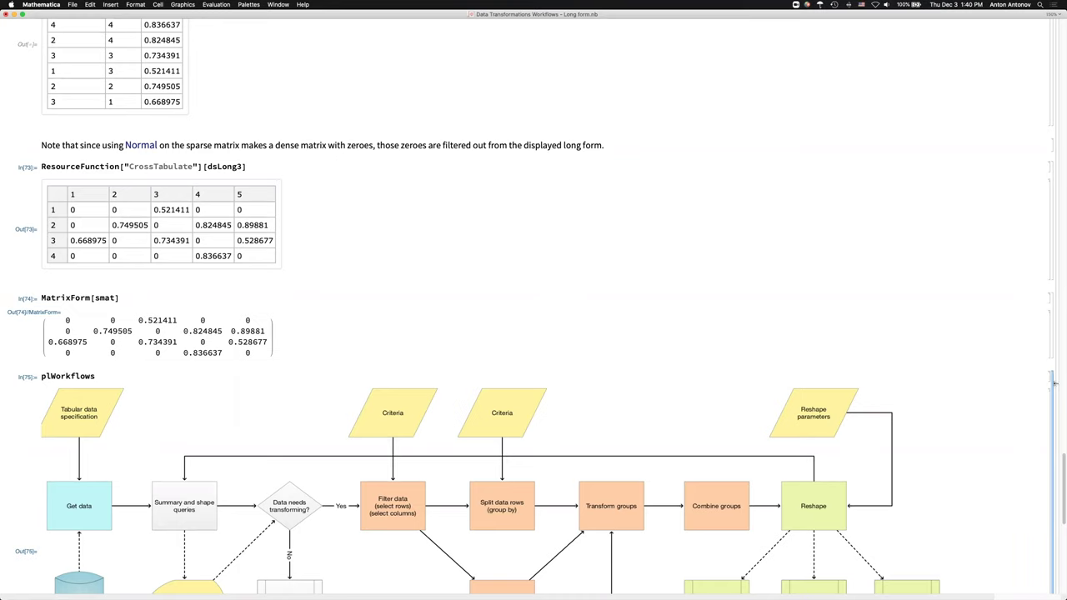
{"action": "key", "text": "BackSpace"}
Review the "Long form vs sparse array" section from its correspondence table down to the flattened array rules
{"action": "scroll", "coordinate": [1055, 383], "scroll_direction": "up", "scroll_amount": 15}
{"action": "scroll", "coordinate": [1055, 383], "scroll_direction": "up", "scroll_amount": 10}
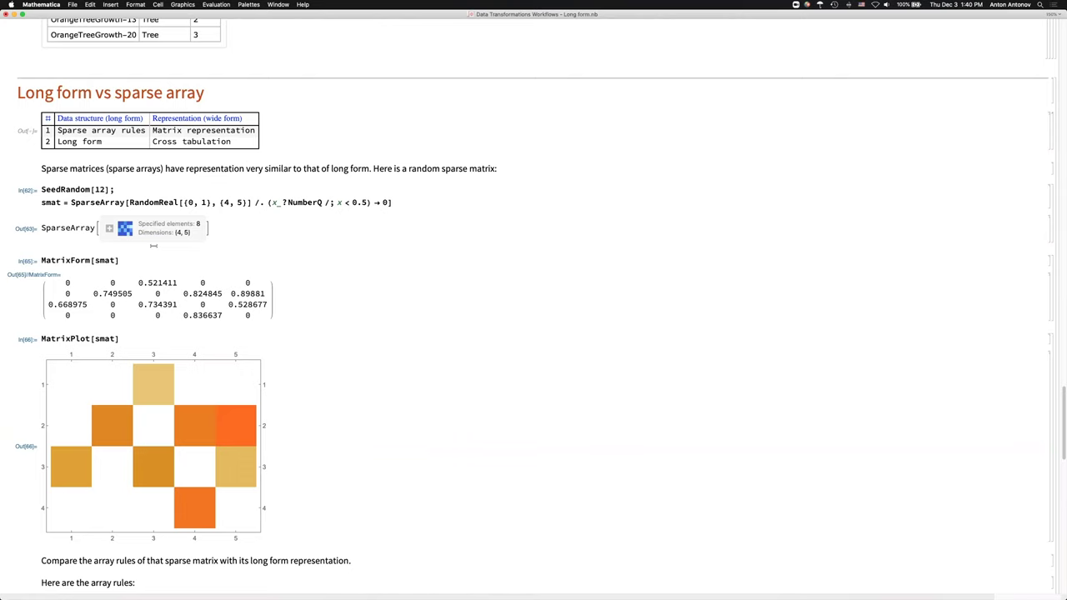
{"action": "scroll", "coordinate": [153, 245], "scroll_direction": "down", "scroll_amount": 5}
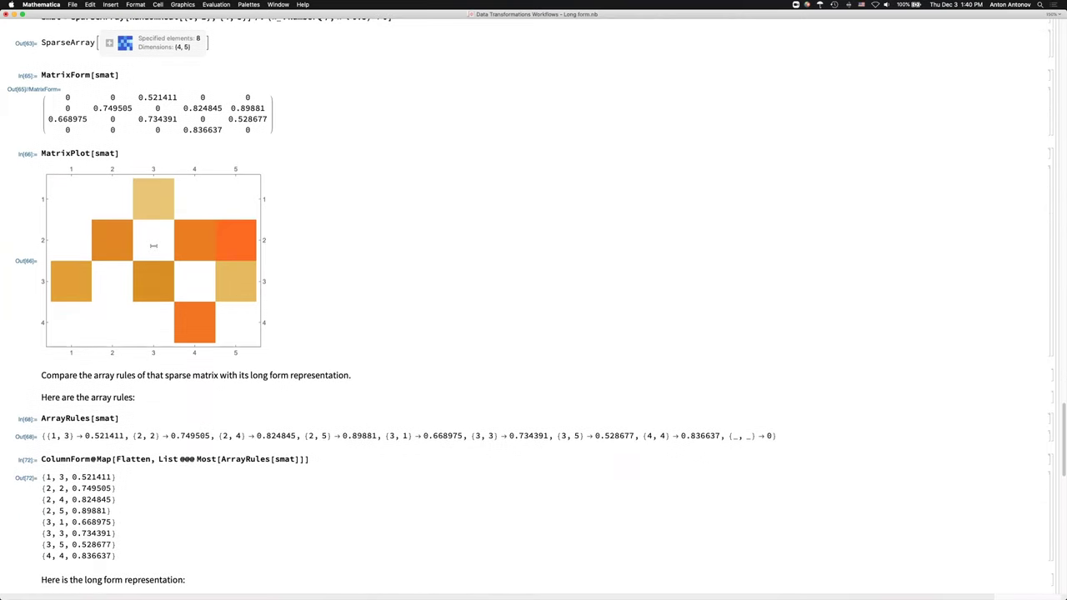